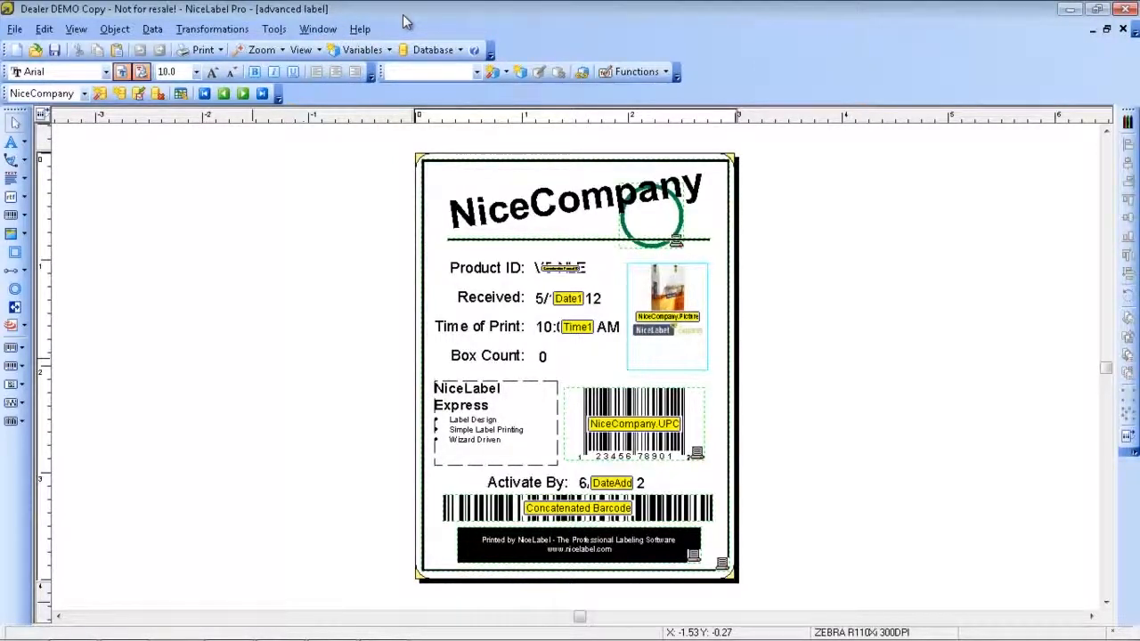
Compare the advanced label in Normal view and Data view.
{"action": "left_click", "coordinate": [322, 49]}
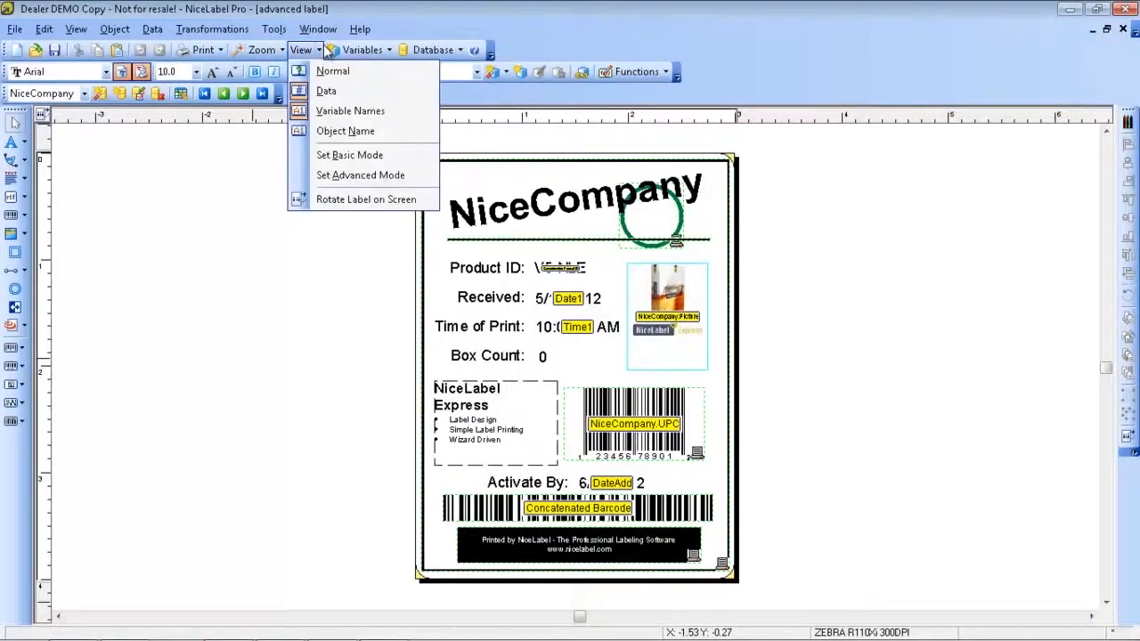
{"action": "left_click", "coordinate": [347, 74]}
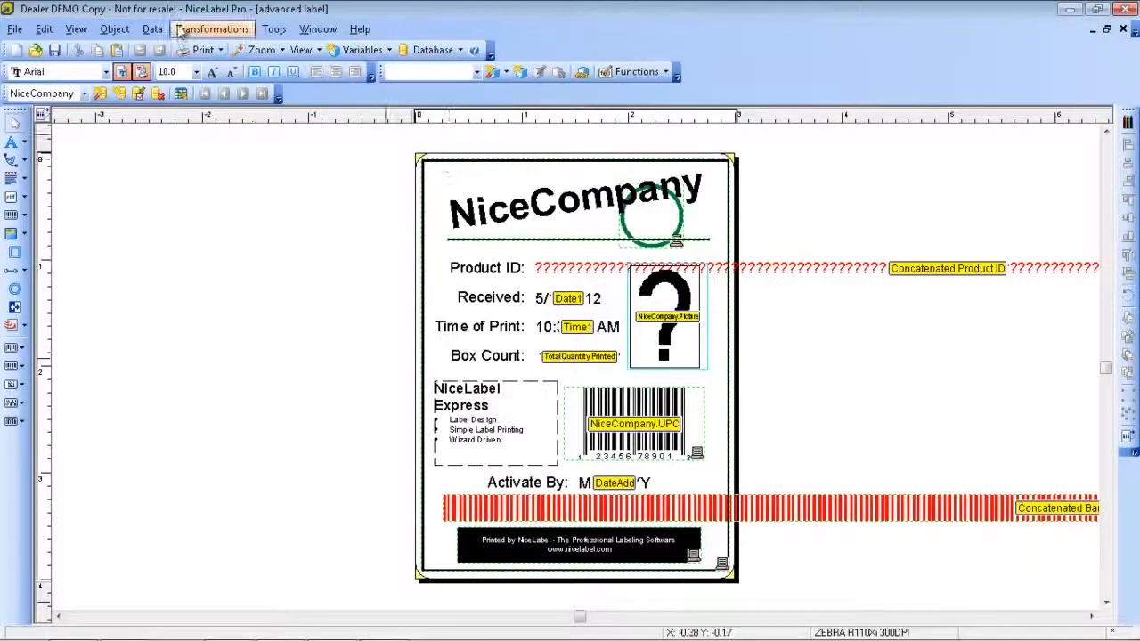
{"action": "left_click", "coordinate": [318, 49]}
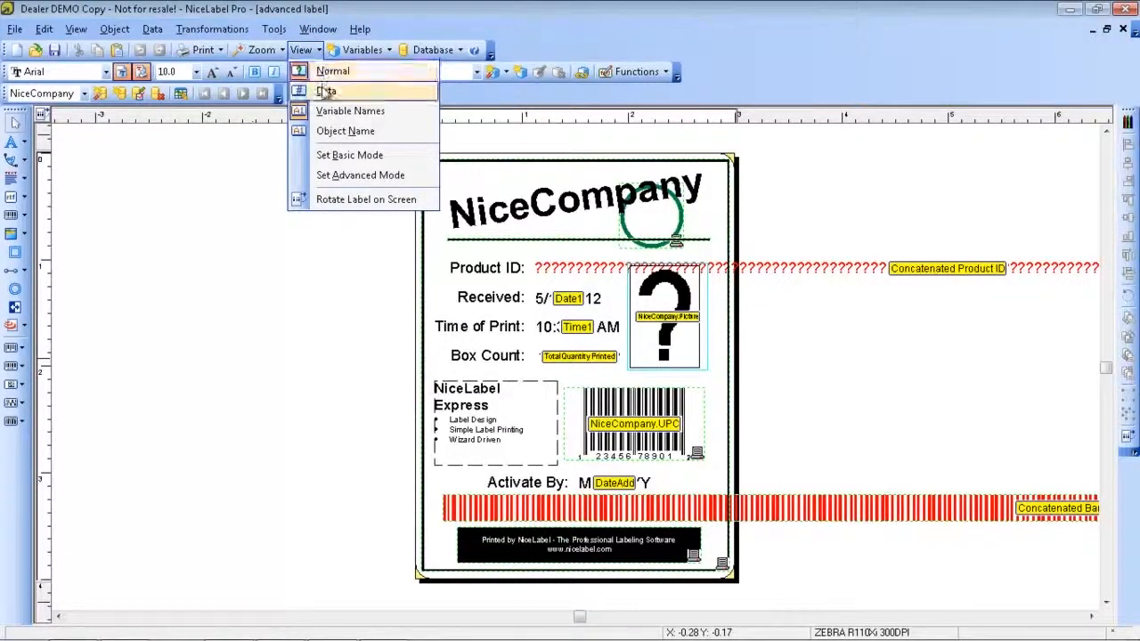
{"action": "left_click", "coordinate": [326, 91]}
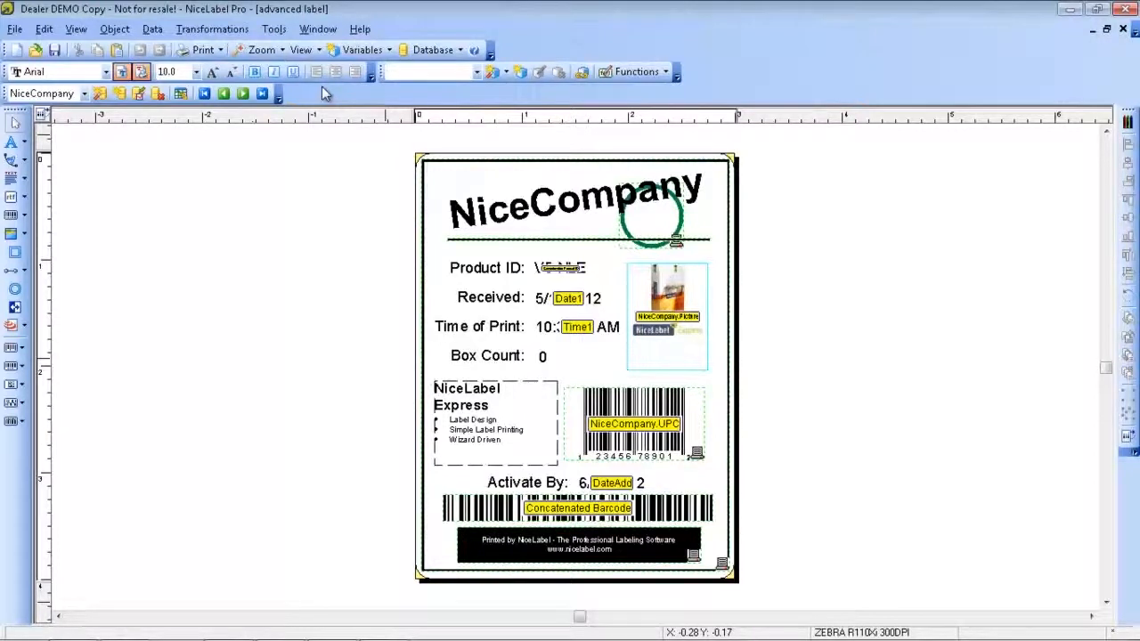
Create a new blank label and tile it beside the advanced label.
{"action": "left_click", "coordinate": [16, 50]}
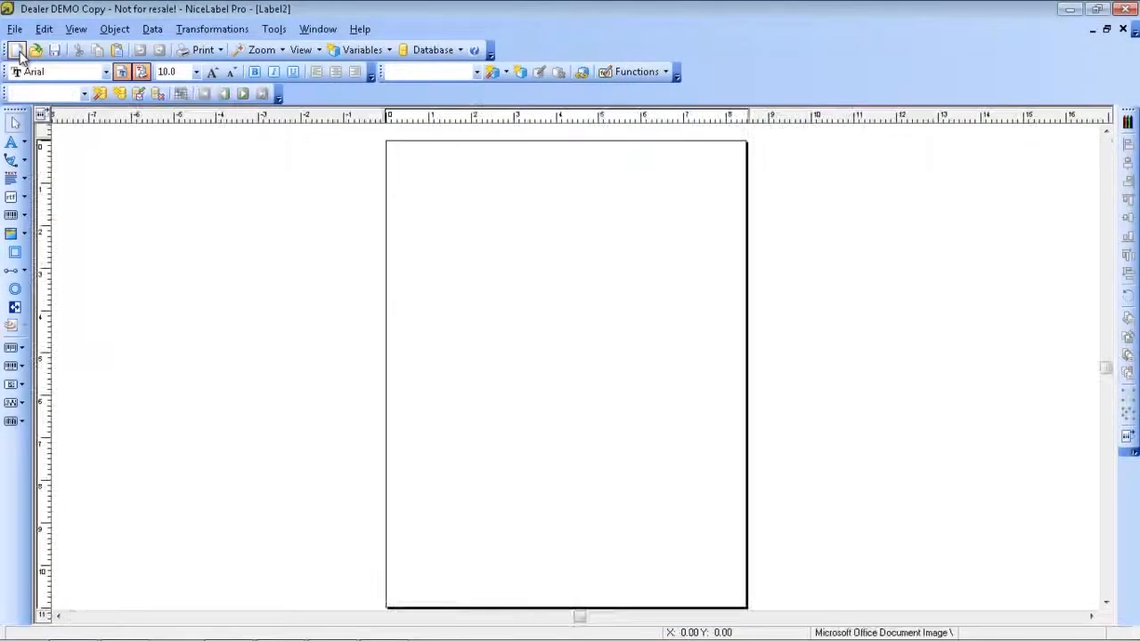
{"action": "left_click", "coordinate": [324, 31]}
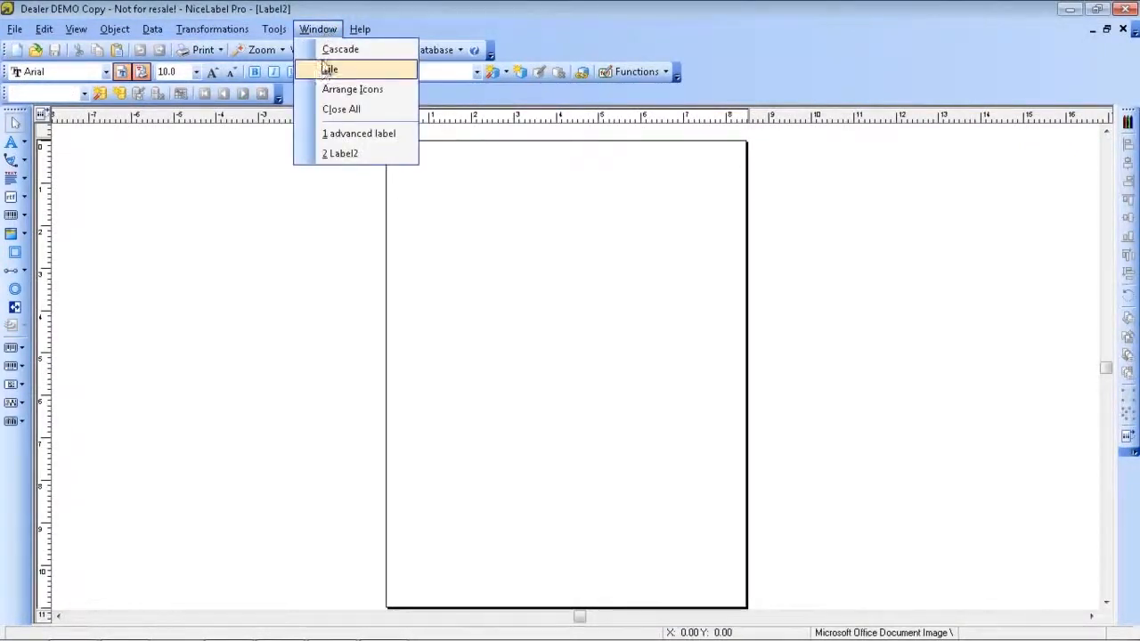
{"action": "left_click", "coordinate": [327, 71]}
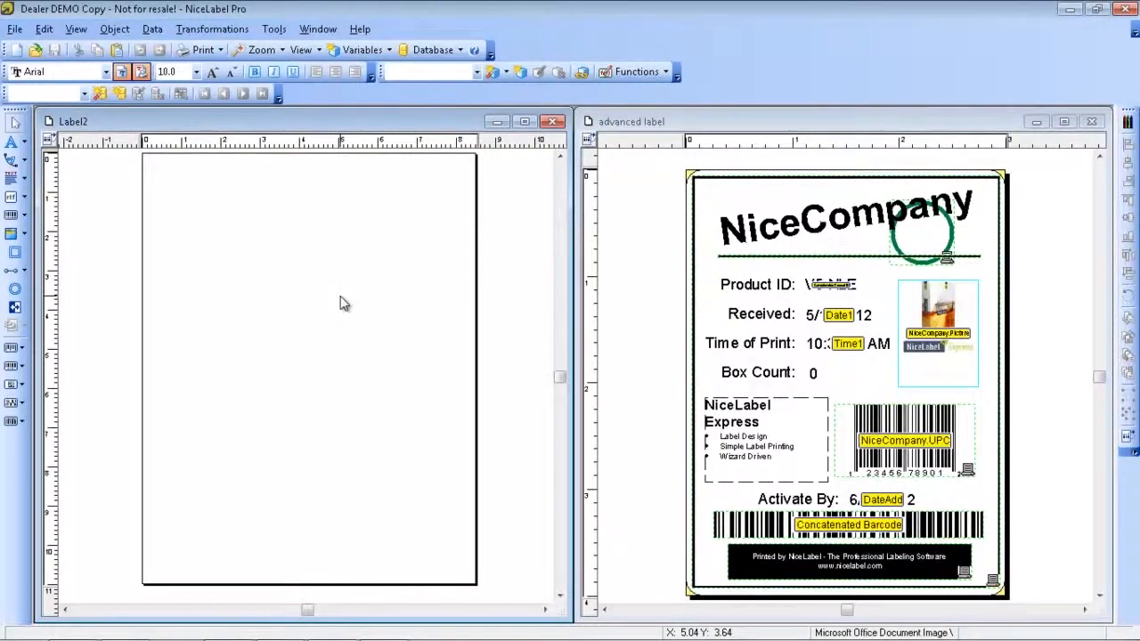
Try the user interface in Basic Mode and return it to Advanced Mode.
{"action": "left_click", "coordinate": [278, 29]}
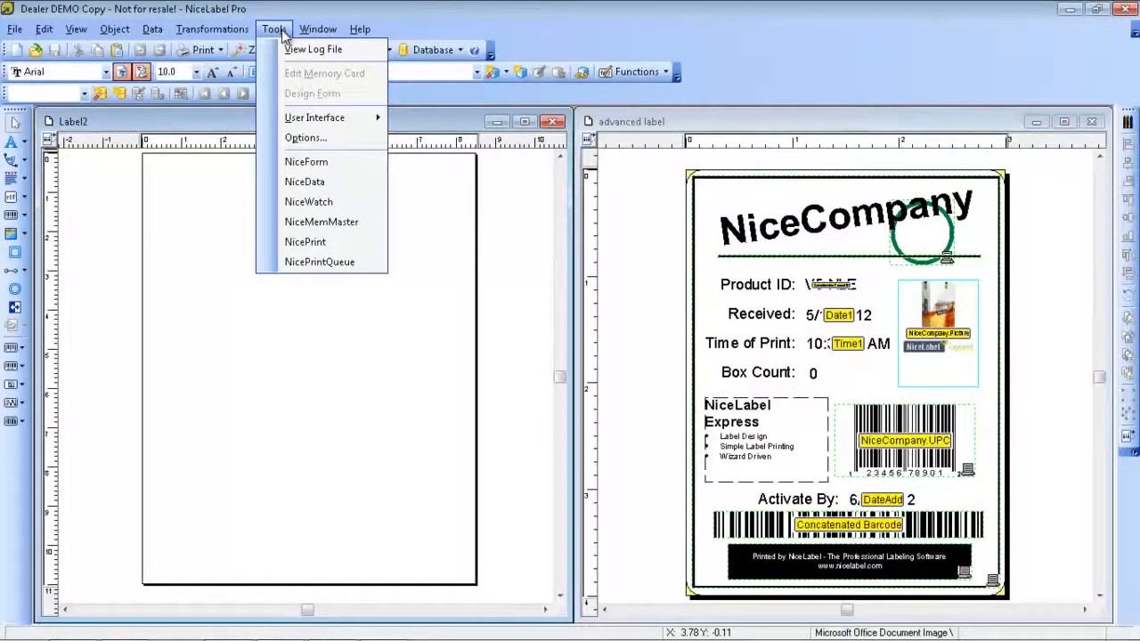
{"action": "mouse_move", "coordinate": [313, 117]}
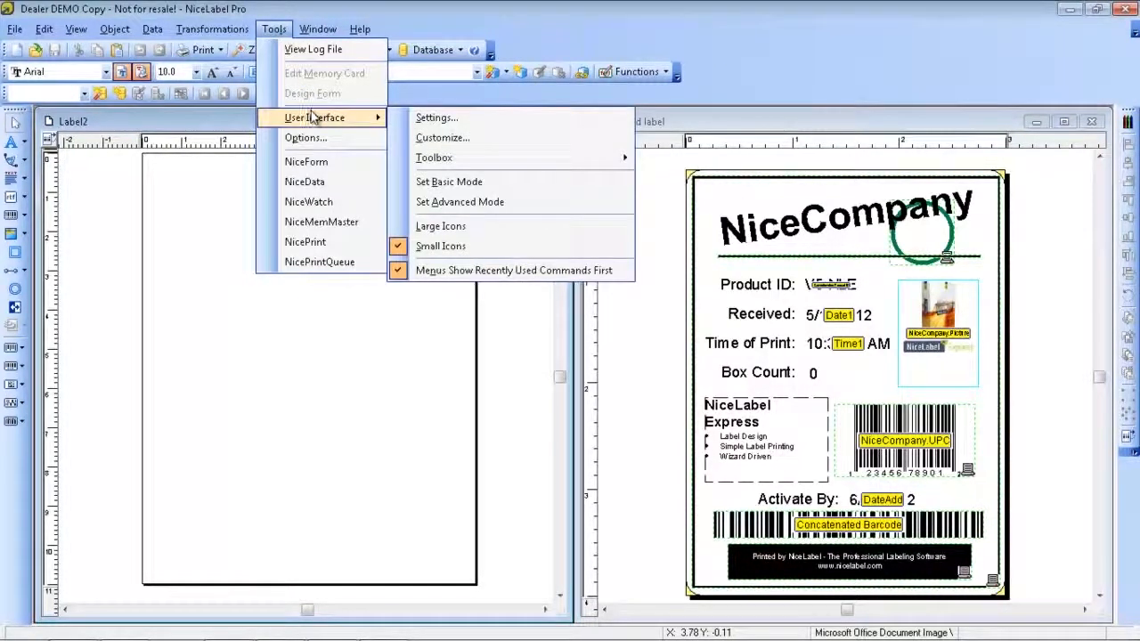
{"action": "left_click", "coordinate": [453, 205]}
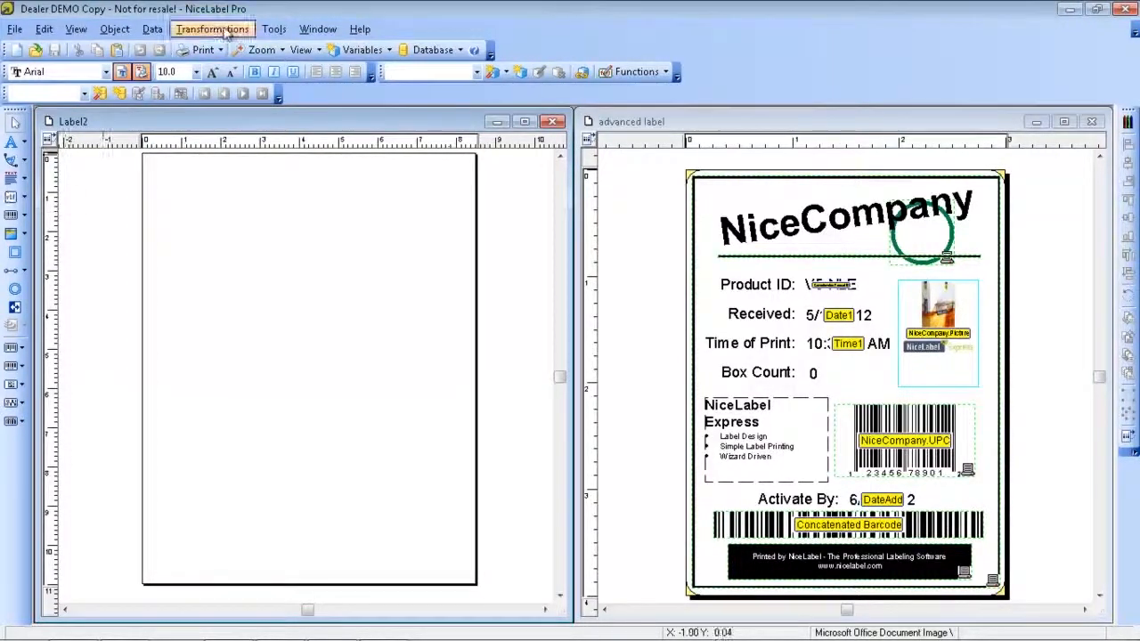
{"action": "left_click", "coordinate": [274, 30]}
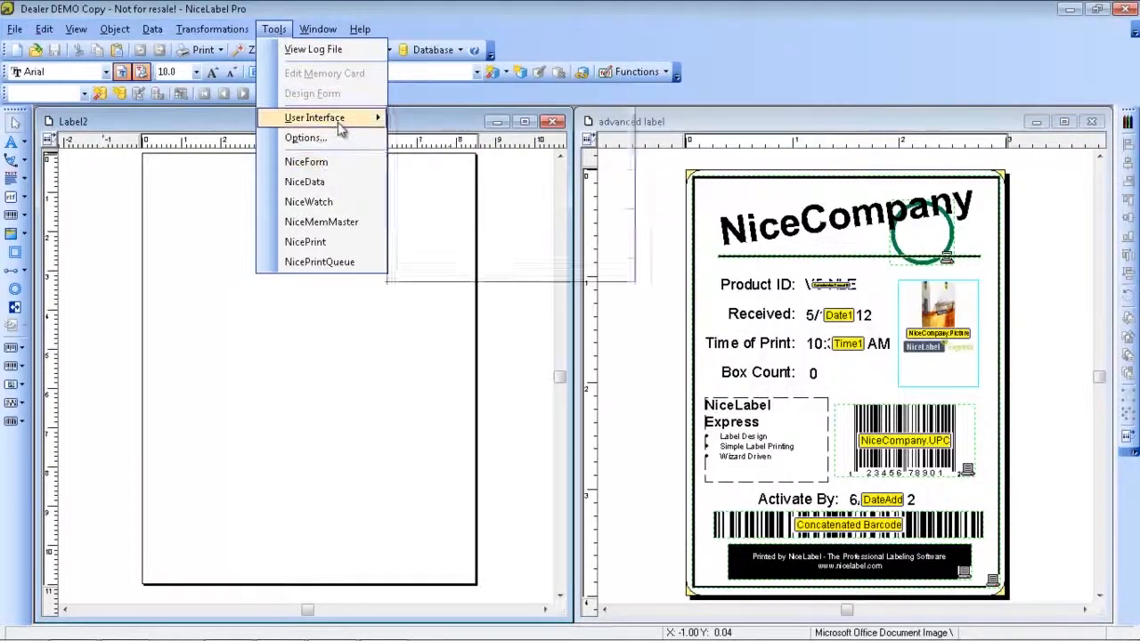
{"action": "mouse_move", "coordinate": [374, 117]}
{"action": "left_click", "coordinate": [440, 181]}
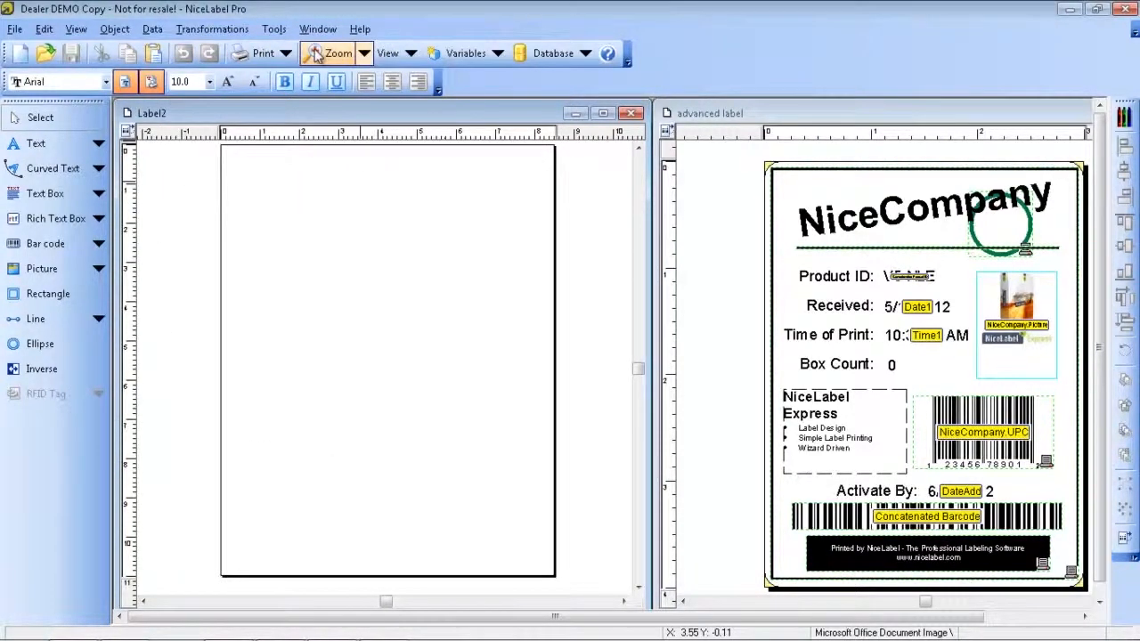
{"action": "left_click", "coordinate": [276, 29]}
{"action": "mouse_move", "coordinate": [347, 119]}
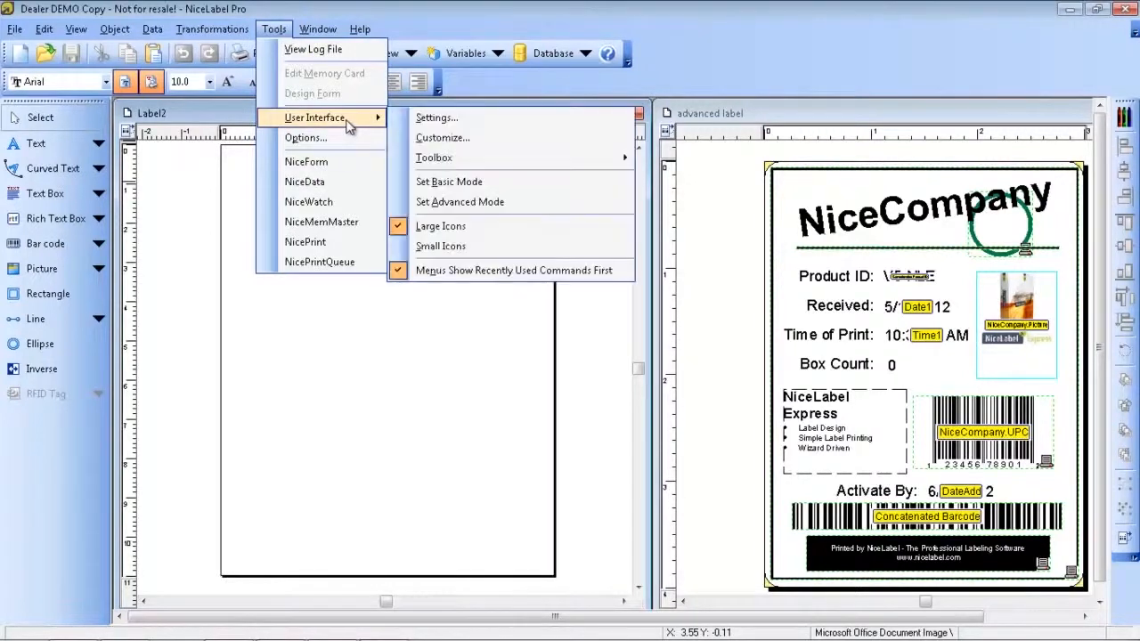
{"action": "left_click", "coordinate": [449, 202]}
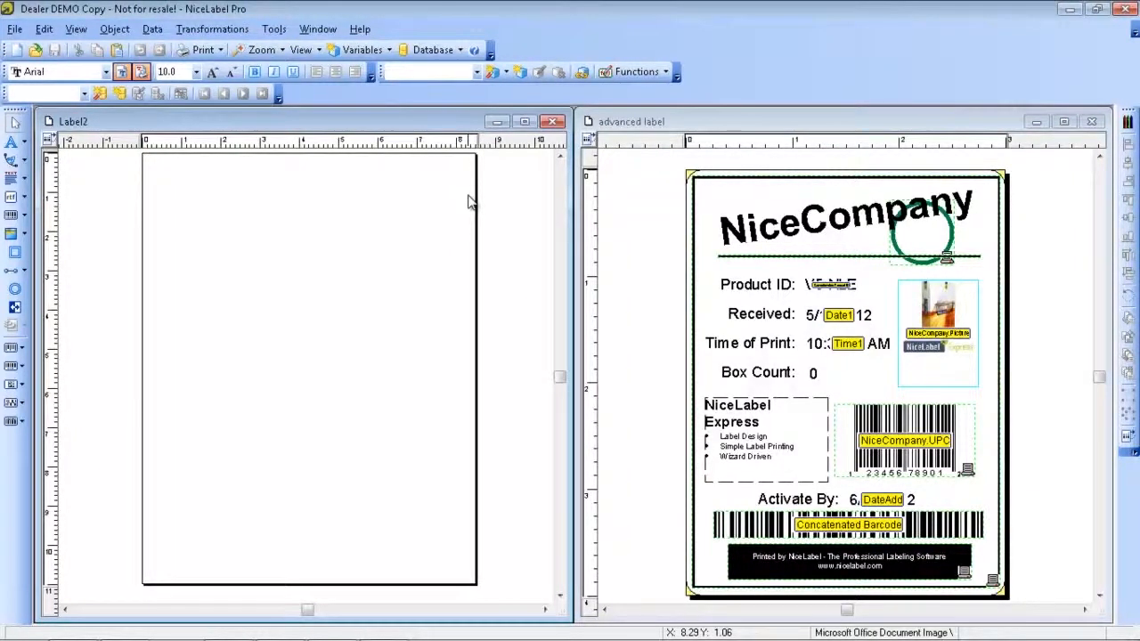
View the print log with the date filter set to All, and close it.
{"action": "left_click", "coordinate": [276, 29]}
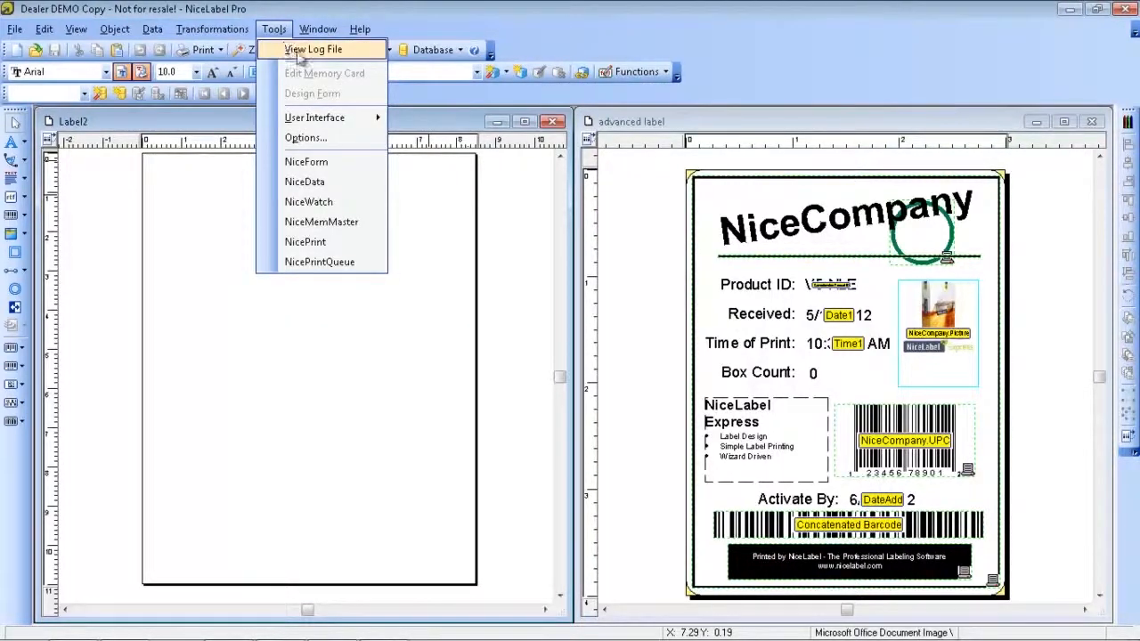
{"action": "left_click", "coordinate": [310, 55]}
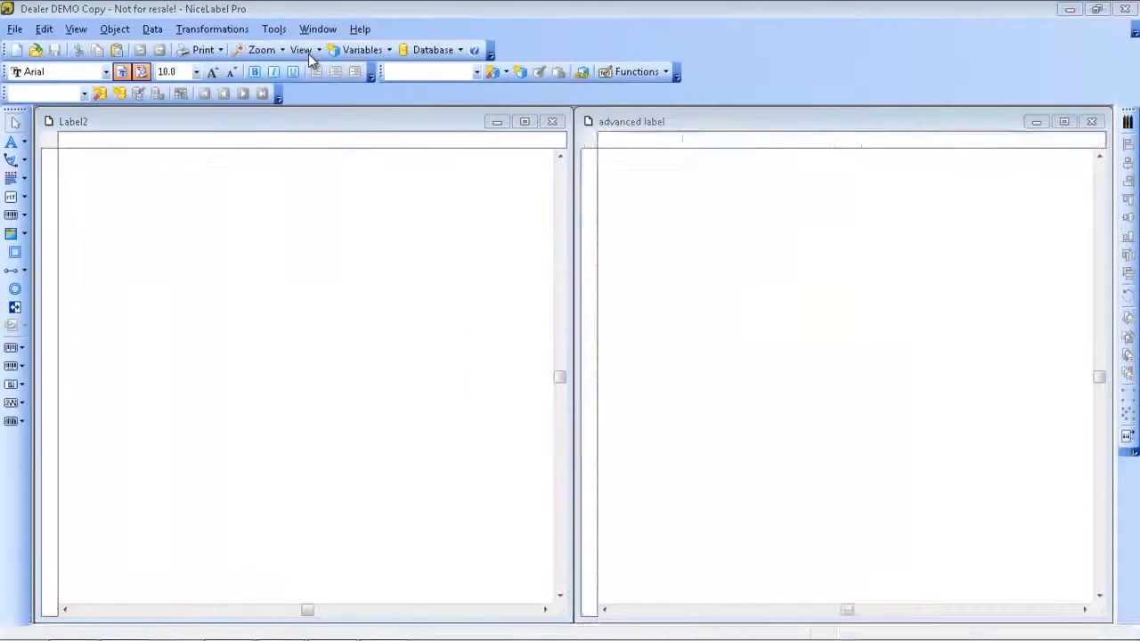
{"action": "left_click", "coordinate": [518, 205]}
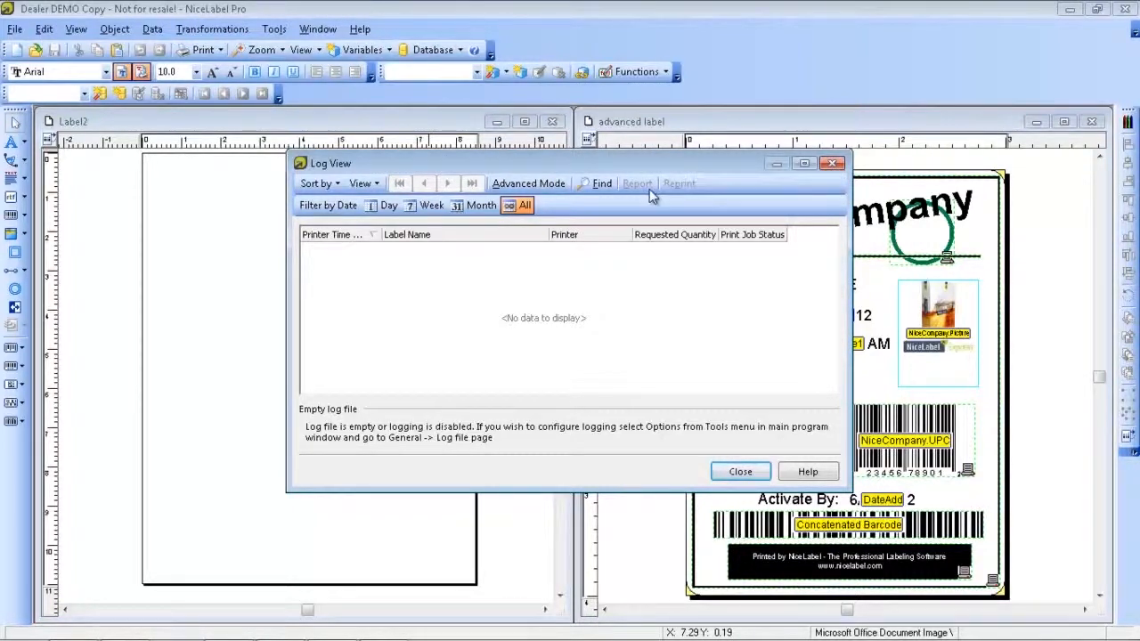
{"action": "left_click", "coordinate": [832, 164]}
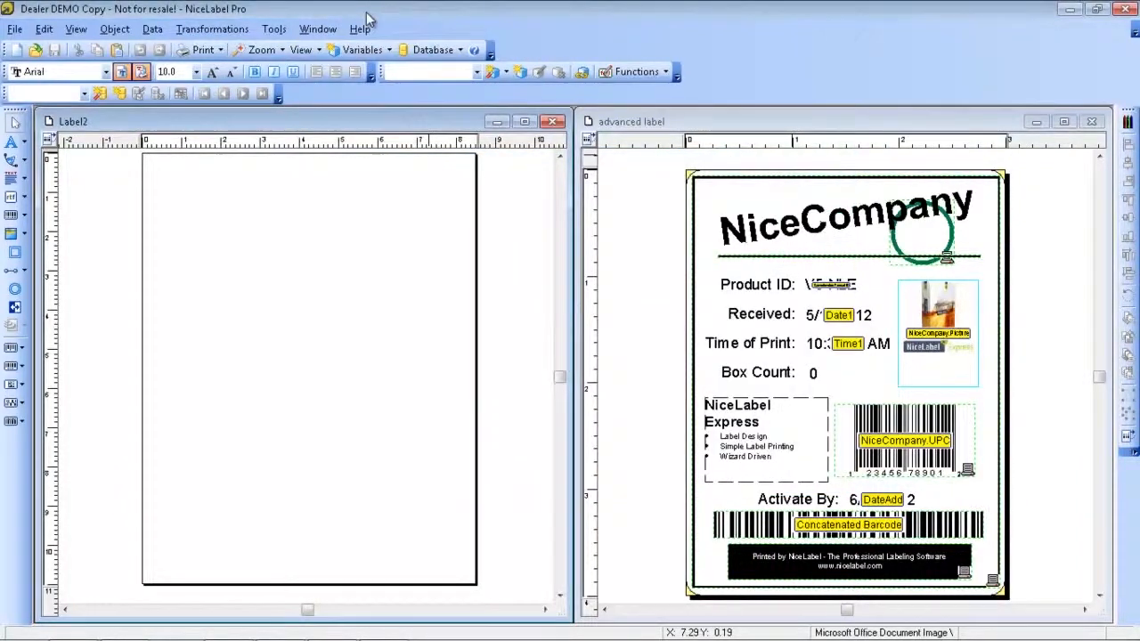
Enable log file recording to a local MS Access database in the program options and apply the change.
{"action": "left_click", "coordinate": [278, 30]}
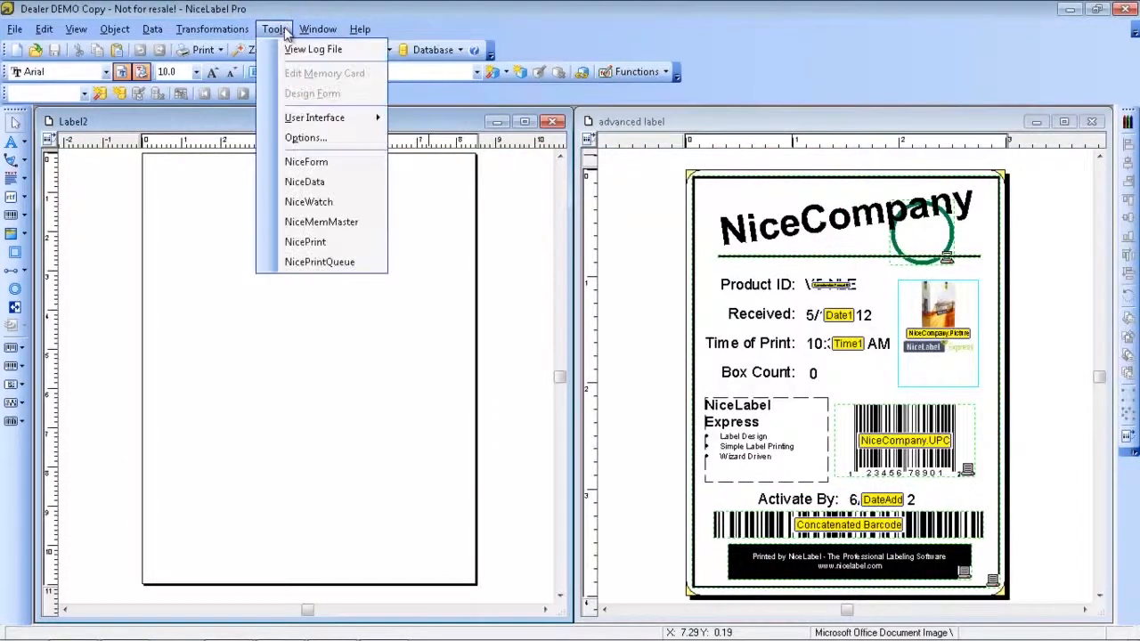
{"action": "left_click", "coordinate": [305, 143]}
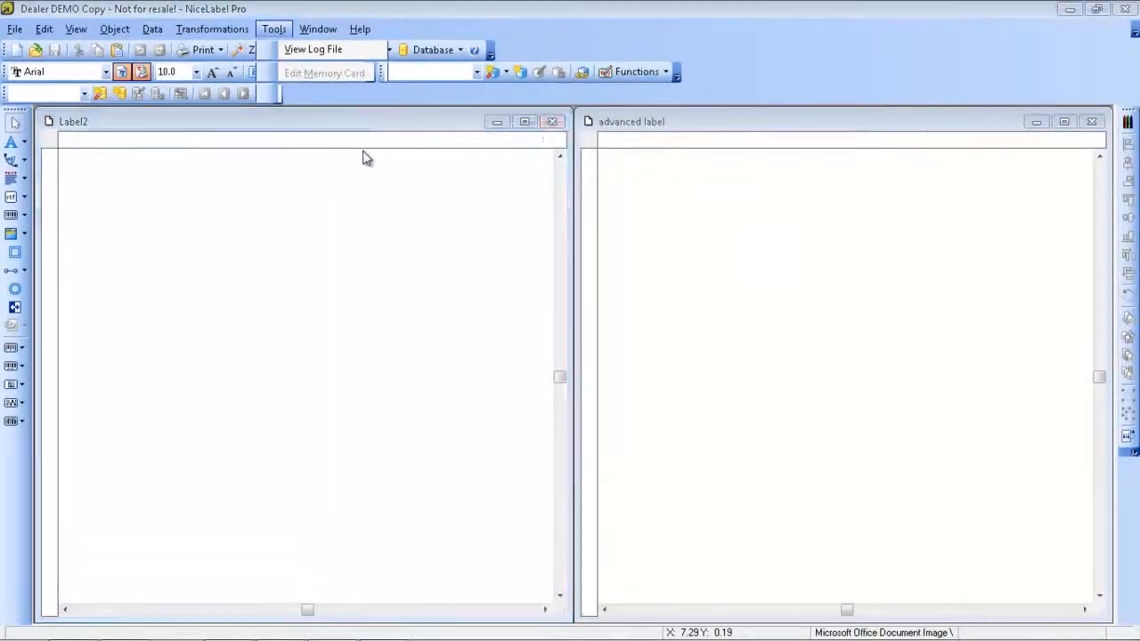
{"action": "left_click", "coordinate": [365, 223]}
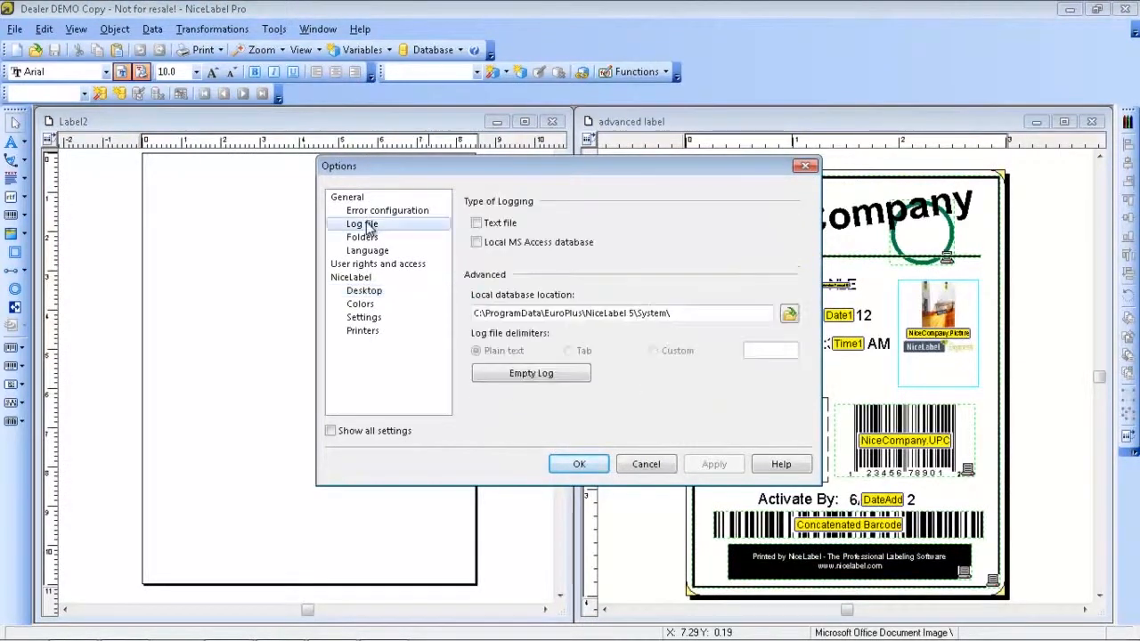
{"action": "left_click", "coordinate": [477, 243]}
{"action": "left_click", "coordinate": [724, 468]}
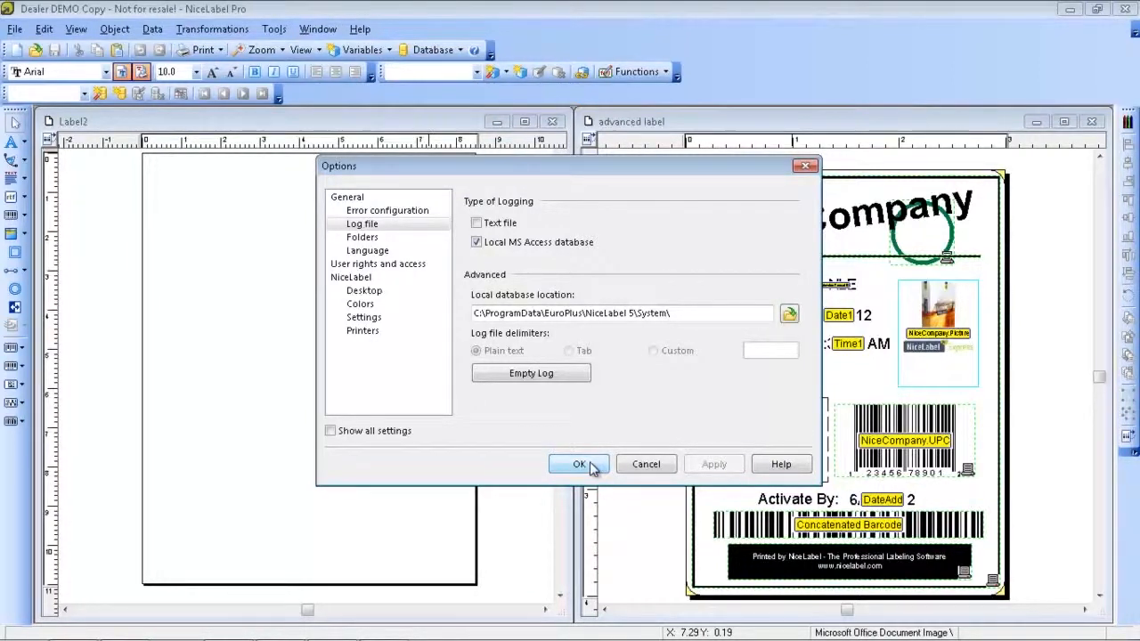
Review the default folder locations and the user rights and access settings, and close the options.
{"action": "left_click", "coordinate": [362, 238]}
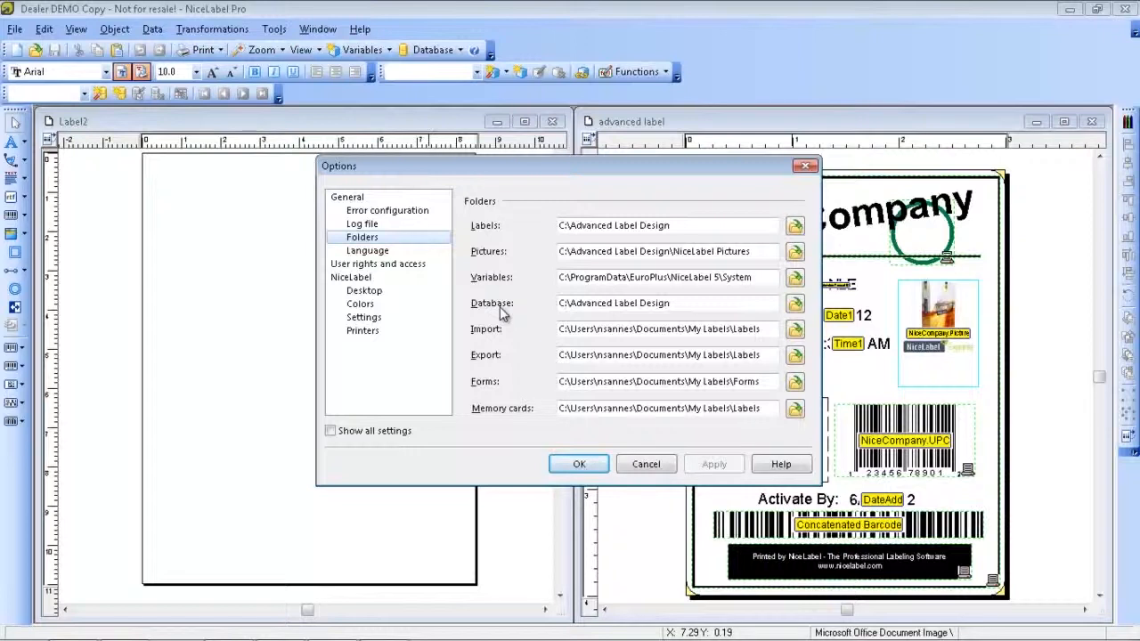
{"action": "left_click", "coordinate": [371, 267]}
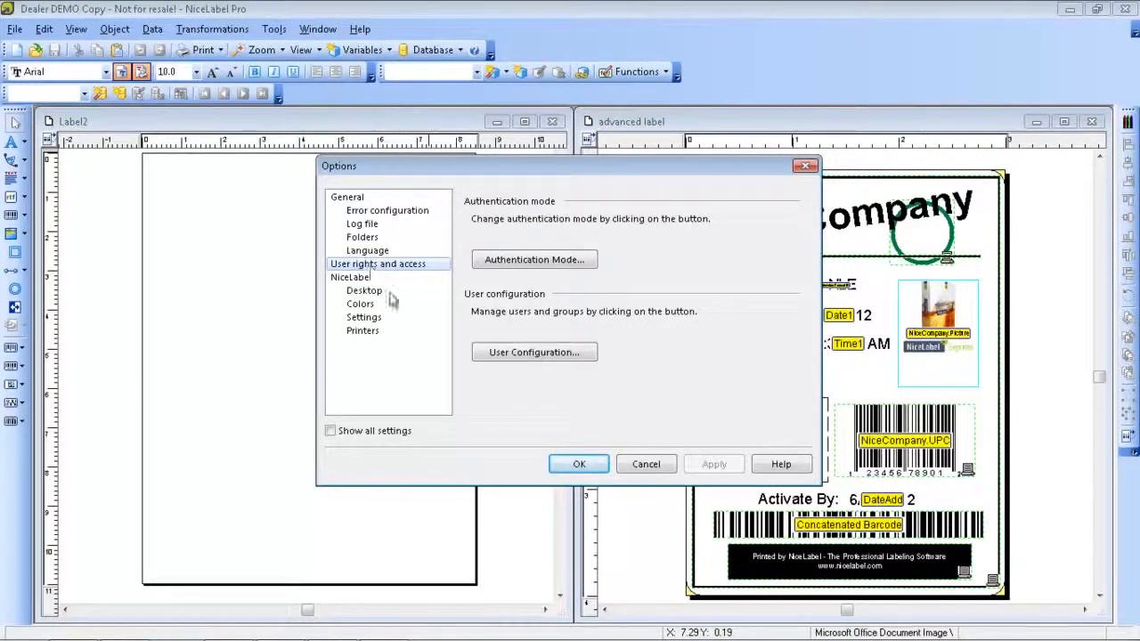
{"action": "left_click", "coordinate": [583, 464]}
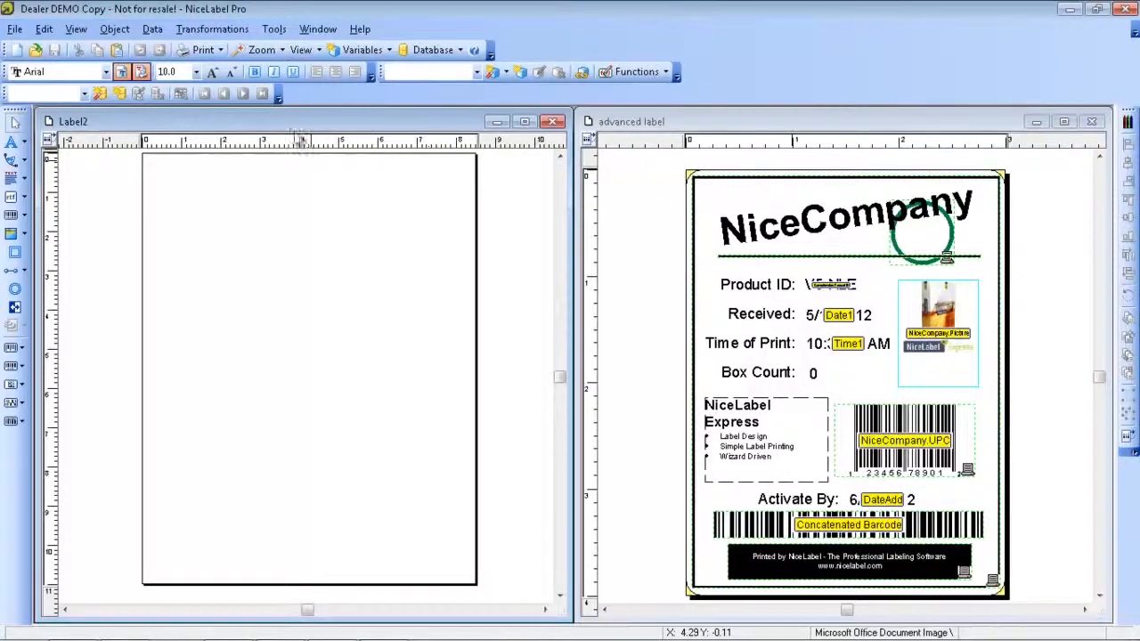
{"action": "left_click", "coordinate": [46, 30]}
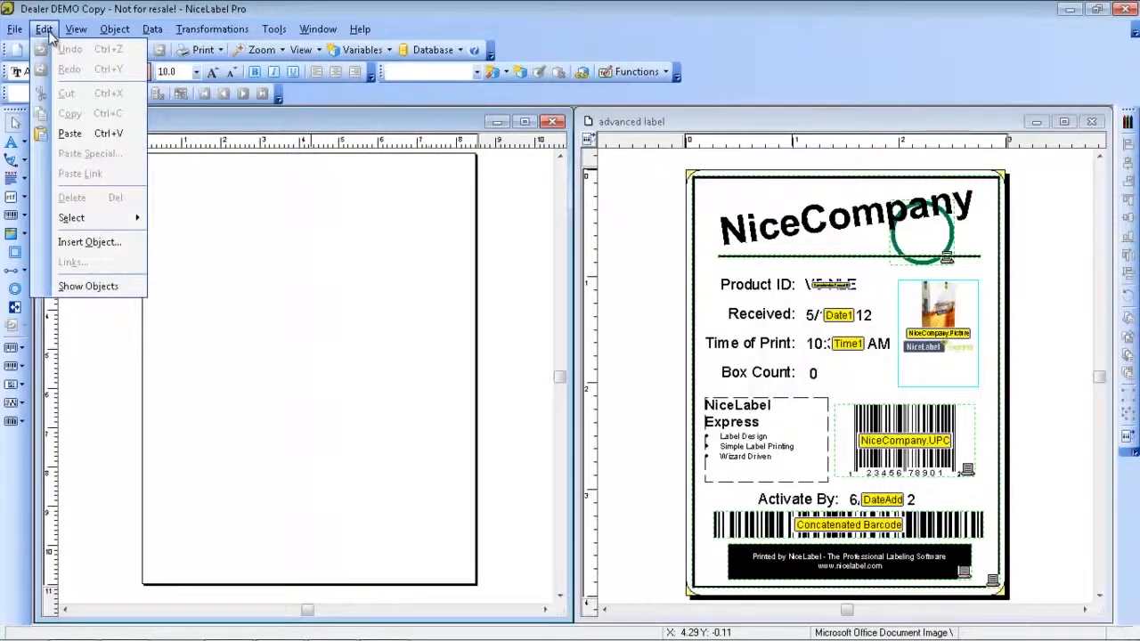
{"action": "mouse_move", "coordinate": [17, 31]}
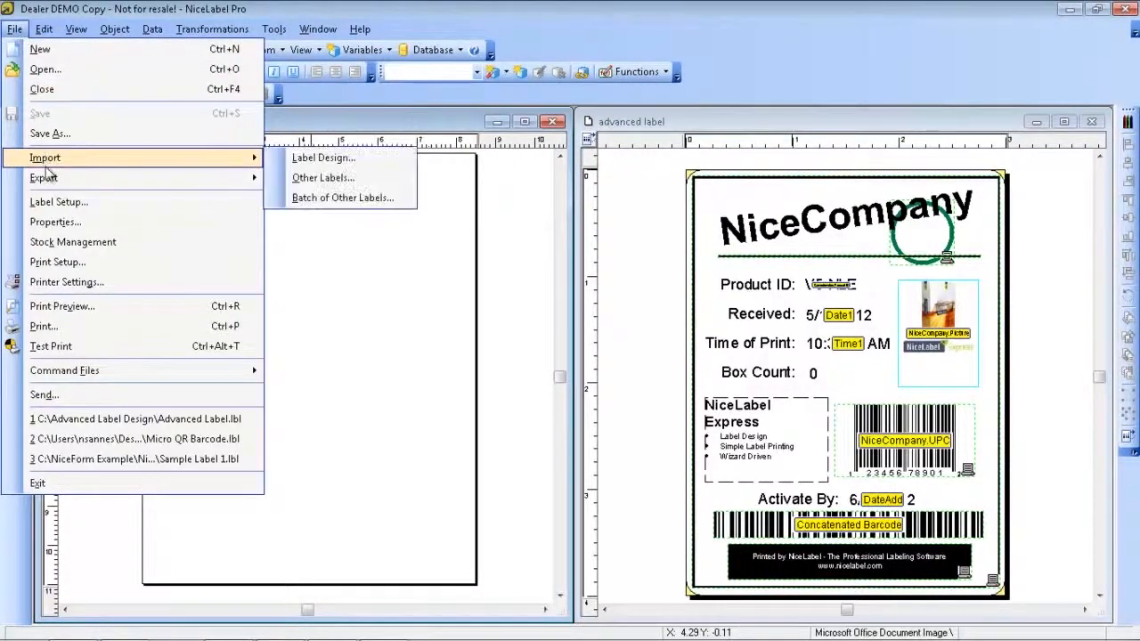
{"action": "mouse_move", "coordinate": [46, 177]}
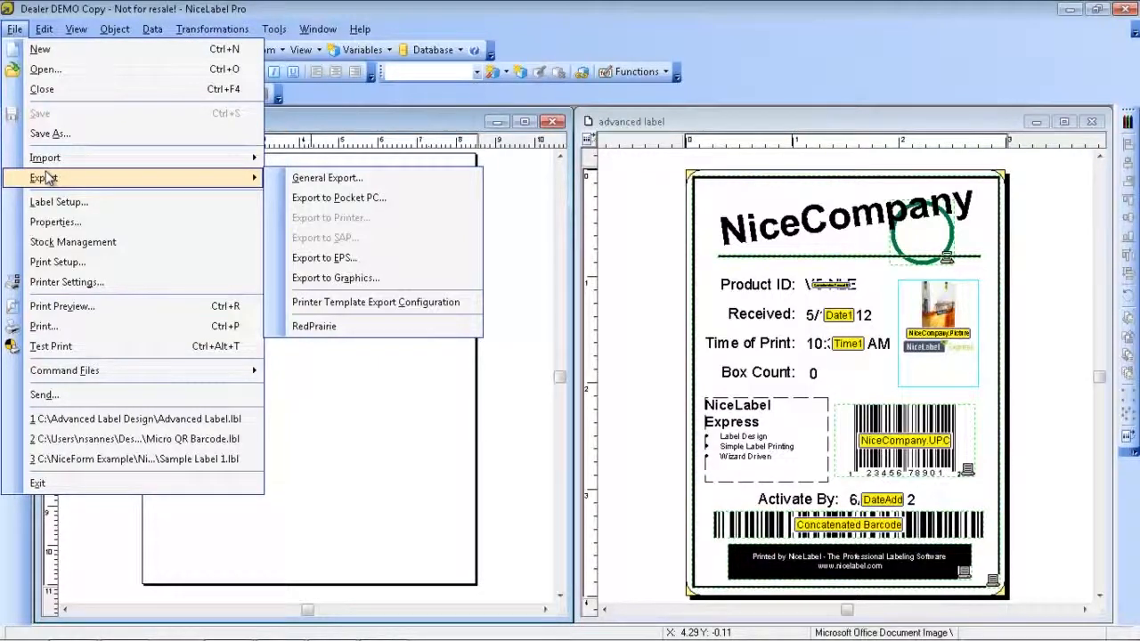
{"action": "left_click", "coordinate": [169, 8]}
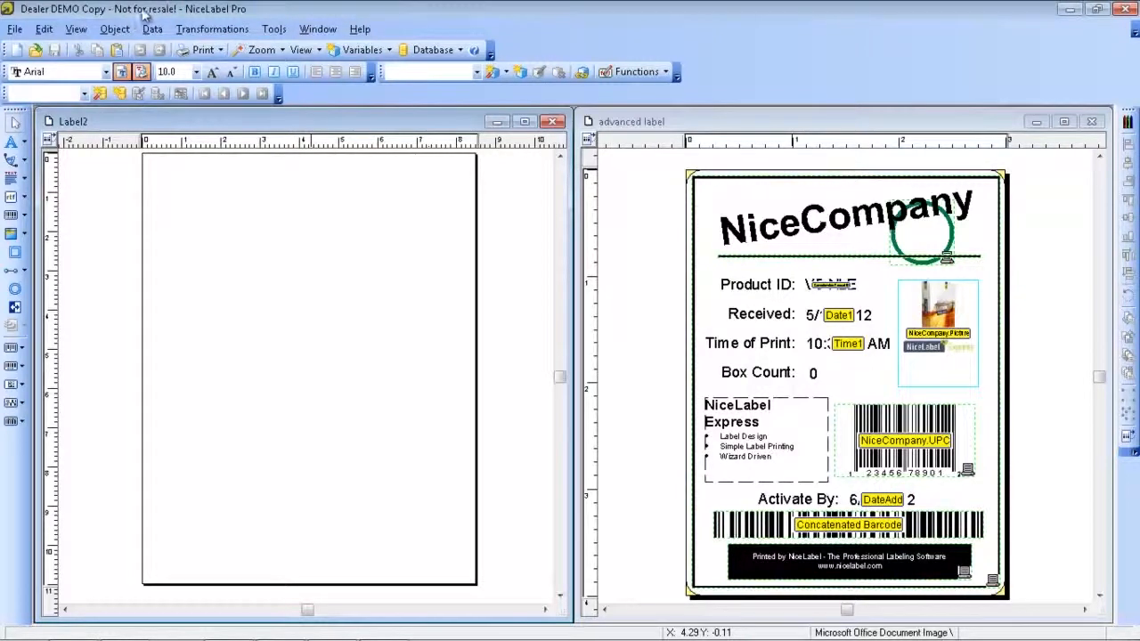
{"action": "double_click", "coordinate": [144, 9]}
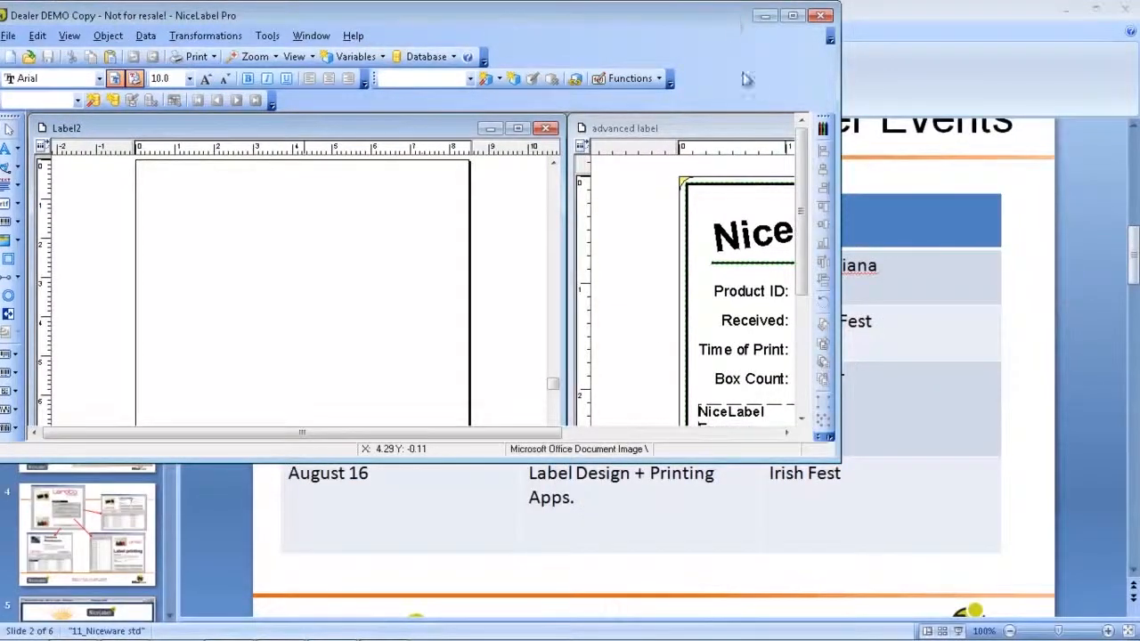
{"action": "left_click", "coordinate": [793, 15]}
{"action": "left_click", "coordinate": [114, 29]}
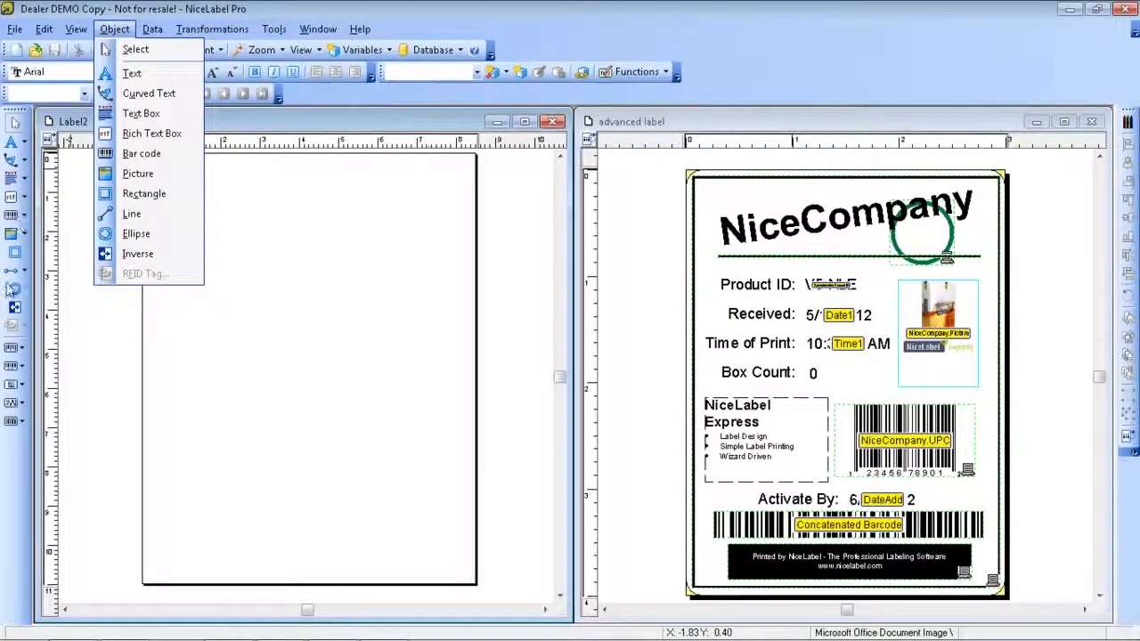
{"action": "mouse_move", "coordinate": [153, 34]}
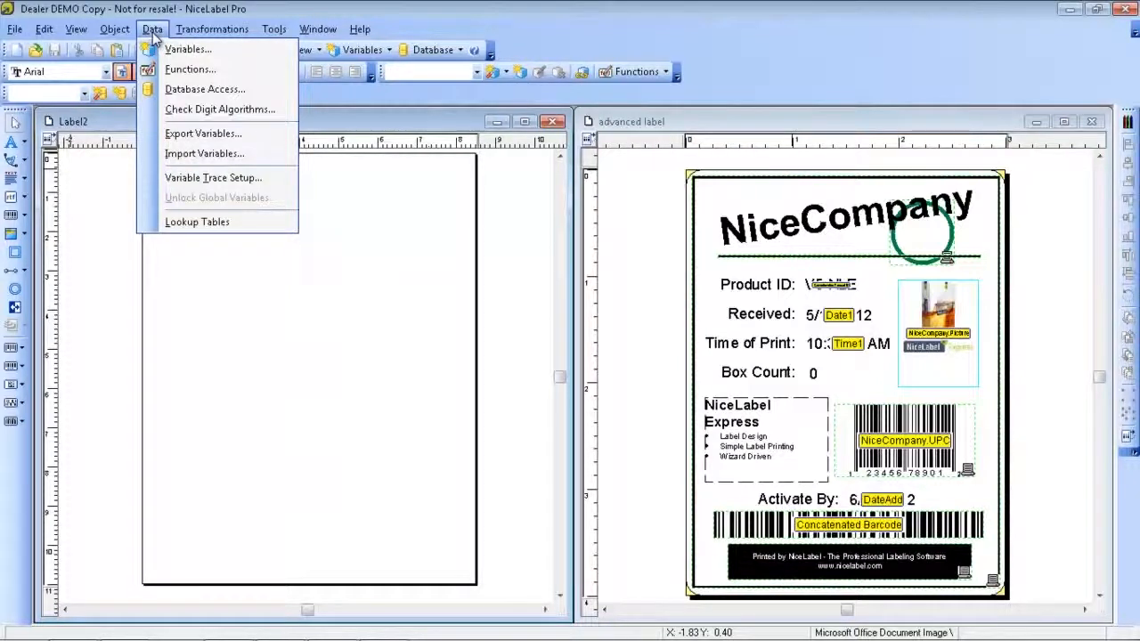
{"action": "left_click", "coordinate": [222, 31]}
{"action": "left_click", "coordinate": [224, 32]}
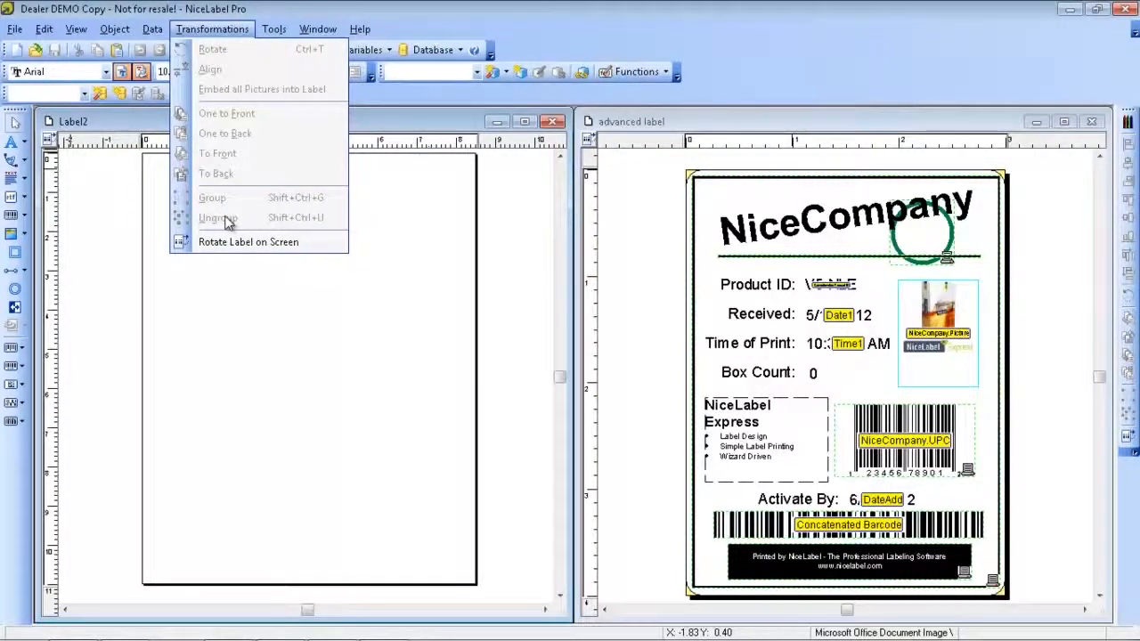
{"action": "left_click", "coordinate": [245, 11]}
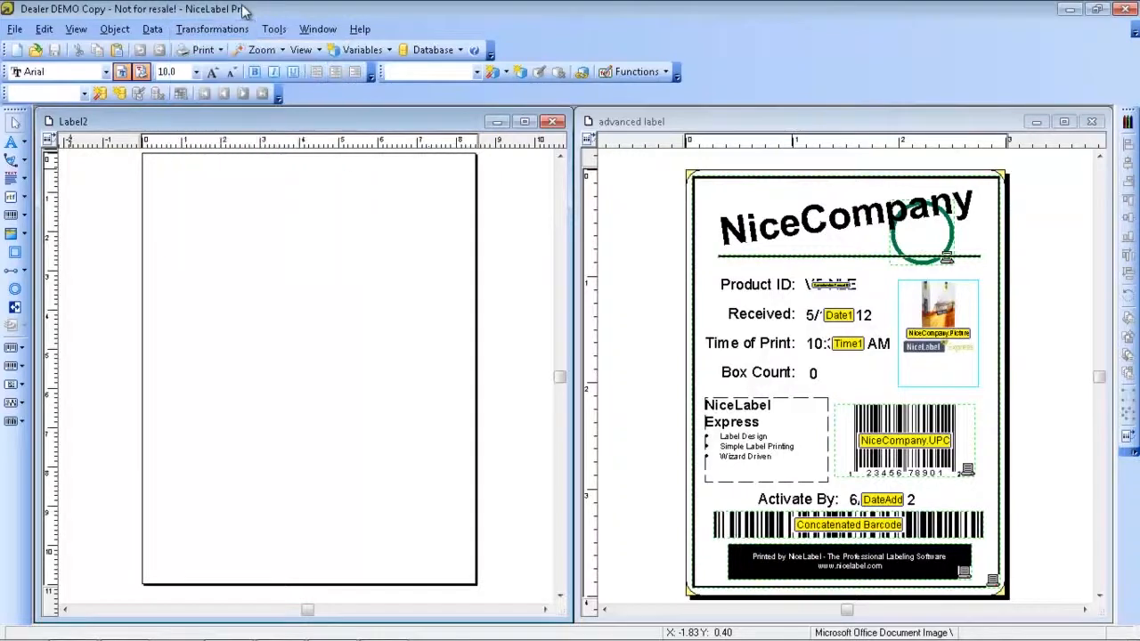
Open the label setup of the blank label and choose the ZEBRA R110Xi 300DPI printer.
{"action": "double_click", "coordinate": [271, 247]}
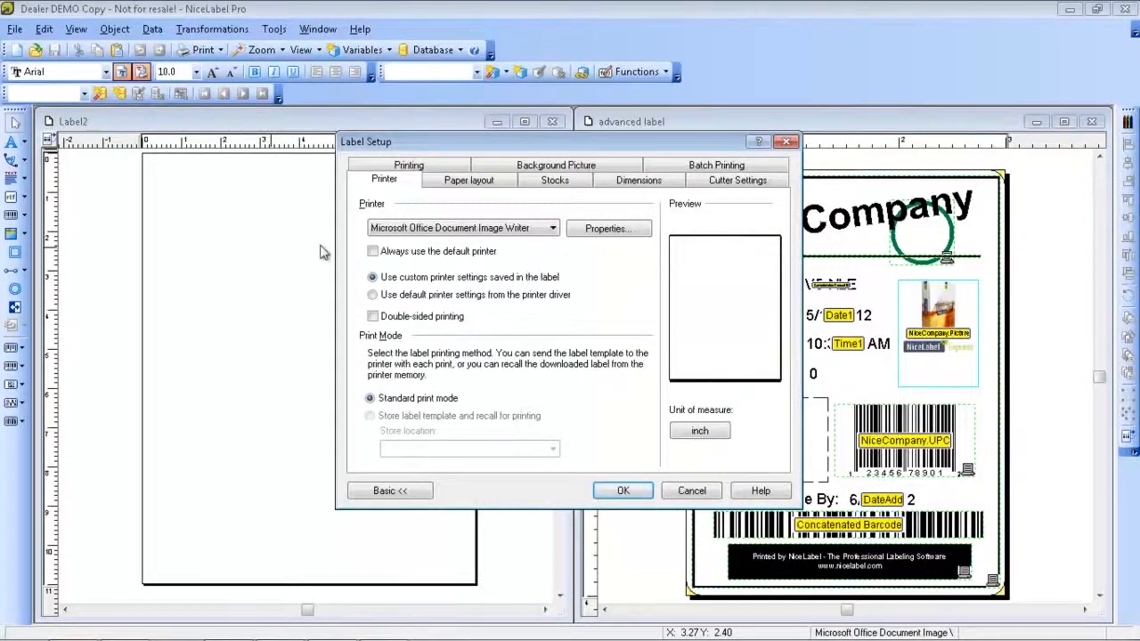
{"action": "left_click", "coordinate": [481, 227]}
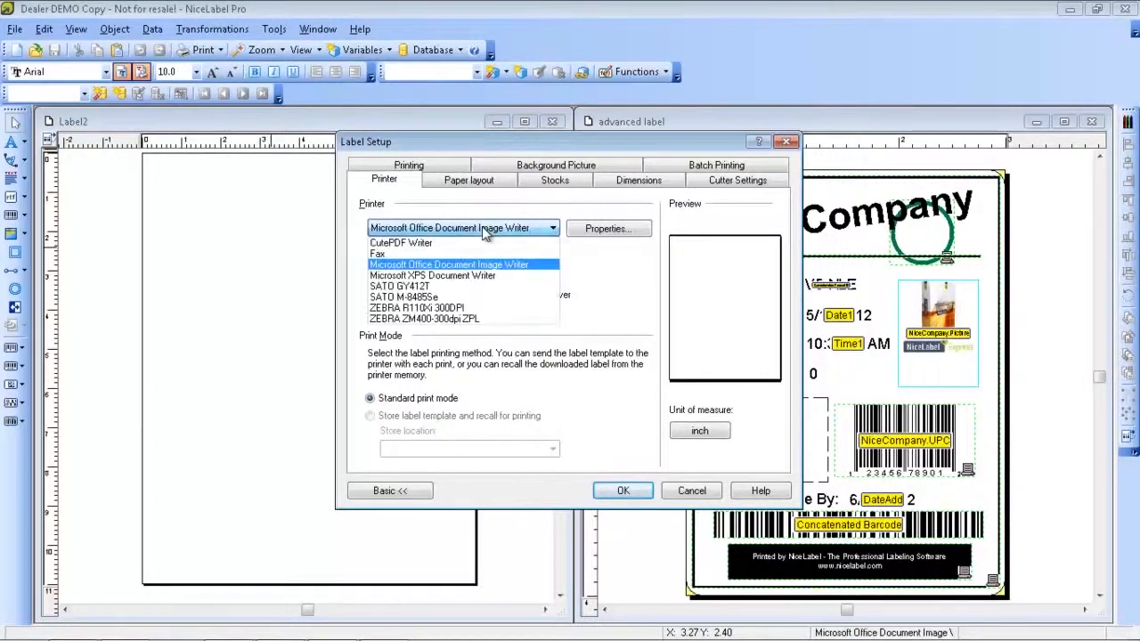
{"action": "left_click", "coordinate": [456, 308]}
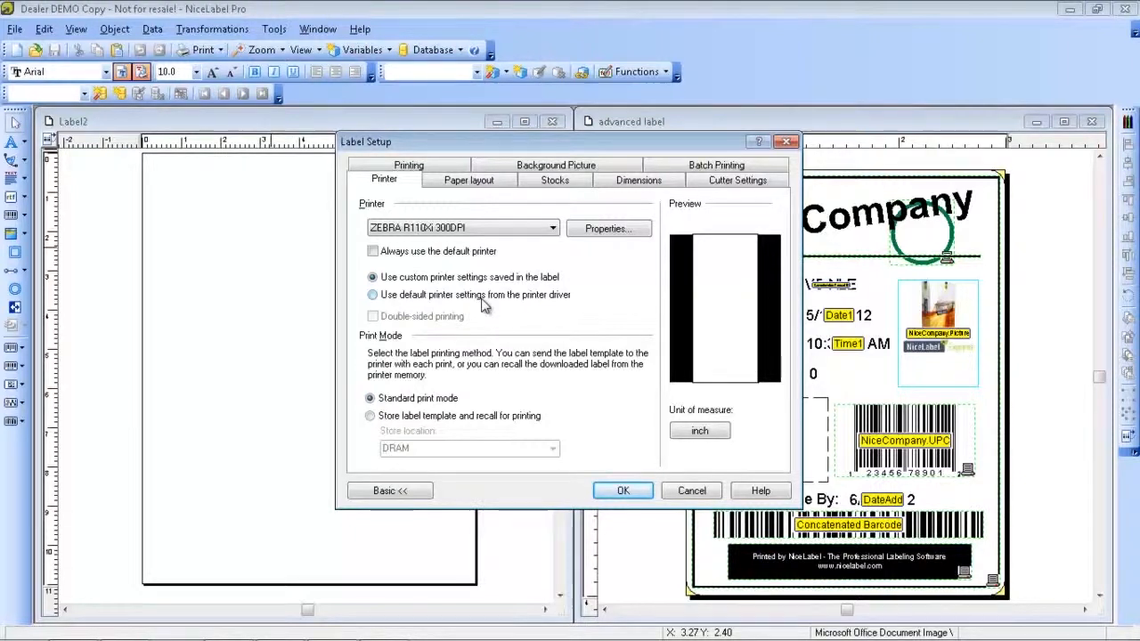
Review the paper layout options and the available stock types in the label setup.
{"action": "left_click", "coordinate": [500, 179]}
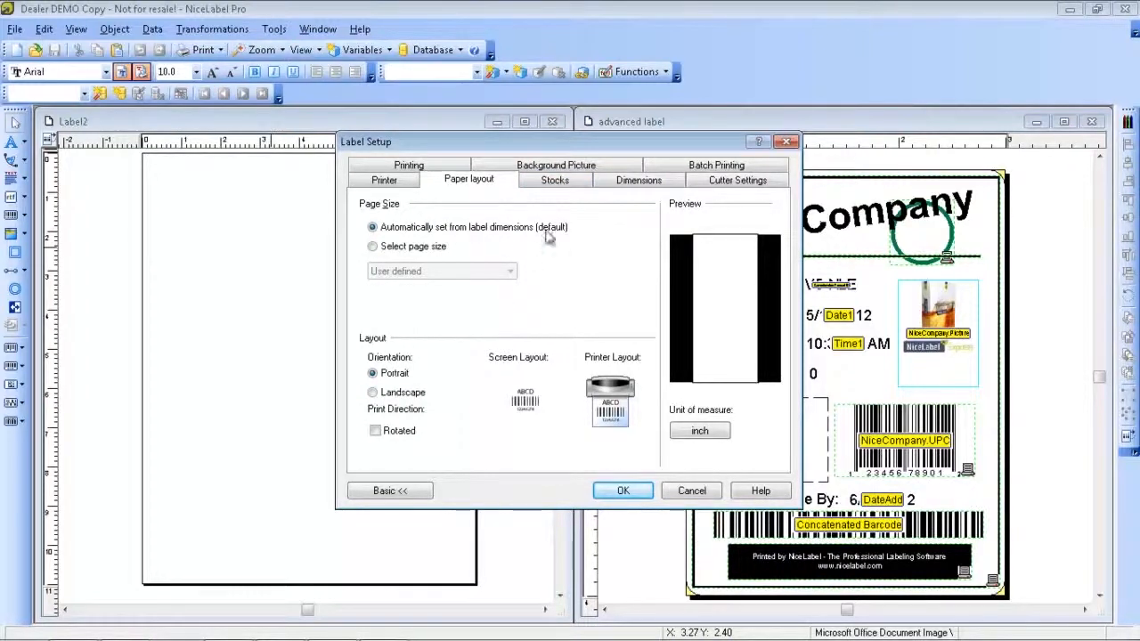
{"action": "left_click", "coordinate": [557, 181]}
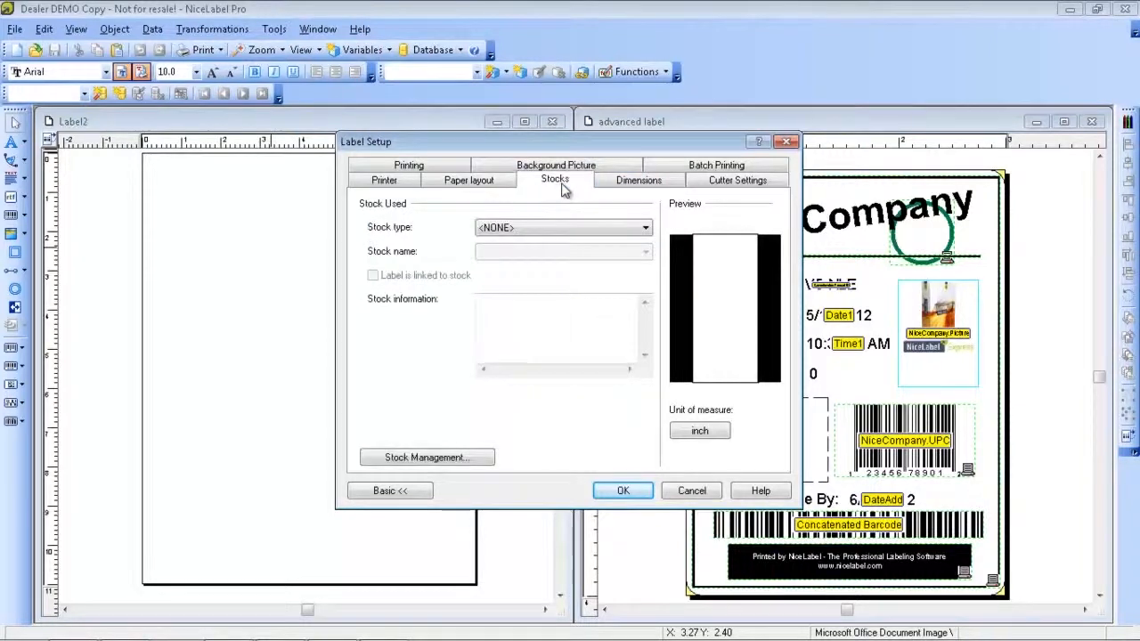
{"action": "left_click", "coordinate": [636, 230]}
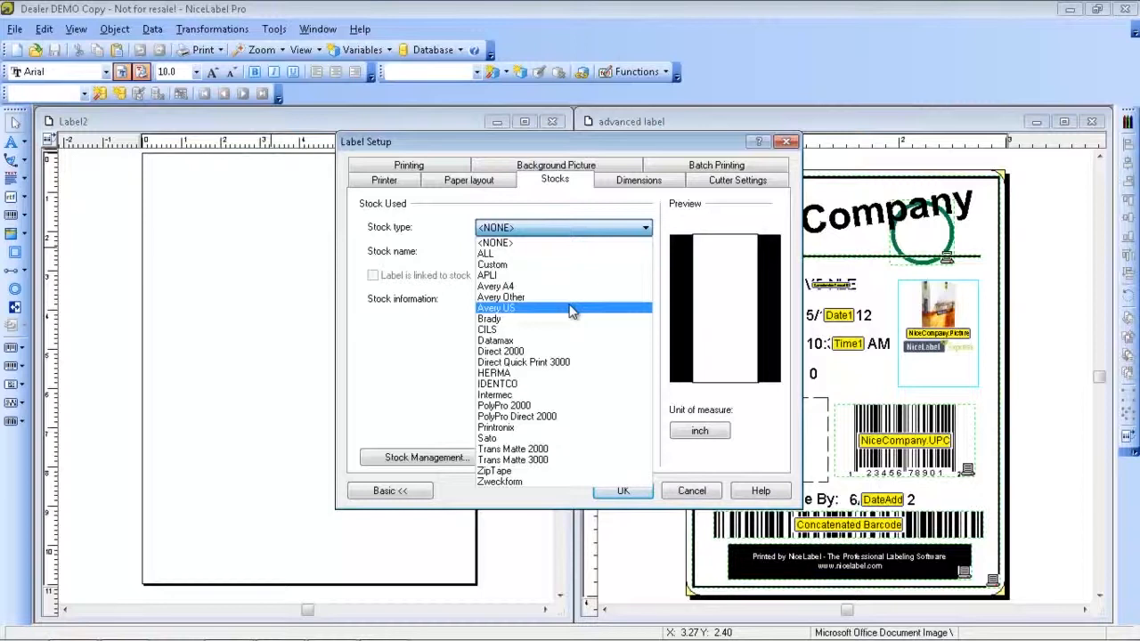
{"action": "left_click", "coordinate": [626, 182]}
Set the label dimensions to 3 inches wide and 4 inches high.
{"action": "left_click", "coordinate": [637, 180]}
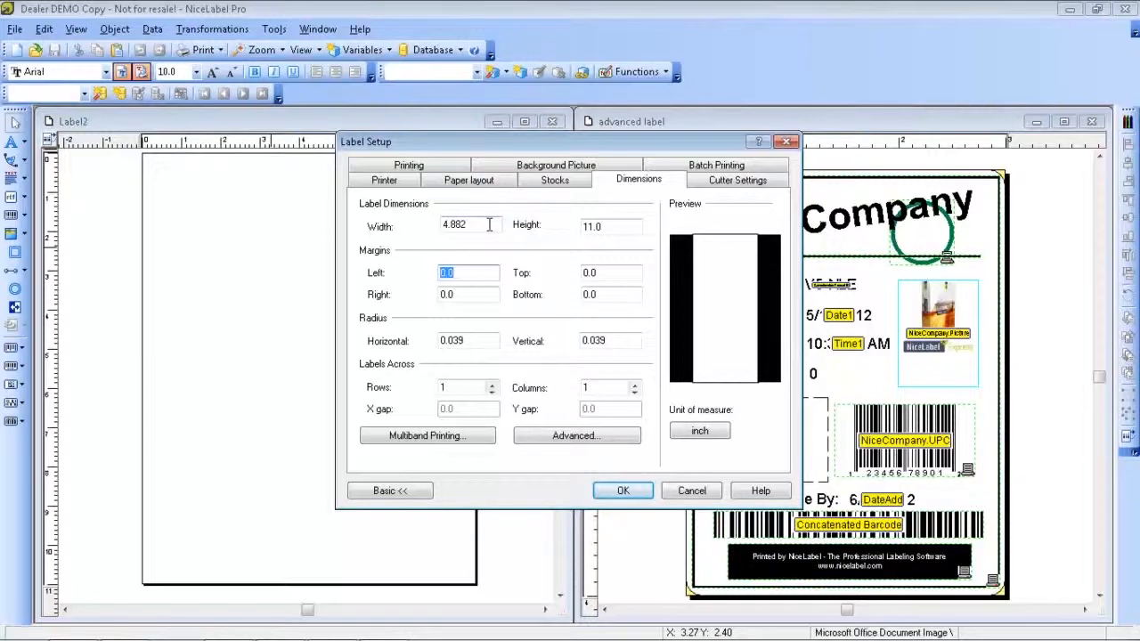
{"action": "left_click_drag", "start_coordinate": [489, 224], "coordinate": [372, 221]}
{"action": "type", "text": "3"}
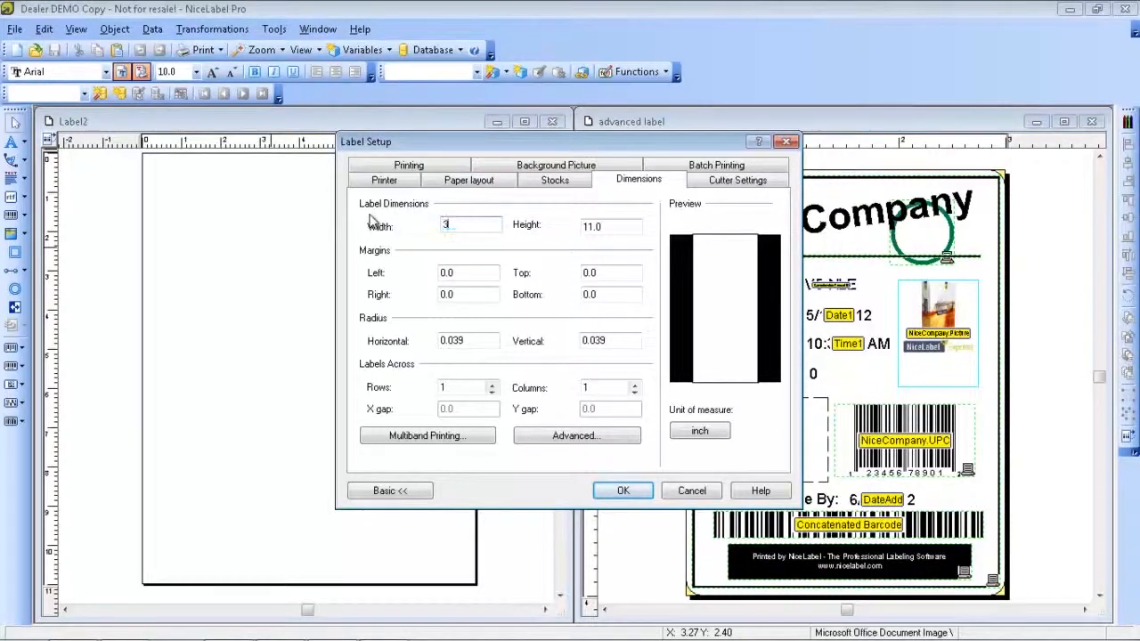
{"action": "left_click_drag", "start_coordinate": [618, 229], "coordinate": [565, 229]}
{"action": "type", "text": "4"}
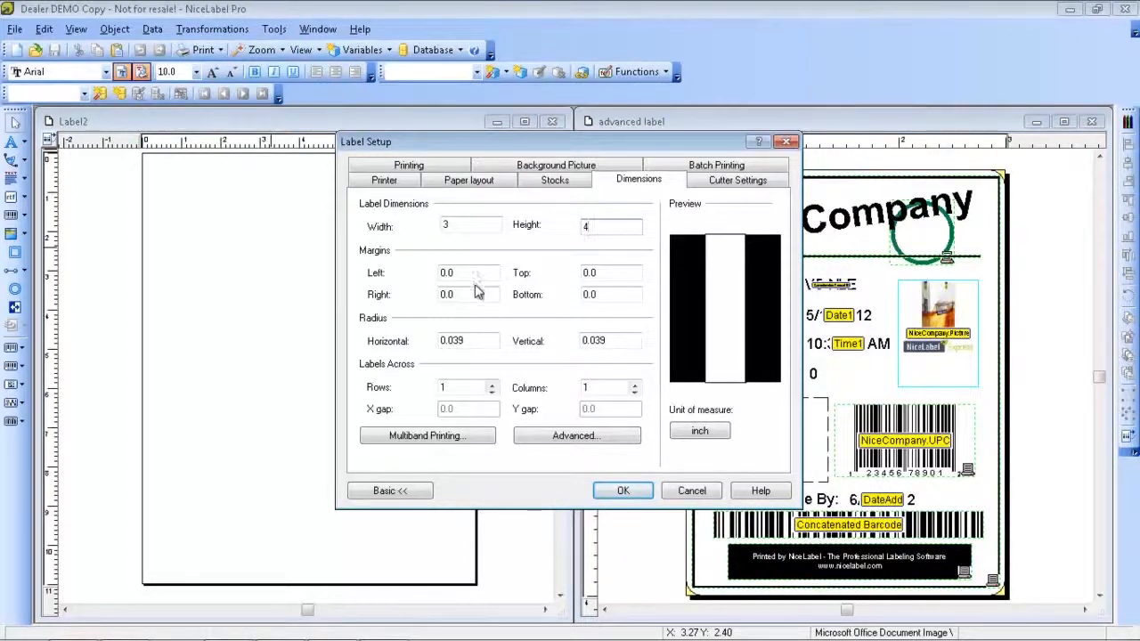
Set both the horizontal and vertical corner radius of the label to 0.15 inch.
{"action": "left_click", "coordinate": [463, 346]}
{"action": "left_click_drag", "start_coordinate": [463, 341], "coordinate": [451, 343]}
{"action": "type", "text": "15"}
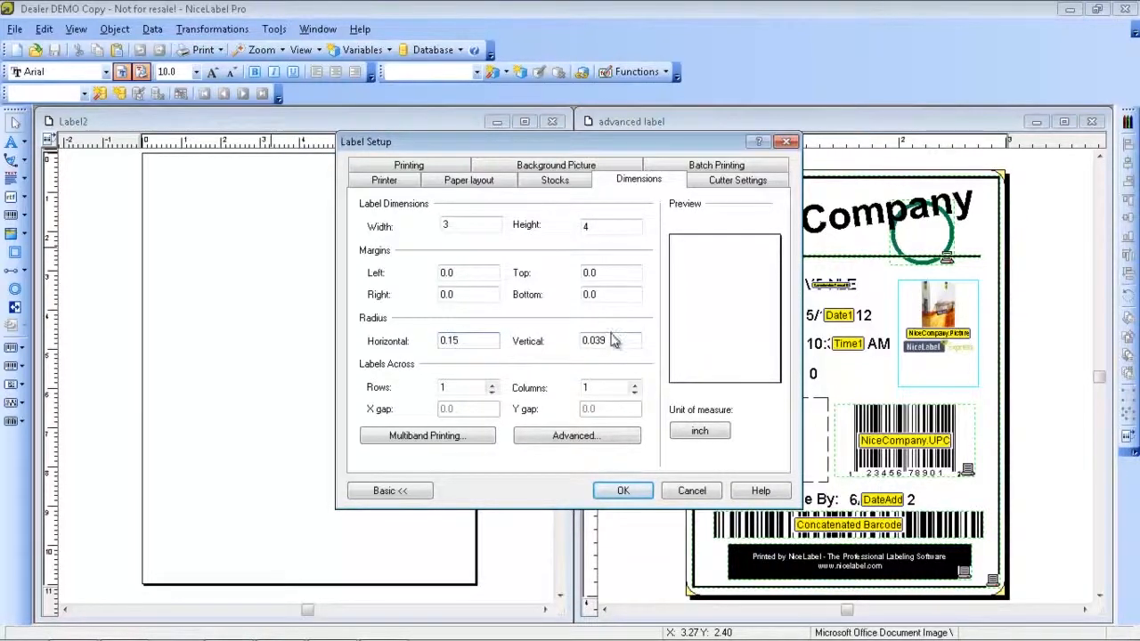
{"action": "left_click_drag", "start_coordinate": [608, 342], "coordinate": [592, 337]}
{"action": "type", "text": "15"}
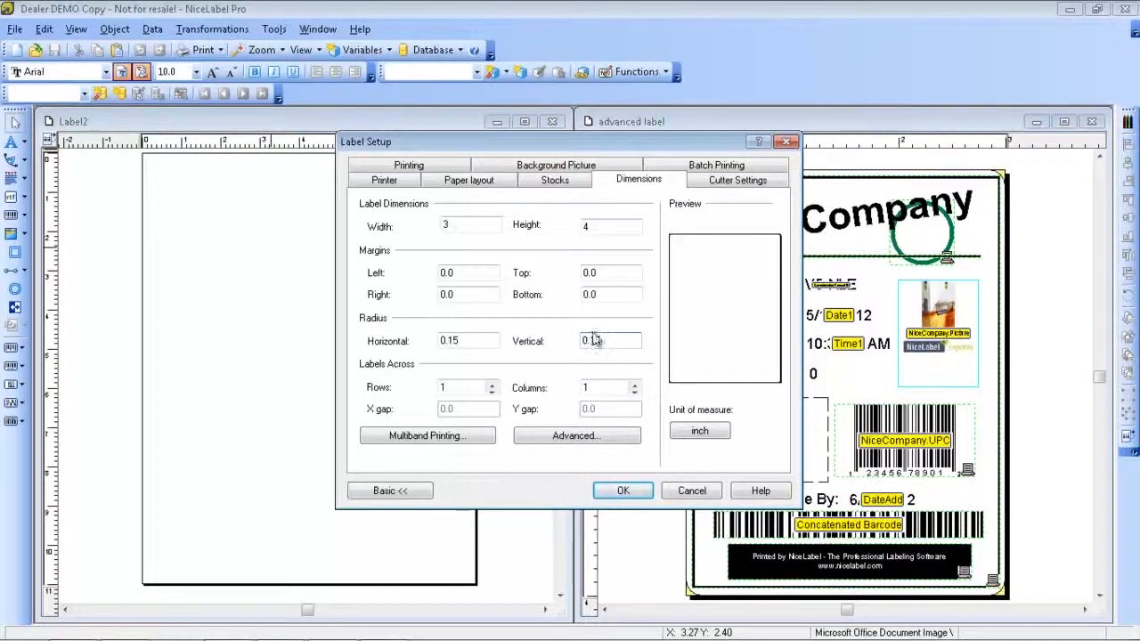
{"action": "left_click", "coordinate": [615, 296]}
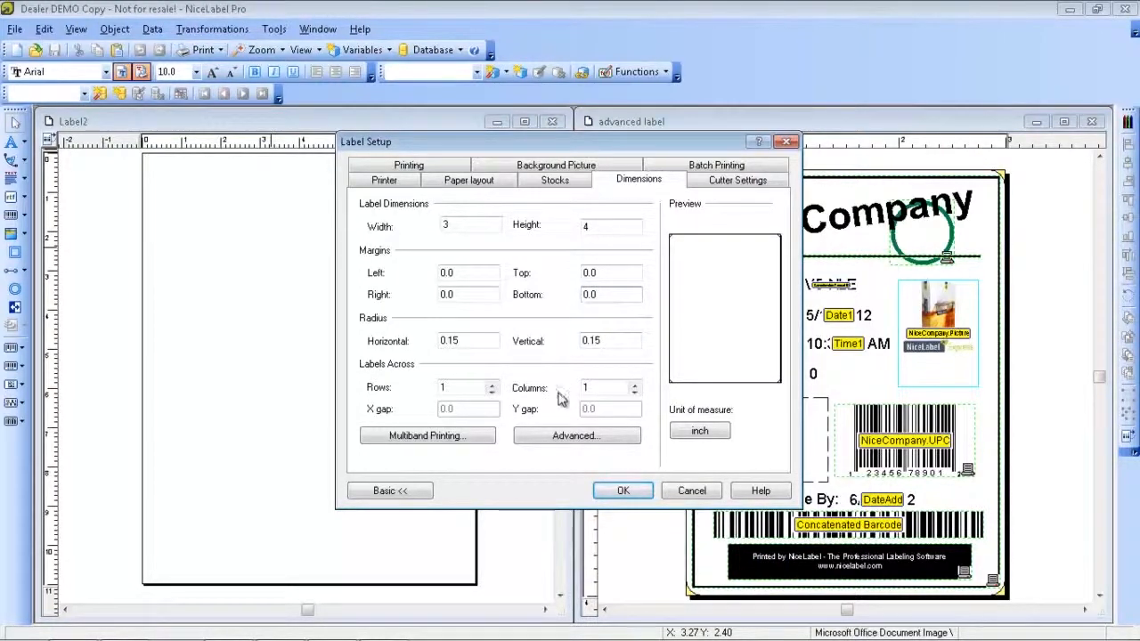
Review the cutter, background picture and batch printing settings, and apply the label setup.
{"action": "left_click", "coordinate": [725, 177]}
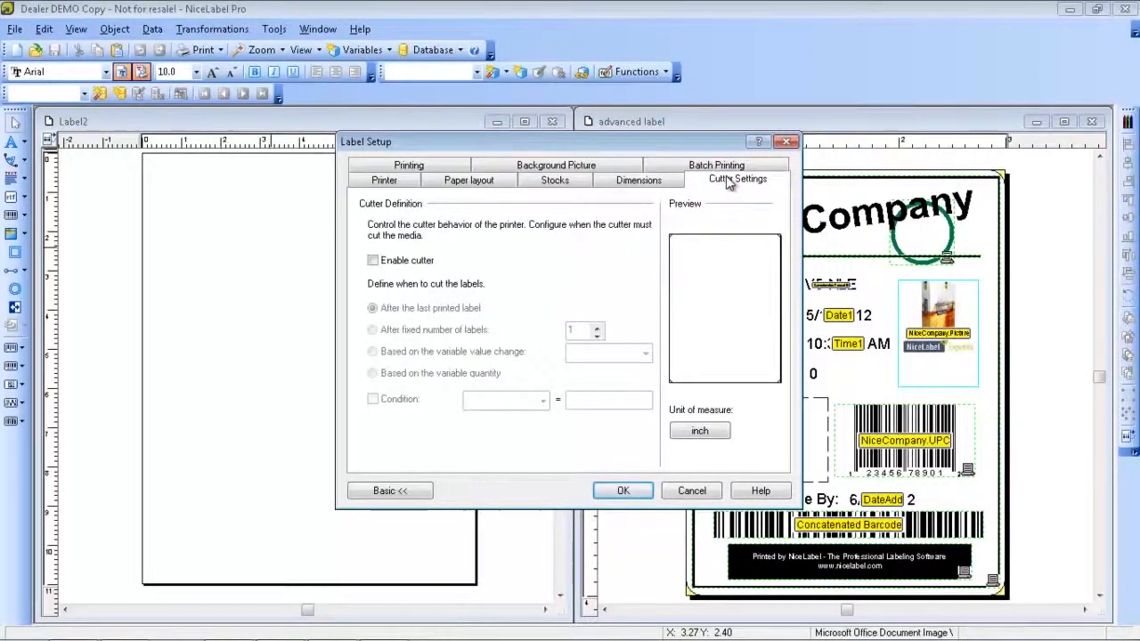
{"action": "left_click", "coordinate": [621, 171]}
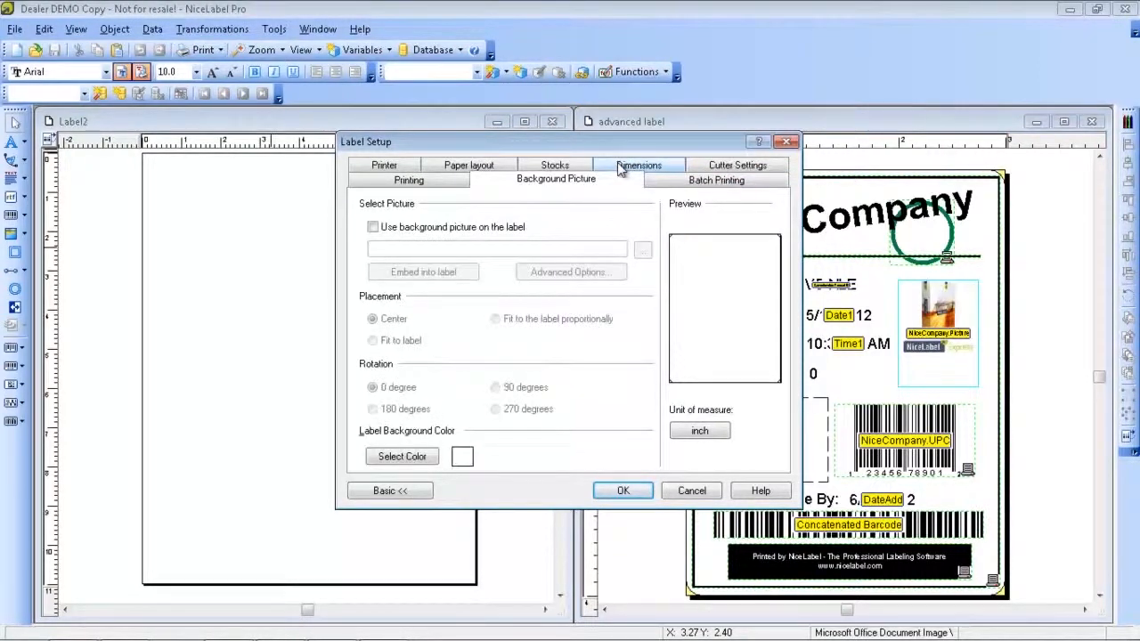
{"action": "left_click", "coordinate": [712, 183]}
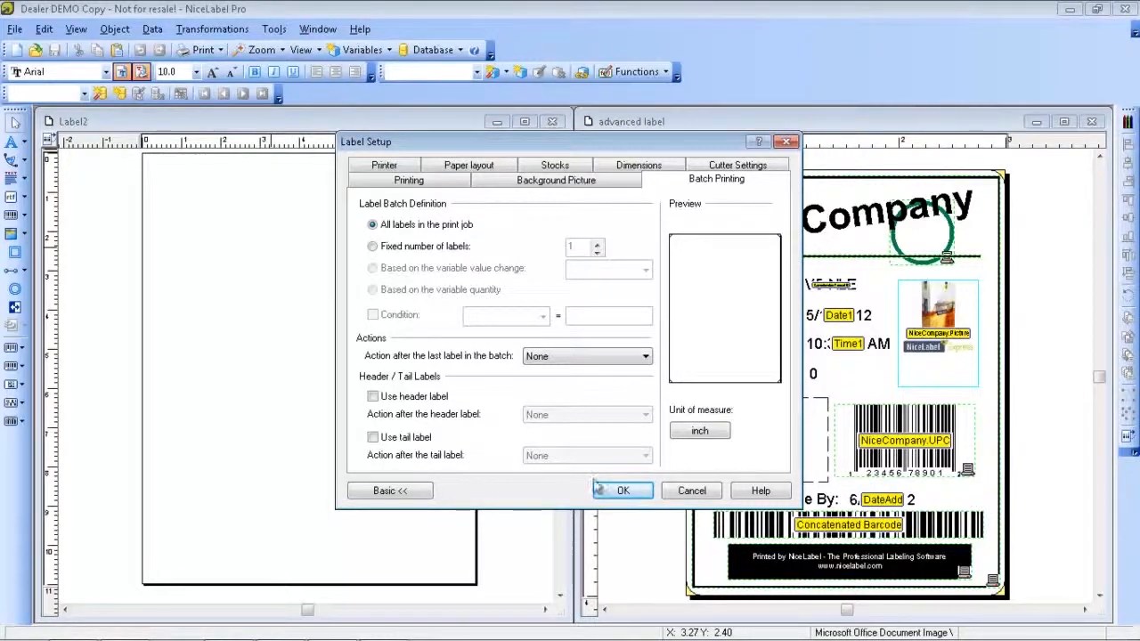
{"action": "left_click", "coordinate": [623, 490]}
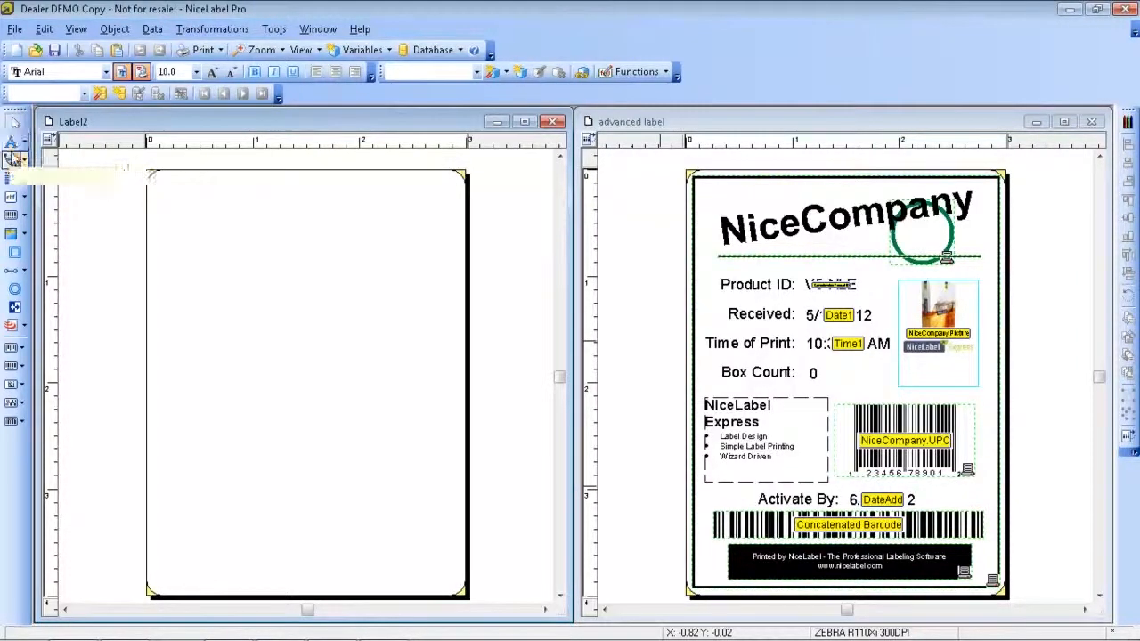
Add the text "NiceCompany" near the upper edge of the blank label.
{"action": "left_click", "coordinate": [12, 146]}
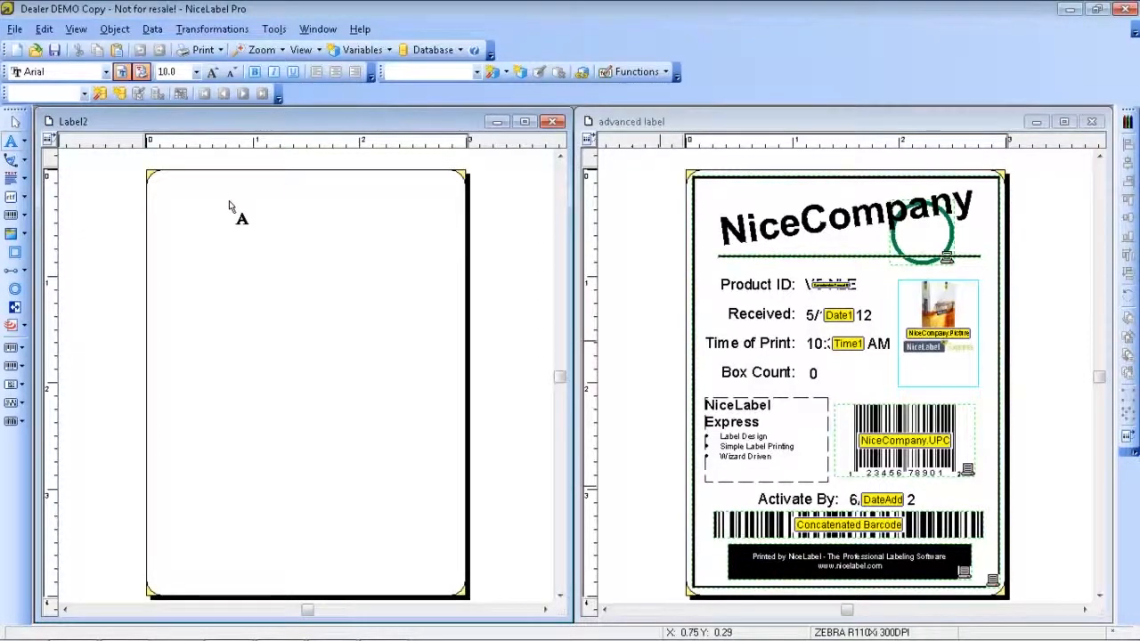
{"action": "key", "text": "Escape"}
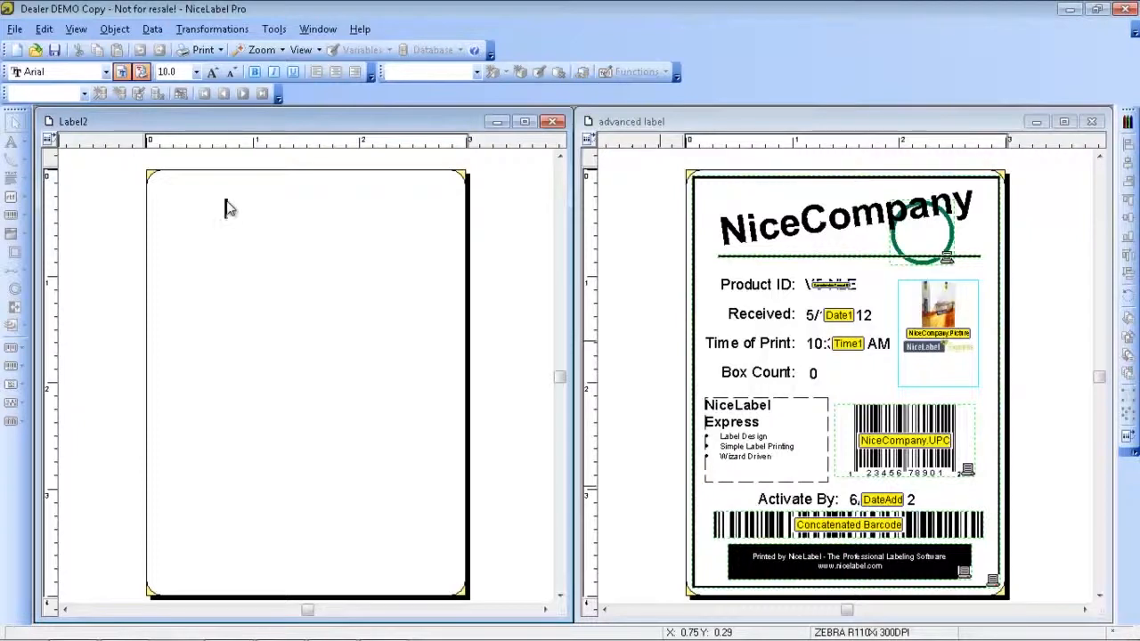
{"action": "left_click", "coordinate": [228, 208]}
{"action": "type", "text": "NiceCompany"}
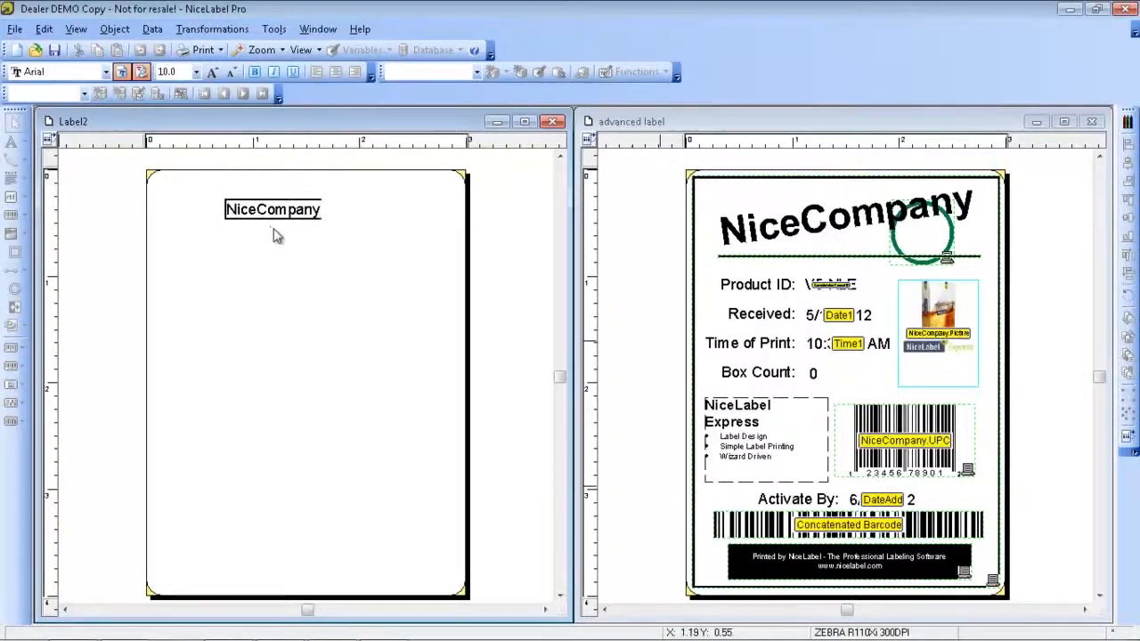
{"action": "key", "text": "Escape"}
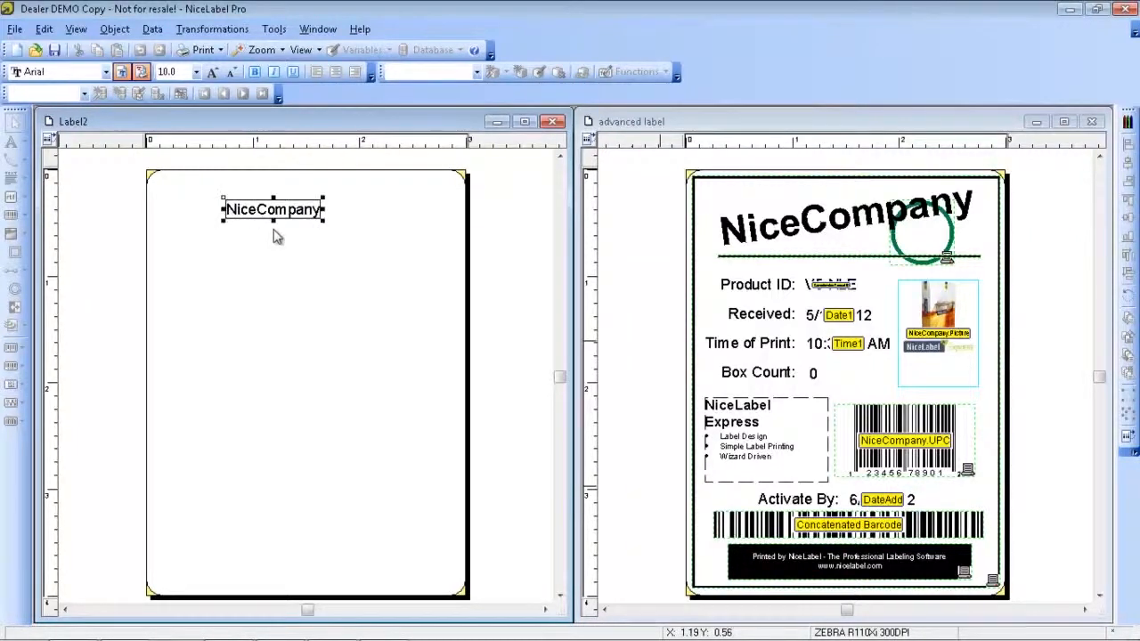
Set the NiceCompany text to Arial Bold 28 pt and move it fully inside the label's upper edge.
{"action": "double_click", "coordinate": [299, 217]}
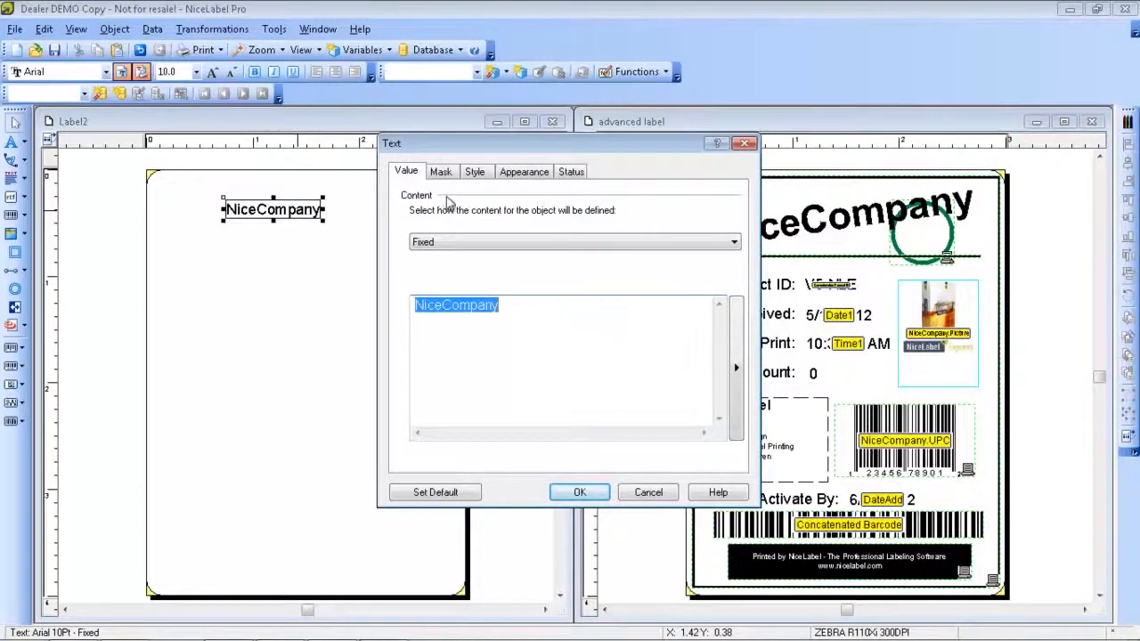
{"action": "left_click", "coordinate": [474, 172]}
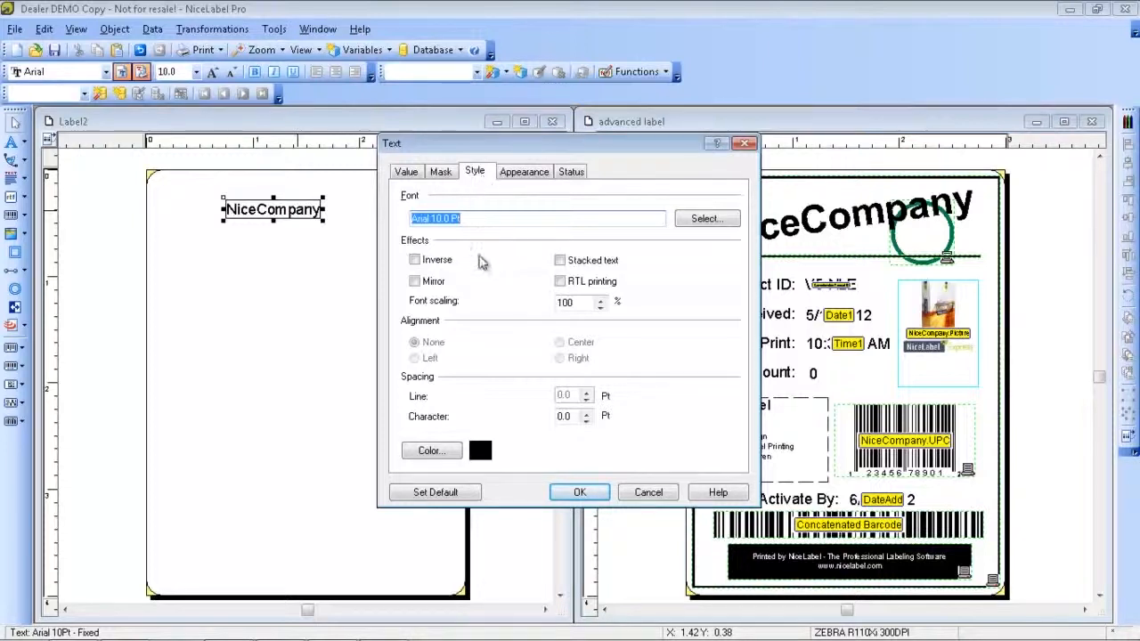
{"action": "left_click", "coordinate": [705, 223]}
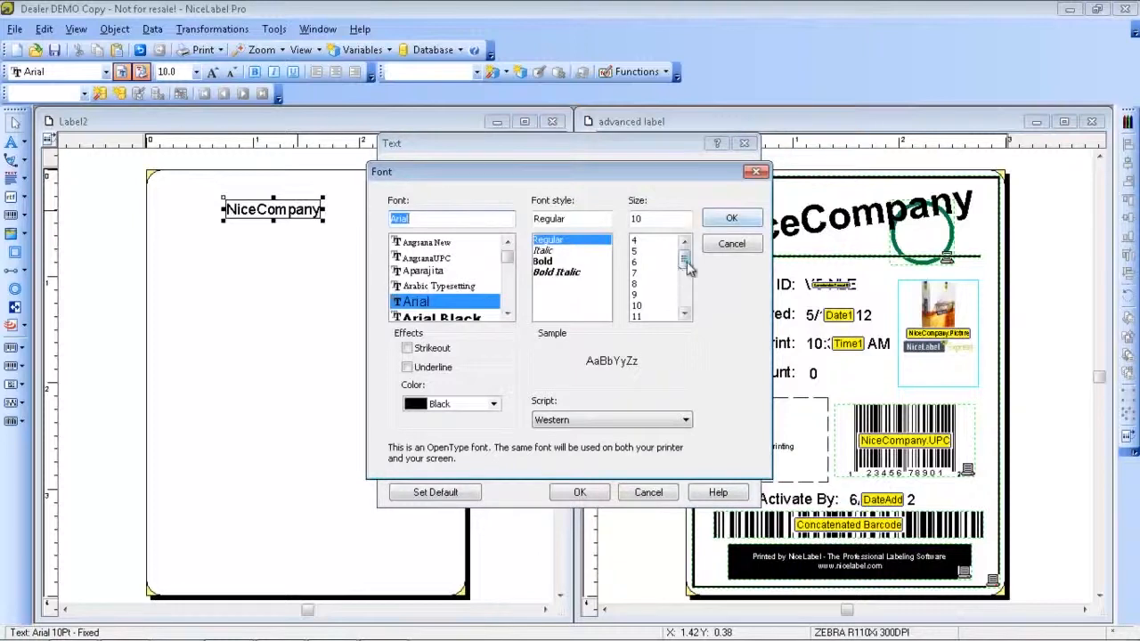
{"action": "left_click_drag", "start_coordinate": [687, 269], "coordinate": [689, 300]}
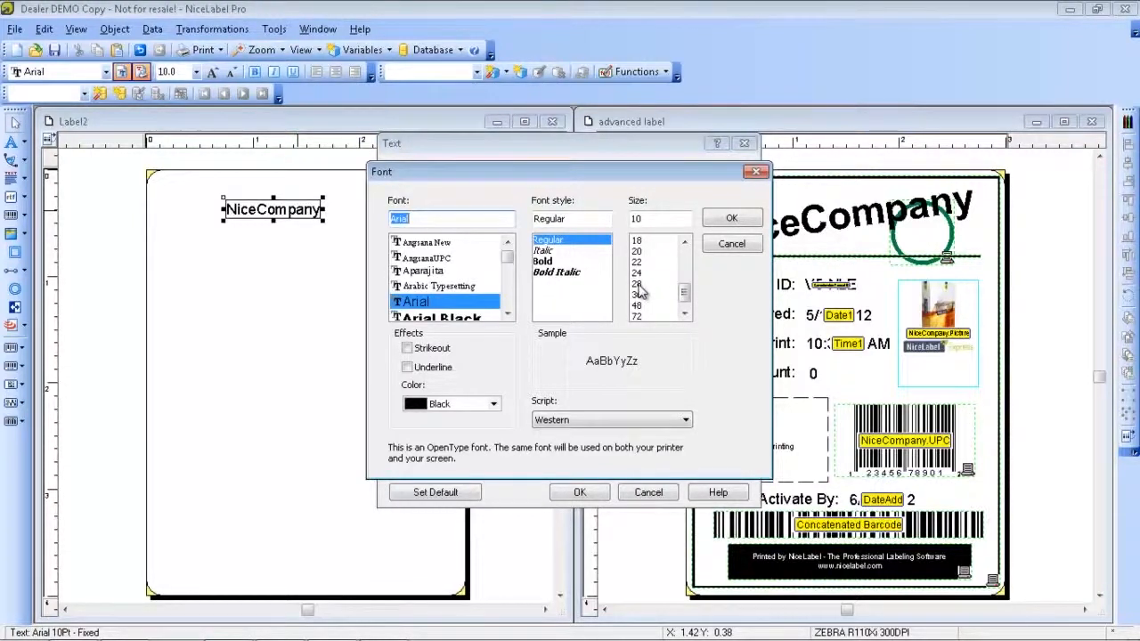
{"action": "left_click", "coordinate": [557, 260]}
{"action": "left_click", "coordinate": [649, 284]}
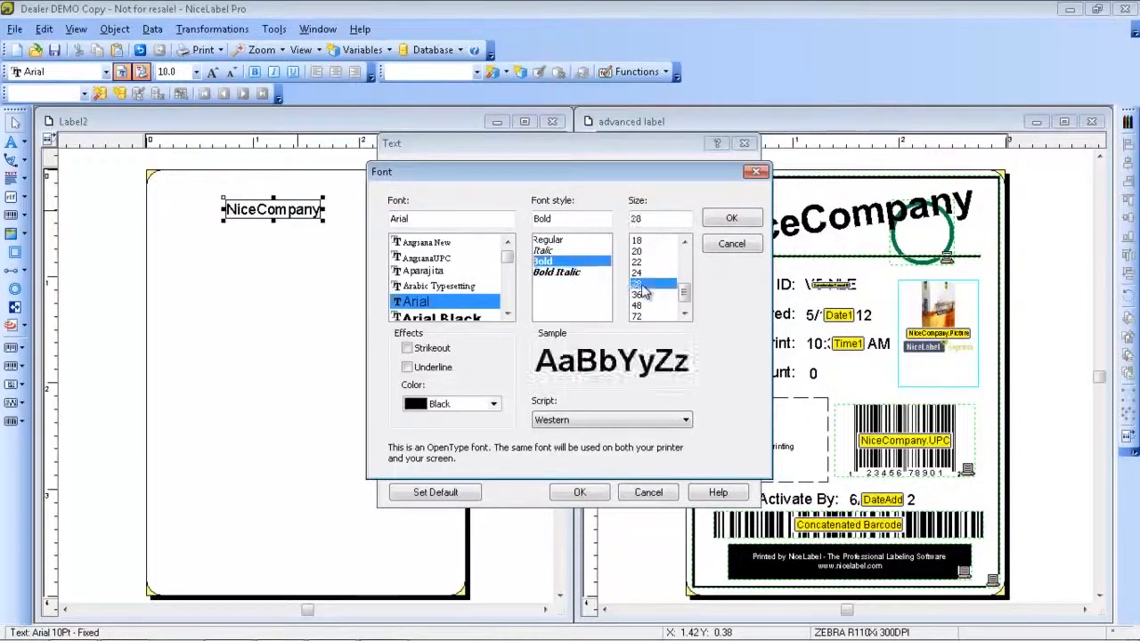
{"action": "left_click", "coordinate": [730, 219]}
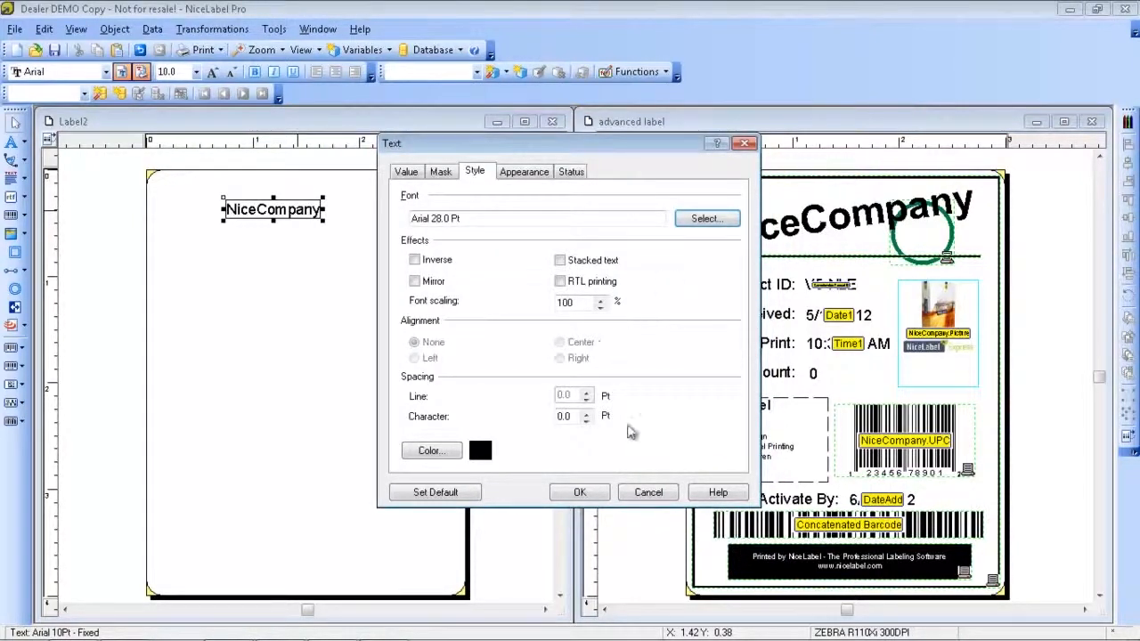
{"action": "left_click", "coordinate": [581, 493]}
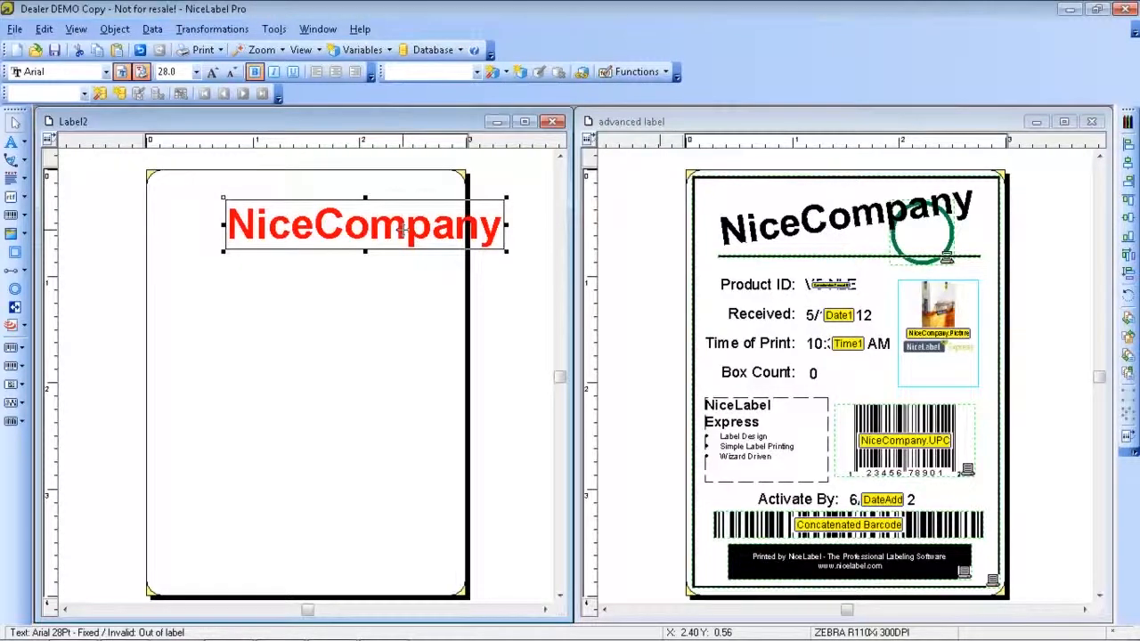
{"action": "left_click_drag", "start_coordinate": [403, 230], "coordinate": [346, 204]}
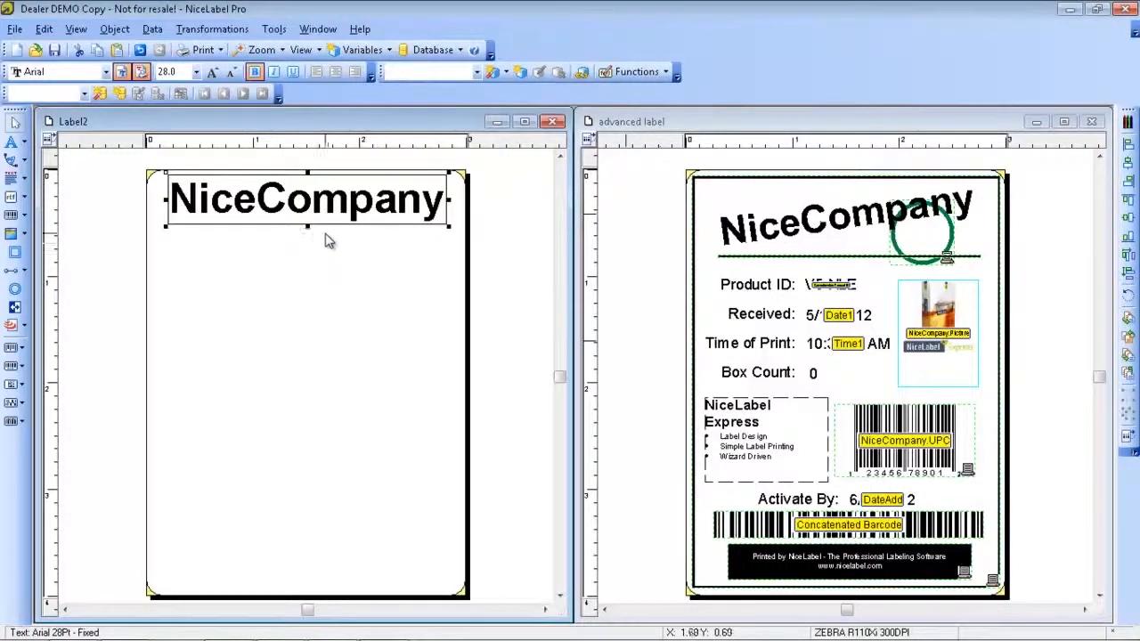
Review the mask and value properties of the NiceCompany text and rotate it by 8 degrees.
{"action": "double_click", "coordinate": [326, 203]}
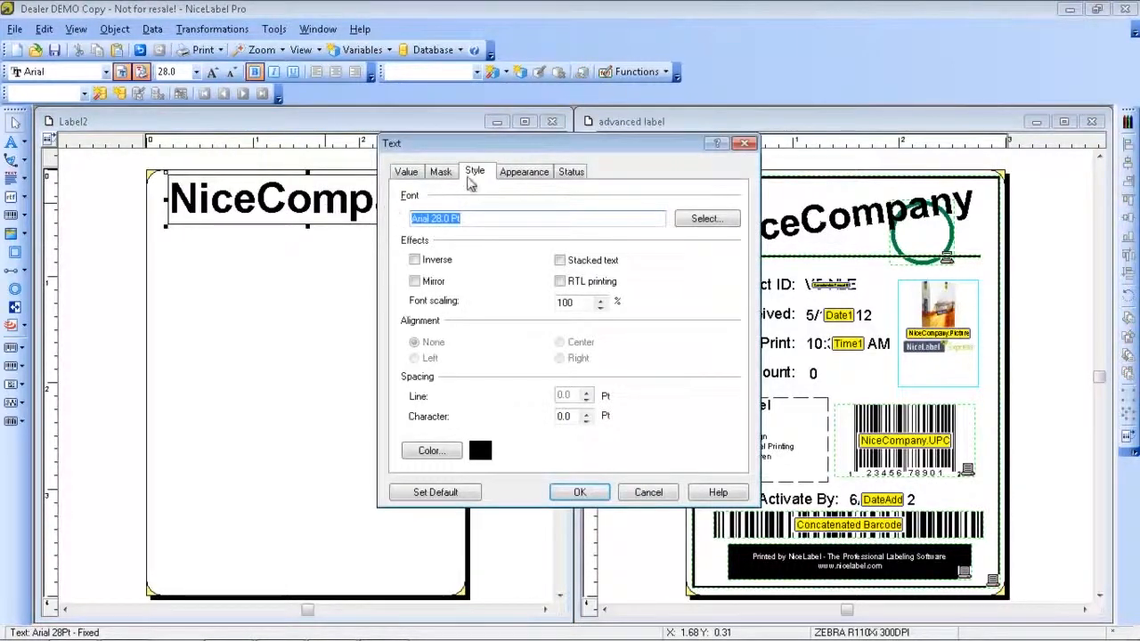
{"action": "left_click", "coordinate": [442, 173]}
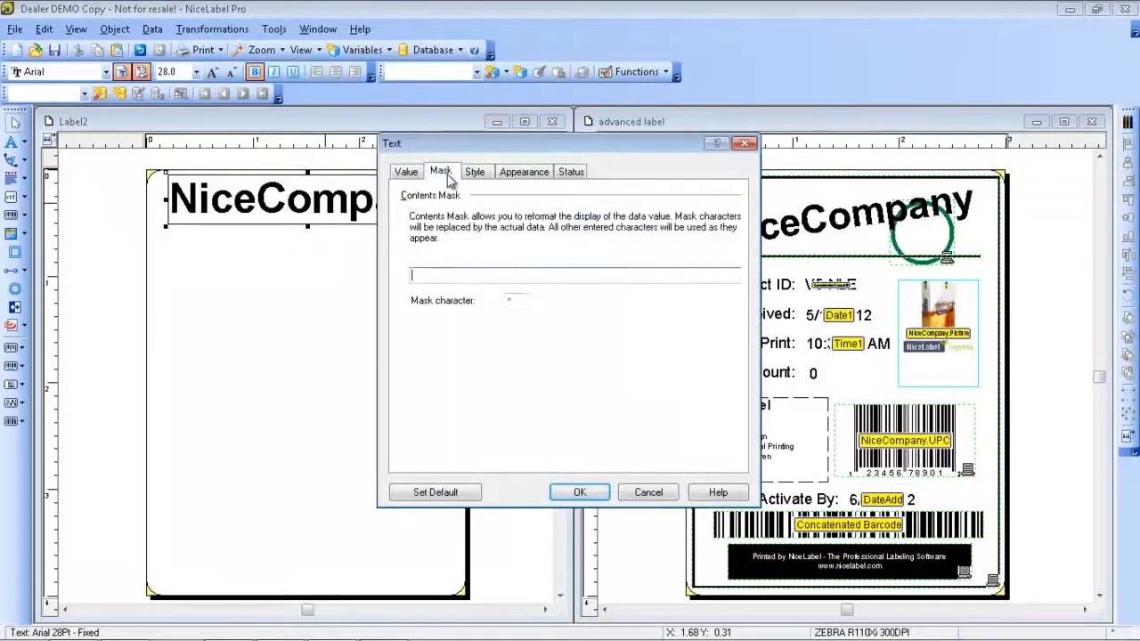
{"action": "left_click", "coordinate": [405, 173]}
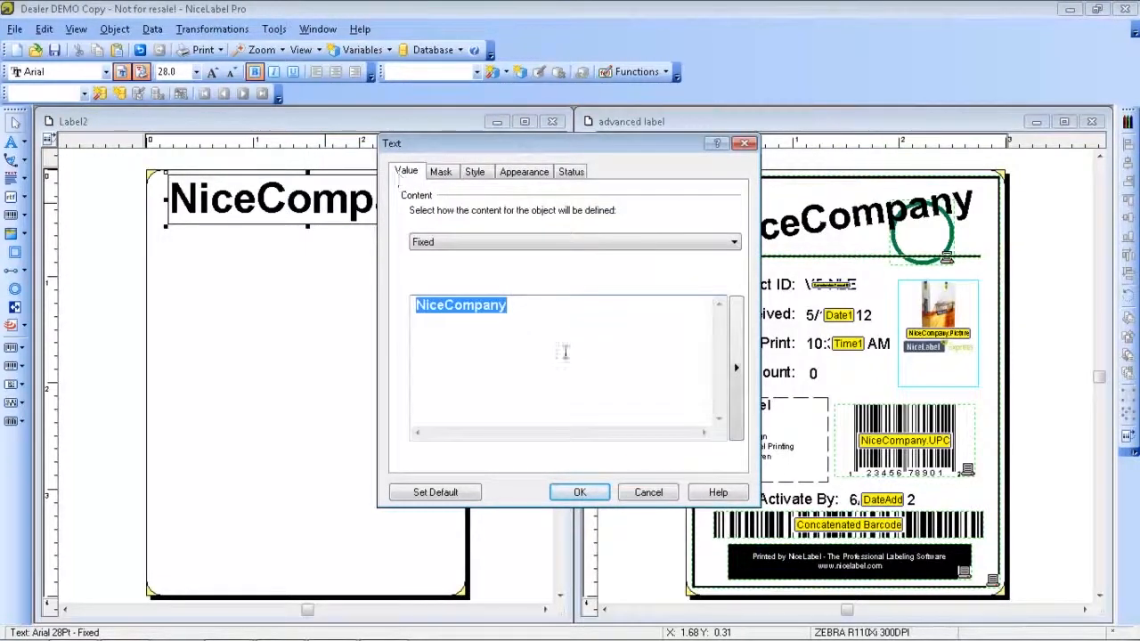
{"action": "left_click", "coordinate": [525, 172]}
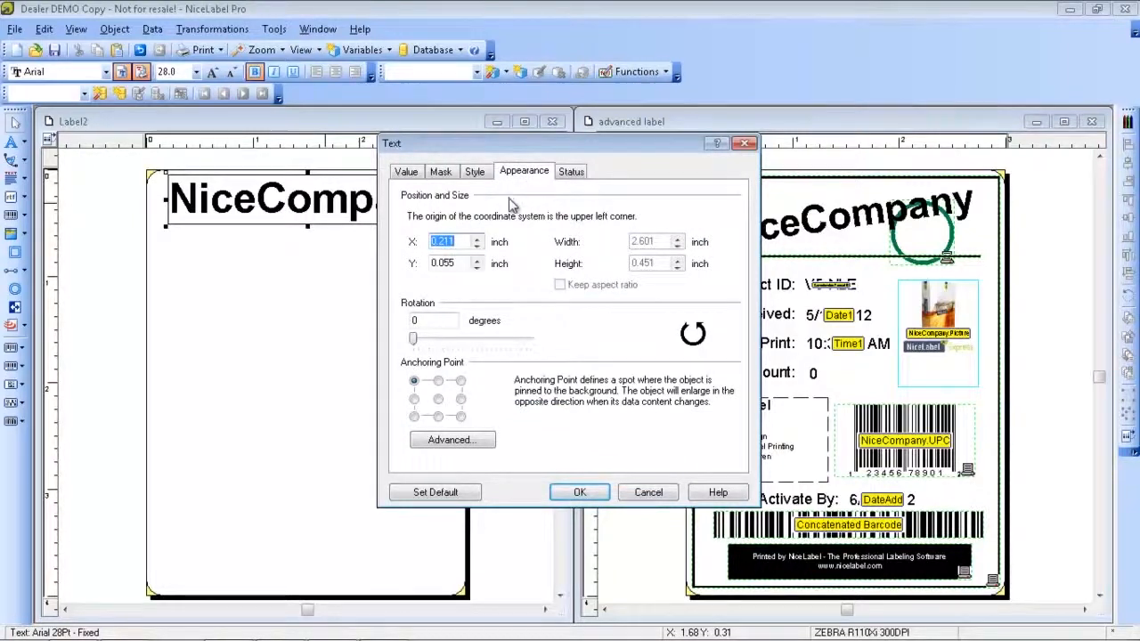
{"action": "double_click", "coordinate": [414, 321]}
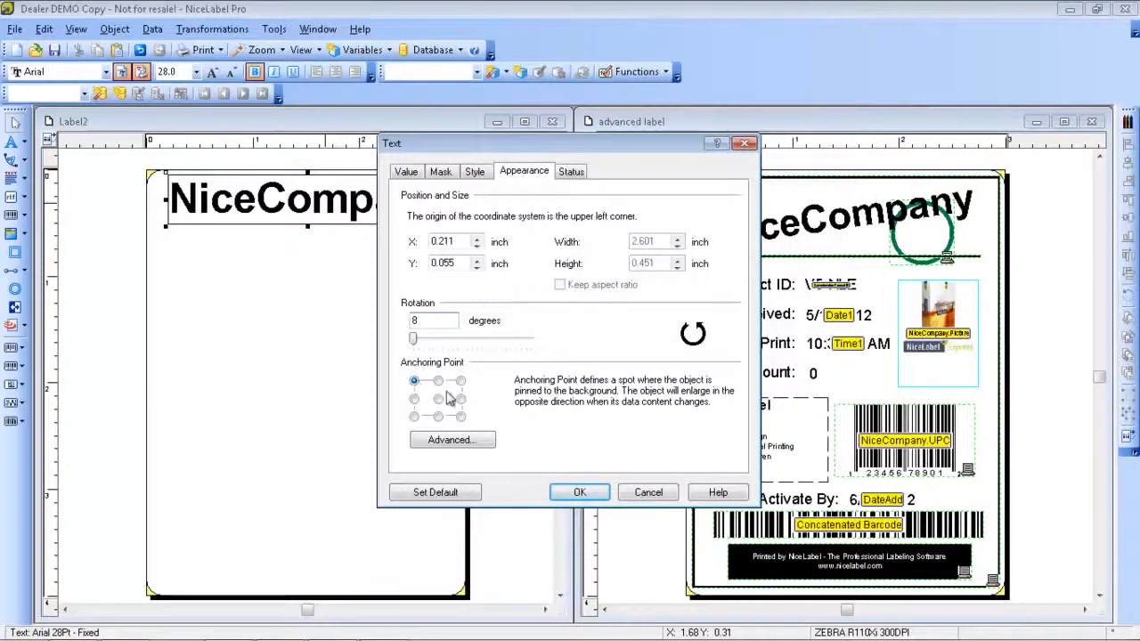
{"action": "left_click", "coordinate": [579, 493]}
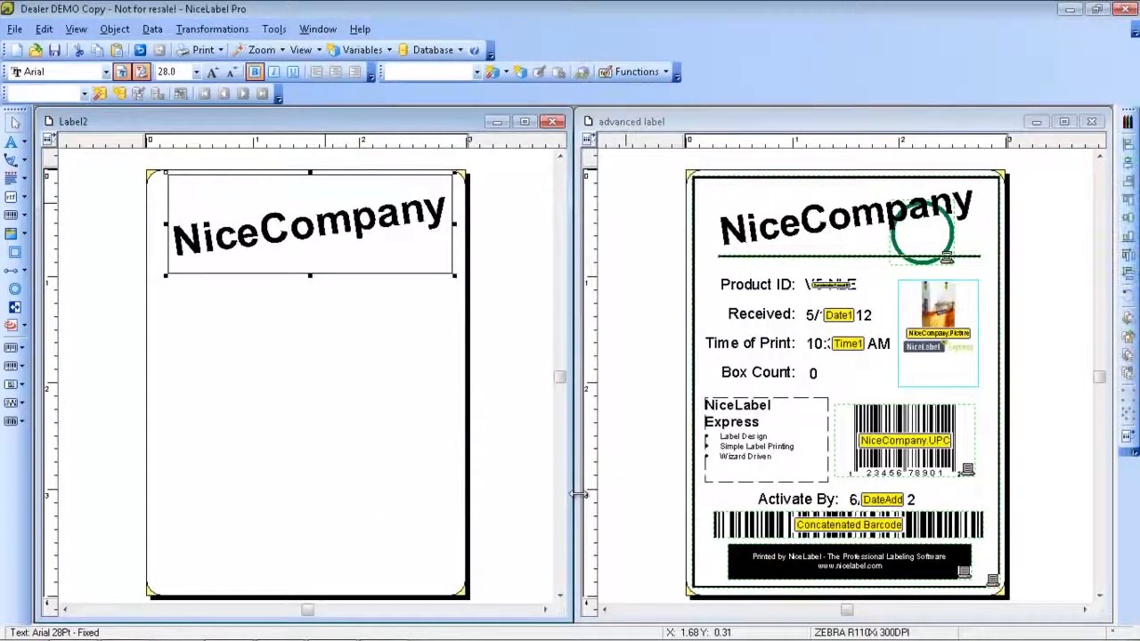
Set the font size of the rotated NiceCompany text to 26 pt.
{"action": "left_click", "coordinate": [169, 71]}
{"action": "left_click", "coordinate": [170, 71]}
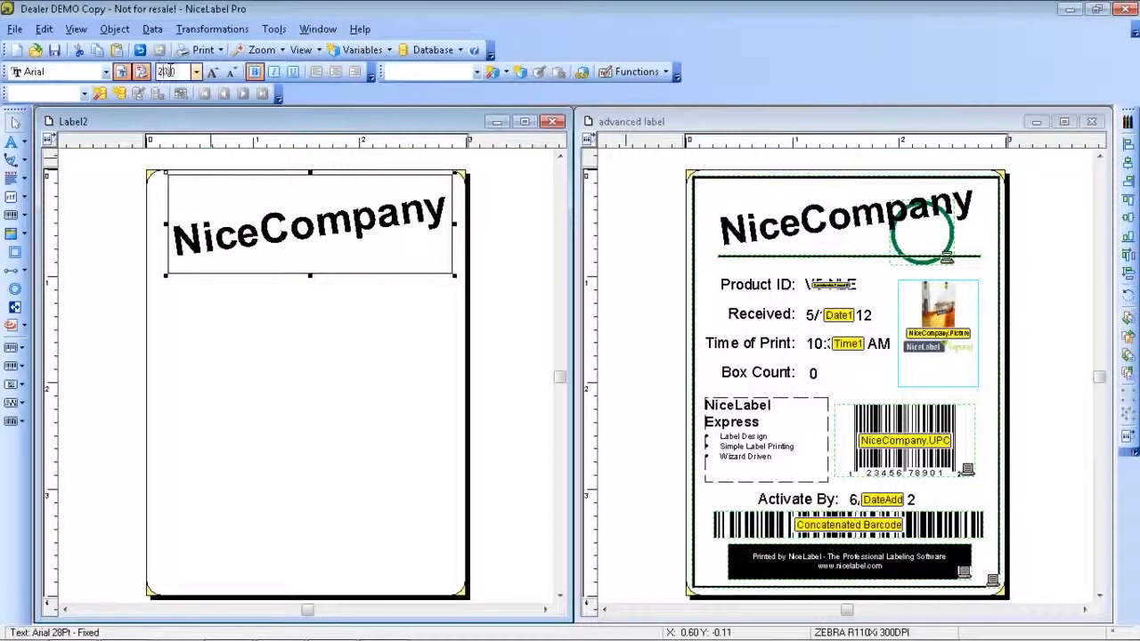
{"action": "key", "text": "Return"}
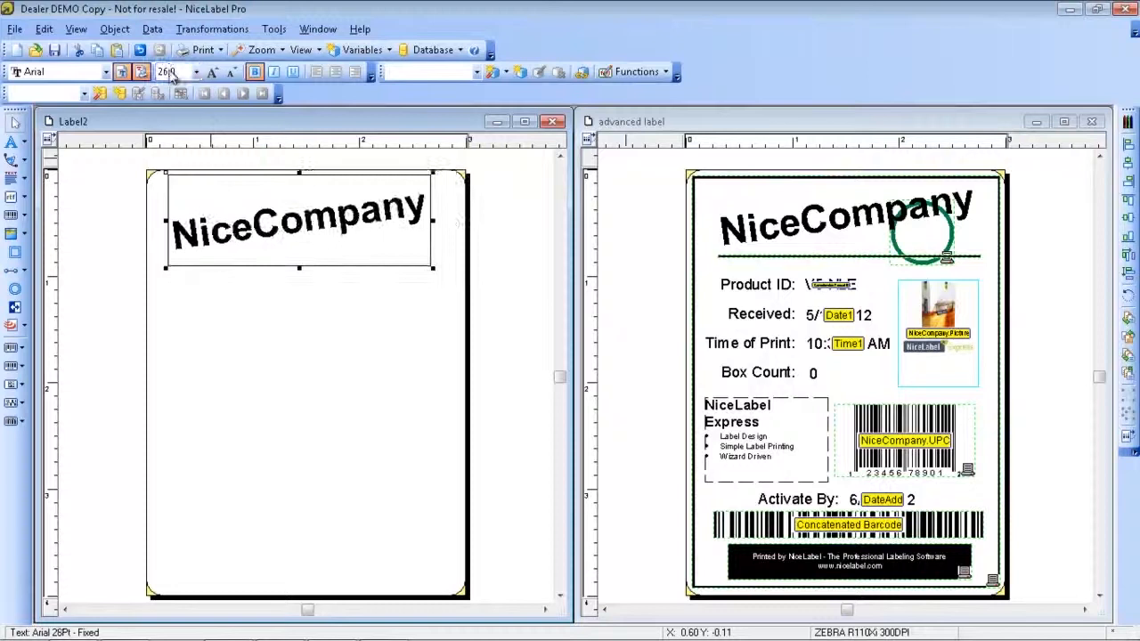
{"action": "left_click", "coordinate": [247, 335]}
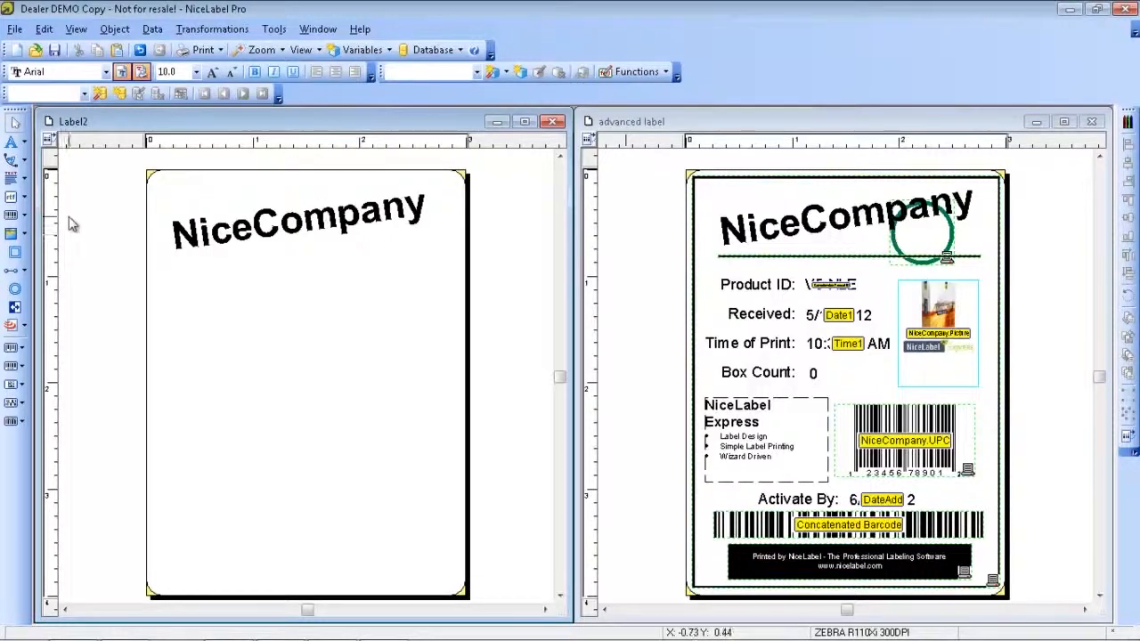
Draw a solid horizontal line about 2.33 inches long beneath the NiceCompany text and set its thickness to 0.019 inch.
{"action": "left_click", "coordinate": [11, 269]}
{"action": "mouse_move", "coordinate": [173, 259]}
{"action": "left_mouse_down"}
{"action": "mouse_move", "coordinate": [452, 258]}
{"action": "mouse_move", "coordinate": [428, 258]}
{"action": "left_mouse_up"}
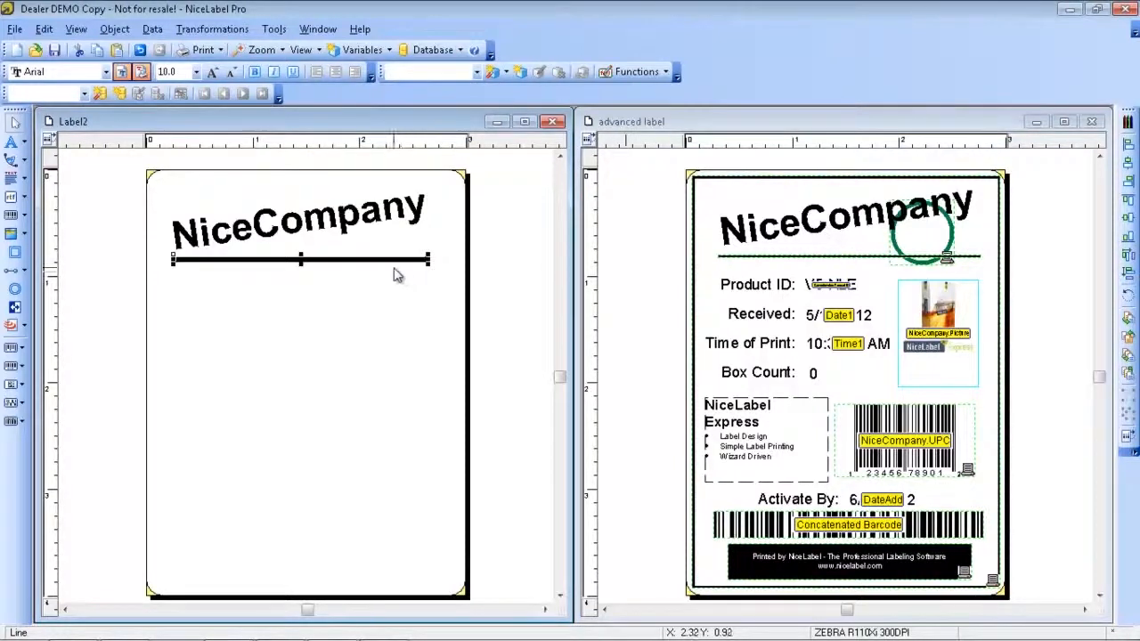
{"action": "double_click", "coordinate": [386, 259]}
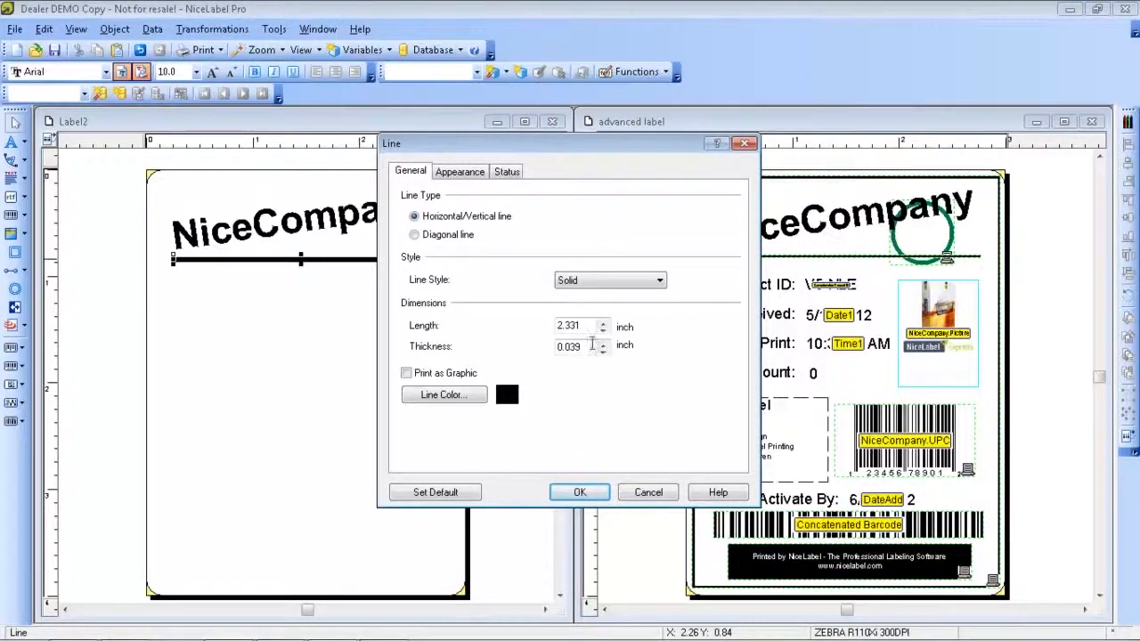
{"action": "double_click", "coordinate": [588, 347]}
{"action": "type", "text": "0.019"}
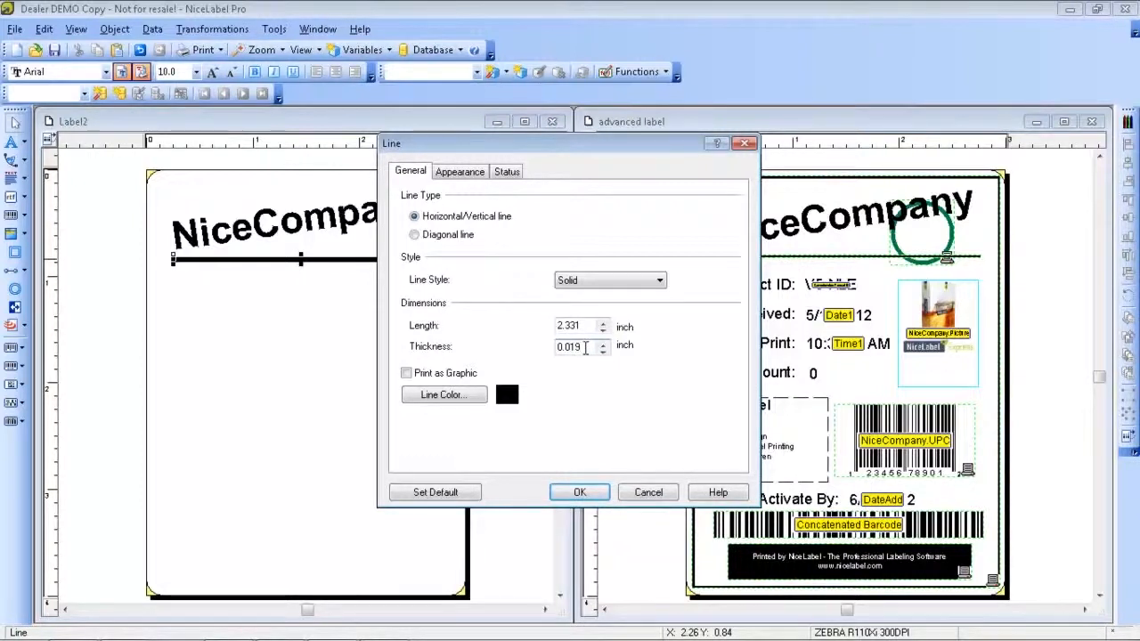
{"action": "left_click", "coordinate": [581, 491]}
{"action": "left_click", "coordinate": [357, 258]}
{"action": "left_click", "coordinate": [358, 326]}
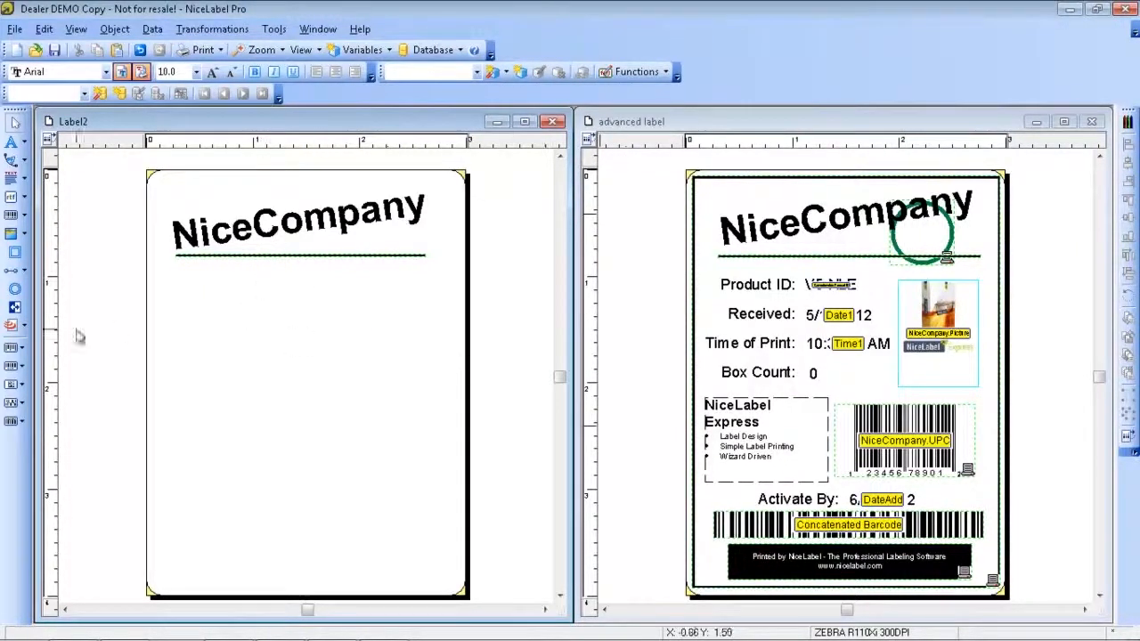
Draw an unfilled circle overlapping the "pany" part of the NiceCompany text and reaching down to the line.
{"action": "left_click", "coordinate": [14, 287]}
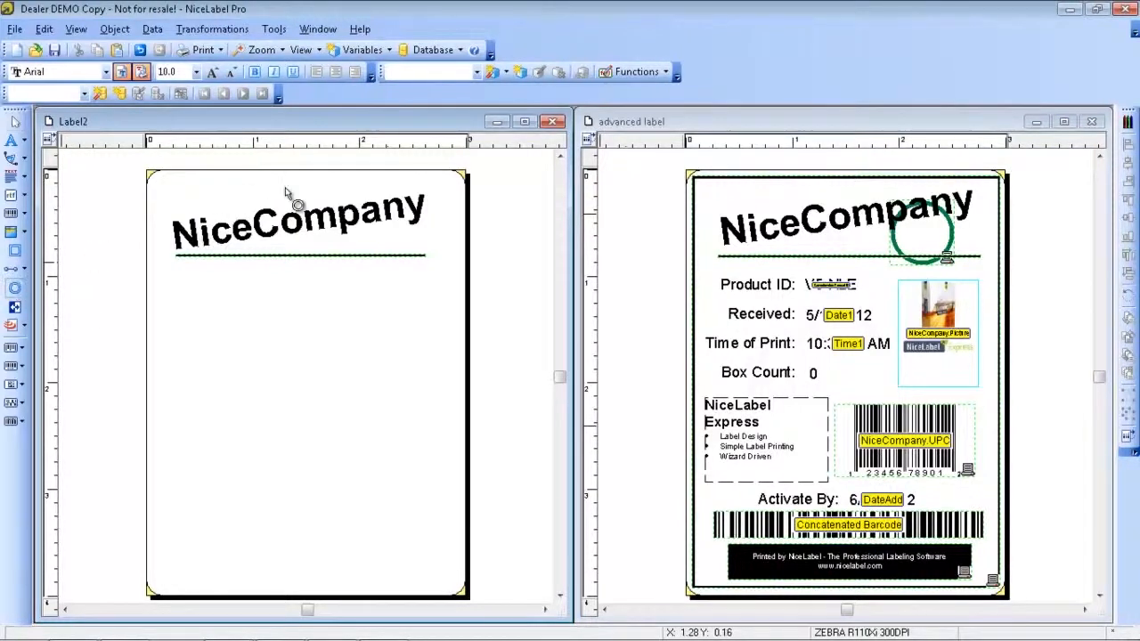
{"action": "left_click", "coordinate": [335, 194]}
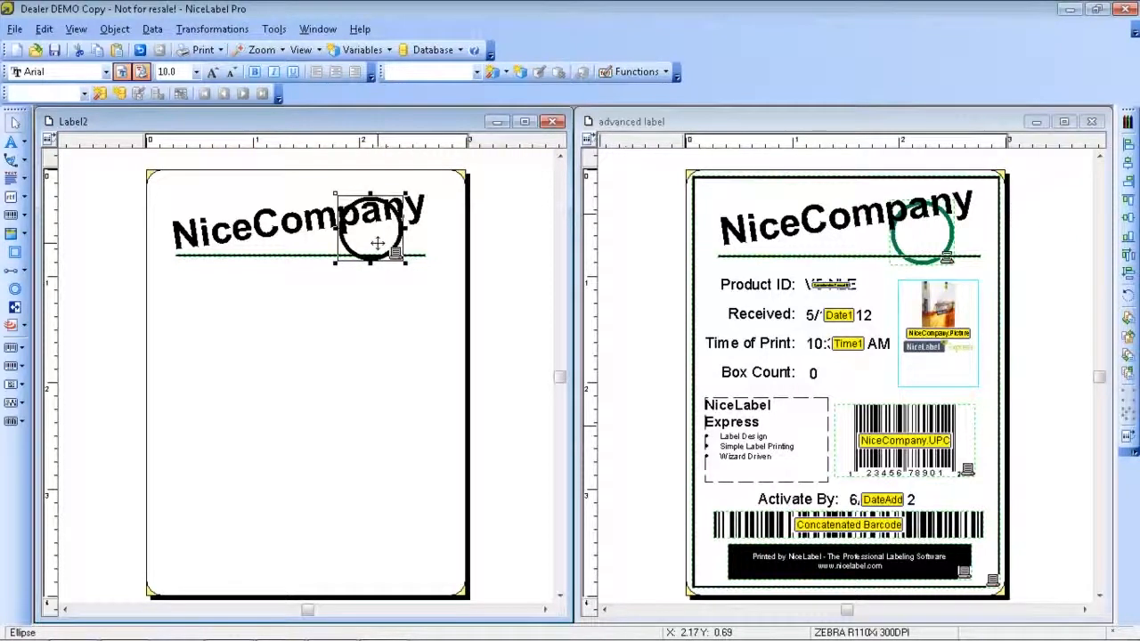
{"action": "left_click", "coordinate": [377, 318]}
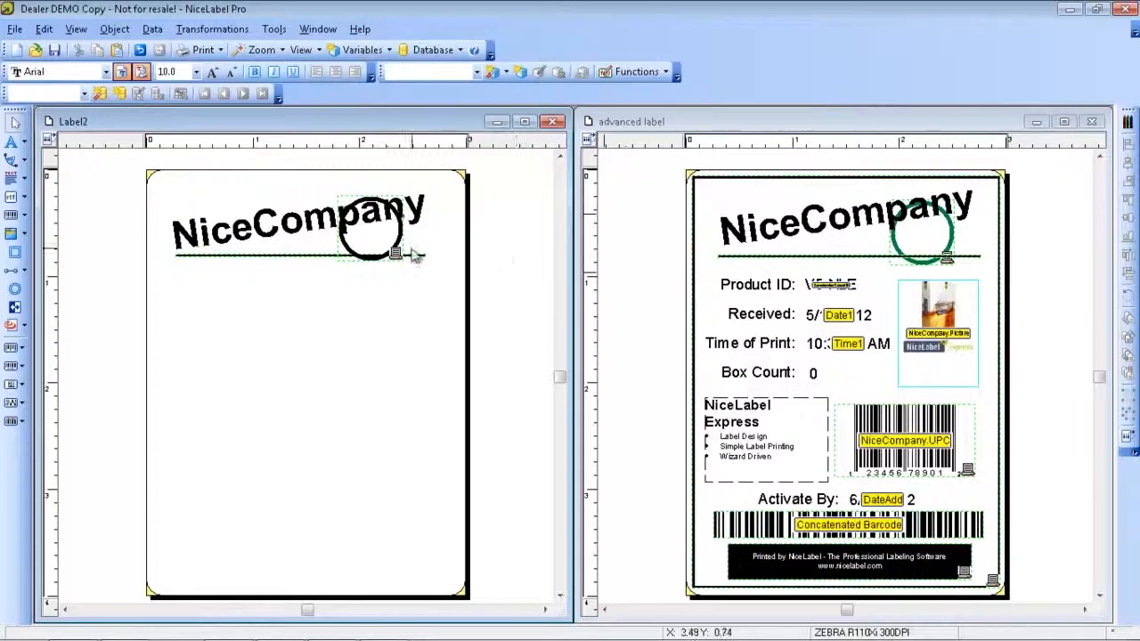
Set the line color of the circle over the NiceCompany text to dark green.
{"action": "double_click", "coordinate": [373, 257]}
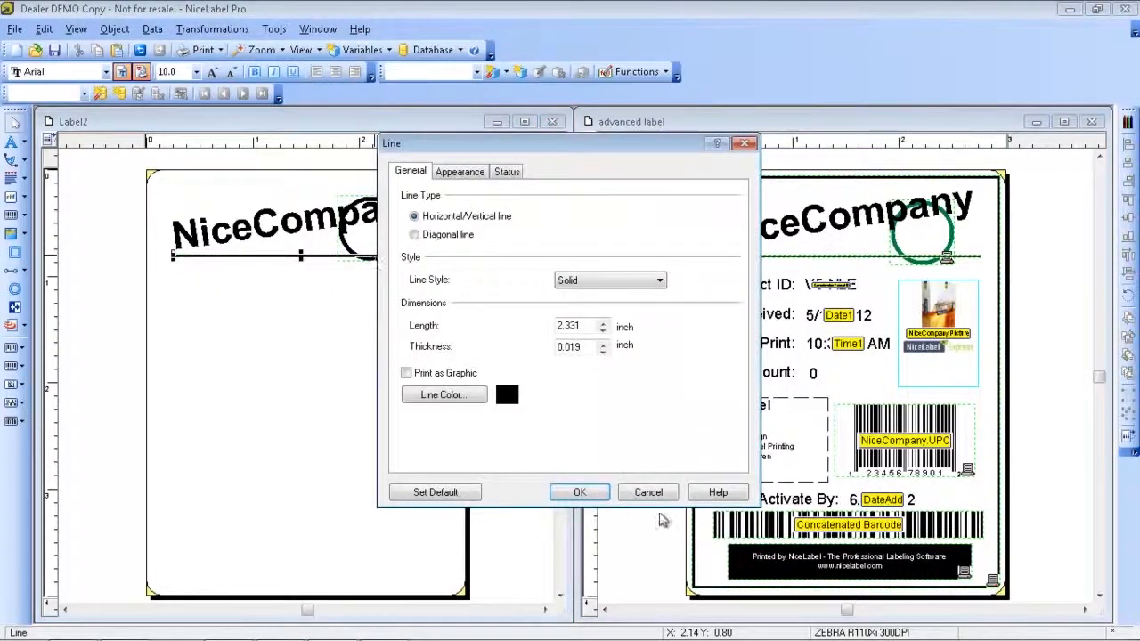
{"action": "left_click", "coordinate": [648, 492]}
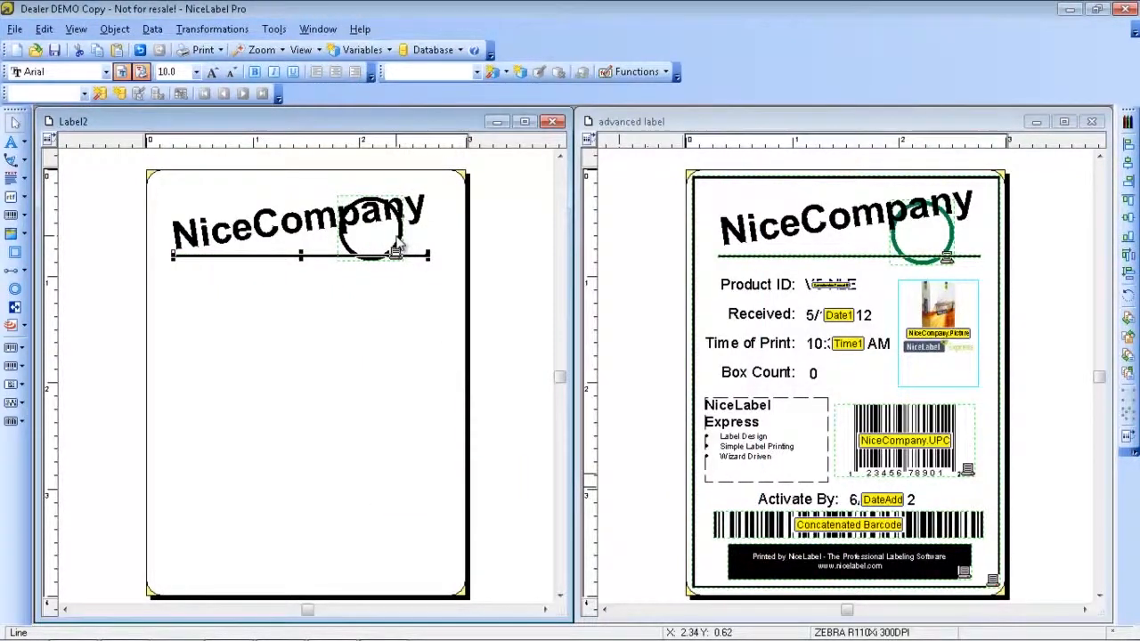
{"action": "double_click", "coordinate": [397, 245]}
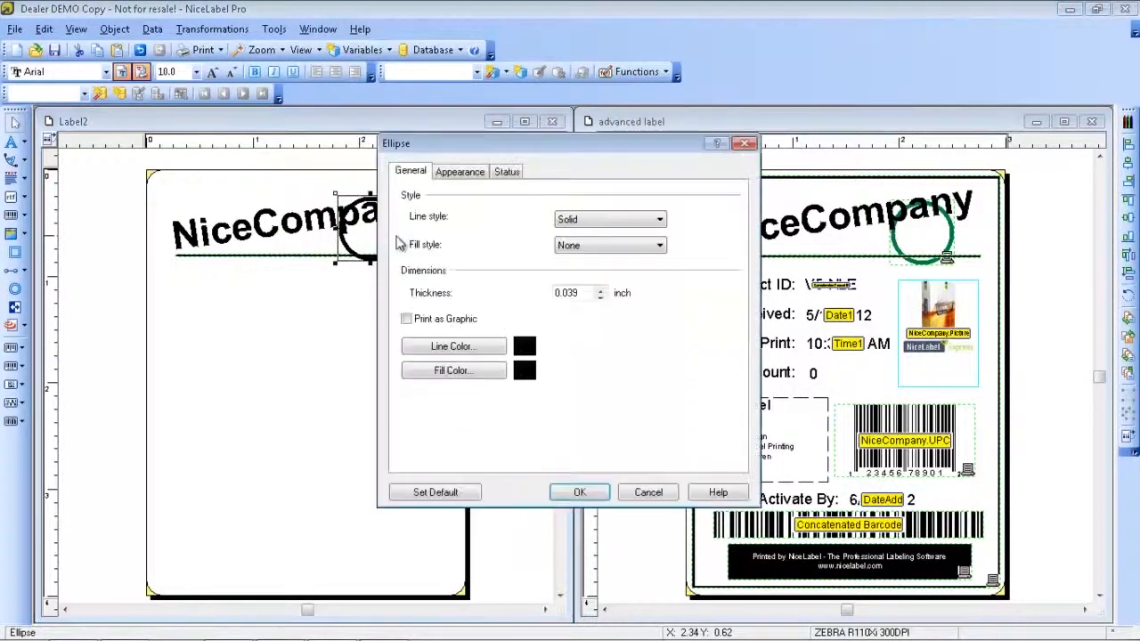
{"action": "left_click", "coordinate": [472, 351]}
{"action": "left_click", "coordinate": [442, 257]}
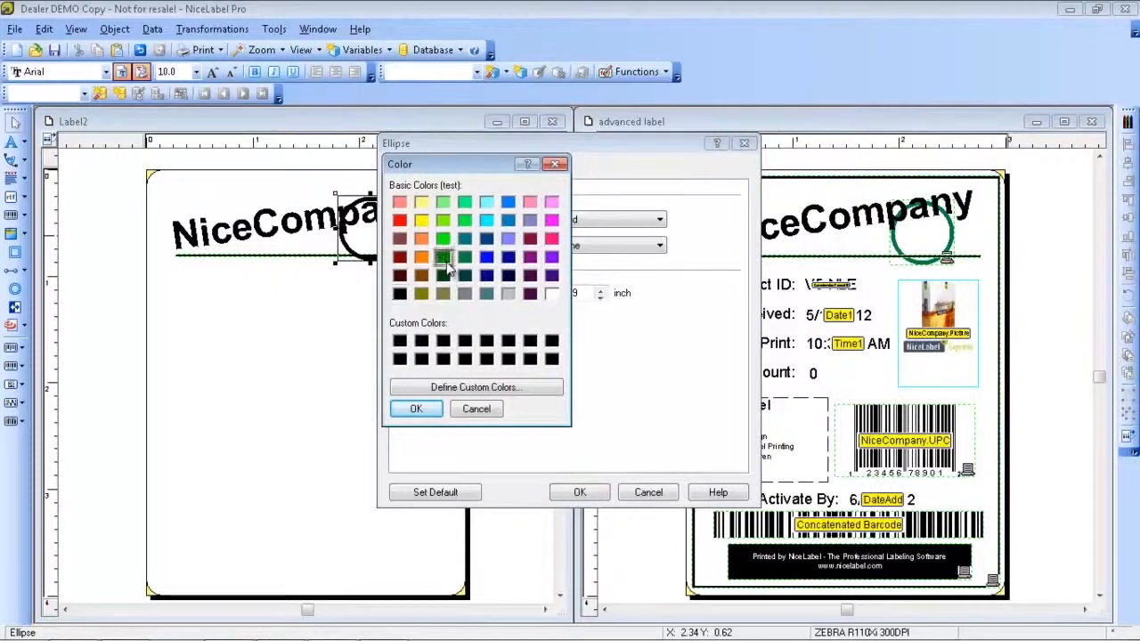
{"action": "left_click", "coordinate": [415, 409]}
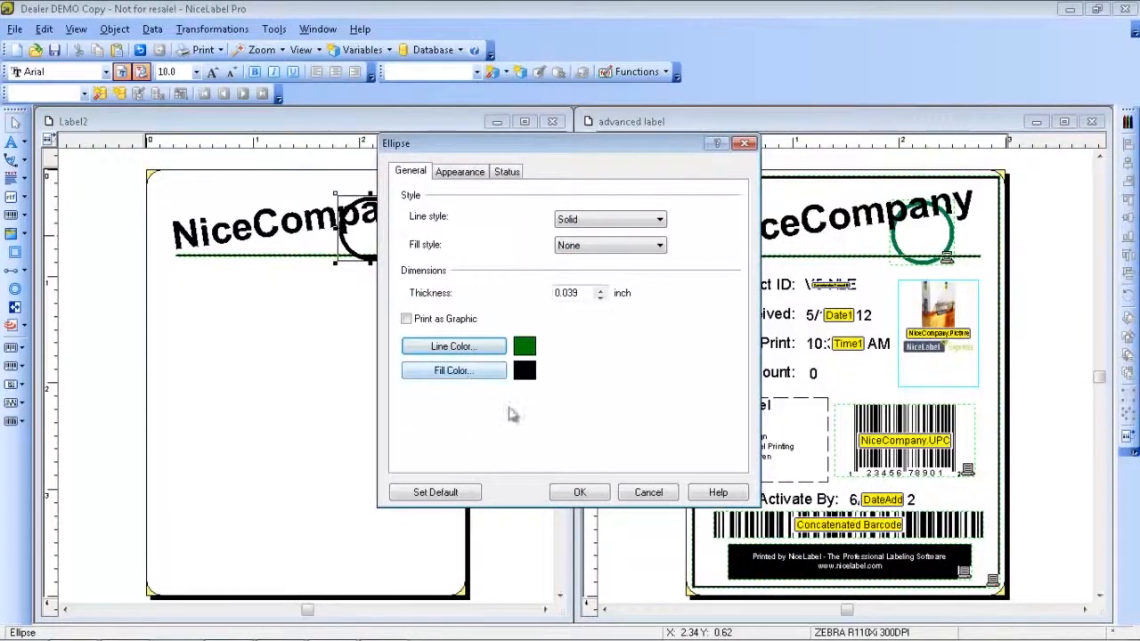
{"action": "left_click", "coordinate": [571, 498]}
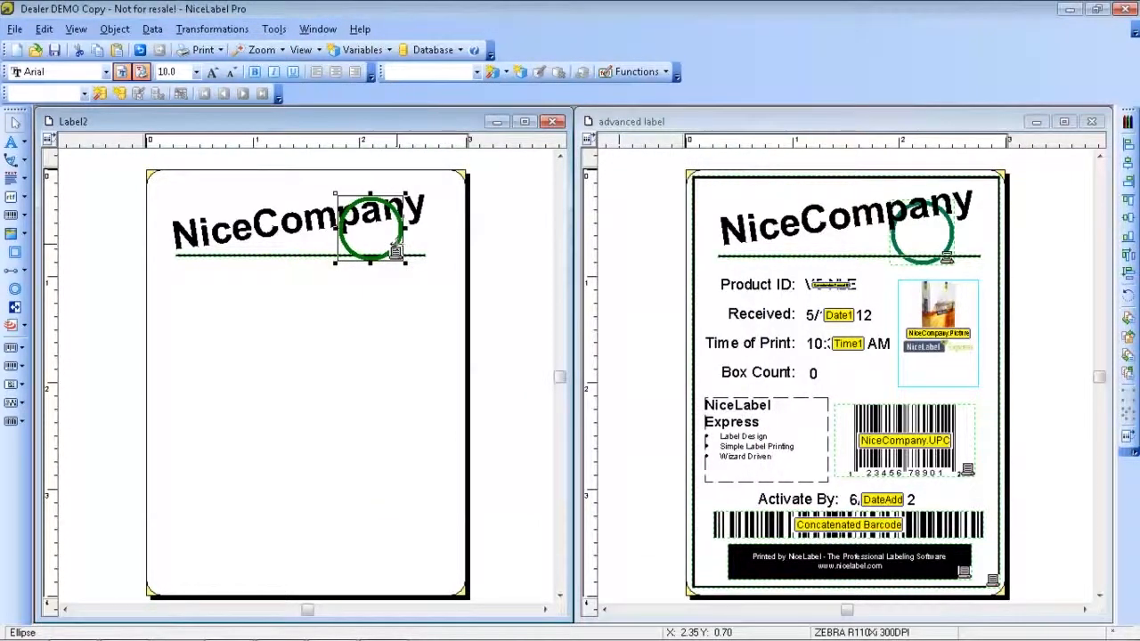
Send the green circle to the back, behind the NiceCompany text and the line.
{"action": "right_click", "coordinate": [397, 252]}
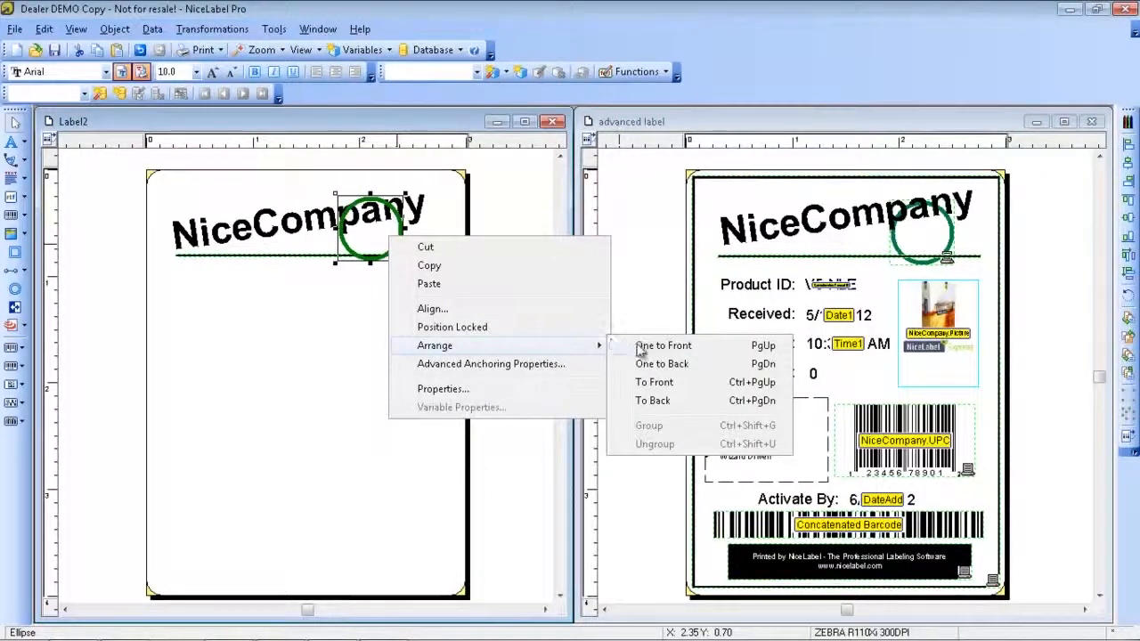
{"action": "left_click", "coordinate": [649, 402]}
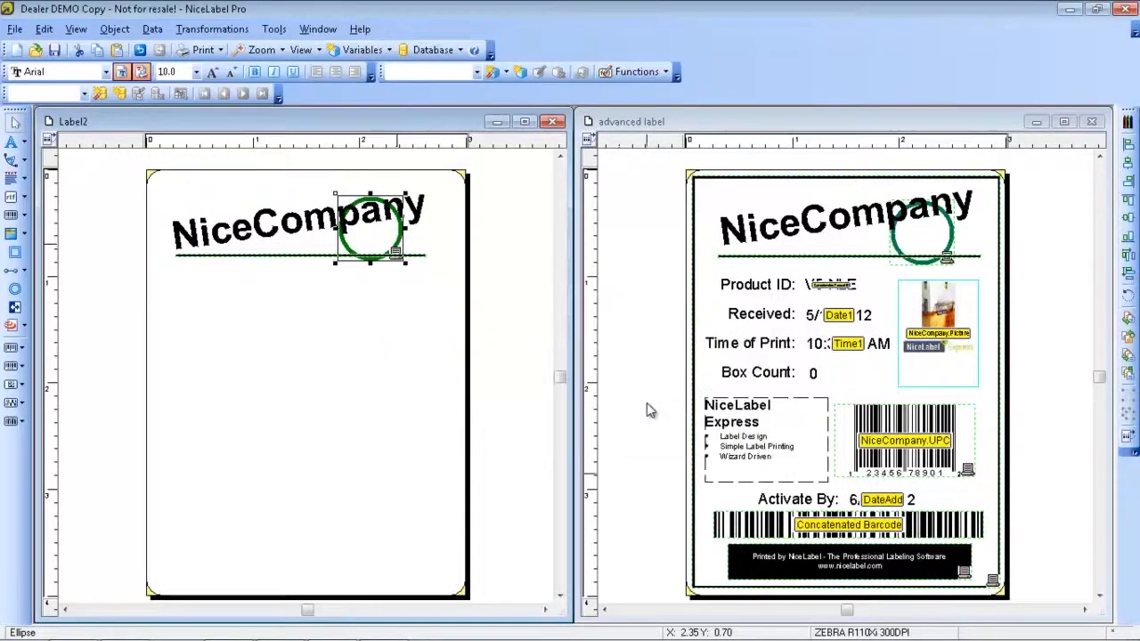
{"action": "double_click", "coordinate": [403, 297]}
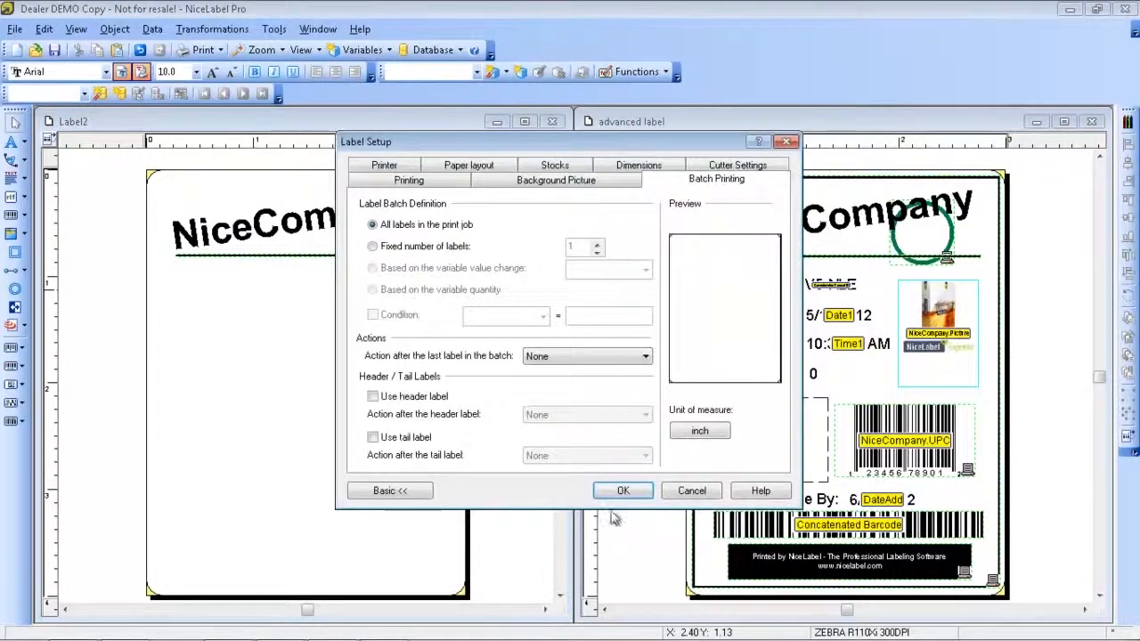
{"action": "left_click", "coordinate": [688, 493]}
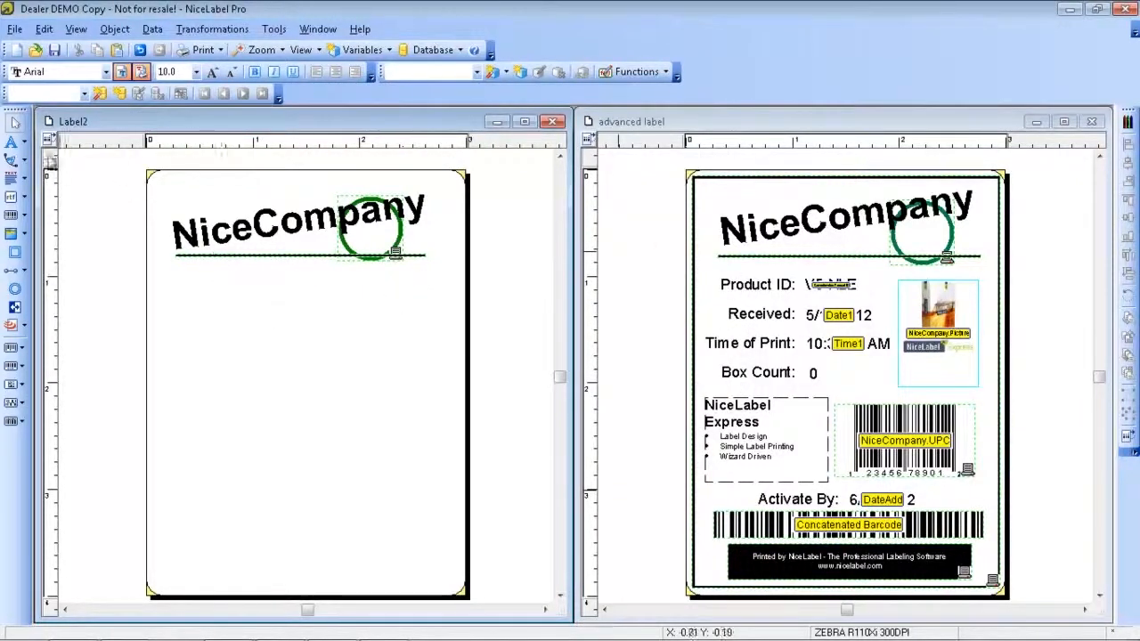
Add the text "Product ID:" below the start of the horizontal line.
{"action": "left_click", "coordinate": [14, 144]}
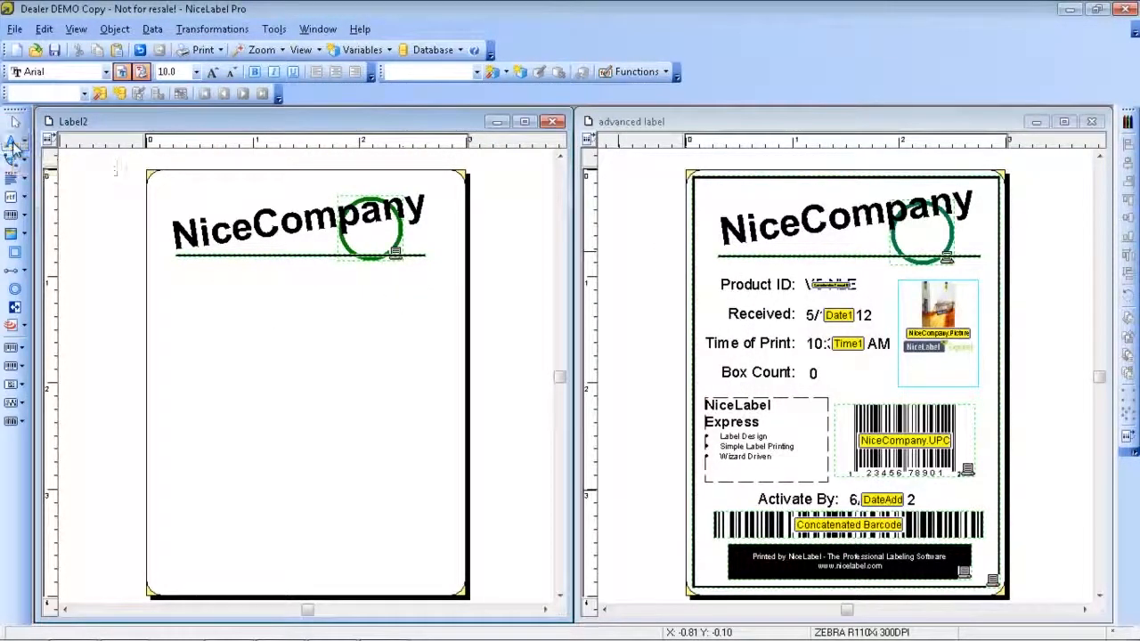
{"action": "left_click", "coordinate": [176, 280]}
{"action": "type", "text": "P"}
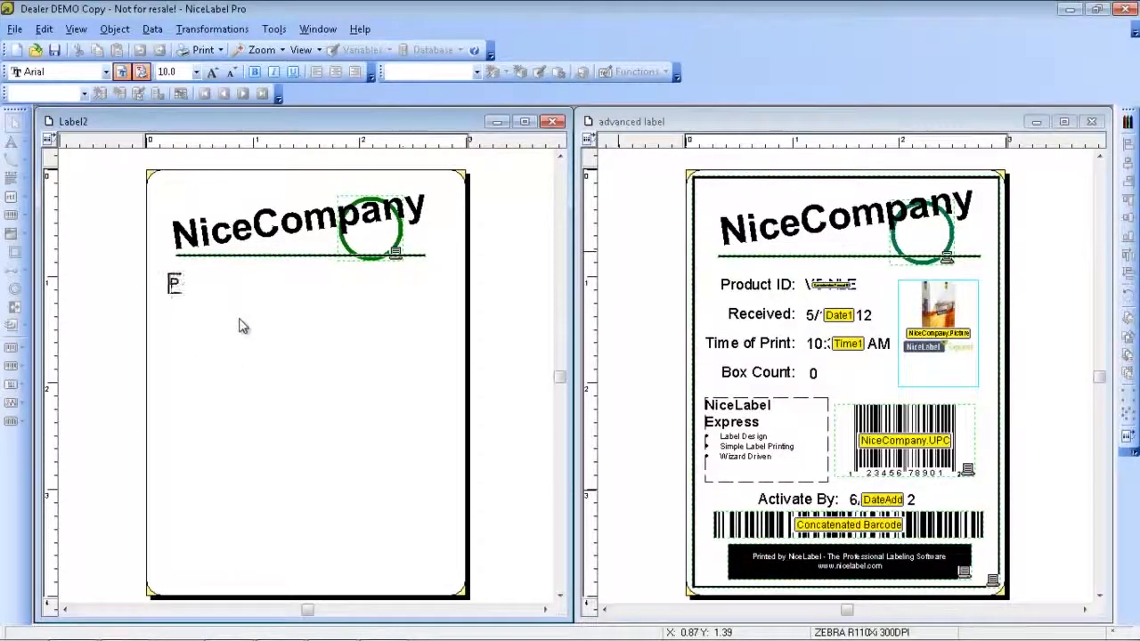
{"action": "type", "text": "roduct ID"}
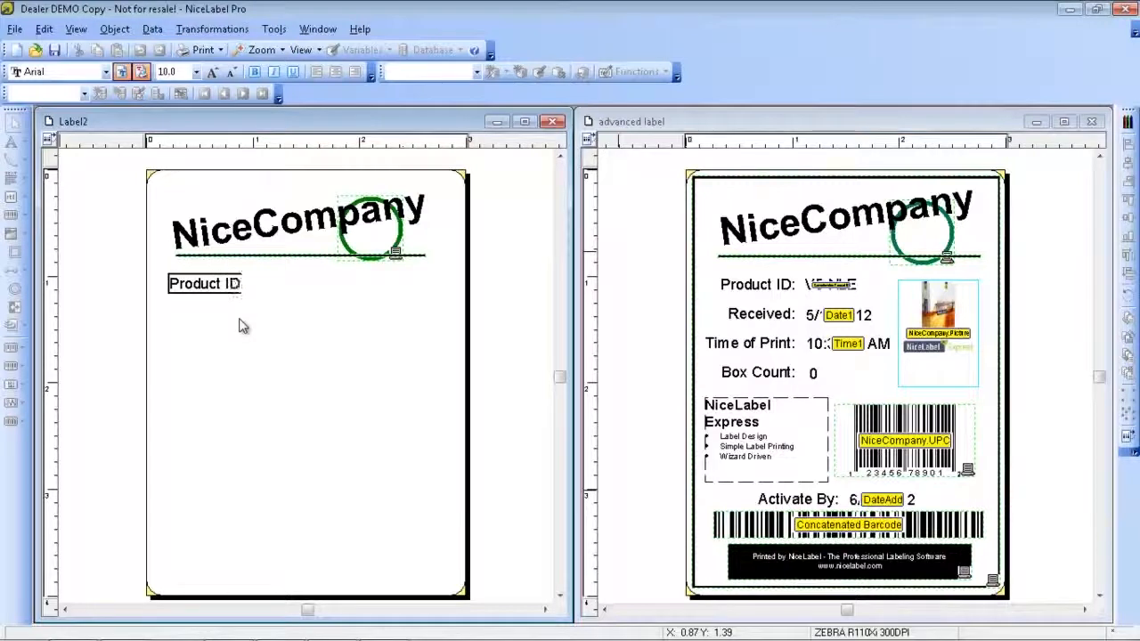
{"action": "type", "text": ":"}
{"action": "key", "text": "Escape"}
Add the text "Received:" below the Product ID caption.
{"action": "left_click", "coordinate": [16, 157]}
{"action": "left_click", "coordinate": [209, 326]}
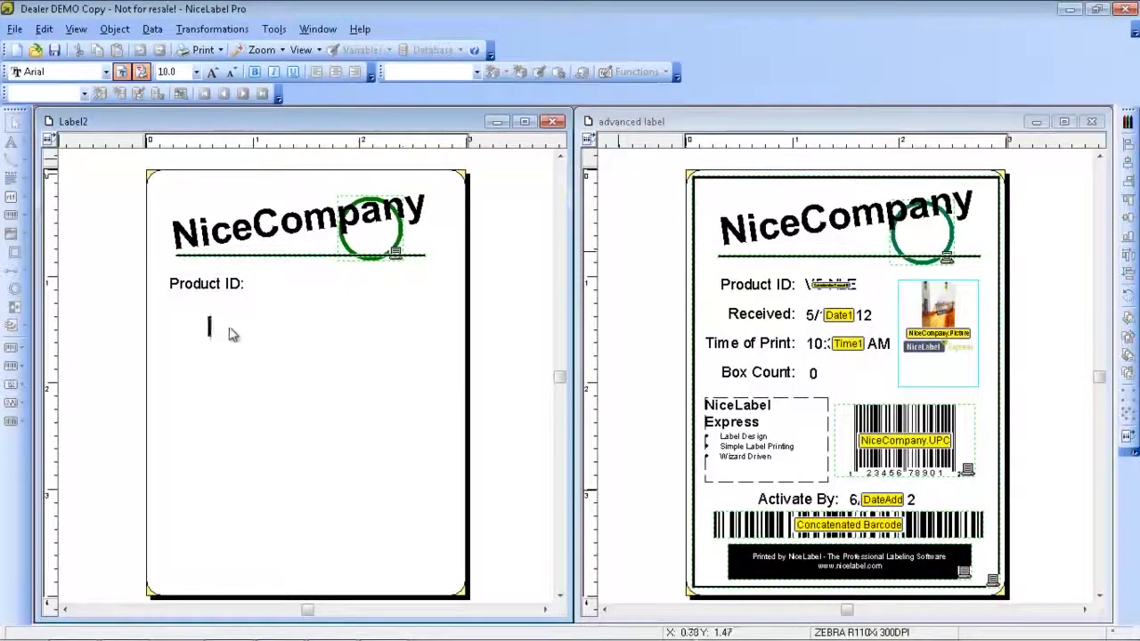
{"action": "type", "text": "Received:"}
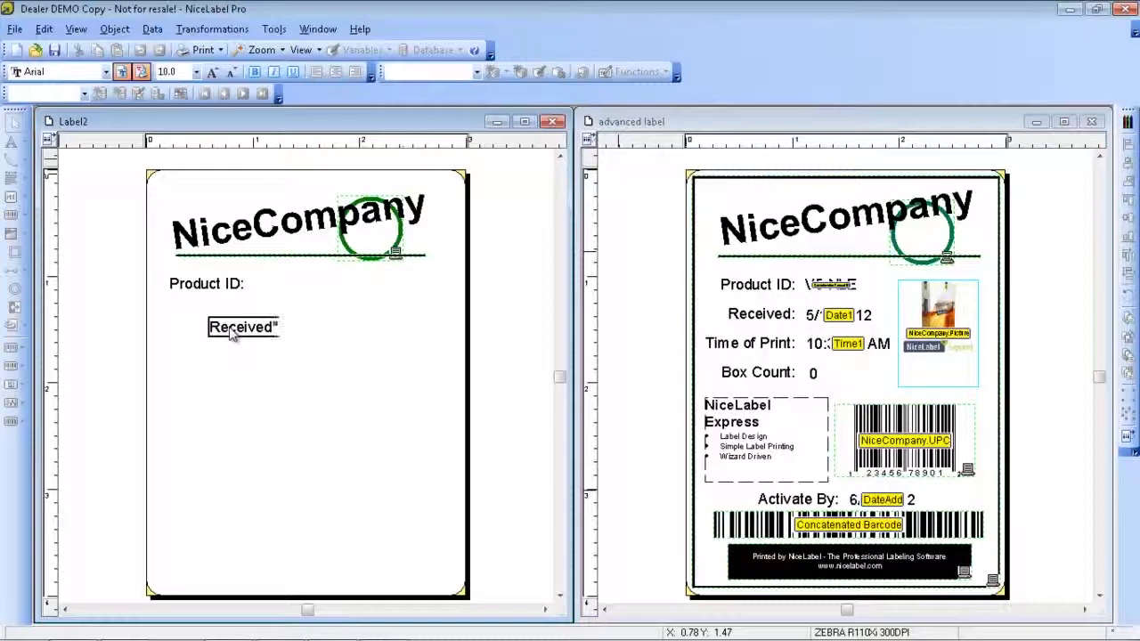
{"action": "type", "text": "d\""}
{"action": "key", "text": "BackSpace"}
{"action": "key", "text": "Escape"}
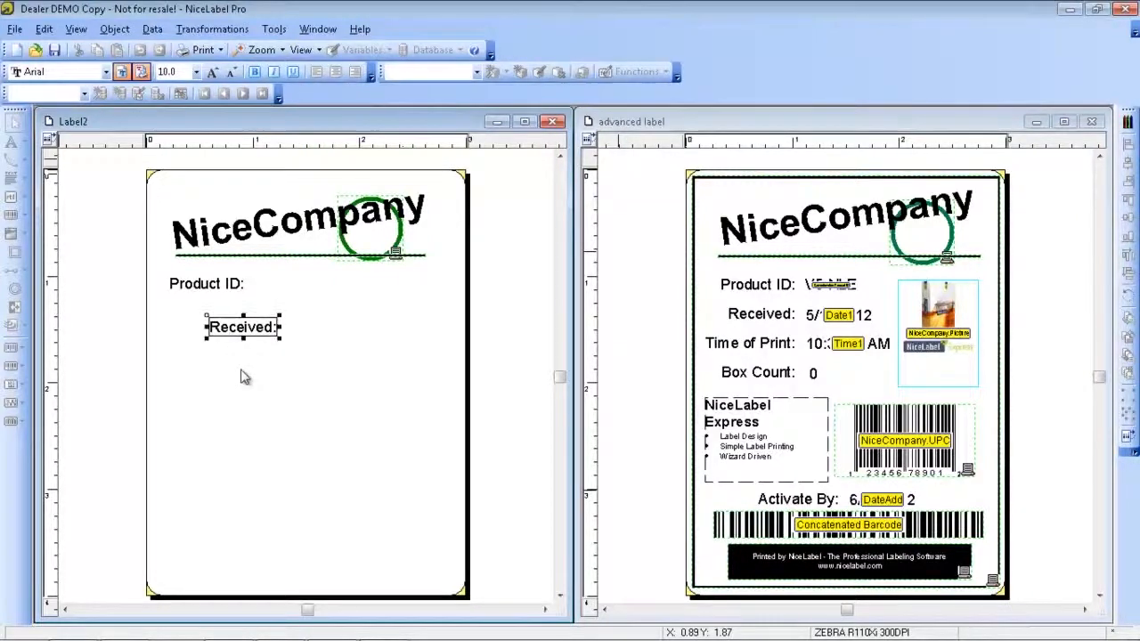
Add the text "Time of Print:" below the Received caption.
{"action": "left_click", "coordinate": [11, 158]}
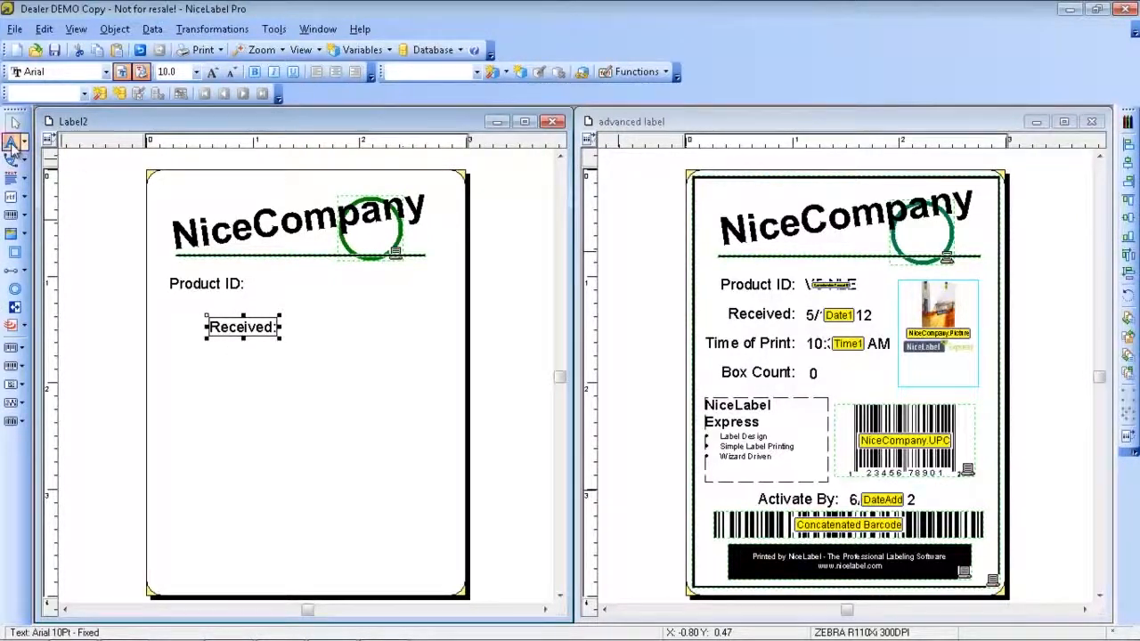
{"action": "left_click", "coordinate": [198, 361]}
{"action": "type", "text": "Time of Print:"}
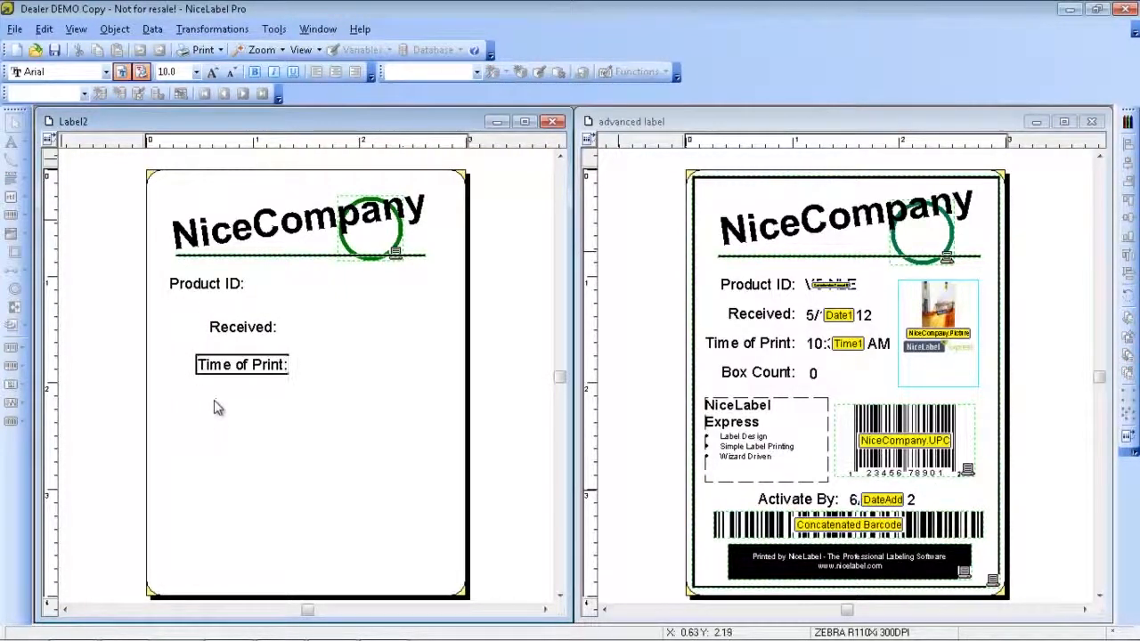
{"action": "key", "text": "Escape"}
Add the text "Box Count:" below the Time of Print caption.
{"action": "left_click", "coordinate": [16, 177]}
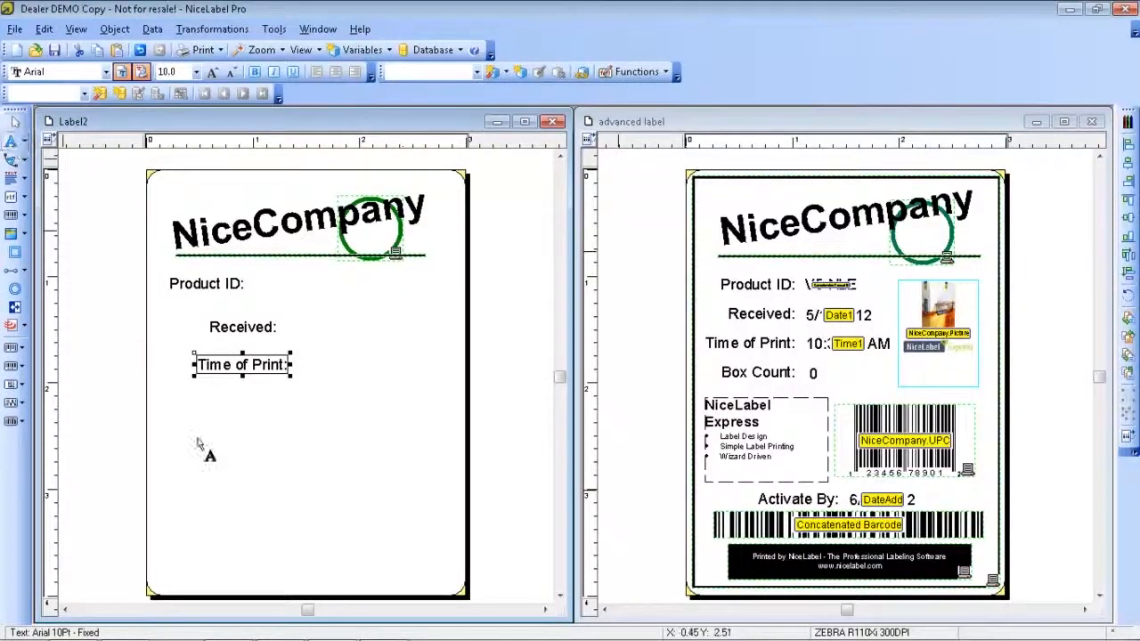
{"action": "left_click", "coordinate": [187, 402]}
{"action": "type", "text": "Box Count:"}
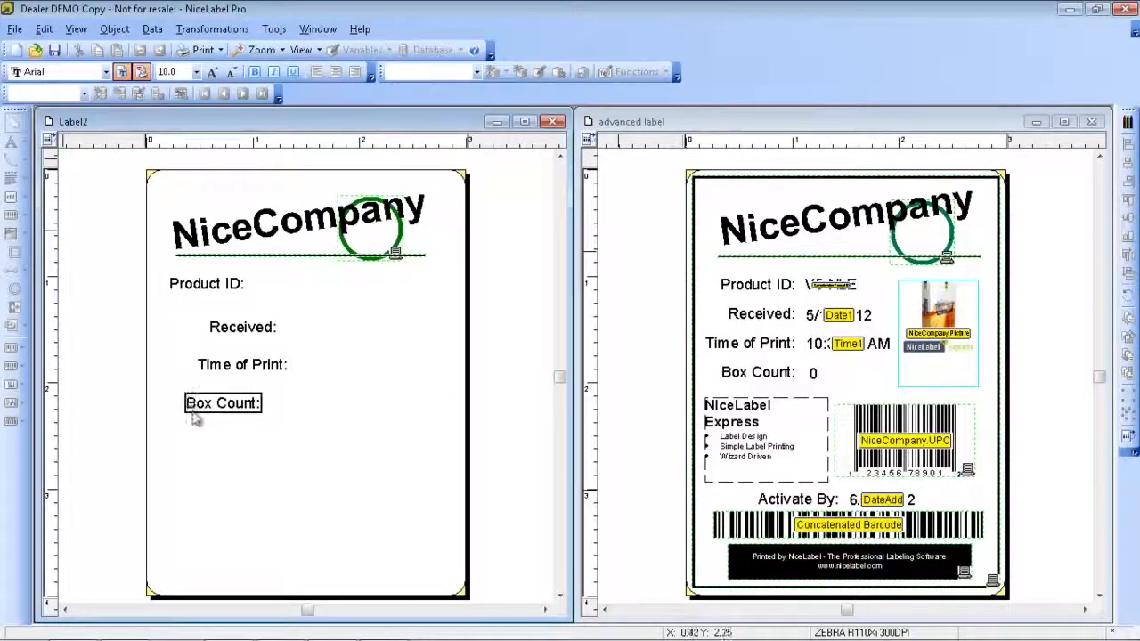
{"action": "left_click", "coordinate": [327, 427]}
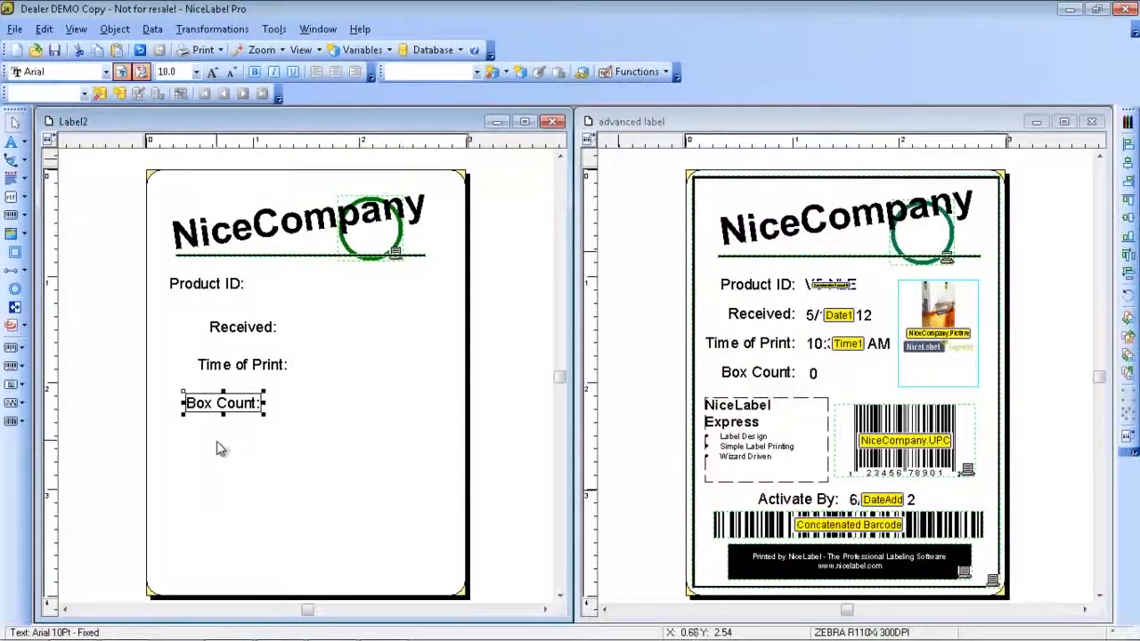
Left-align the four captions from Product ID to Box Count with equal vertical spacing, and shift them slightly up and to the left.
{"action": "left_click_drag", "start_coordinate": [216, 431], "coordinate": [210, 289]}
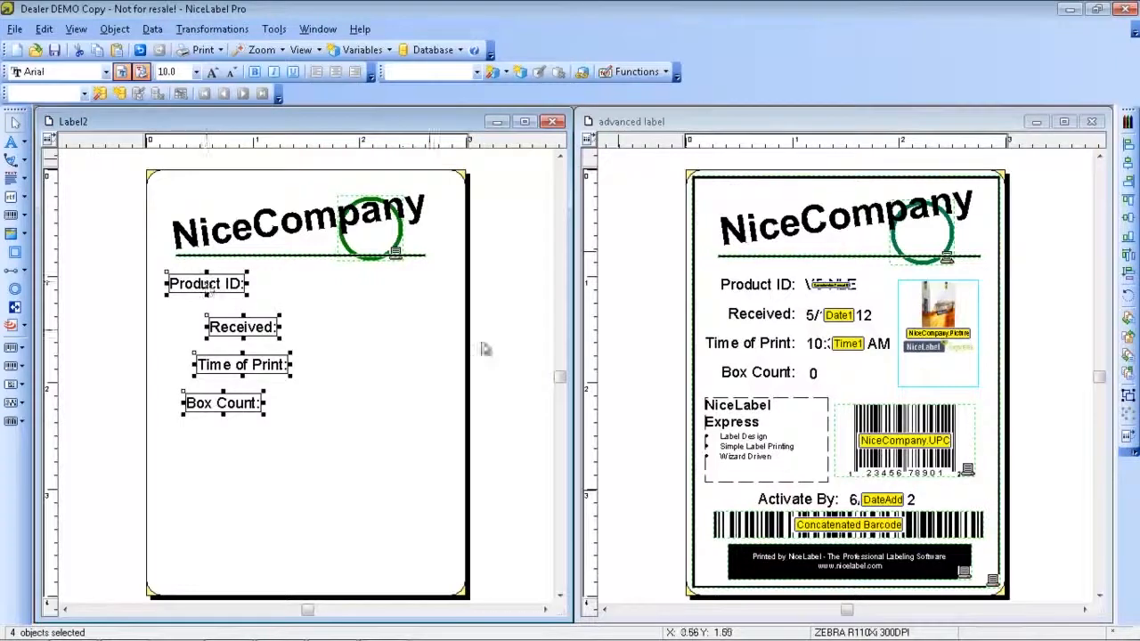
{"action": "left_click", "coordinate": [1129, 147]}
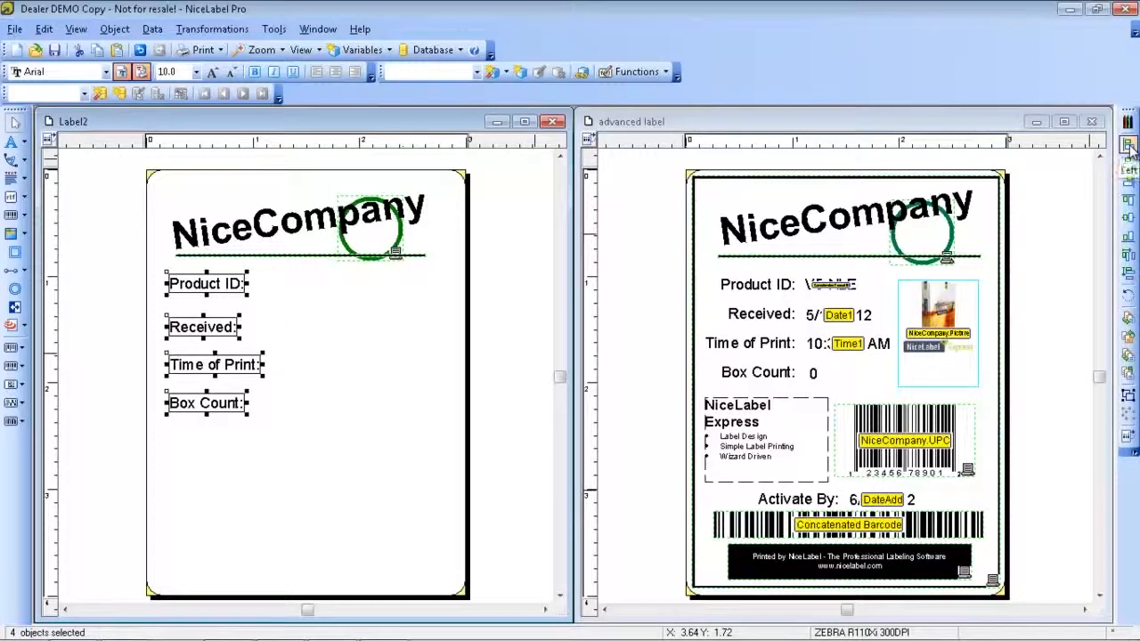
{"action": "left_click", "coordinate": [1129, 272]}
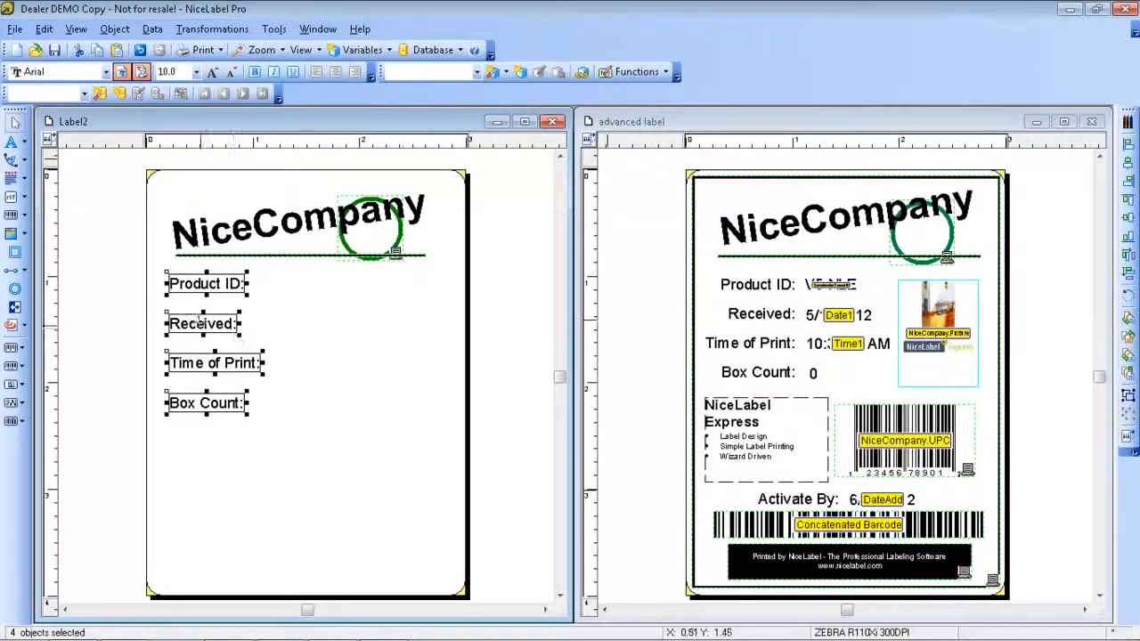
{"action": "left_click_drag", "start_coordinate": [197, 286], "coordinate": [191, 284]}
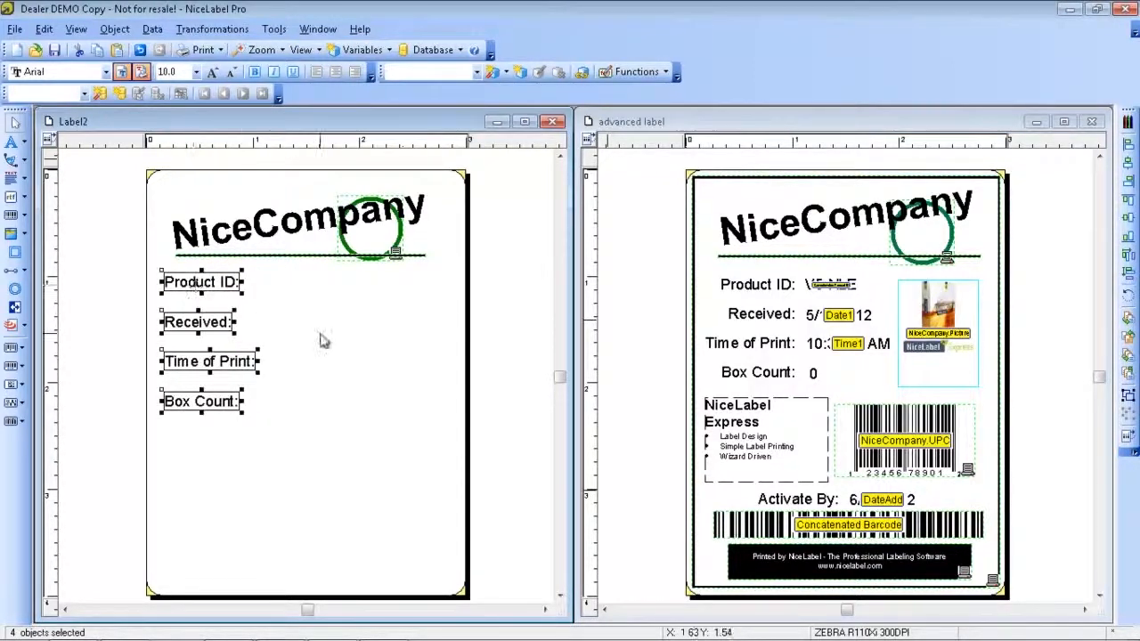
Shift the line and circle at the NiceCompany heading slightly up on Label2.
{"action": "left_click", "coordinate": [433, 284]}
{"action": "left_click_drag", "start_coordinate": [437, 271], "coordinate": [285, 218]}
{"action": "left_click", "coordinate": [331, 308]}
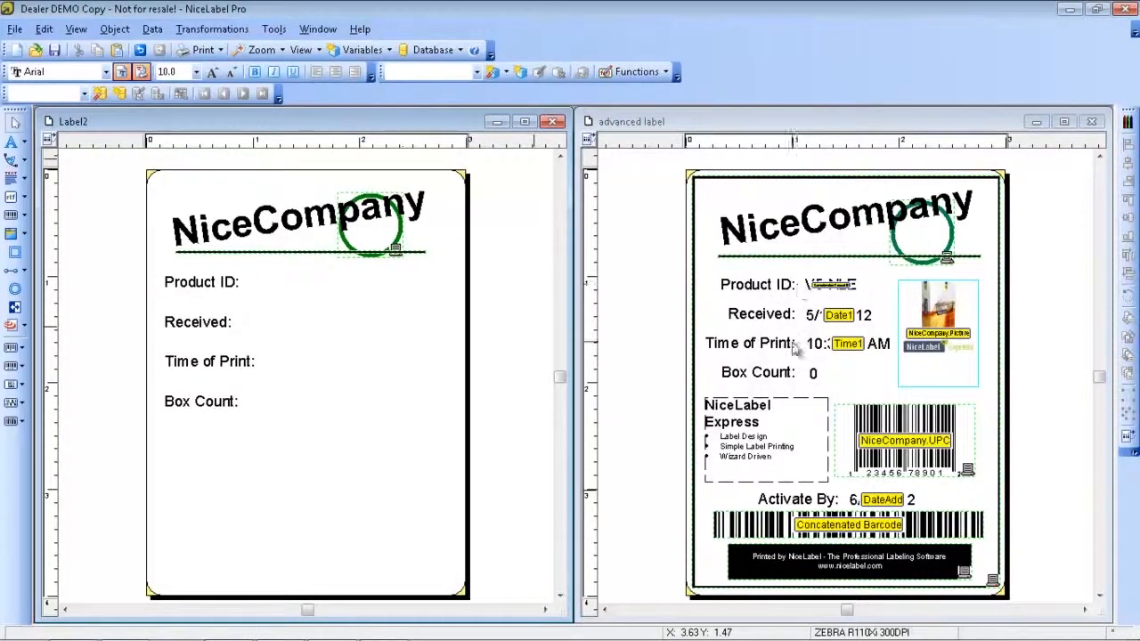
Right-align the four captions from Product ID to Box Count and shift them slightly to the left.
{"action": "left_click_drag", "start_coordinate": [214, 457], "coordinate": [233, 289]}
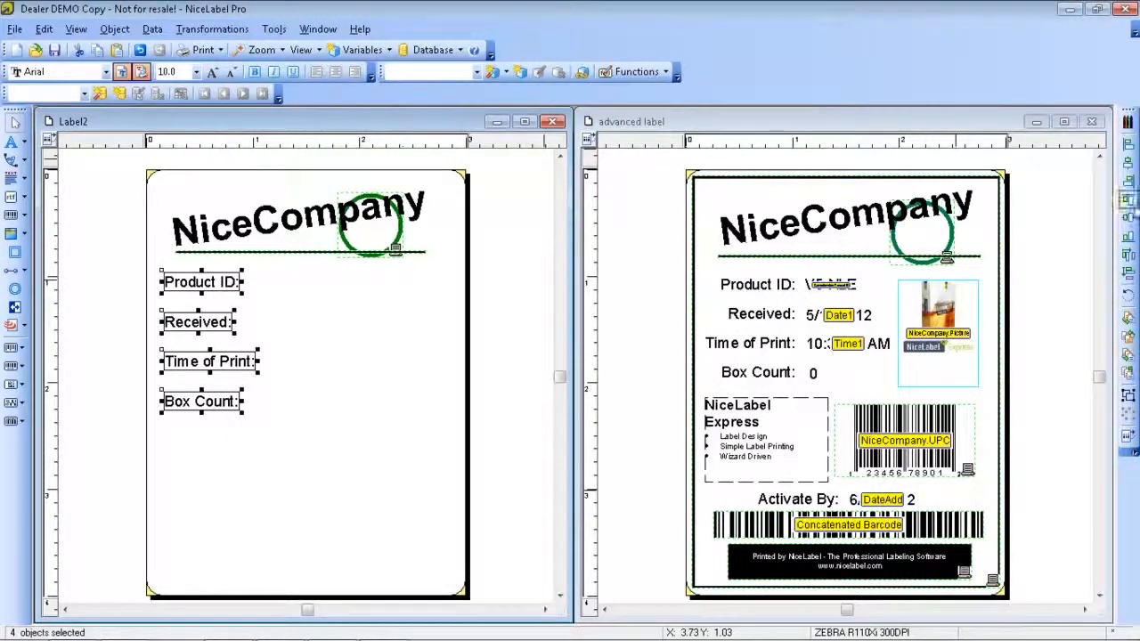
{"action": "left_click", "coordinate": [1128, 198]}
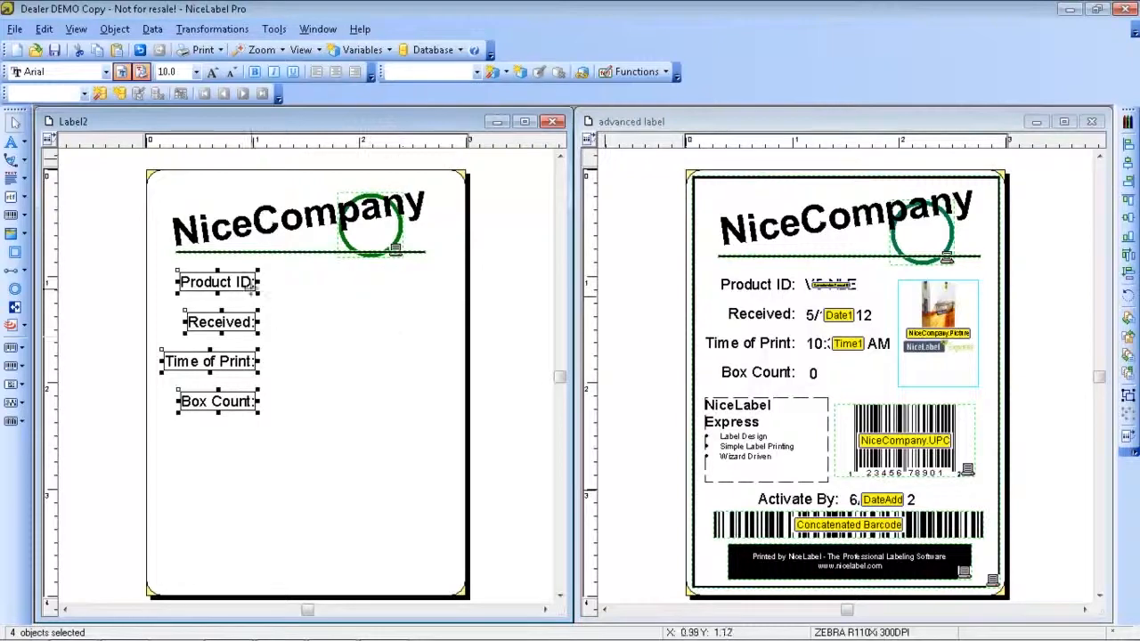
{"action": "left_click_drag", "start_coordinate": [251, 285], "coordinate": [241, 285]}
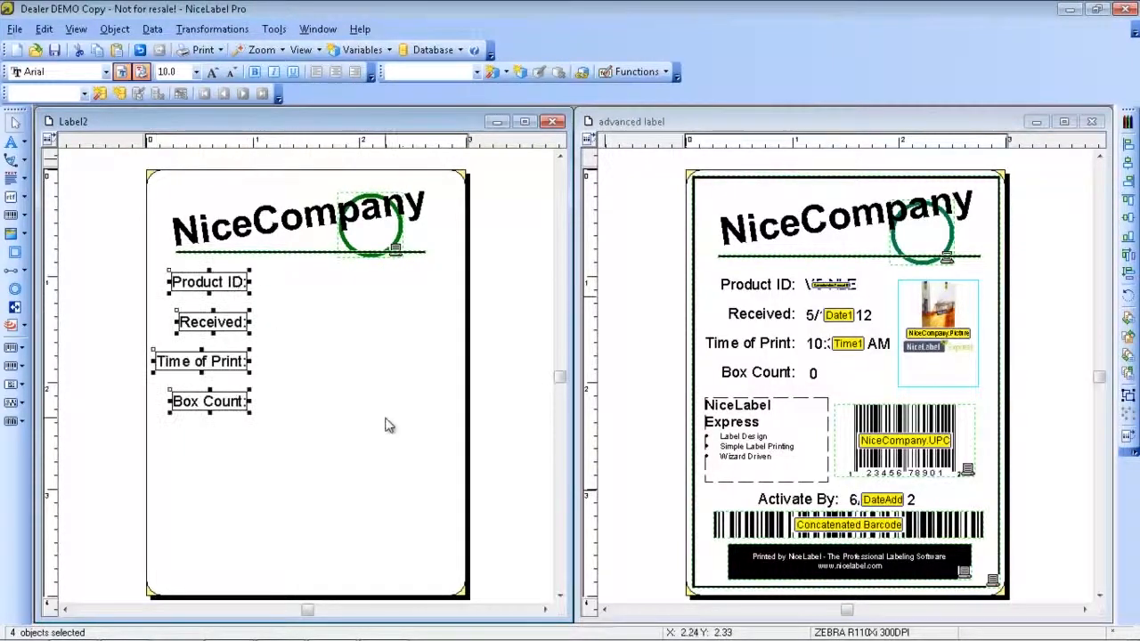
{"action": "left_click", "coordinate": [348, 397]}
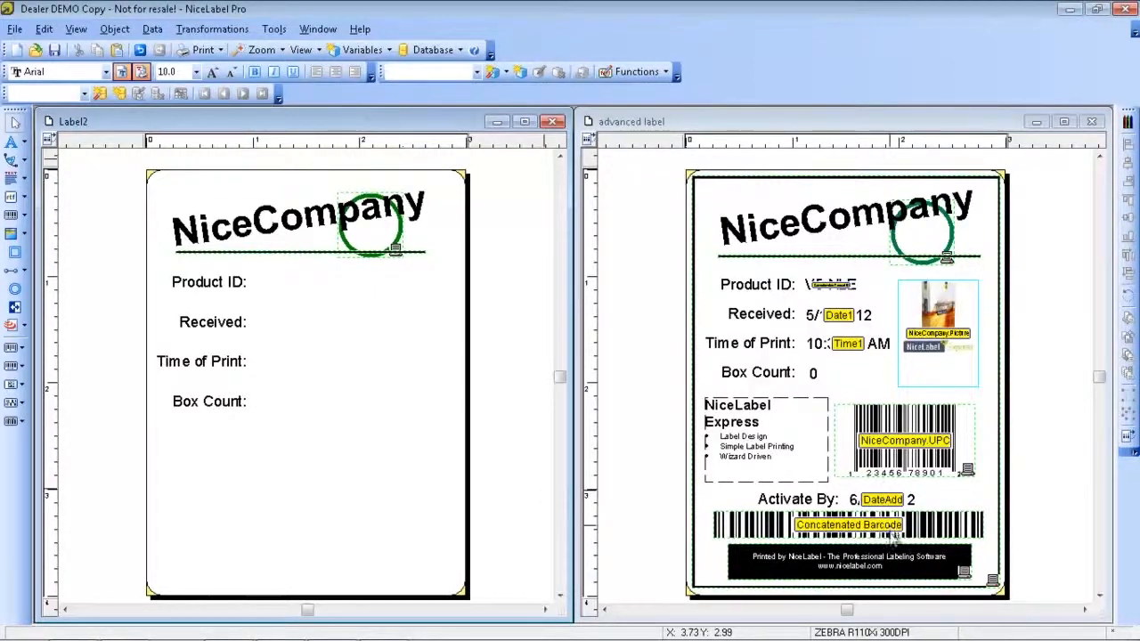
Move the inverse box off the footer text in the advanced label and copy the two-line "Printed by NiceLabel" text.
{"action": "left_click", "coordinate": [860, 553]}
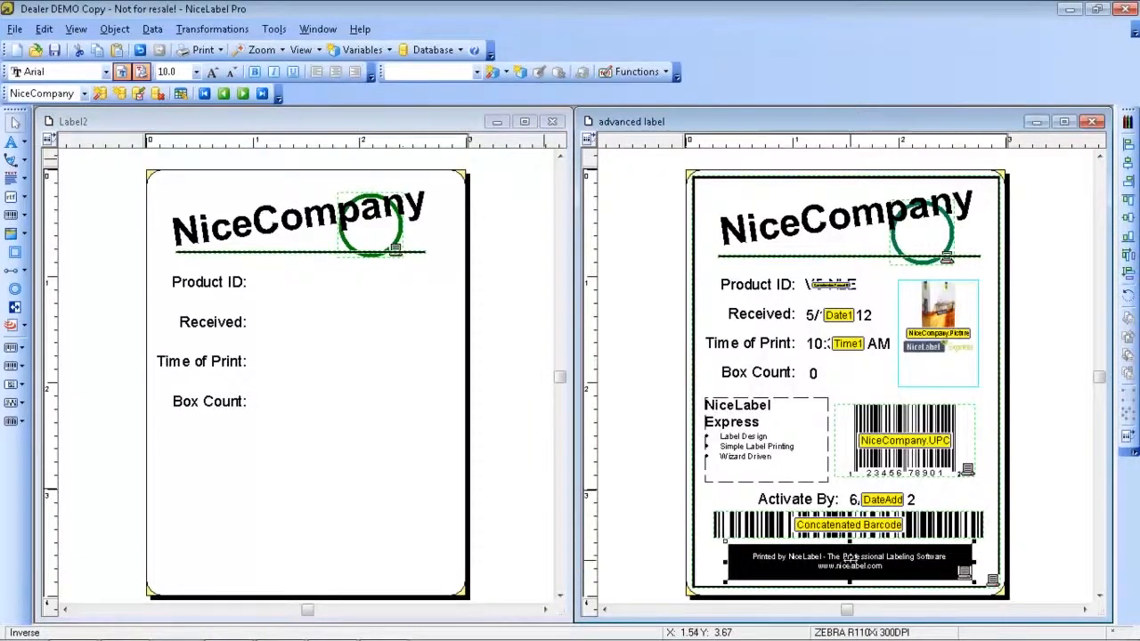
{"action": "mouse_move", "coordinate": [850, 556]}
{"action": "left_mouse_down"}
{"action": "mouse_move", "coordinate": [858, 537]}
{"action": "mouse_move", "coordinate": [851, 574]}
{"action": "mouse_move", "coordinate": [850, 534]}
{"action": "mouse_move", "coordinate": [852, 570]}
{"action": "left_mouse_up"}
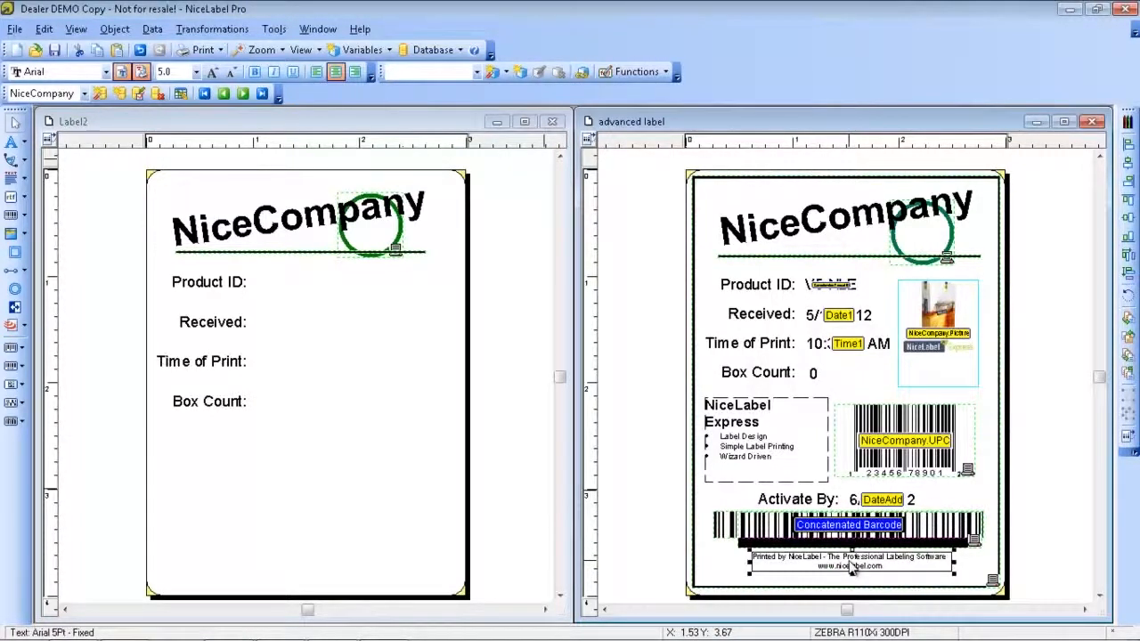
{"action": "right_click", "coordinate": [851, 569]}
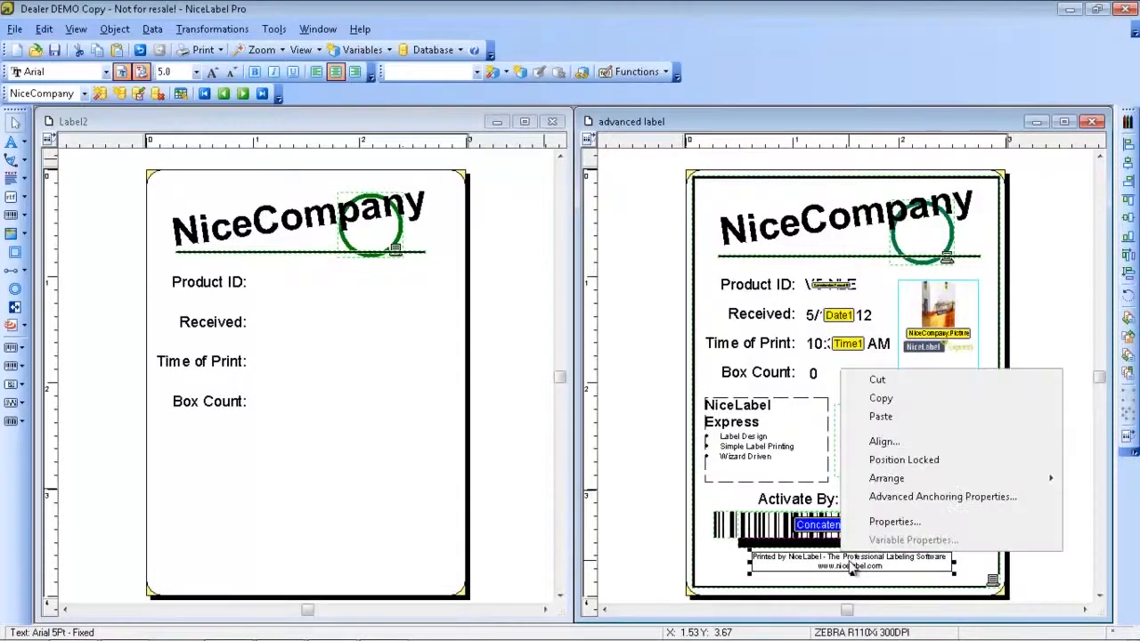
{"action": "left_click", "coordinate": [908, 405]}
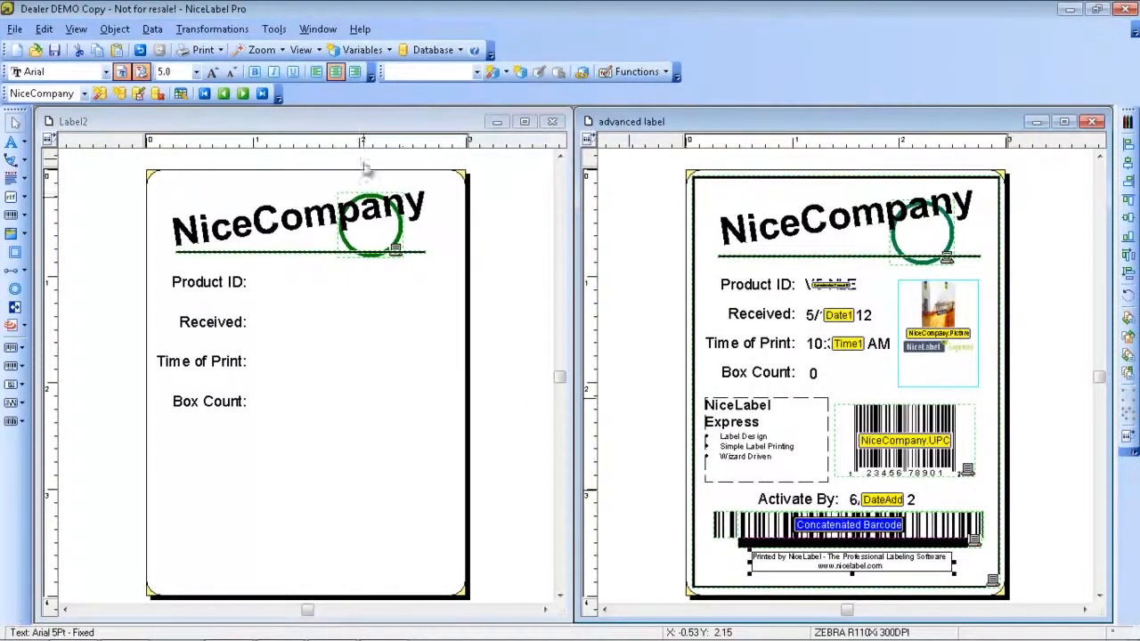
Paste the footer text into Label2 and place it horizontally centred near the label's lower edge.
{"action": "left_click", "coordinate": [355, 131]}
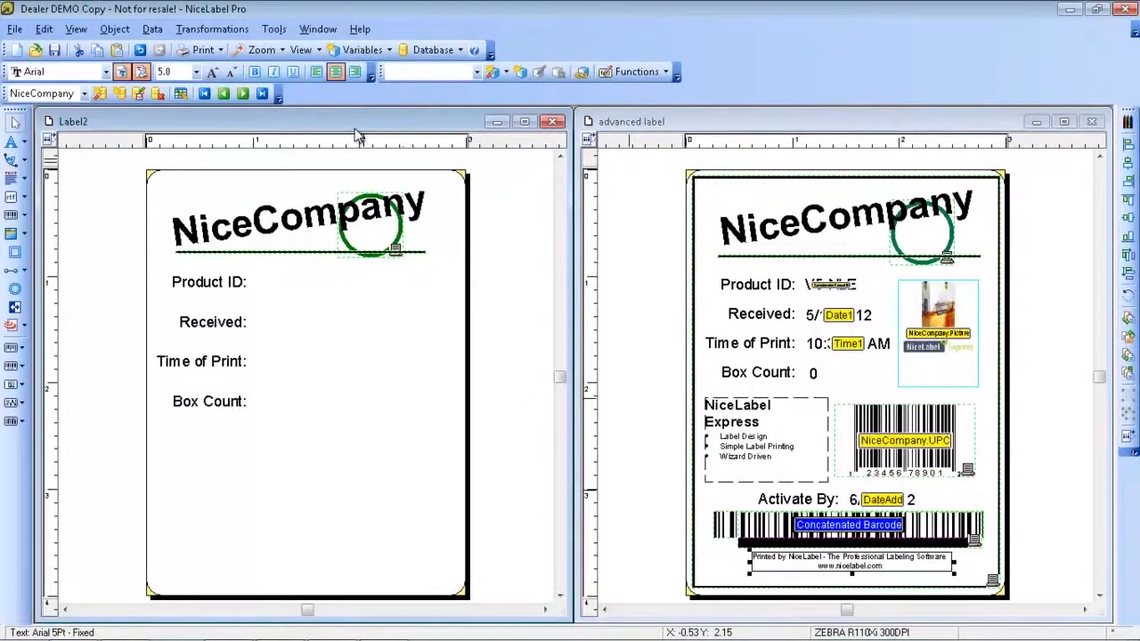
{"action": "right_click", "coordinate": [279, 476]}
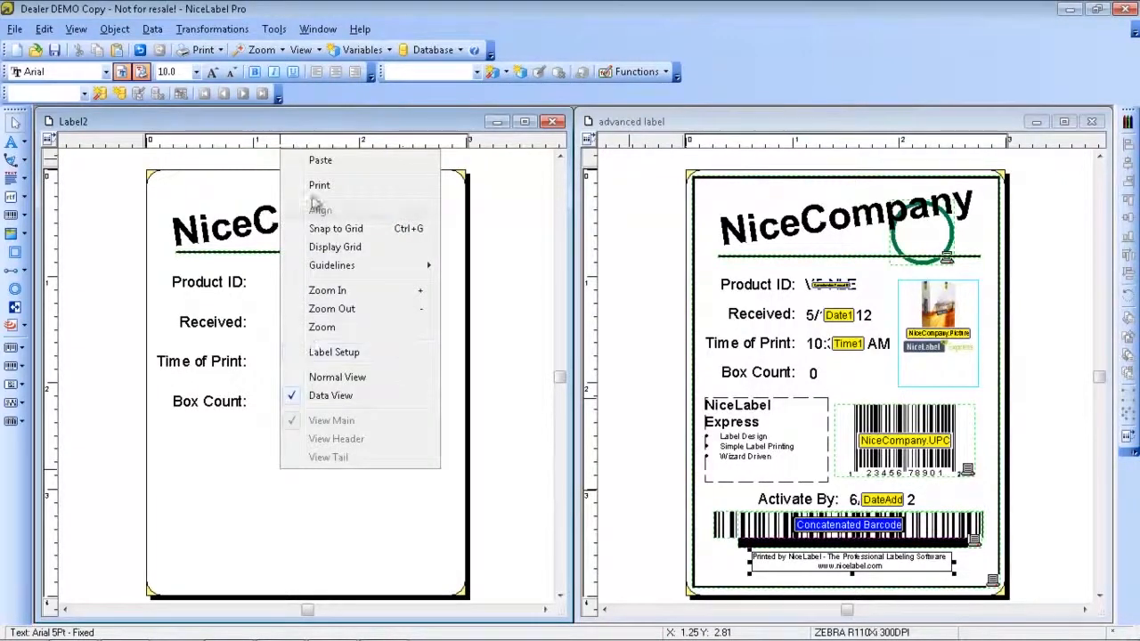
{"action": "left_click", "coordinate": [321, 161]}
{"action": "left_click_drag", "start_coordinate": [339, 473], "coordinate": [267, 575]}
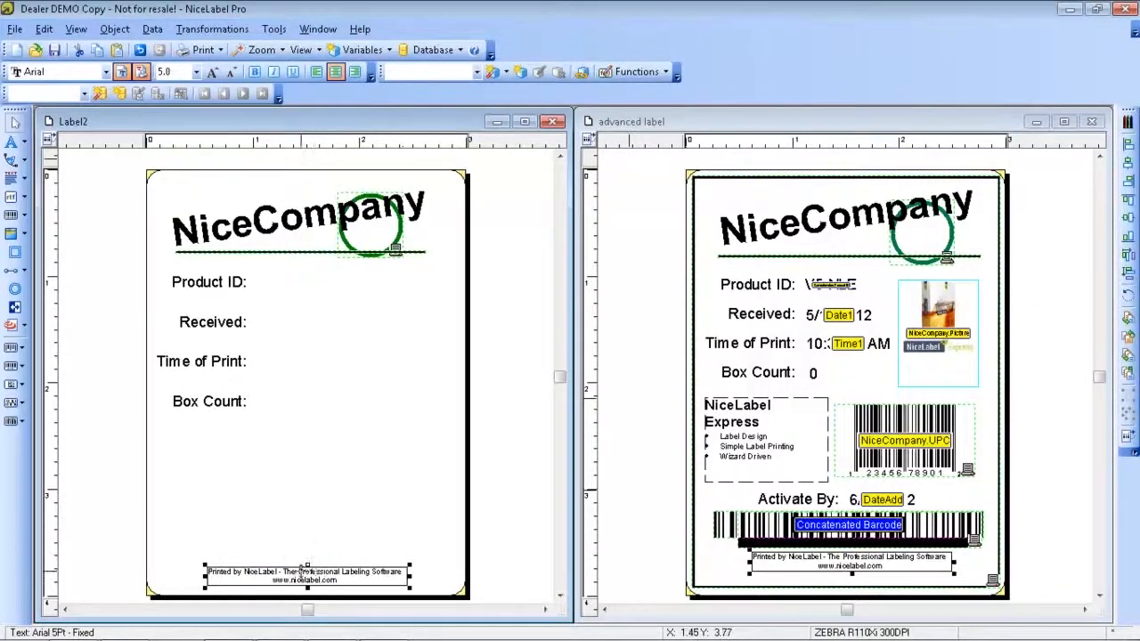
{"action": "left_click_drag", "start_coordinate": [301, 572], "coordinate": [303, 569]}
{"action": "left_click", "coordinate": [277, 523]}
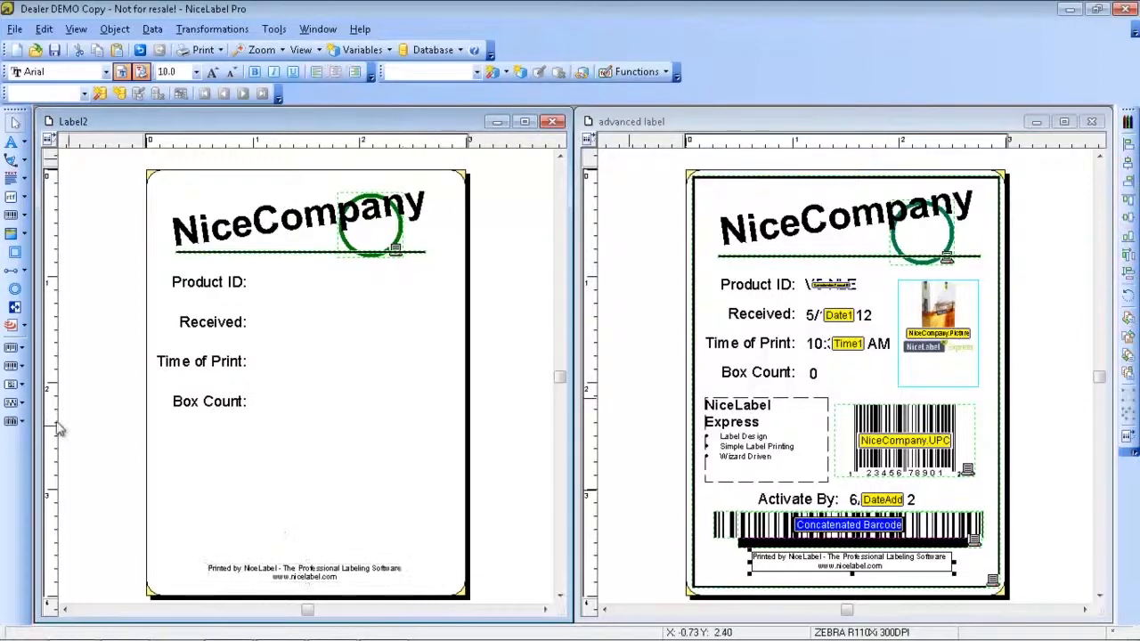
Draw an Inverse box covering the two-line footer text on Label2.
{"action": "left_click", "coordinate": [15, 307]}
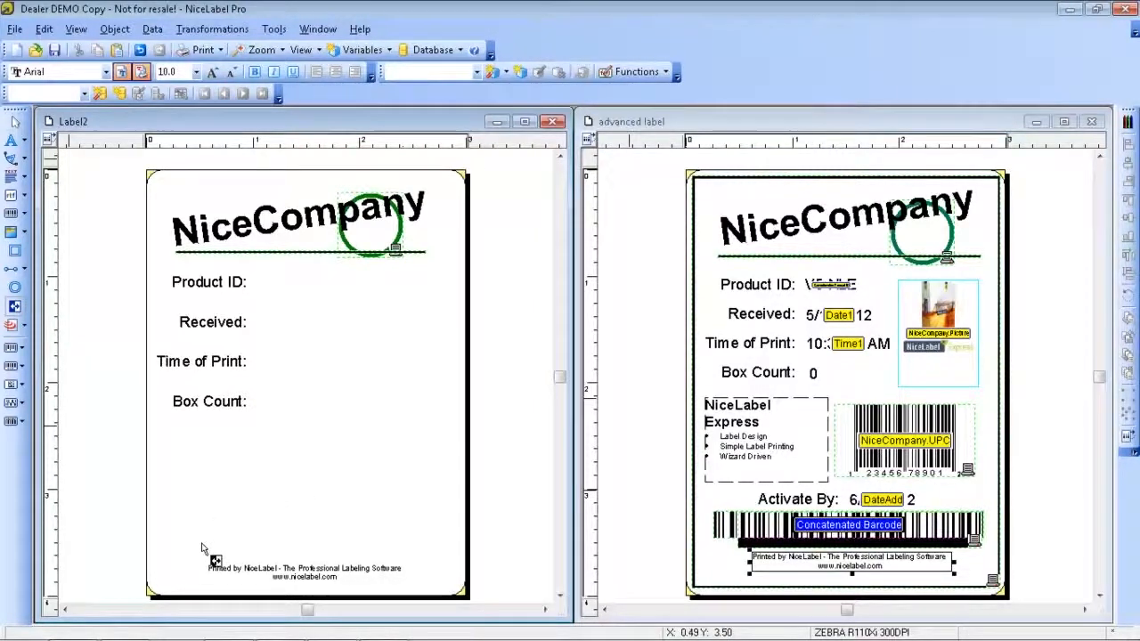
{"action": "left_click_drag", "start_coordinate": [192, 551], "coordinate": [415, 590]}
{"action": "left_click", "coordinate": [422, 510]}
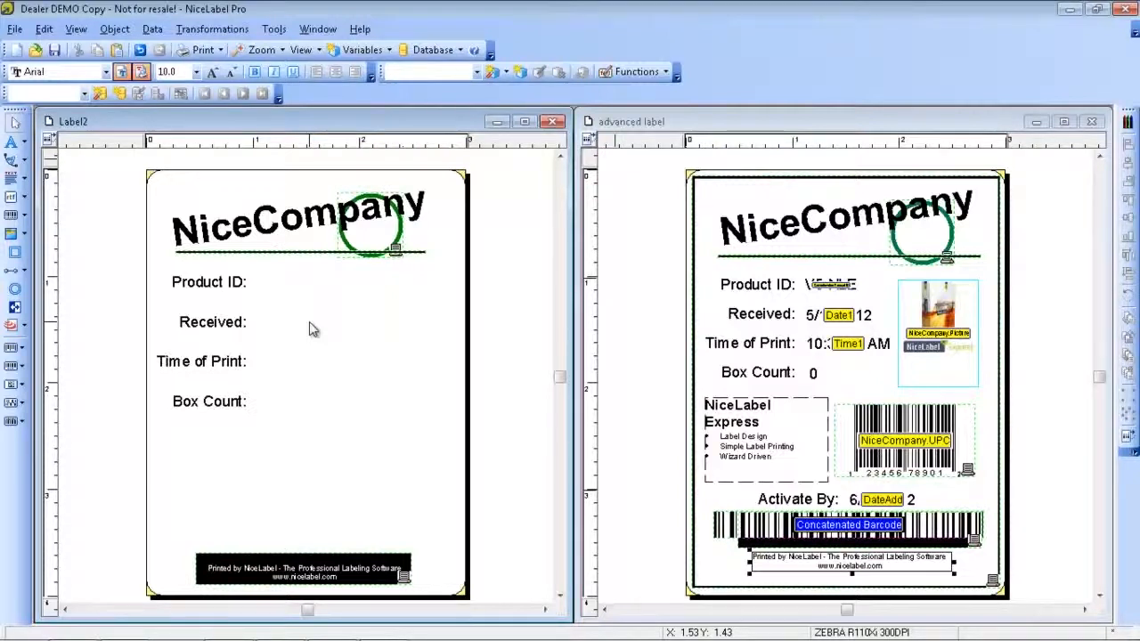
{"action": "left_click", "coordinate": [800, 132]}
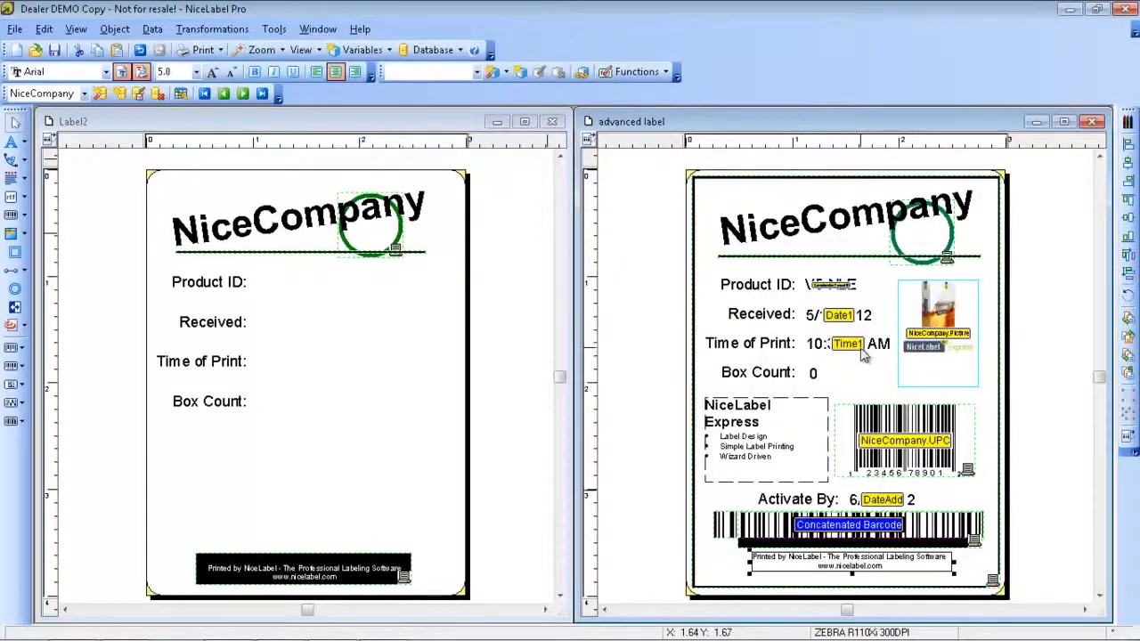
{"action": "left_click", "coordinate": [77, 30]}
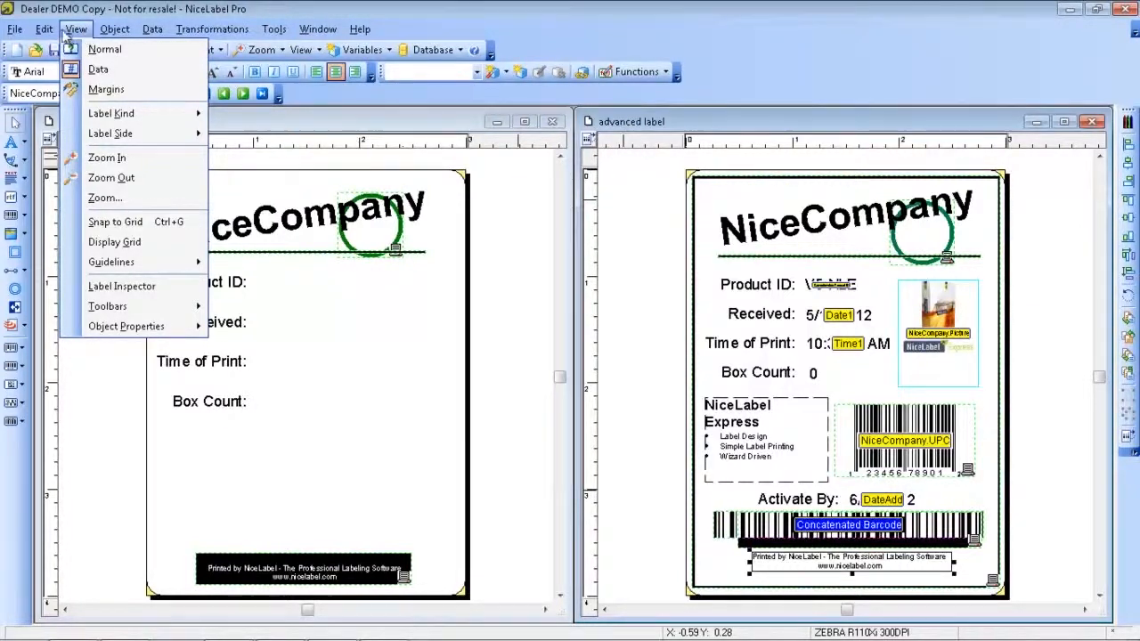
{"action": "mouse_move", "coordinate": [50, 34]}
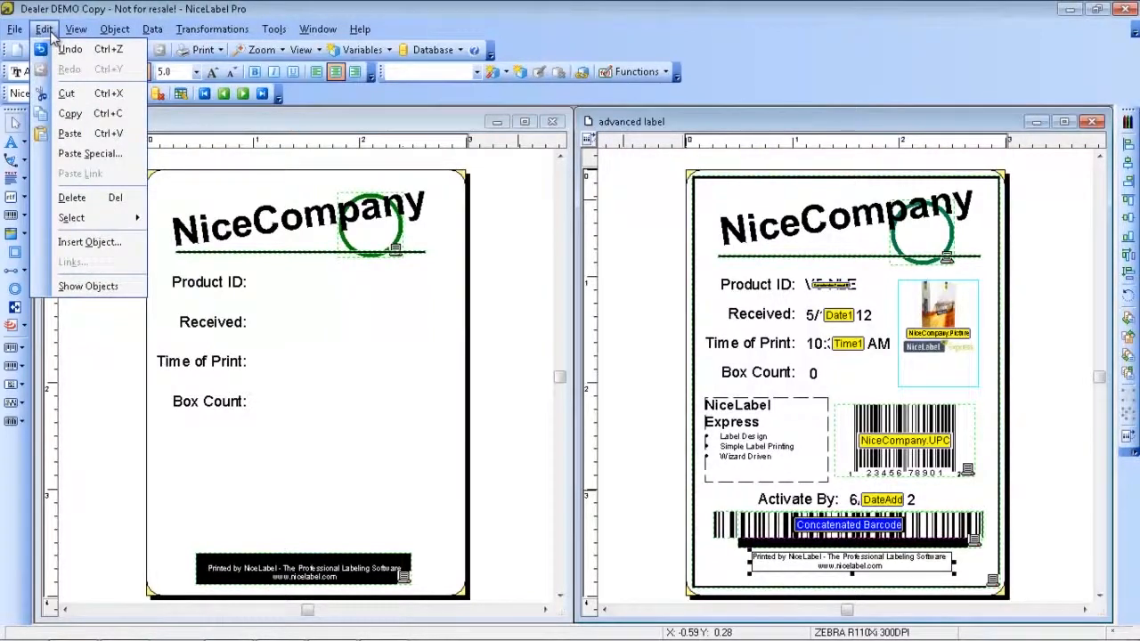
{"action": "mouse_move", "coordinate": [97, 25]}
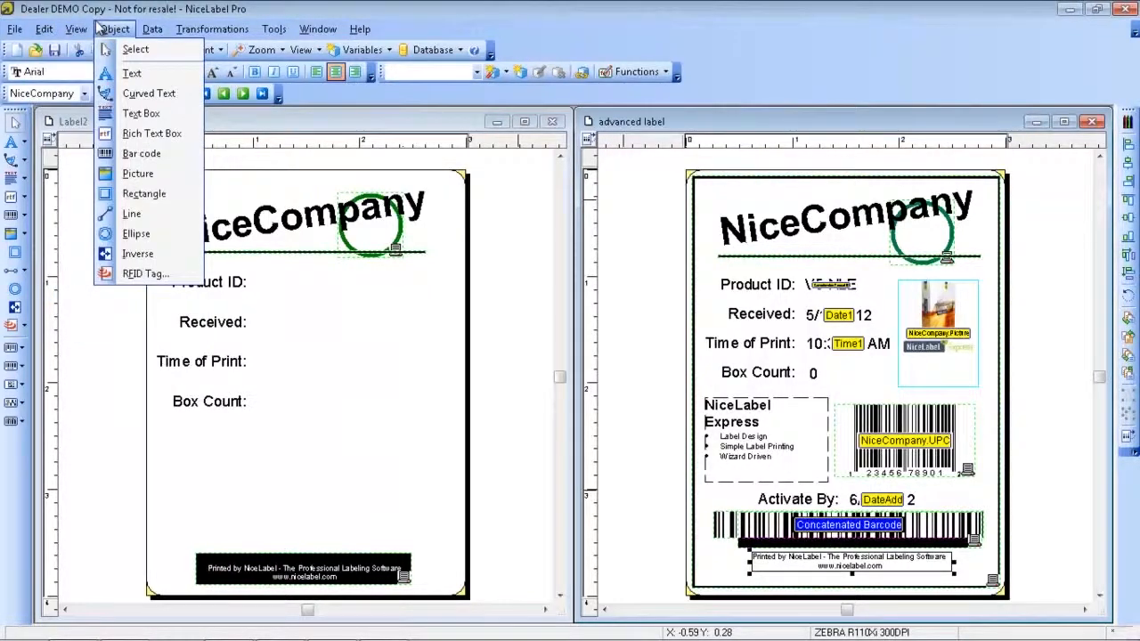
{"action": "left_click", "coordinate": [146, 5]}
{"action": "left_click", "coordinate": [315, 350]}
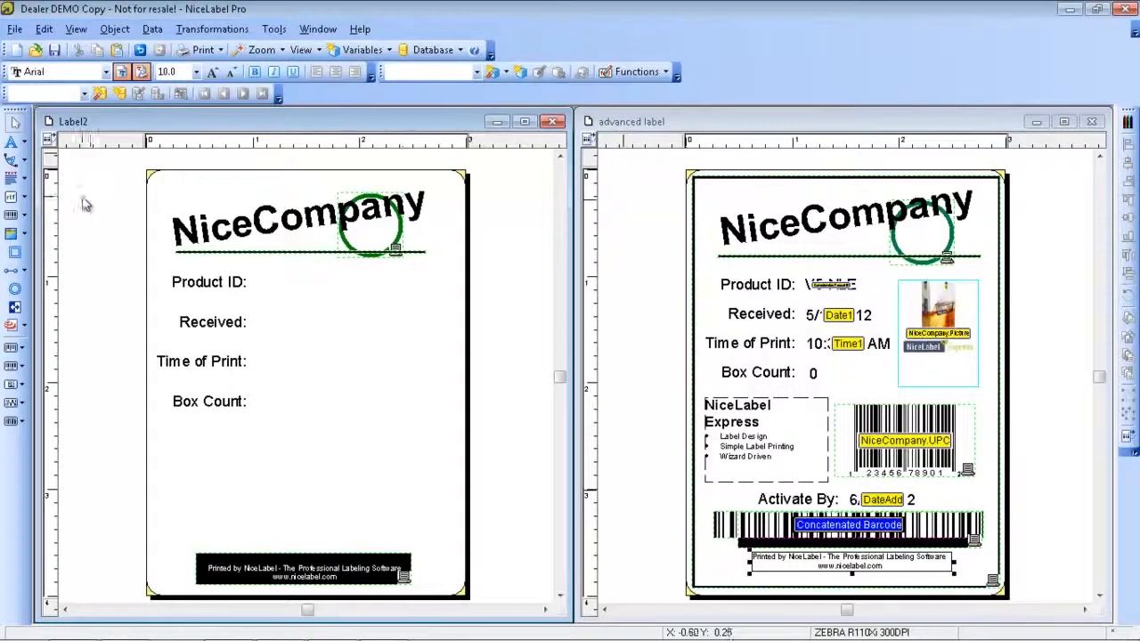
Add a date field with format M/D/YYYY and no offset beside the Received caption, level with it.
{"action": "left_click", "coordinate": [27, 145]}
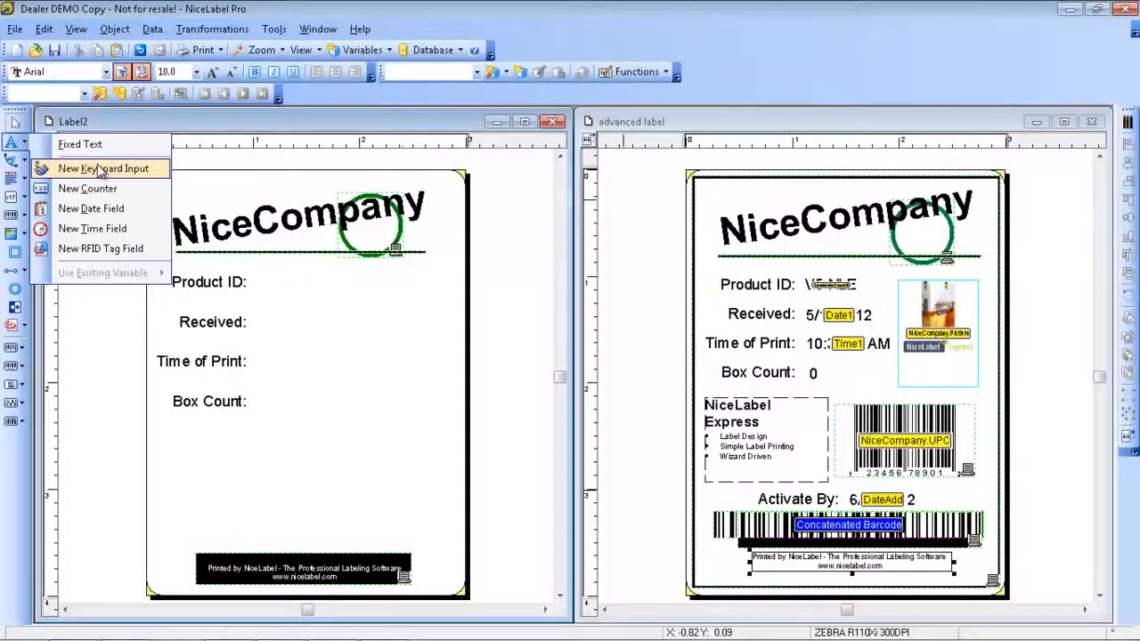
{"action": "left_click", "coordinate": [94, 208]}
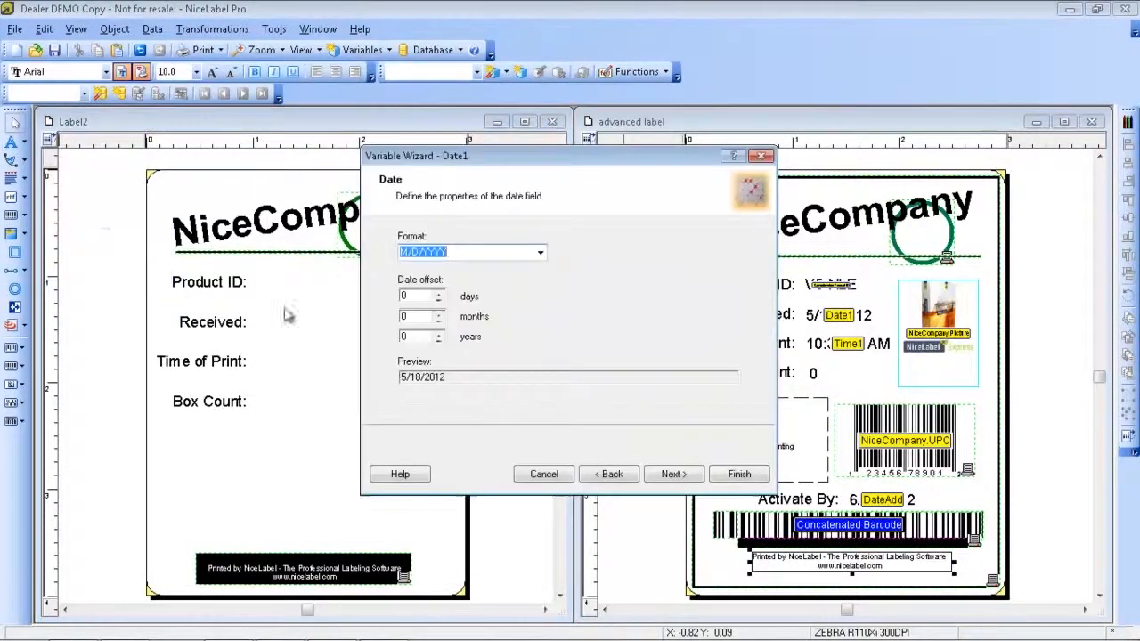
{"action": "left_click", "coordinate": [540, 253]}
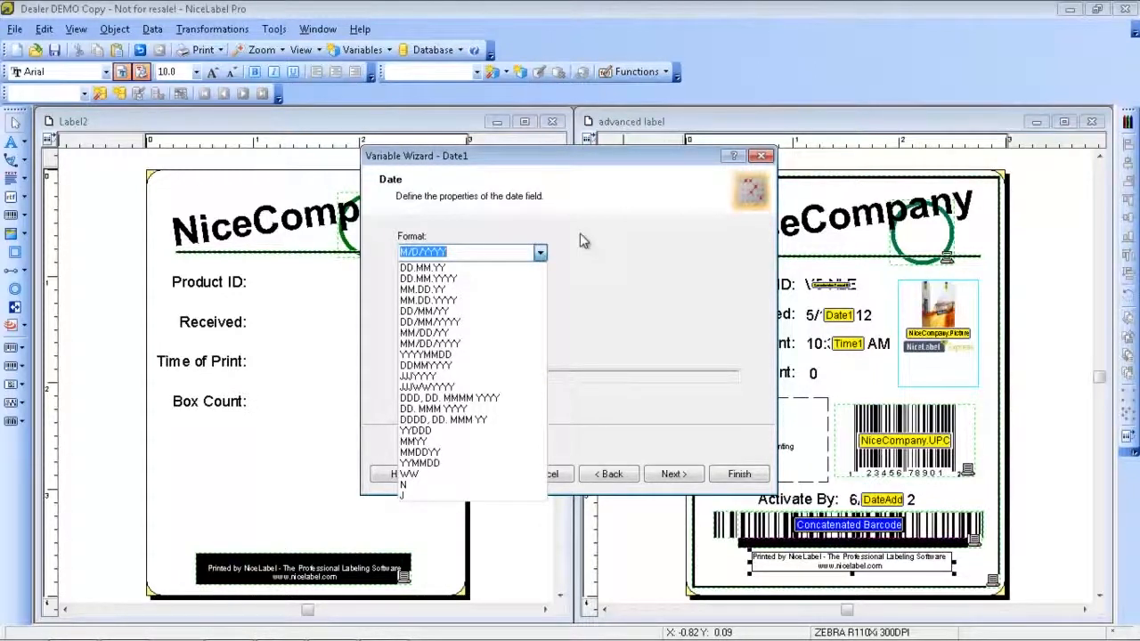
{"action": "left_click", "coordinate": [579, 234]}
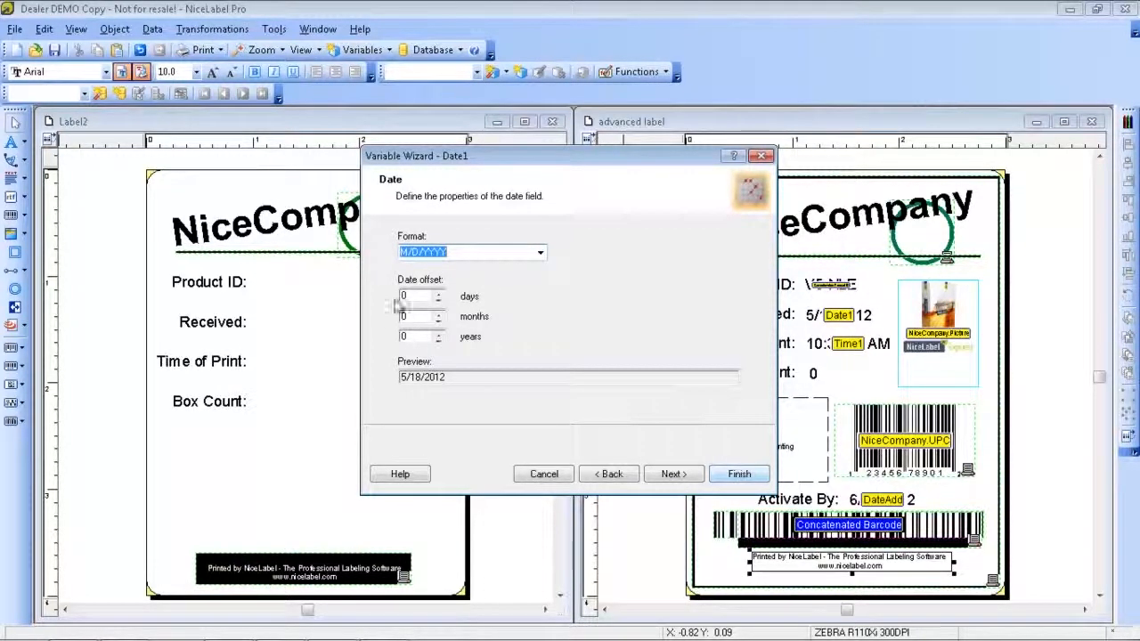
{"action": "left_click", "coordinate": [739, 474]}
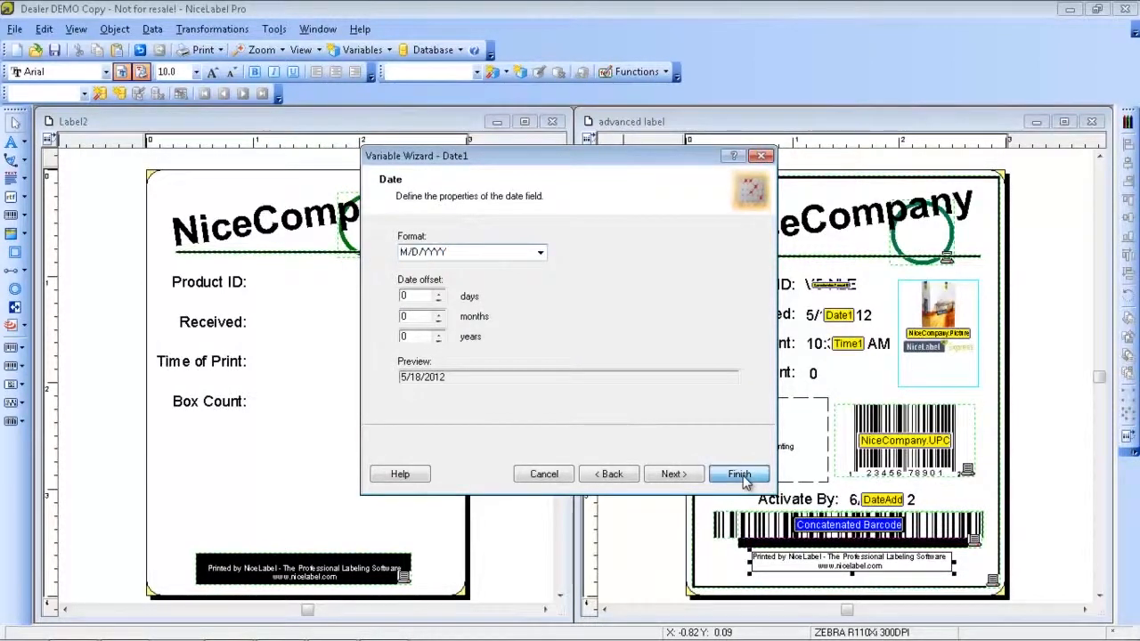
{"action": "left_click", "coordinate": [257, 324]}
{"action": "left_click_drag", "start_coordinate": [284, 327], "coordinate": [285, 324]}
{"action": "left_click", "coordinate": [282, 363]}
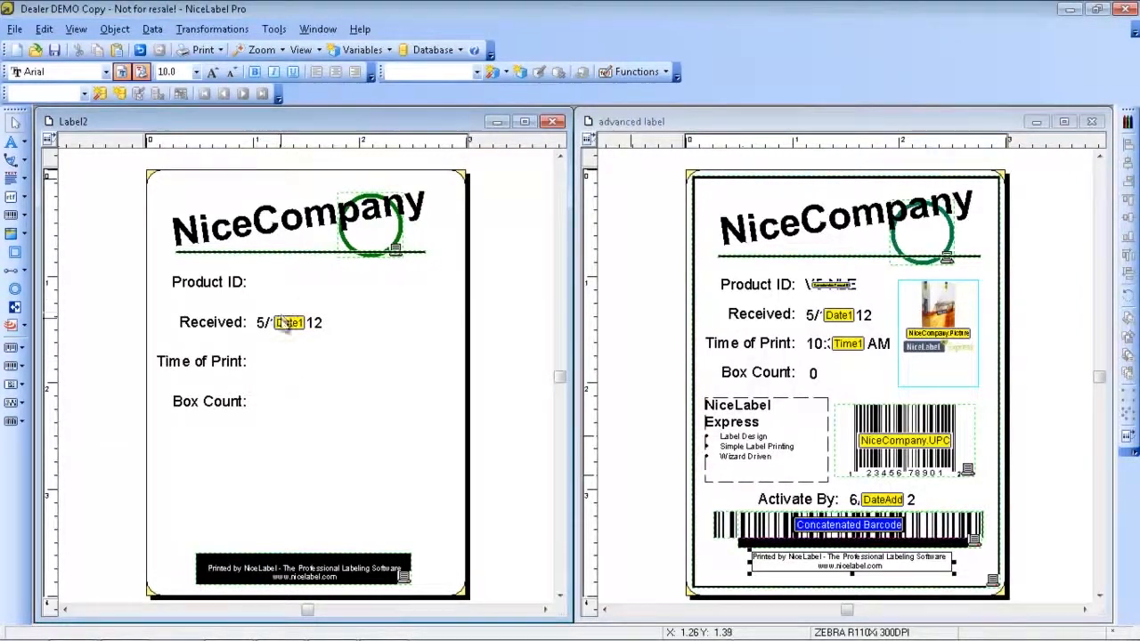
Add a time field with format h:mm:ss(AM,PM) and no offset beside the Time of Print caption.
{"action": "left_click", "coordinate": [26, 143]}
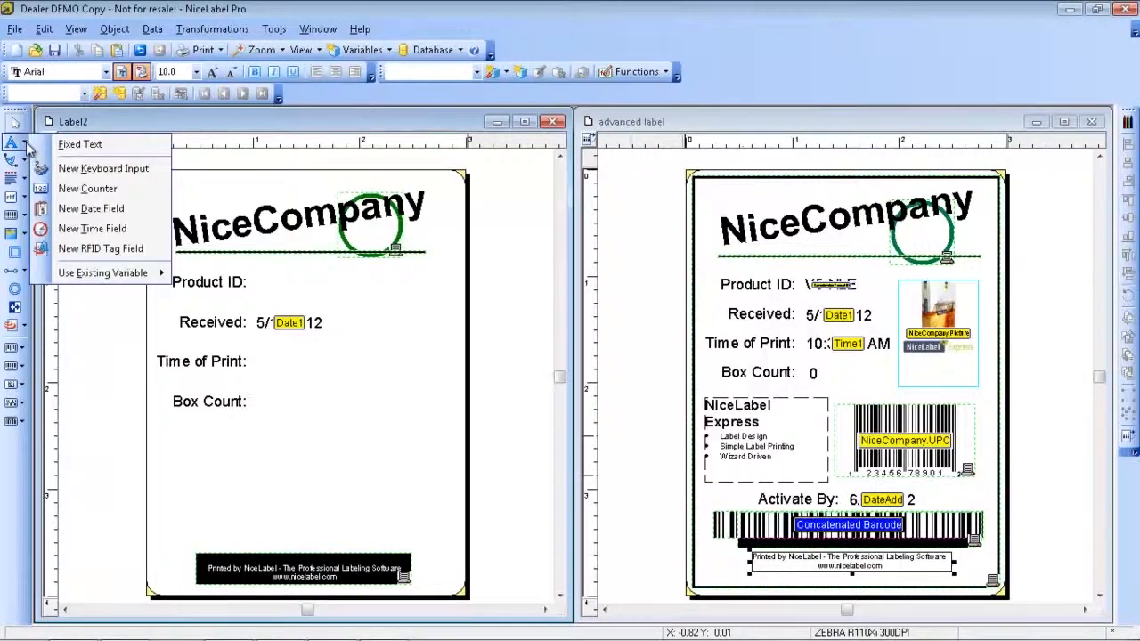
{"action": "left_click", "coordinate": [92, 228]}
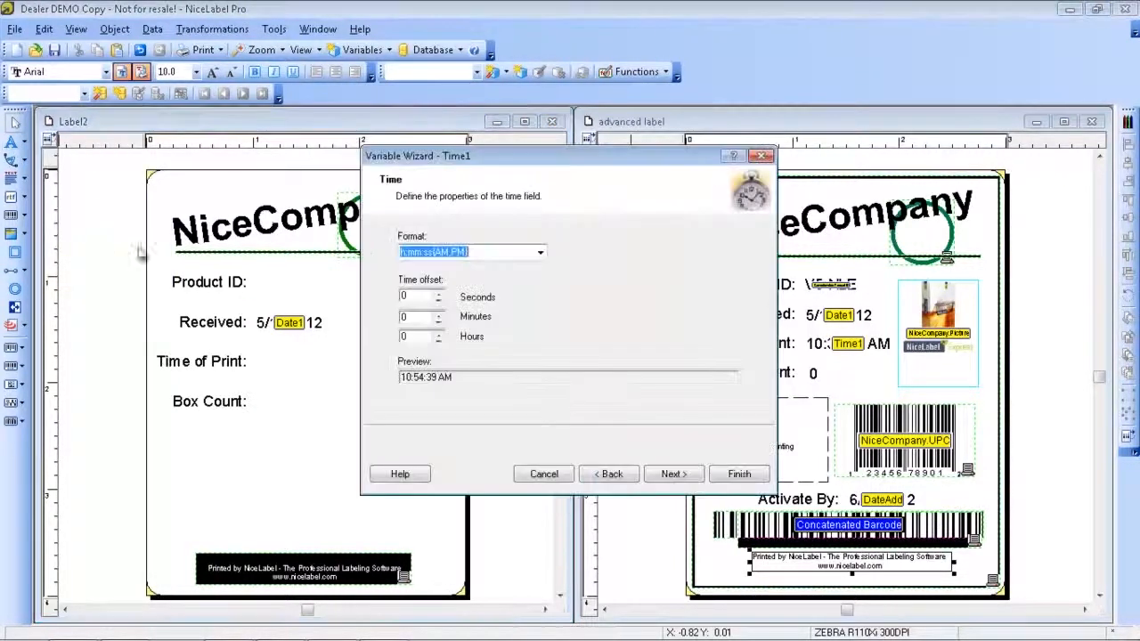
{"action": "left_click", "coordinate": [540, 253]}
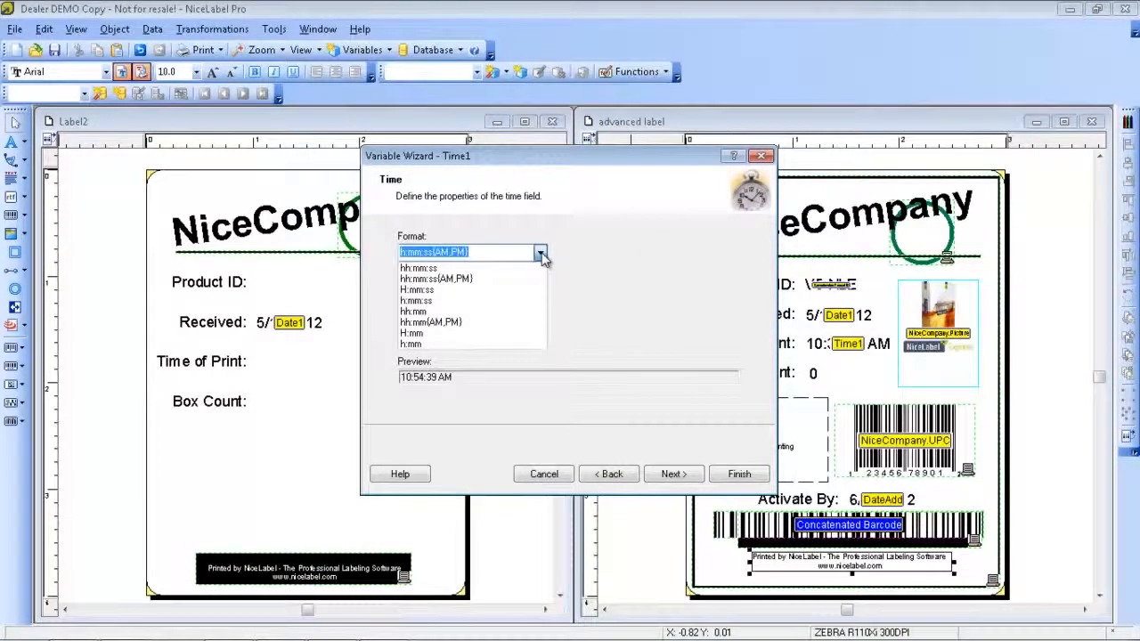
{"action": "left_click", "coordinate": [588, 269]}
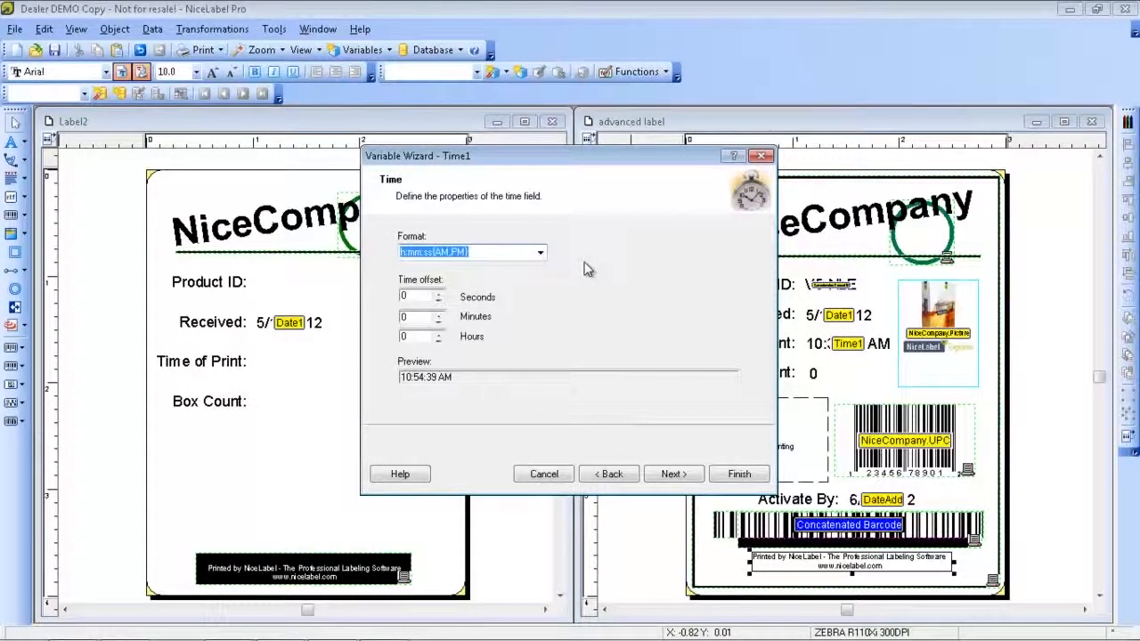
{"action": "left_click", "coordinate": [729, 476]}
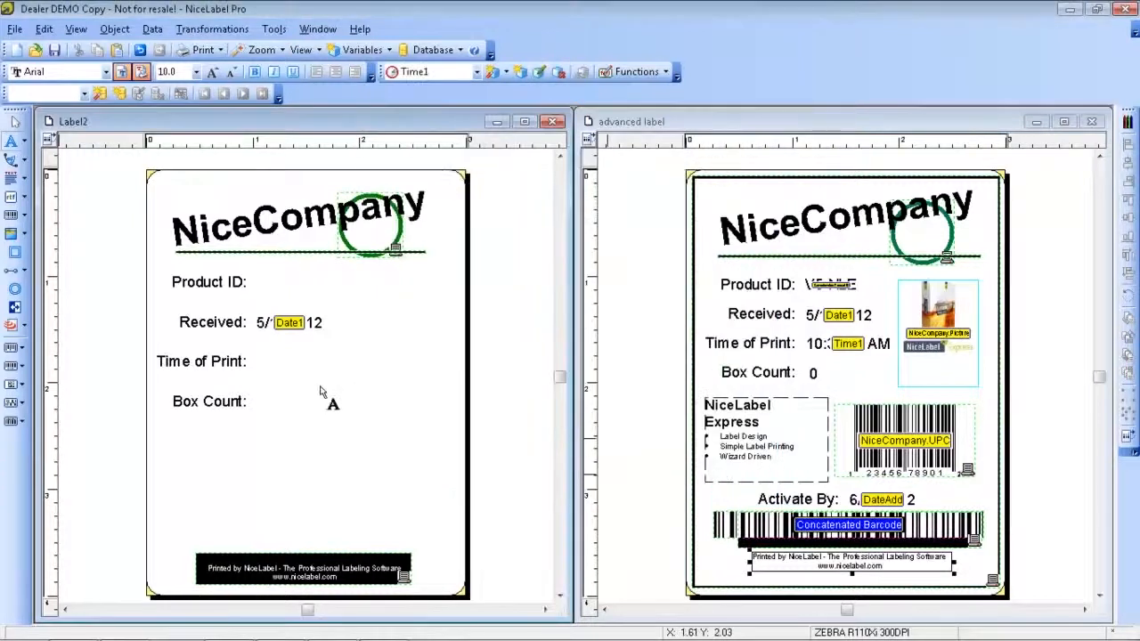
{"action": "left_click", "coordinate": [257, 358]}
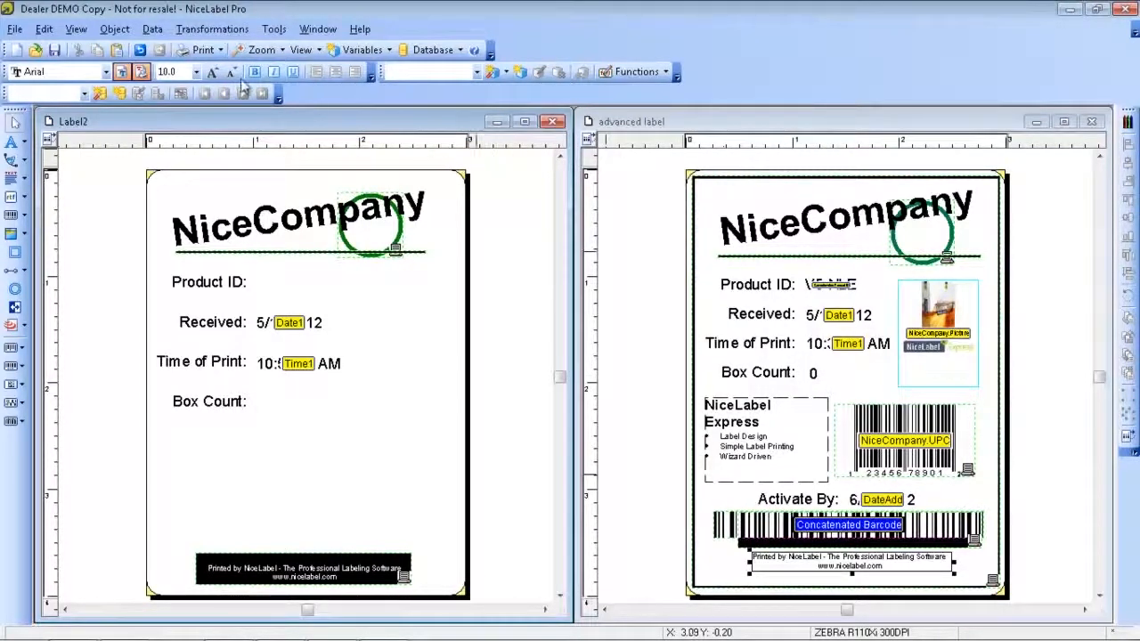
Show the internal variables for Label2 and enable TotalQuantityPrinted in the variable list.
{"action": "left_click", "coordinate": [152, 30]}
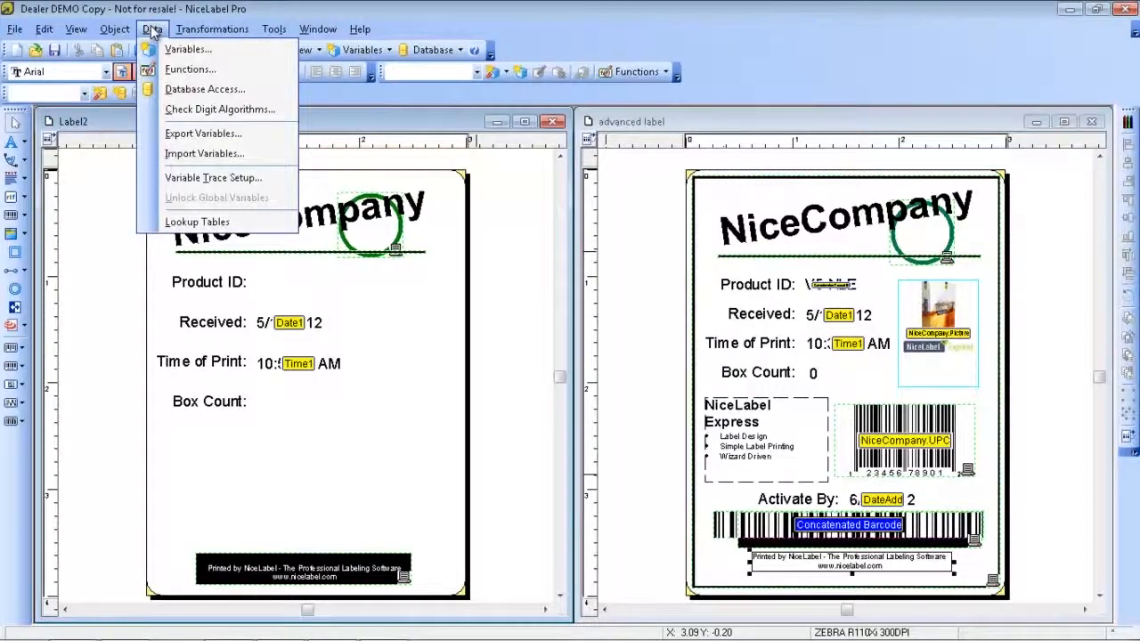
{"action": "left_click", "coordinate": [185, 50]}
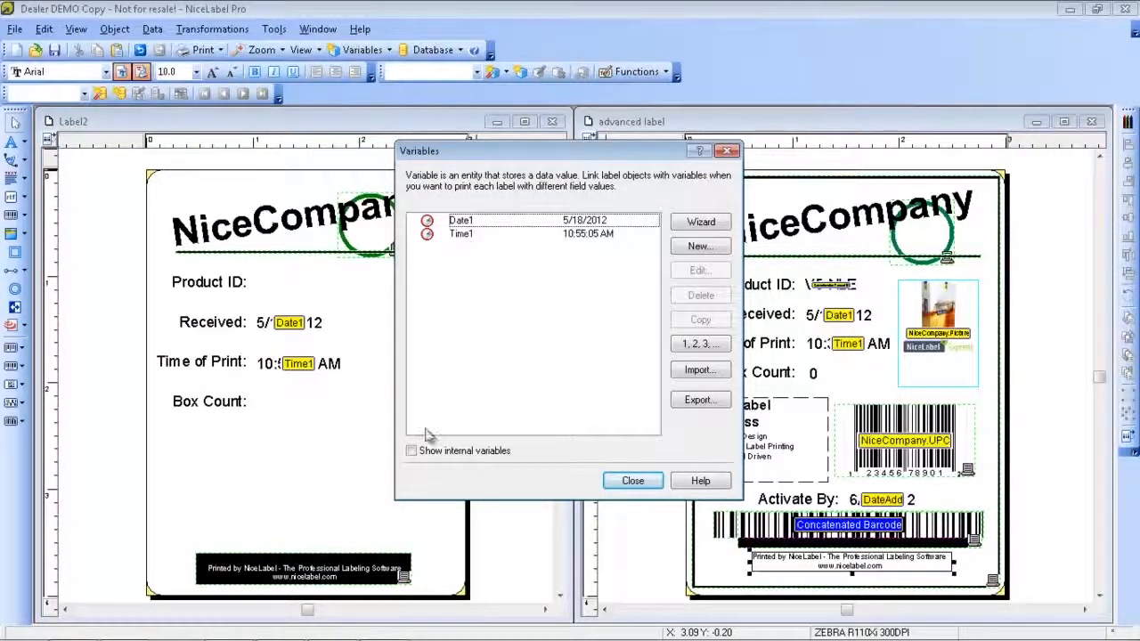
{"action": "left_click", "coordinate": [412, 451]}
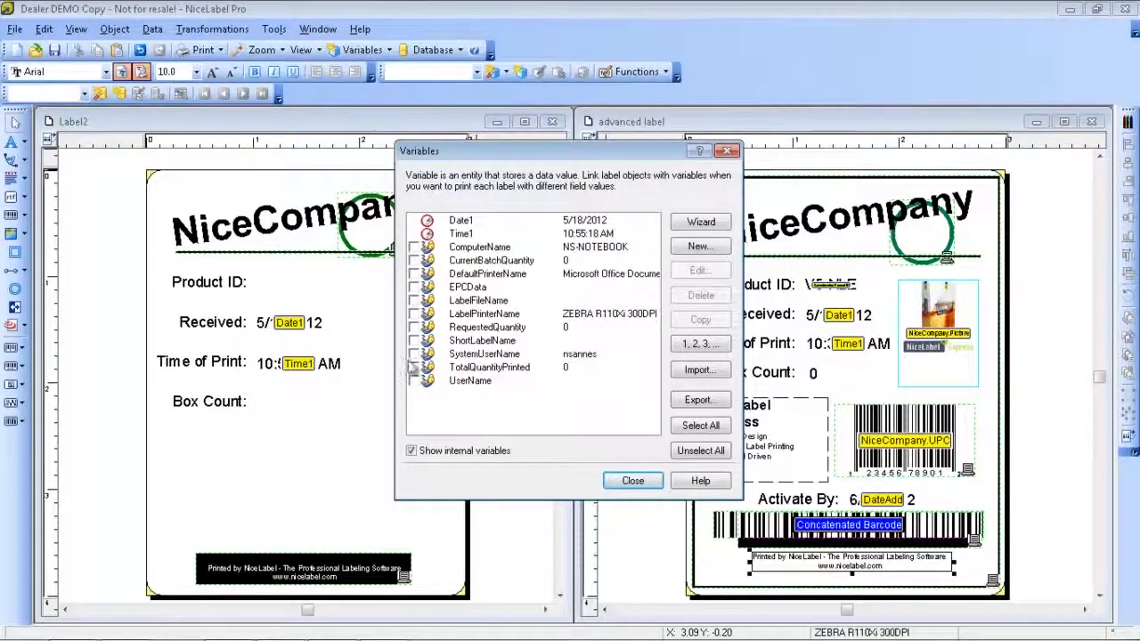
{"action": "left_click", "coordinate": [413, 367]}
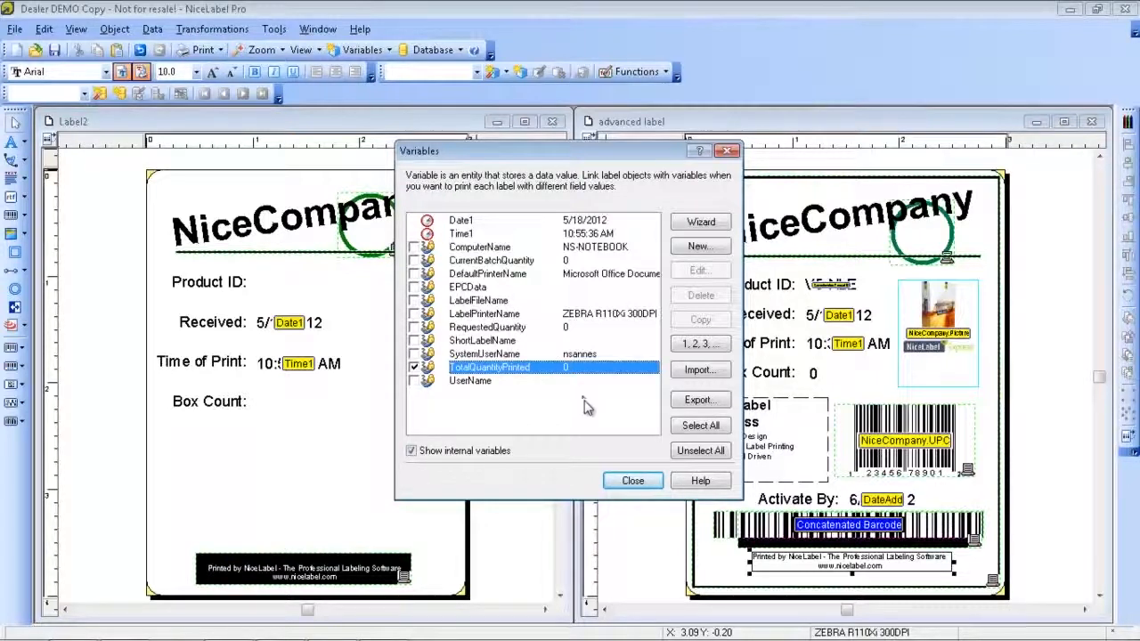
{"action": "left_click", "coordinate": [633, 480]}
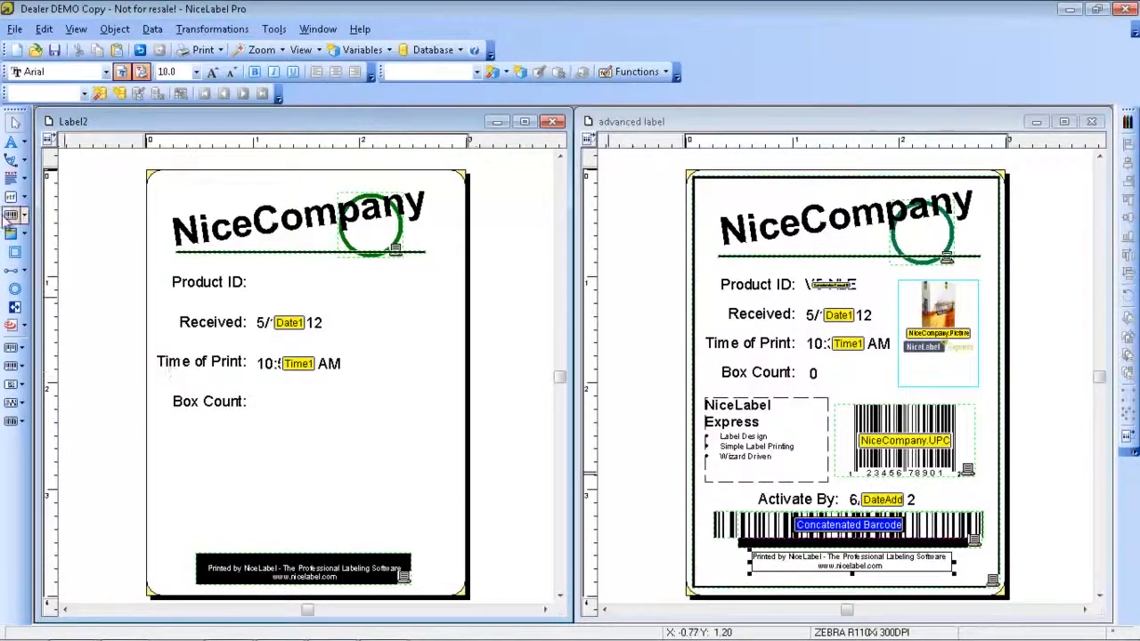
Add a text field linked to the existing TotalQuantityPrinted variable beside the Box Count caption, level with it.
{"action": "left_click", "coordinate": [27, 142]}
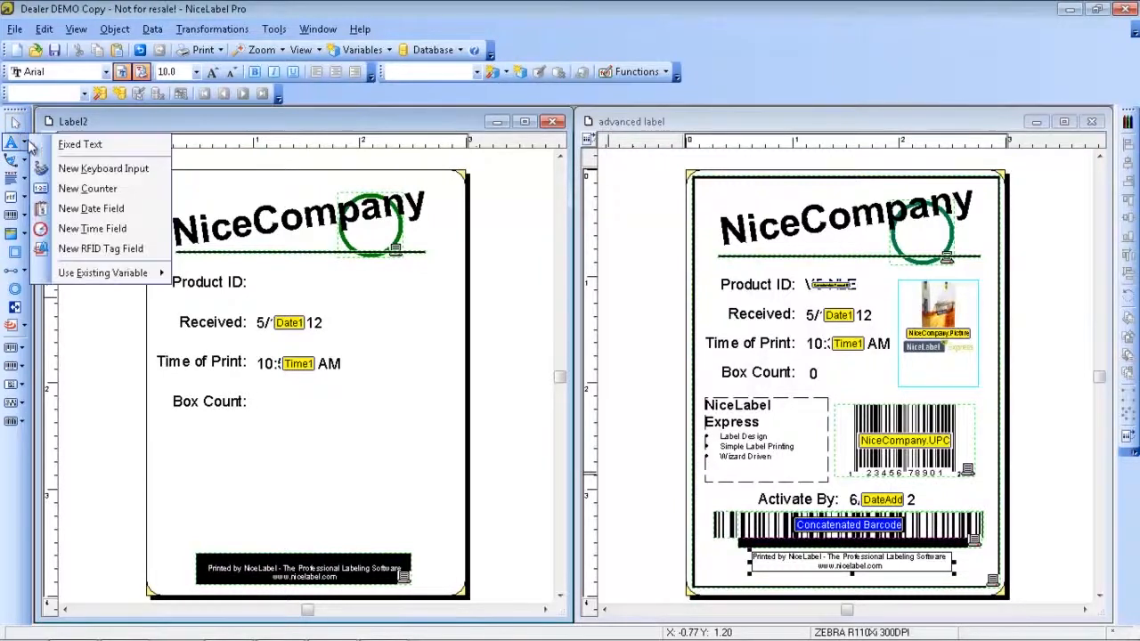
{"action": "mouse_move", "coordinate": [111, 273]}
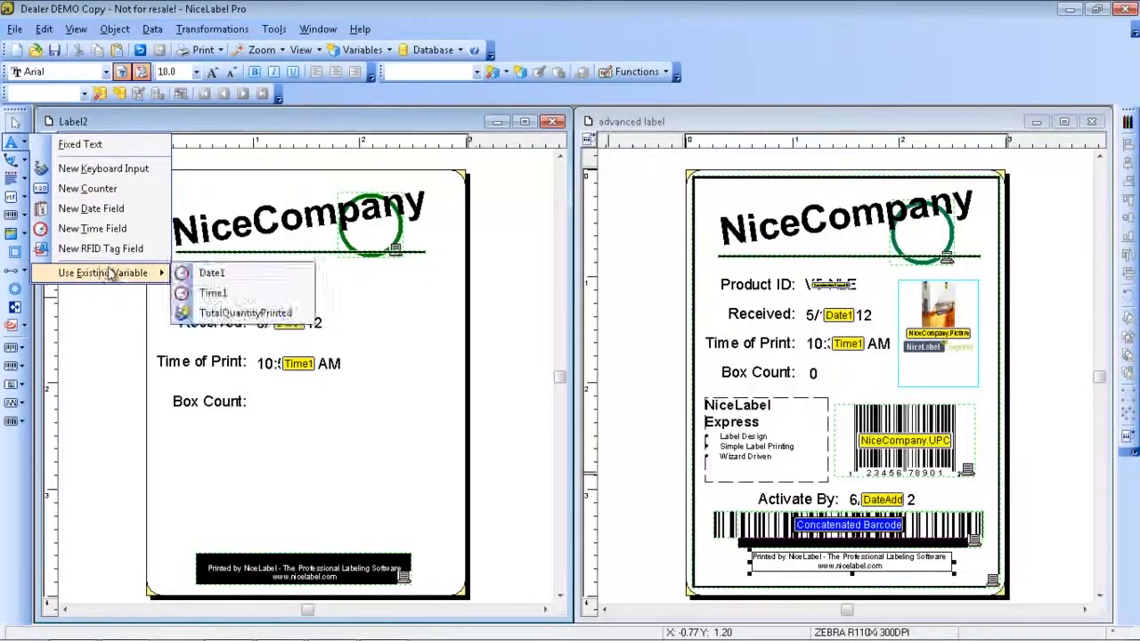
{"action": "left_click", "coordinate": [258, 315]}
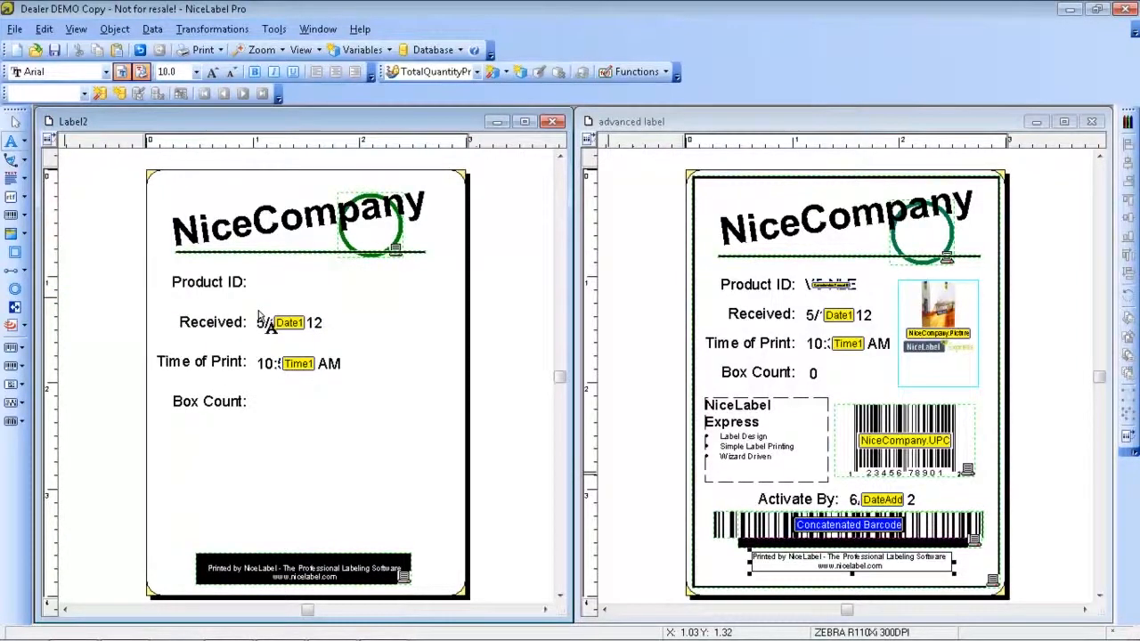
{"action": "left_click", "coordinate": [261, 403]}
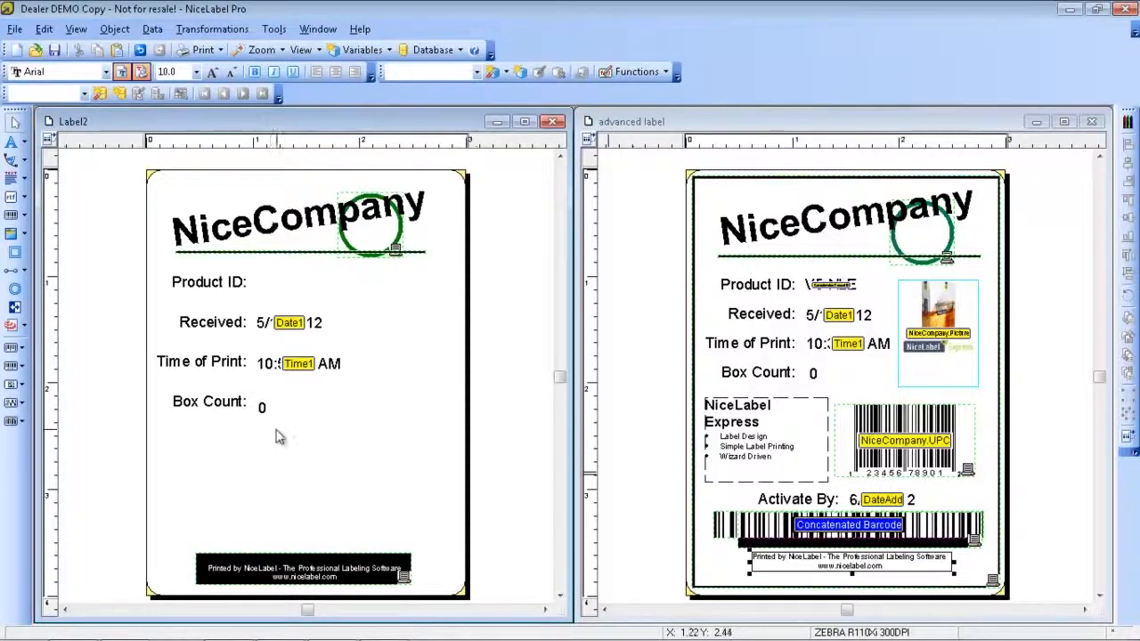
{"action": "left_click", "coordinate": [262, 406]}
{"action": "left_click_drag", "start_coordinate": [263, 406], "coordinate": [263, 399]}
{"action": "left_click", "coordinate": [300, 433]}
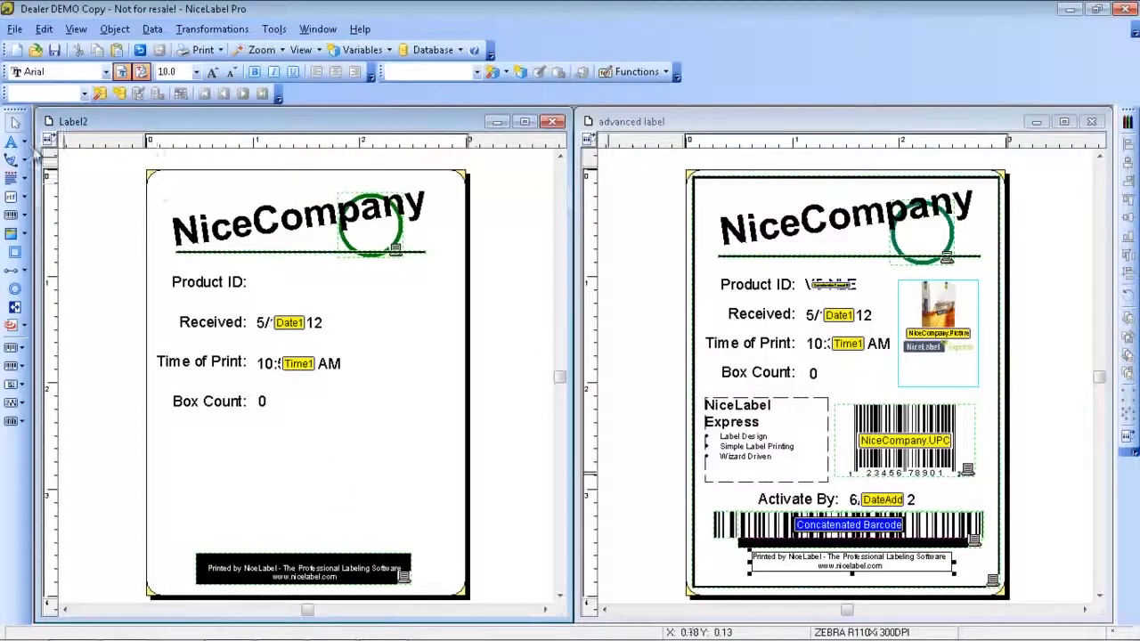
Add an incrementing counter field starting at 001, with maximum 3 digits and rollover at 999, in the empty space beyond the Box Count field.
{"action": "left_click", "coordinate": [25, 143]}
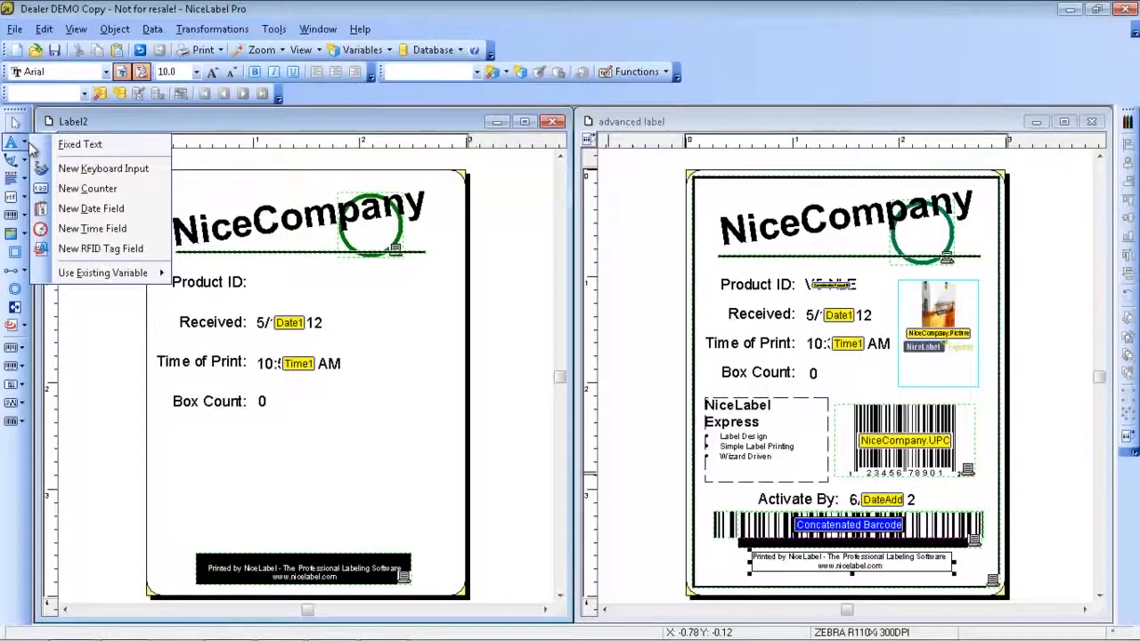
{"action": "left_click", "coordinate": [87, 189]}
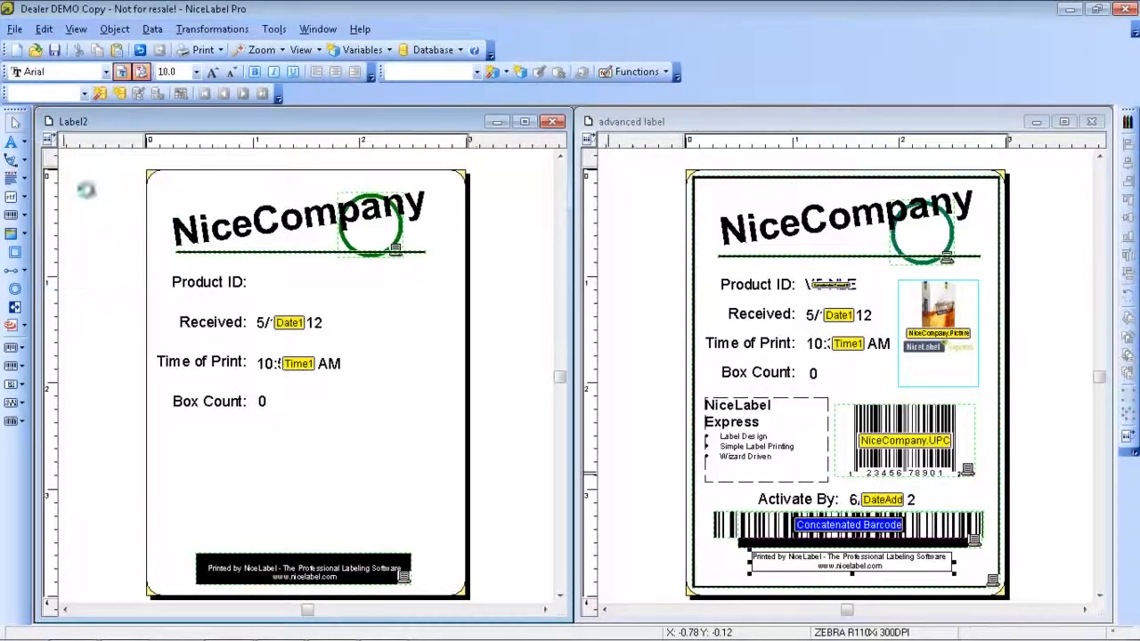
{"action": "type", "text": "001"}
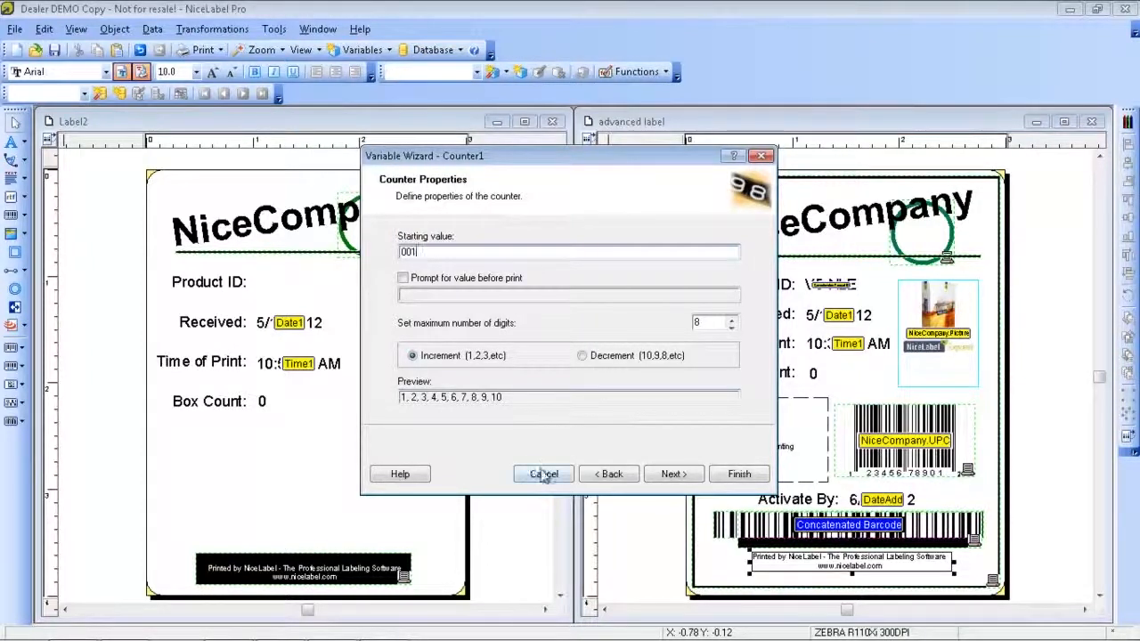
{"action": "left_click", "coordinate": [730, 327]}
{"action": "left_click", "coordinate": [731, 327]}
{"action": "left_click", "coordinate": [731, 328]}
{"action": "left_click", "coordinate": [731, 328]}
{"action": "left_click", "coordinate": [731, 327]}
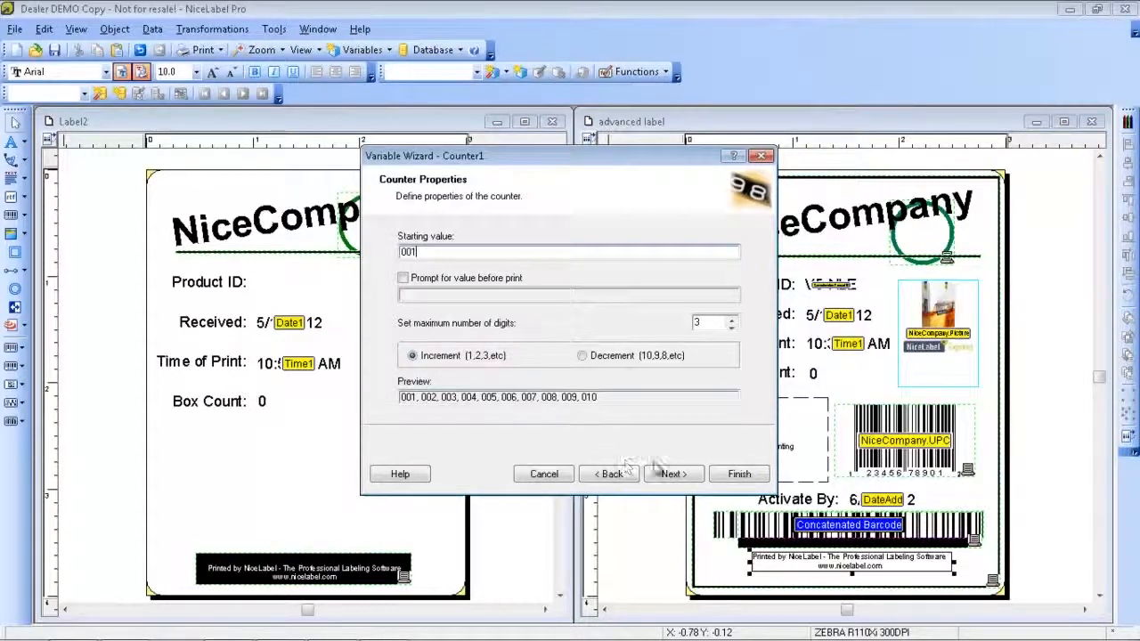
{"action": "left_click", "coordinate": [669, 475]}
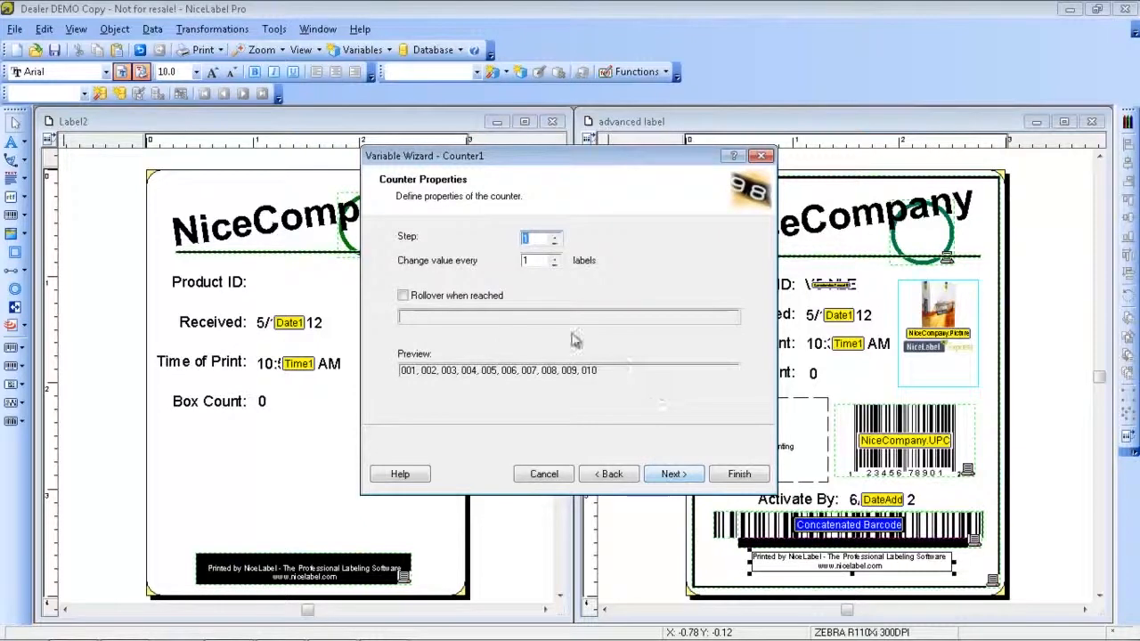
{"action": "left_click", "coordinate": [405, 296]}
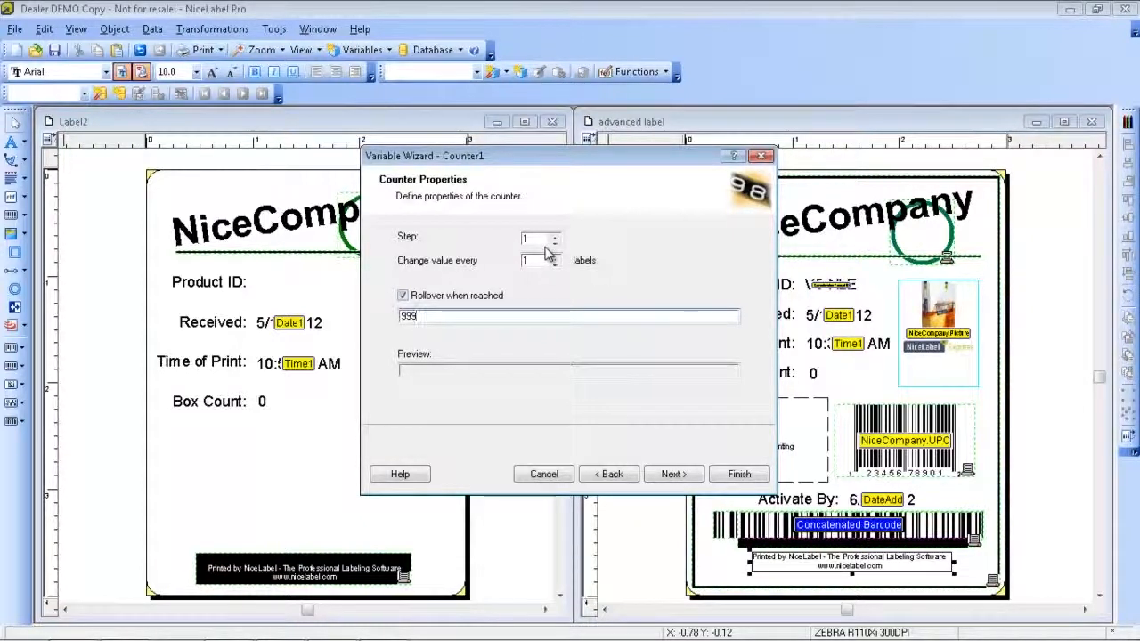
{"action": "left_click", "coordinate": [739, 473]}
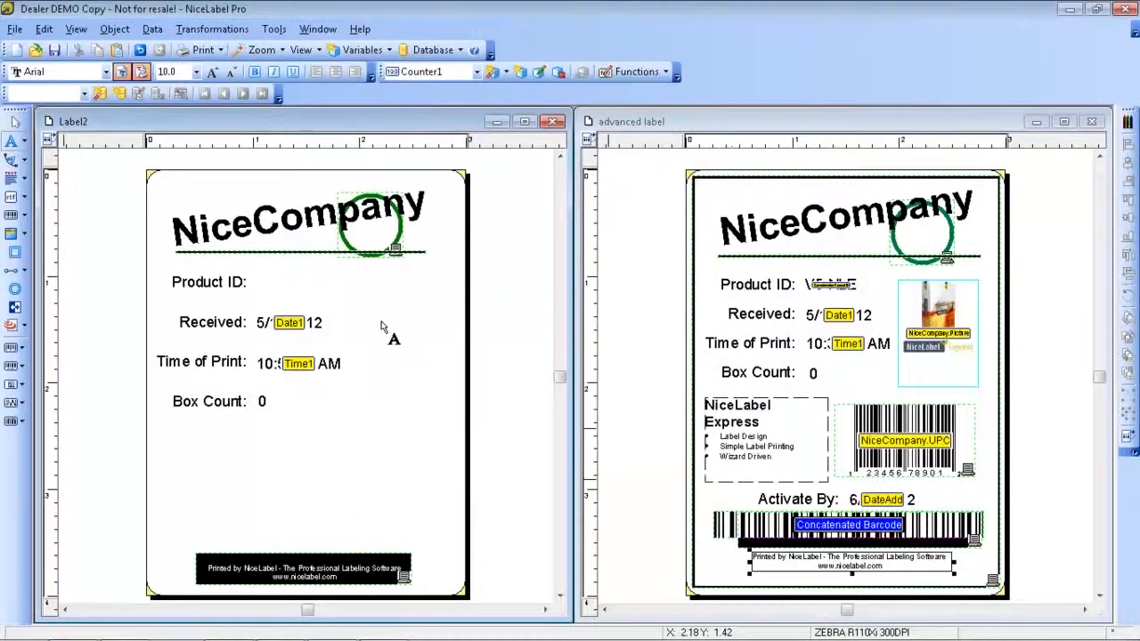
{"action": "left_click", "coordinate": [362, 402]}
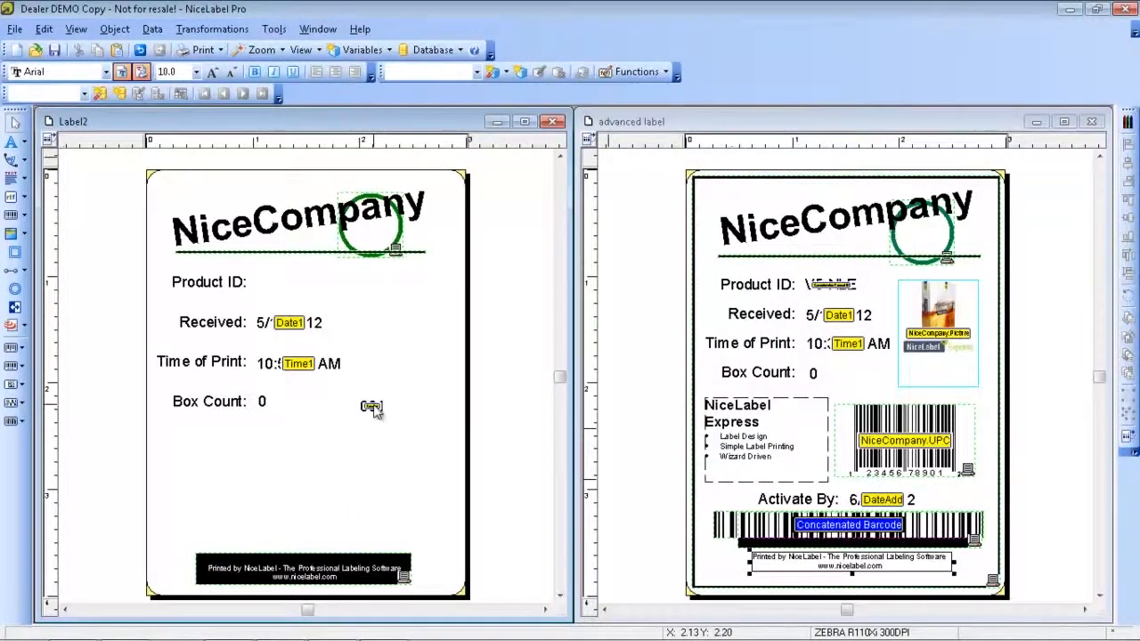
Delete the counter field from Label2.
{"action": "left_click", "coordinate": [374, 407]}
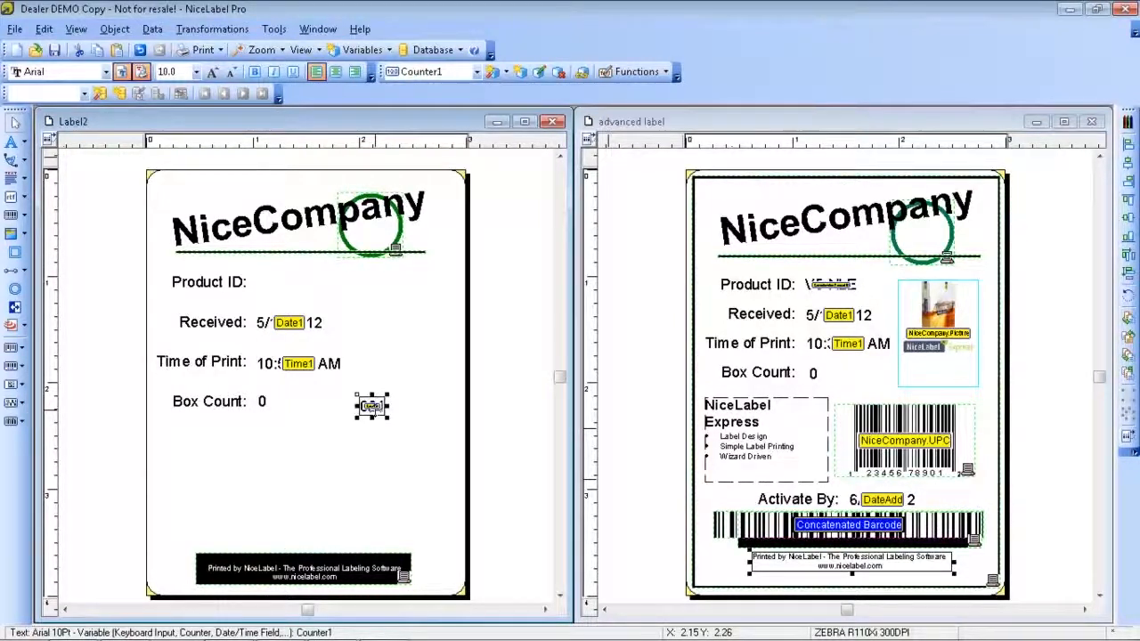
{"action": "key", "text": "Delete"}
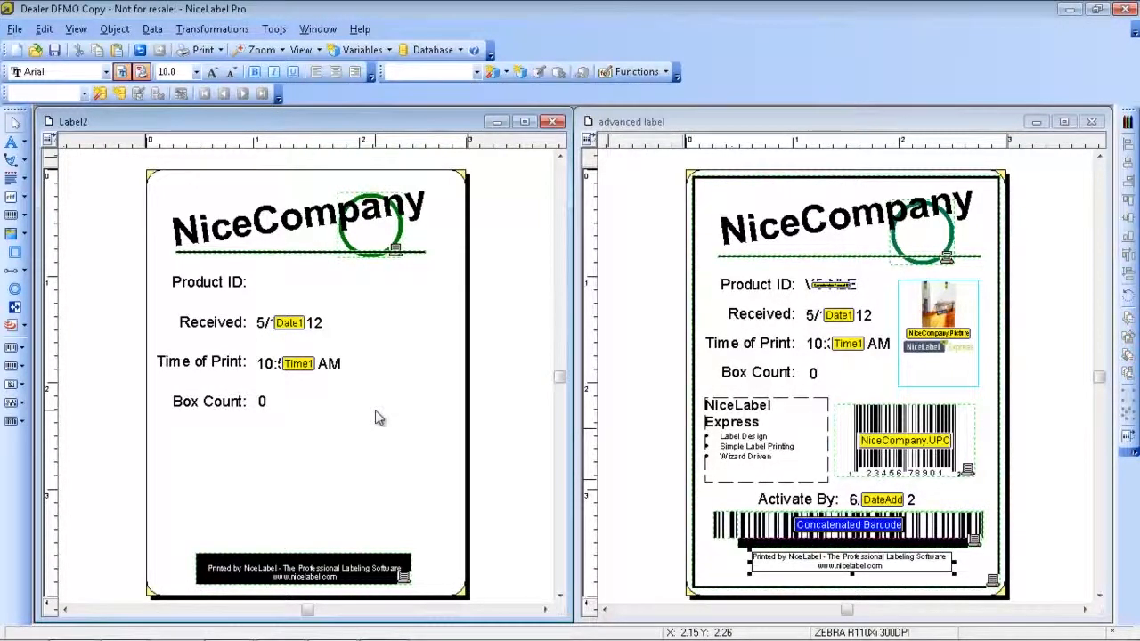
Display the design grid on the labels and hide it again.
{"action": "left_click", "coordinate": [76, 29]}
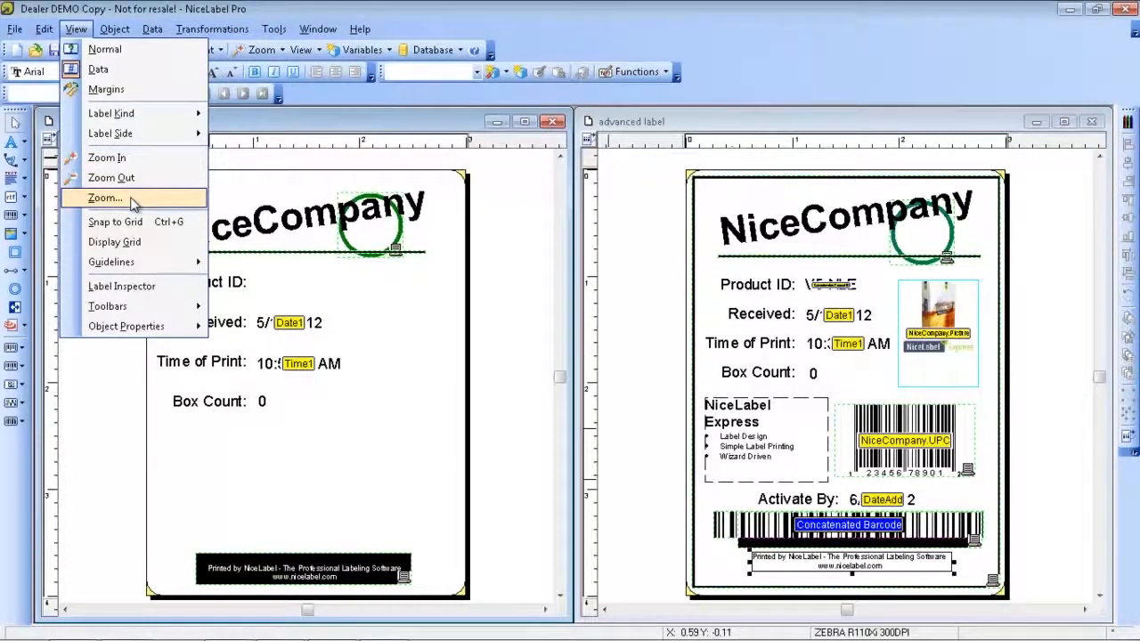
{"action": "left_click", "coordinate": [115, 242]}
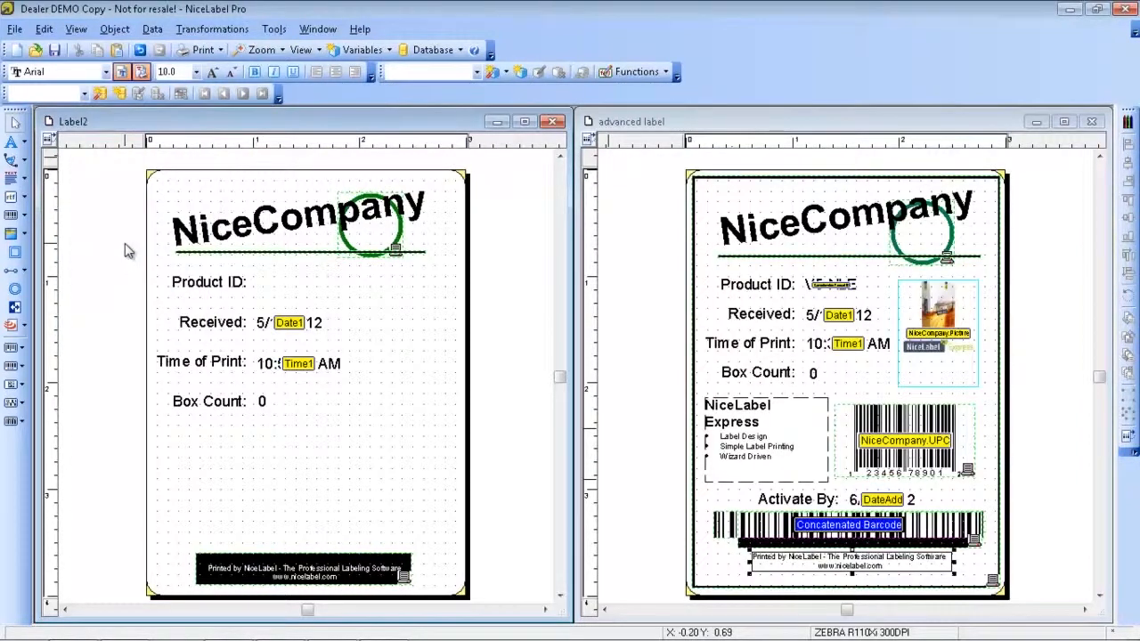
{"action": "left_click", "coordinate": [83, 32]}
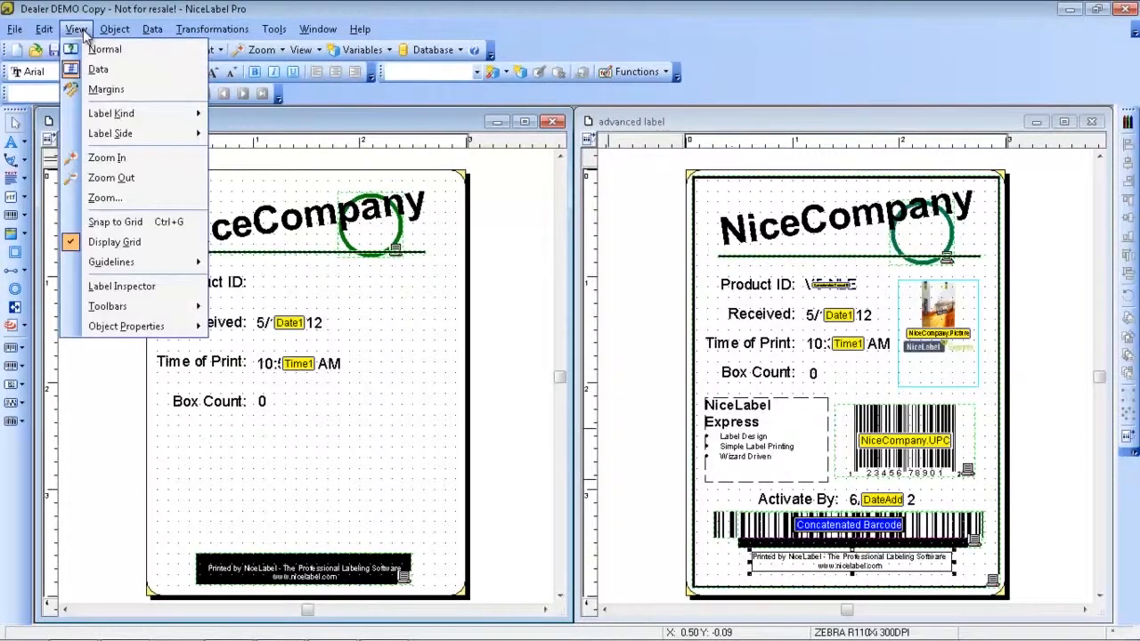
{"action": "left_click", "coordinate": [138, 246]}
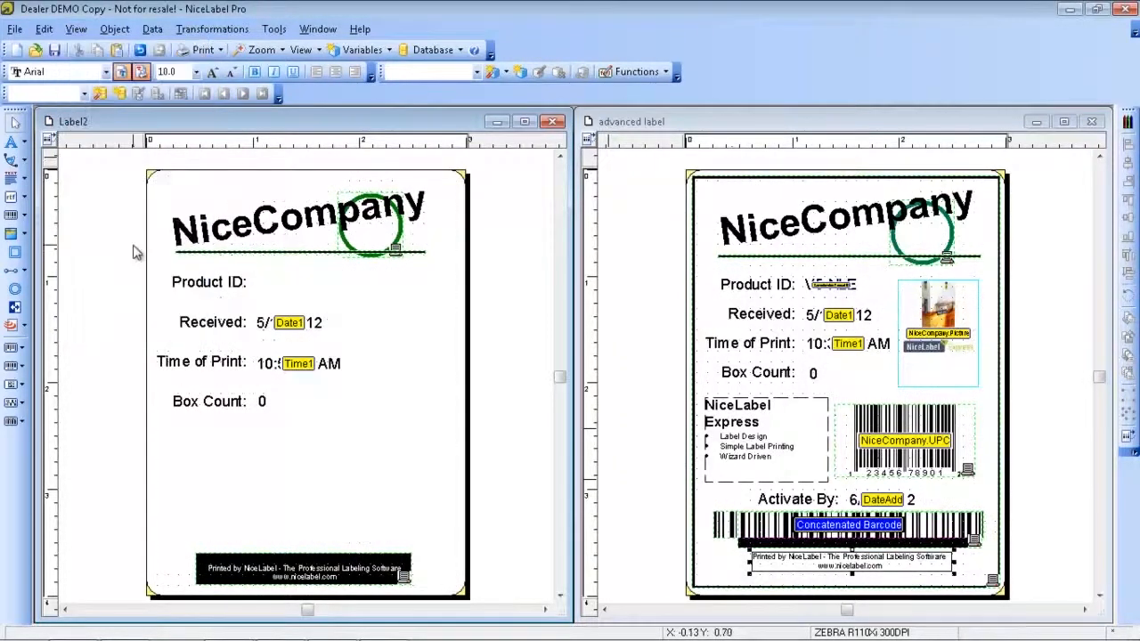
Add a horizontal guideline to Label2 and move it to about 1.86 inches, just under the Time of Print row.
{"action": "left_click", "coordinate": [88, 34]}
{"action": "mouse_move", "coordinate": [149, 267]}
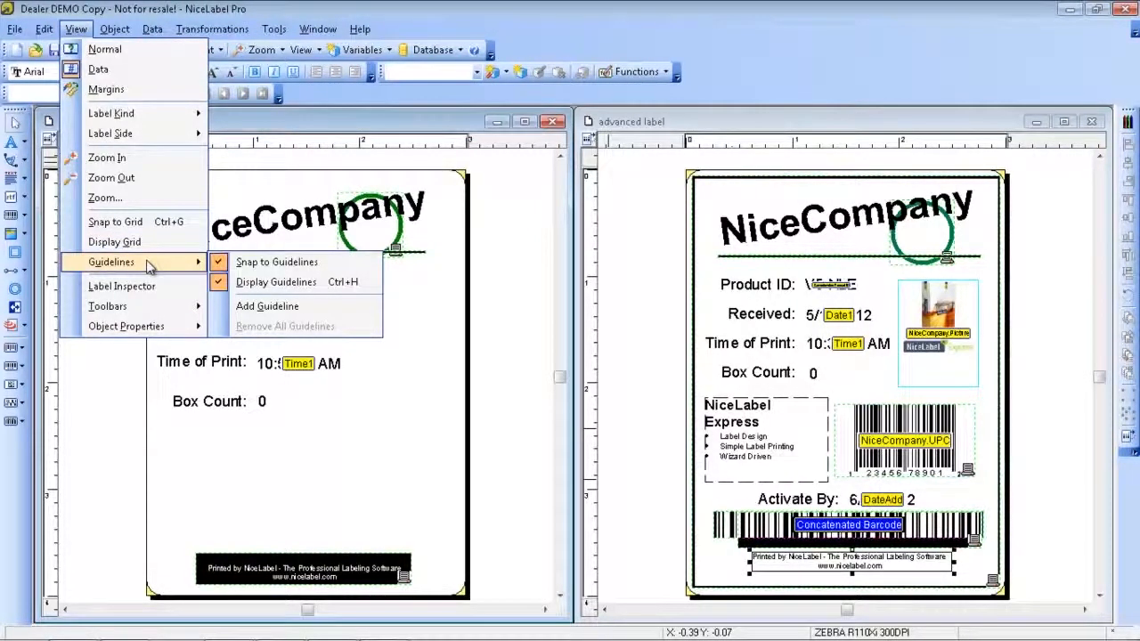
{"action": "left_click", "coordinate": [271, 307]}
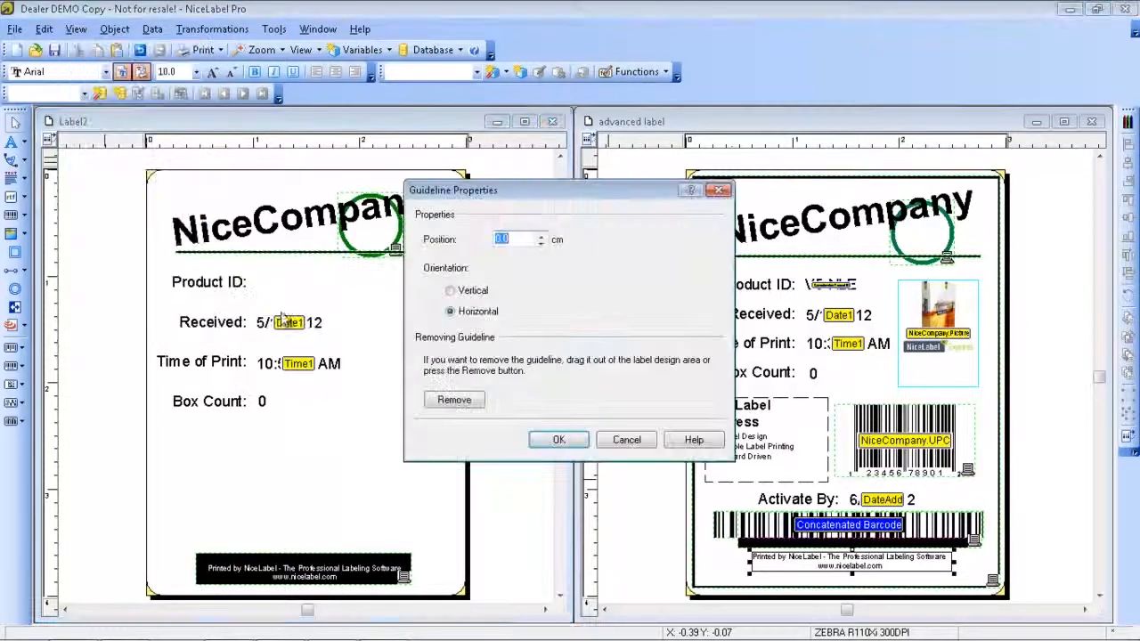
{"action": "left_click", "coordinate": [558, 439]}
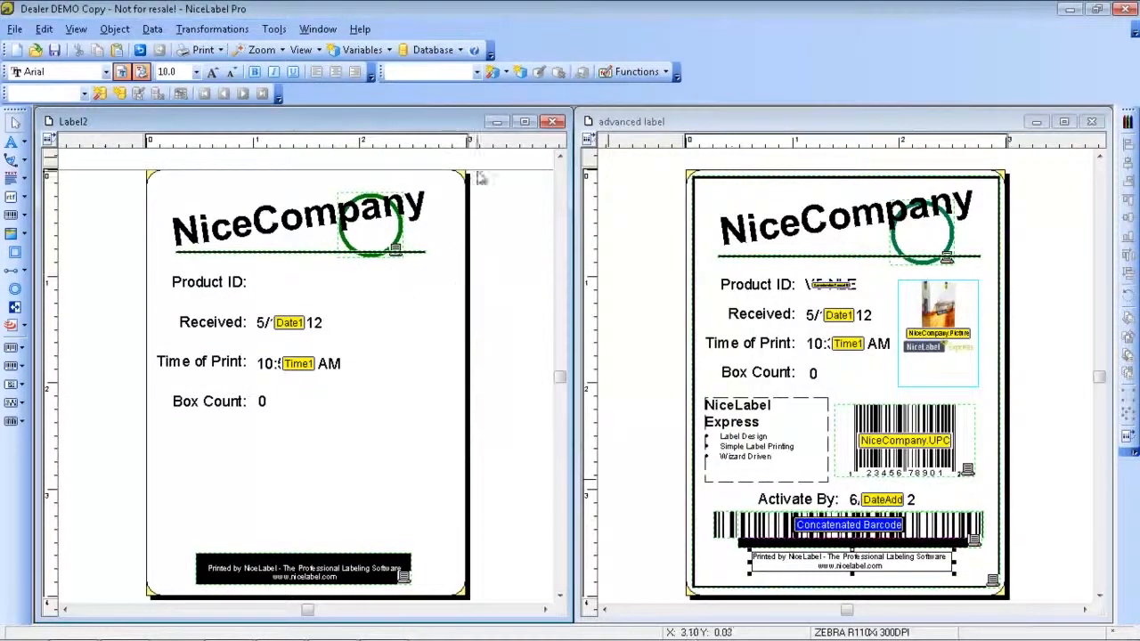
{"action": "left_click_drag", "start_coordinate": [480, 178], "coordinate": [451, 370]}
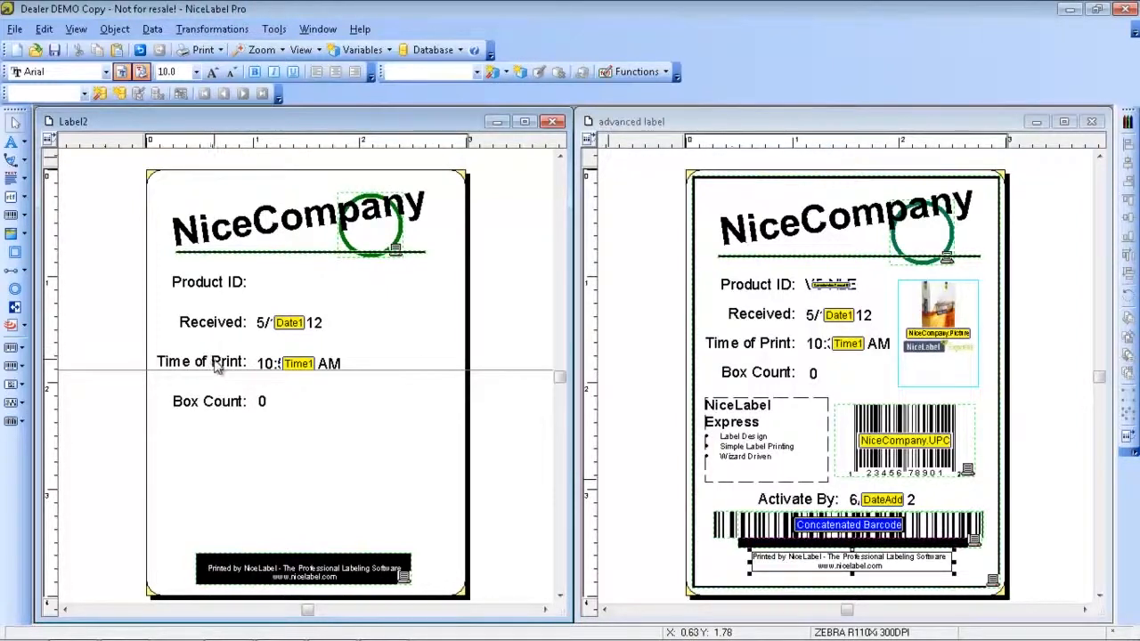
{"action": "left_click_drag", "start_coordinate": [425, 371], "coordinate": [424, 368]}
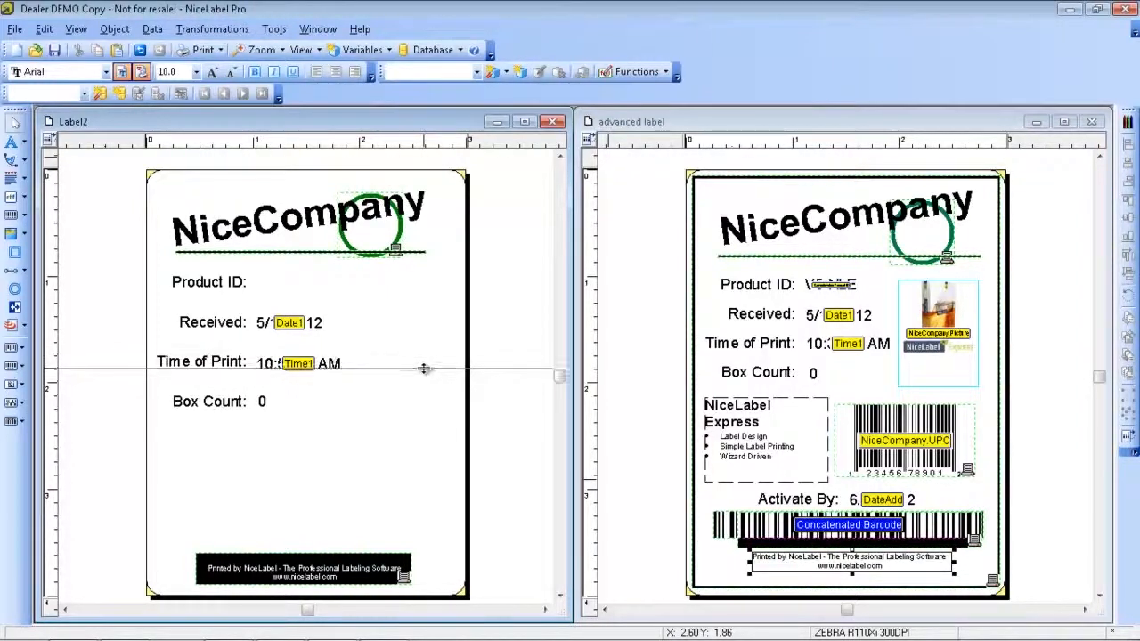
Hide the guidelines on Label2.
{"action": "left_click", "coordinate": [77, 28]}
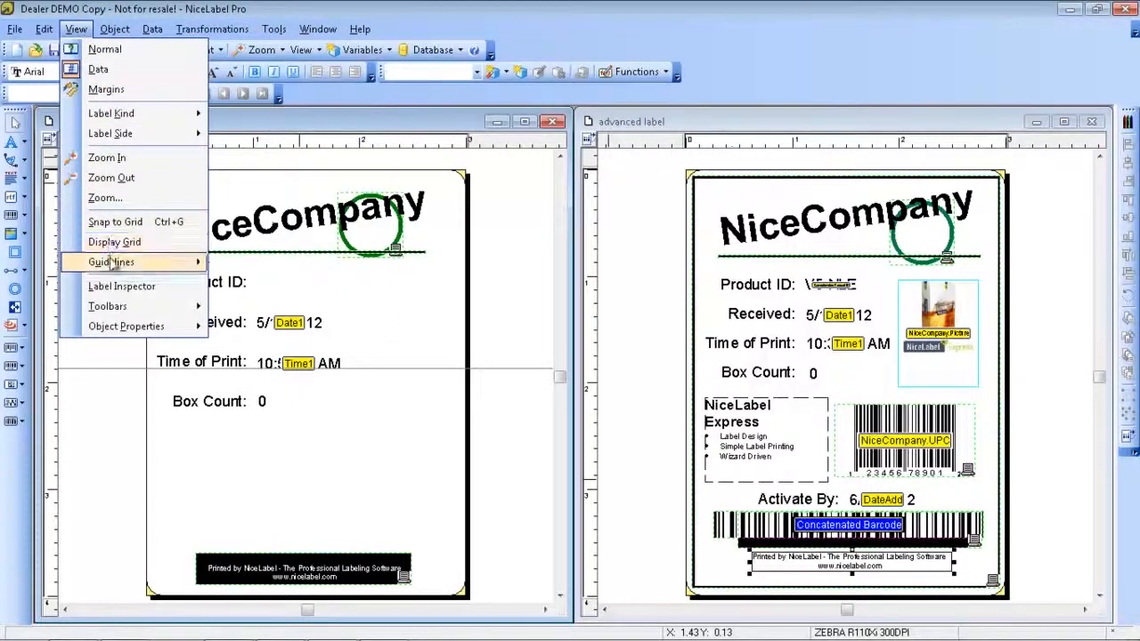
{"action": "mouse_move", "coordinate": [110, 262]}
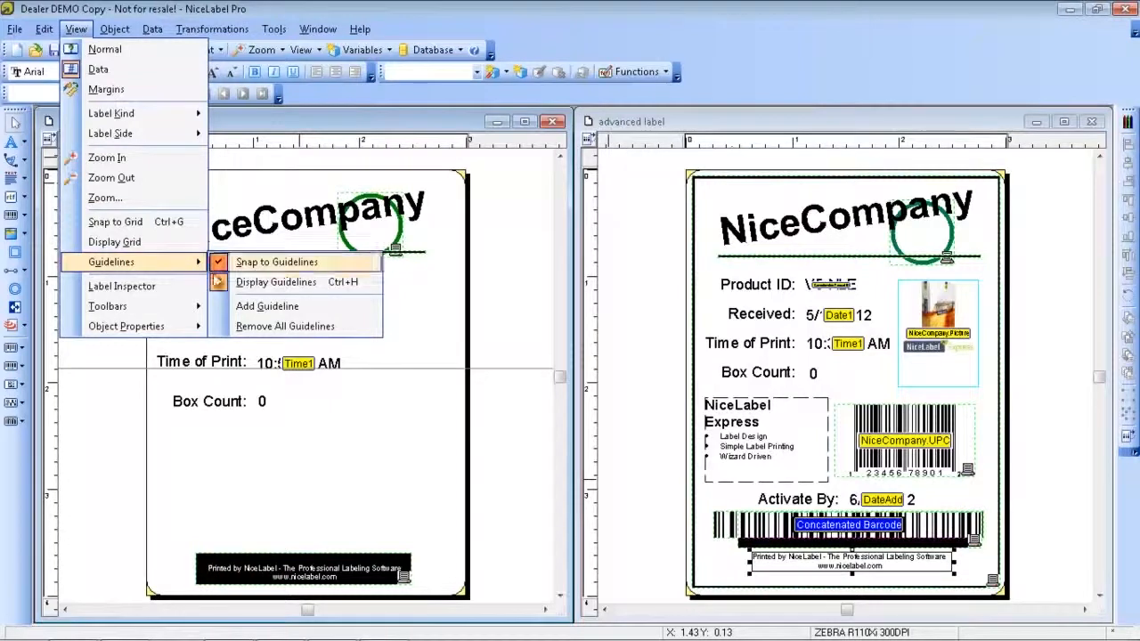
{"action": "left_click", "coordinate": [230, 283]}
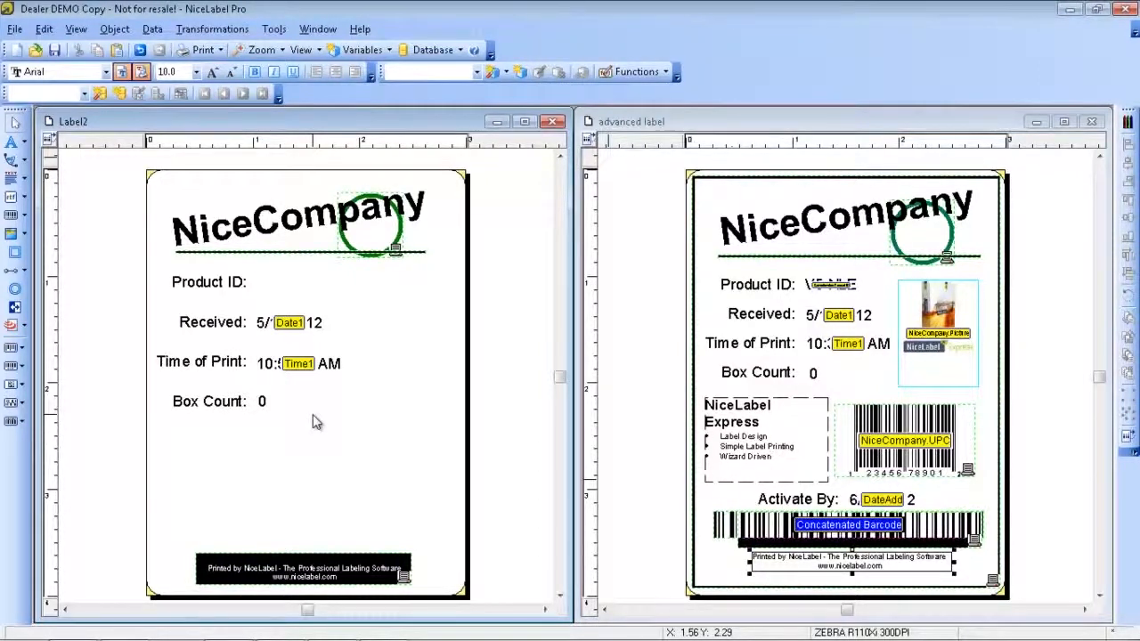
Switch to the Advanced Label Design folder and open the Example database in Microsoft Access.
{"action": "mouse_move", "coordinate": [401, 632]}
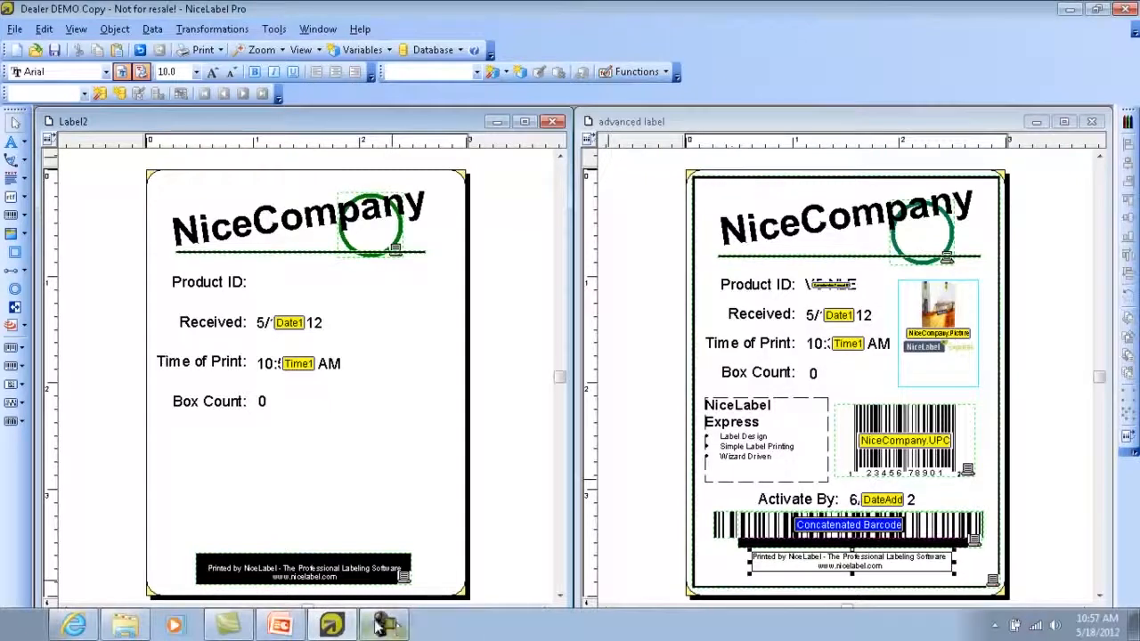
{"action": "left_click", "coordinate": [143, 623]}
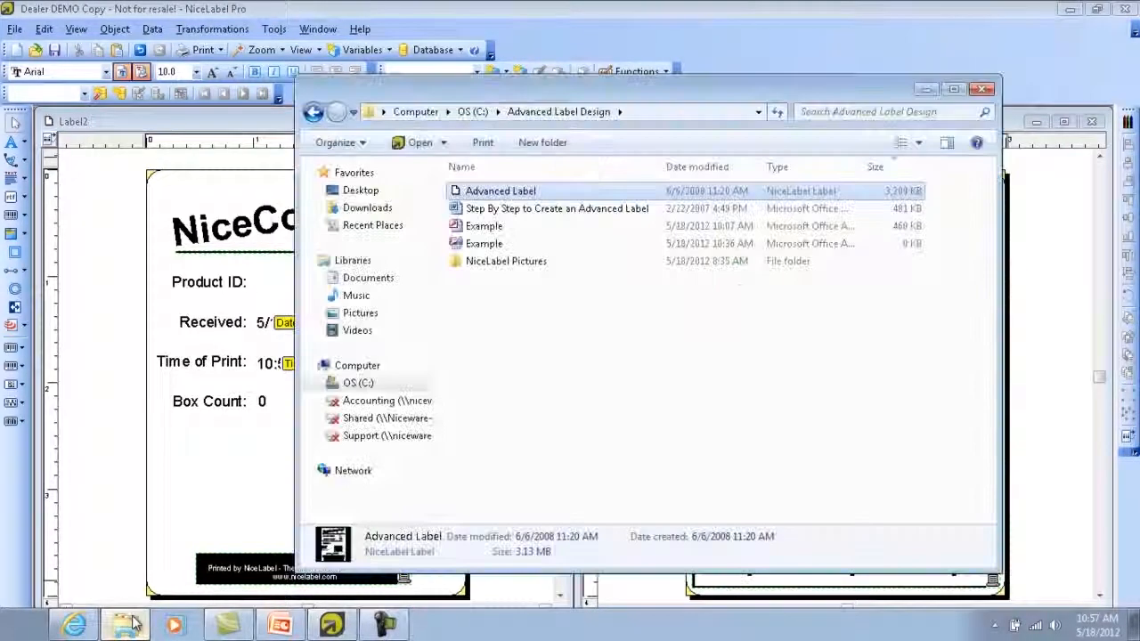
{"action": "left_click", "coordinate": [494, 229]}
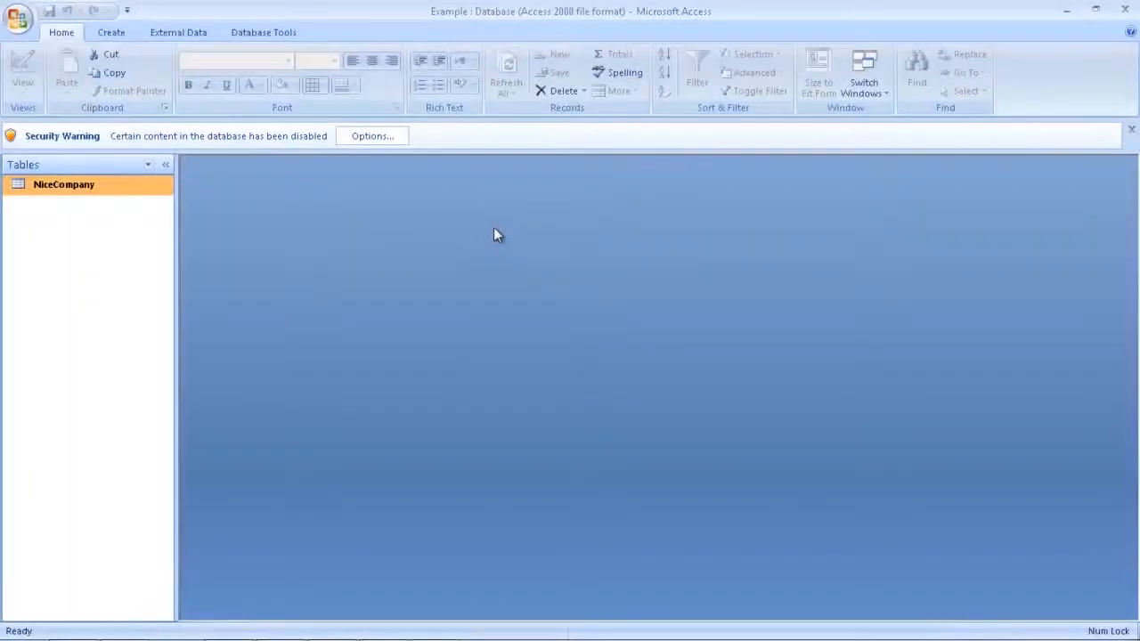
Look over the NiceCompany table and close Access, then view the NiceLabel Pictures folder and return to the labels in NiceLabel Pro.
{"action": "double_click", "coordinate": [72, 187]}
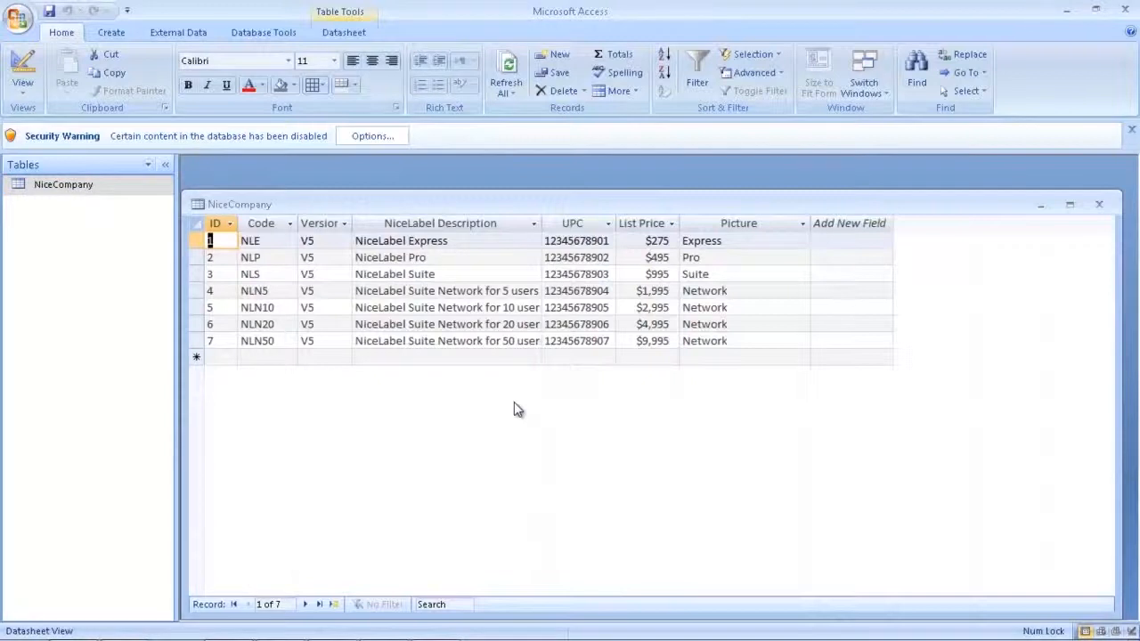
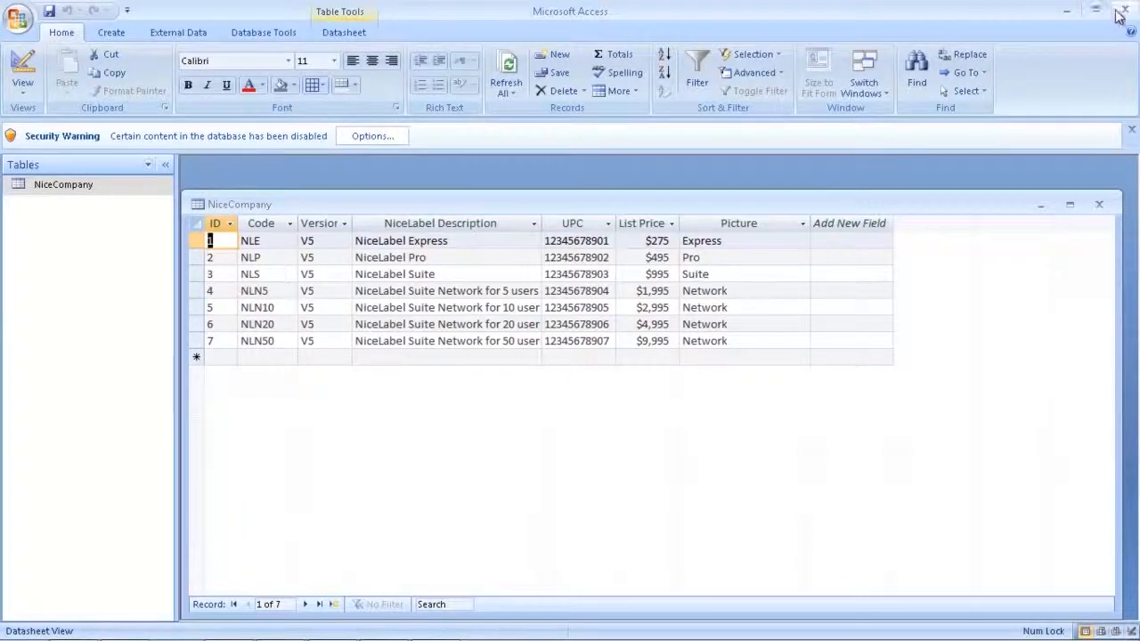
{"action": "left_click", "coordinate": [1125, 8]}
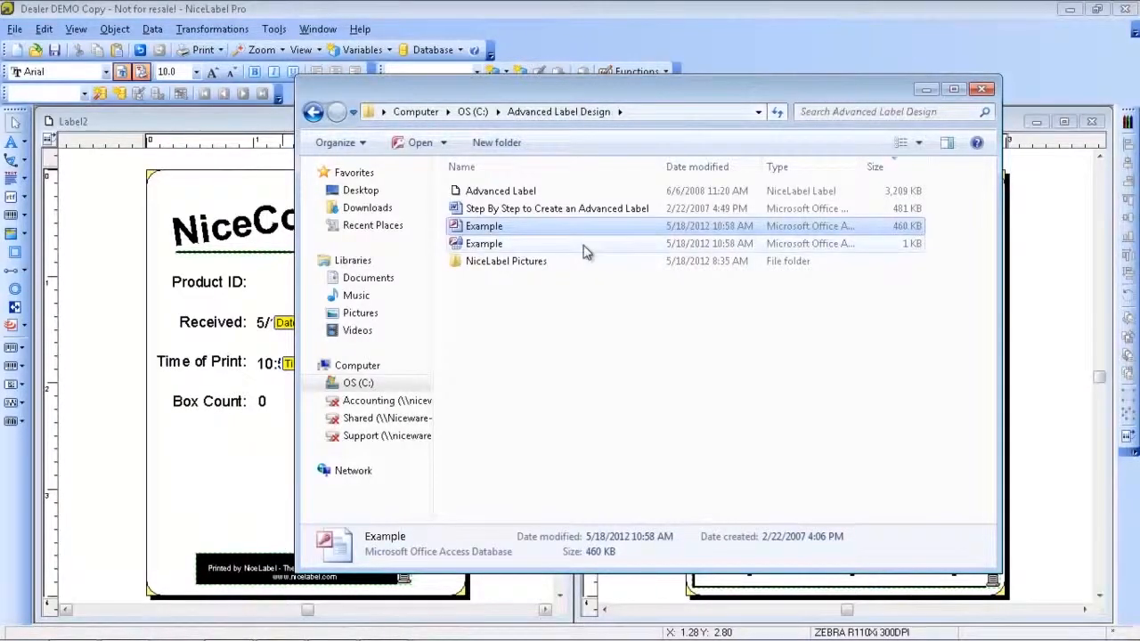
{"action": "double_click", "coordinate": [526, 263]}
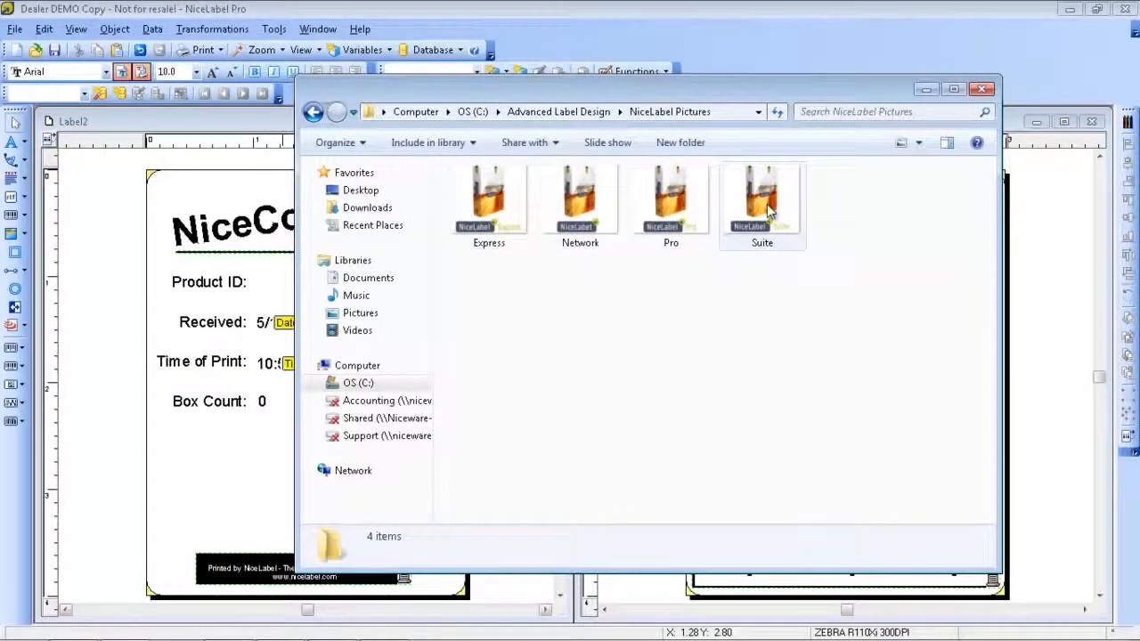
{"action": "left_click", "coordinate": [312, 113]}
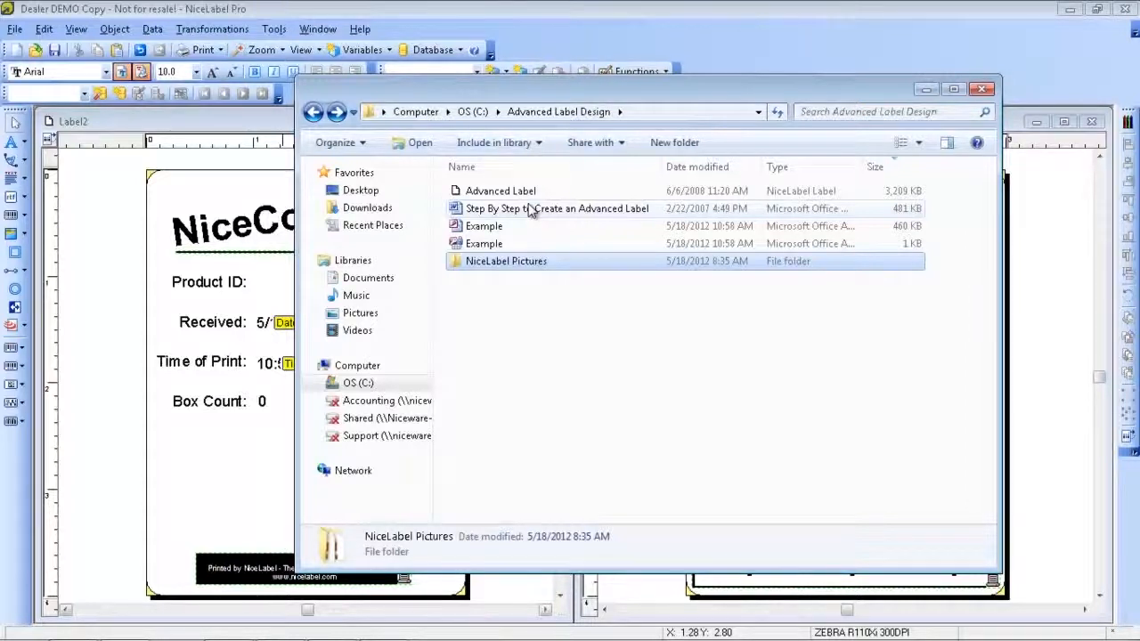
{"action": "left_click", "coordinate": [926, 89]}
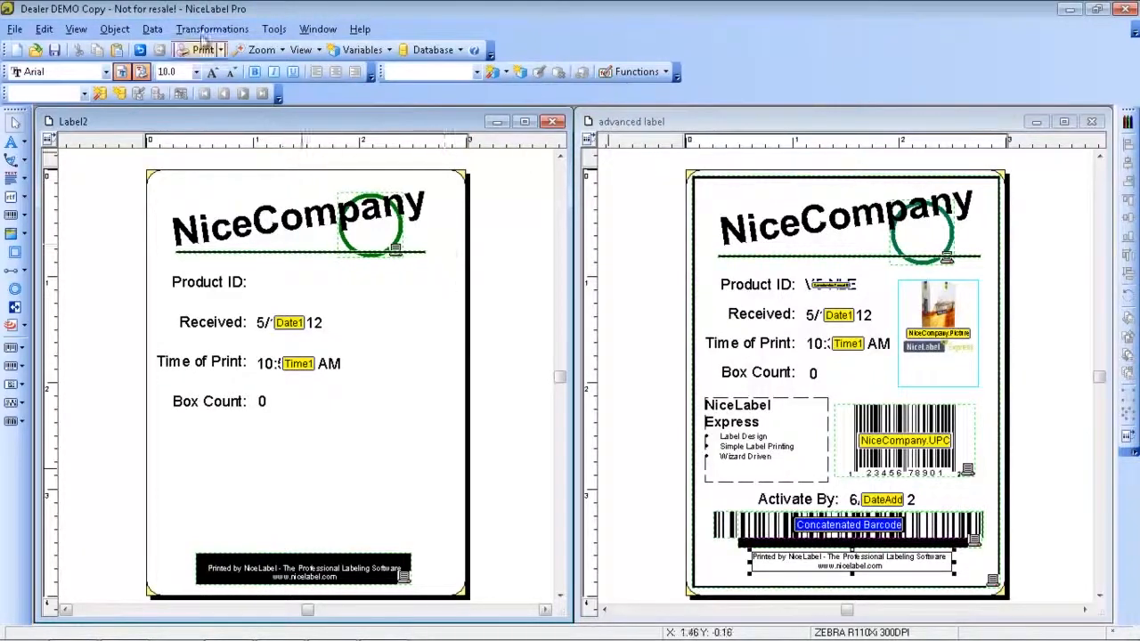
Start a wizard-based database connection for Label2 with direct access to Example.mdb in Advanced Label Design, using the NiceCompany table.
{"action": "left_click", "coordinate": [155, 31]}
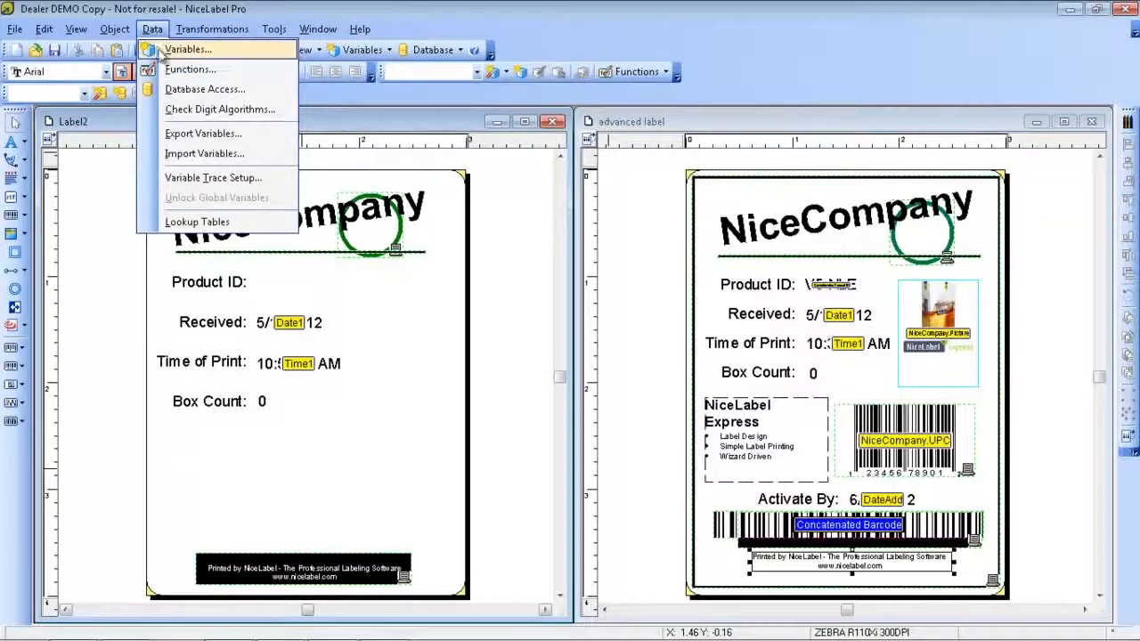
{"action": "left_click", "coordinate": [196, 93]}
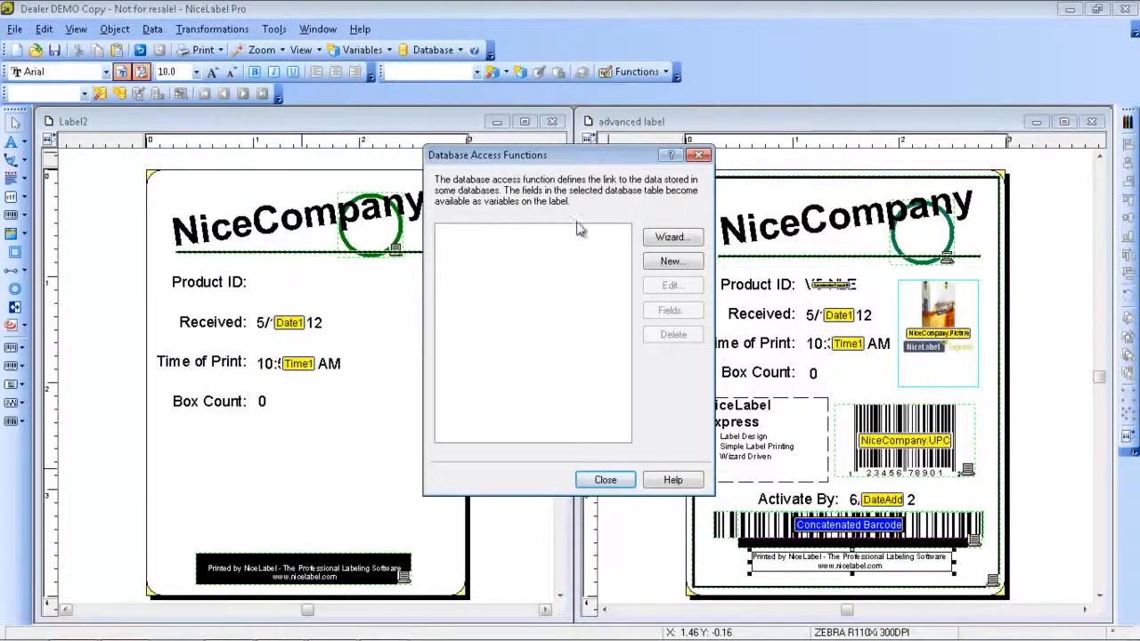
{"action": "left_click", "coordinate": [673, 238]}
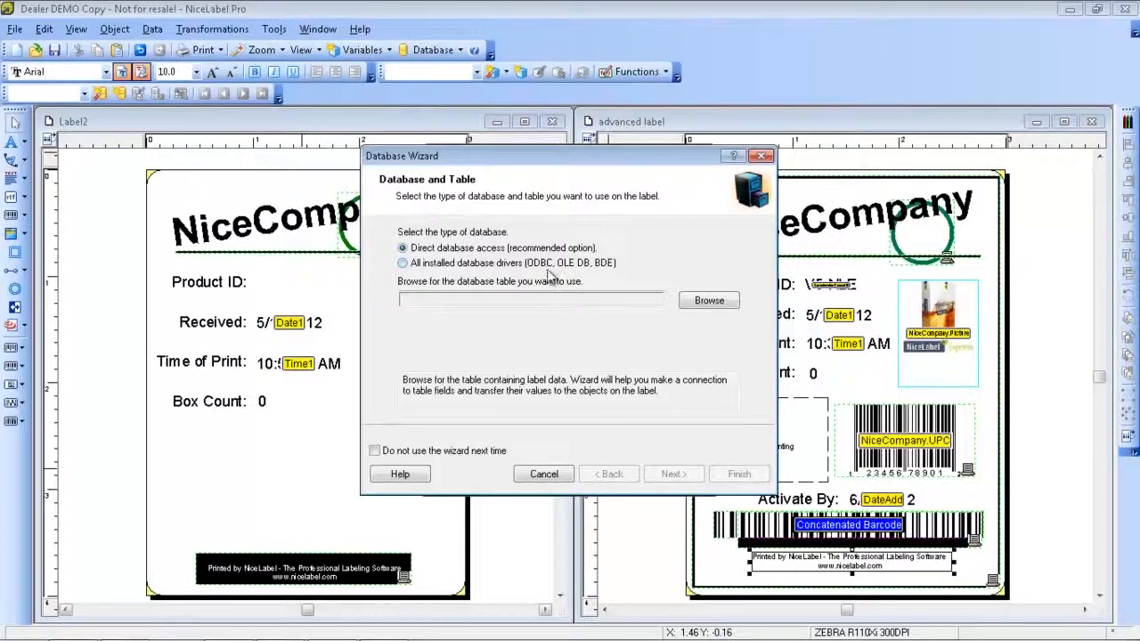
{"action": "left_click", "coordinate": [699, 304]}
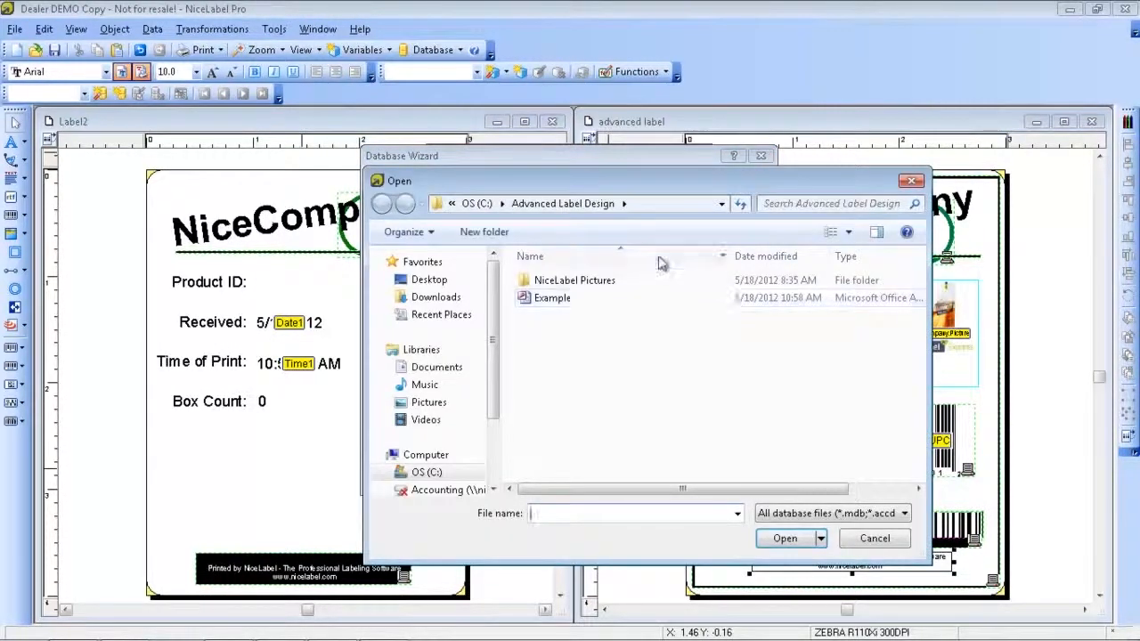
{"action": "left_click_drag", "start_coordinate": [584, 191], "coordinate": [563, 216]}
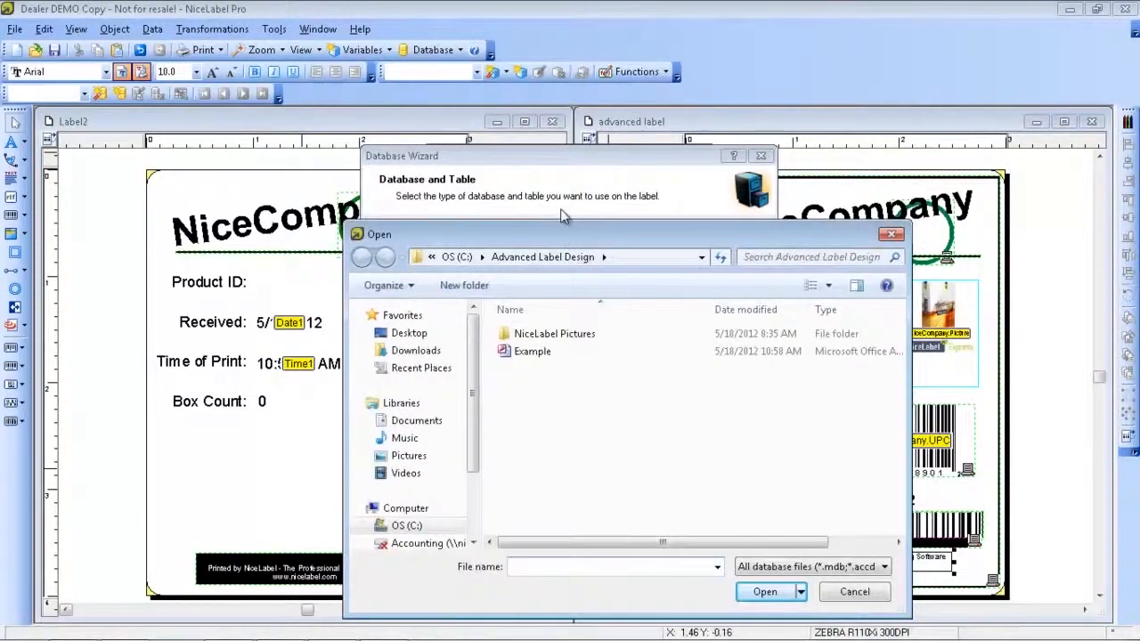
{"action": "left_click", "coordinate": [531, 353]}
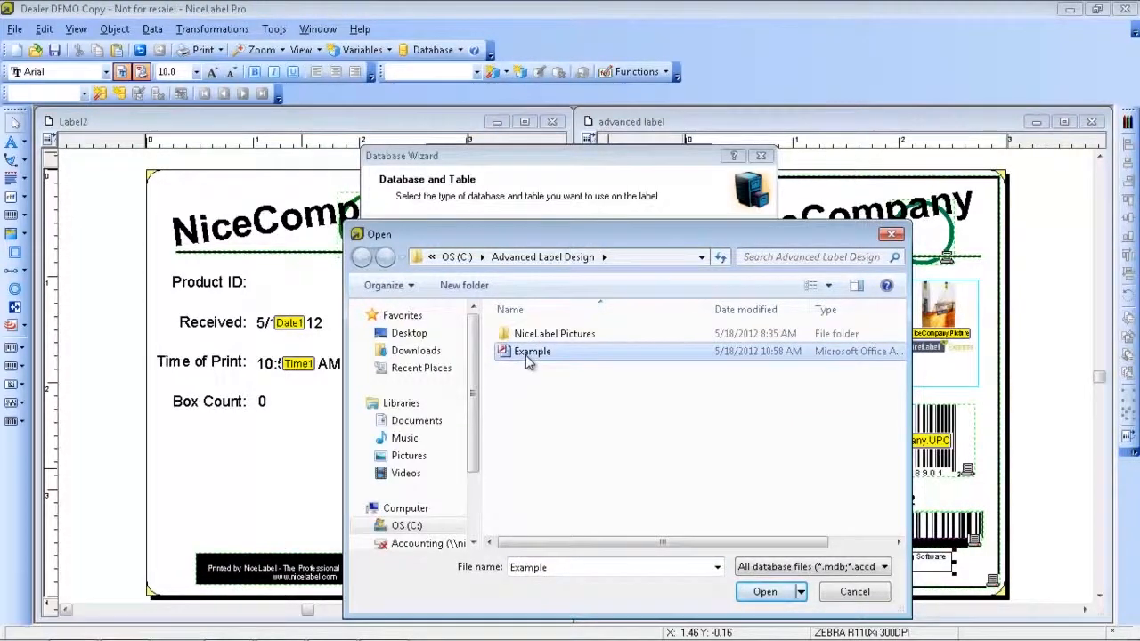
{"action": "left_click", "coordinate": [752, 591]}
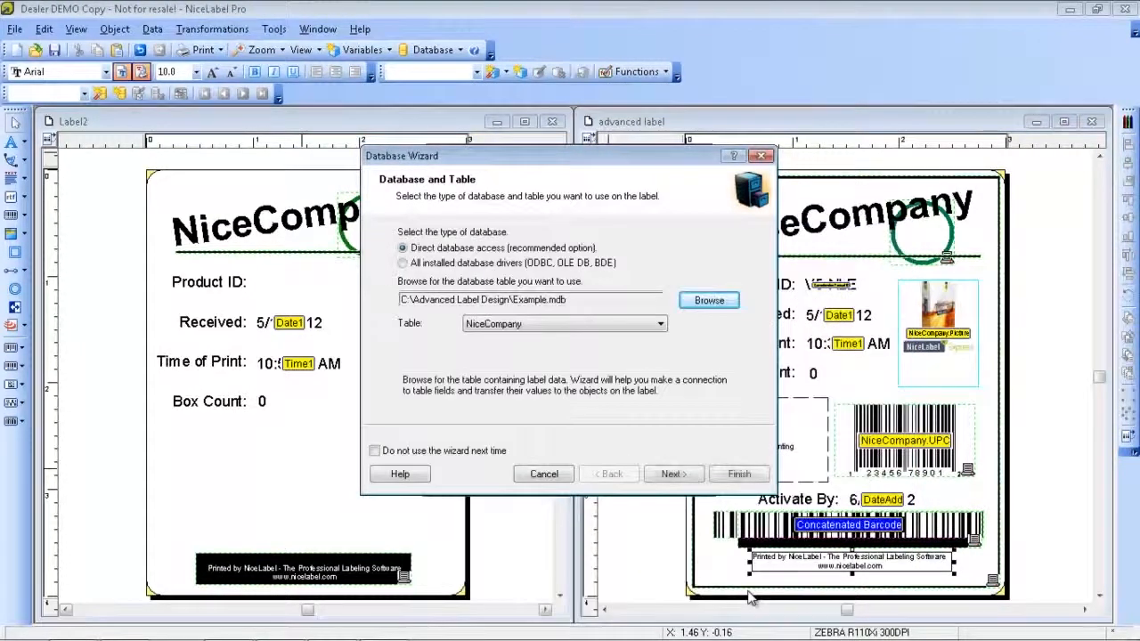
{"action": "left_click", "coordinate": [615, 326]}
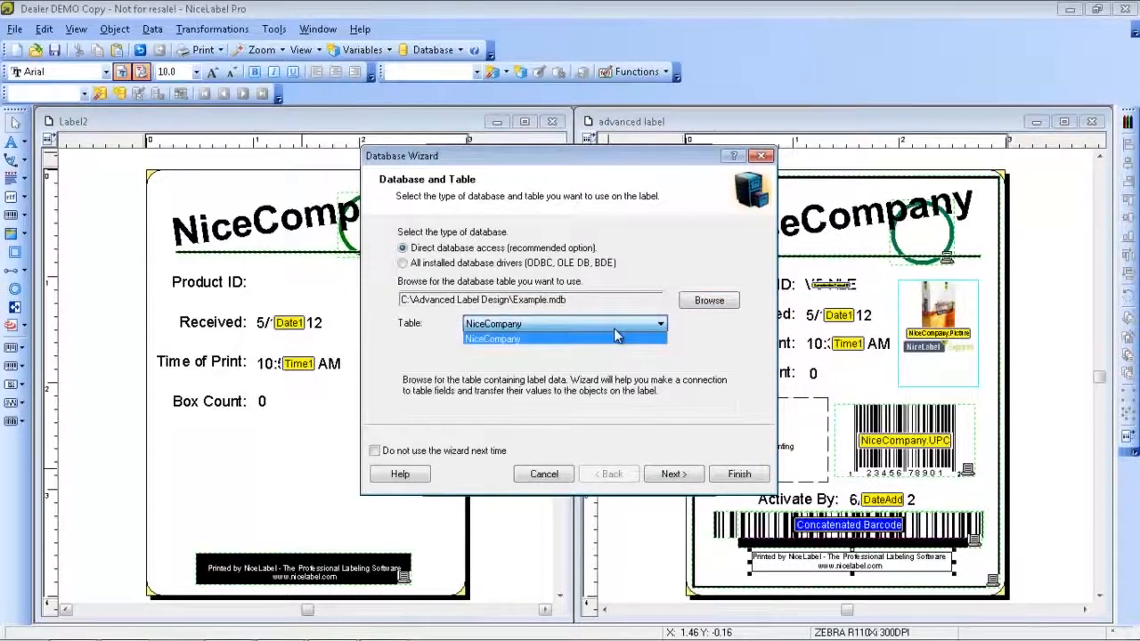
{"action": "left_click", "coordinate": [623, 361]}
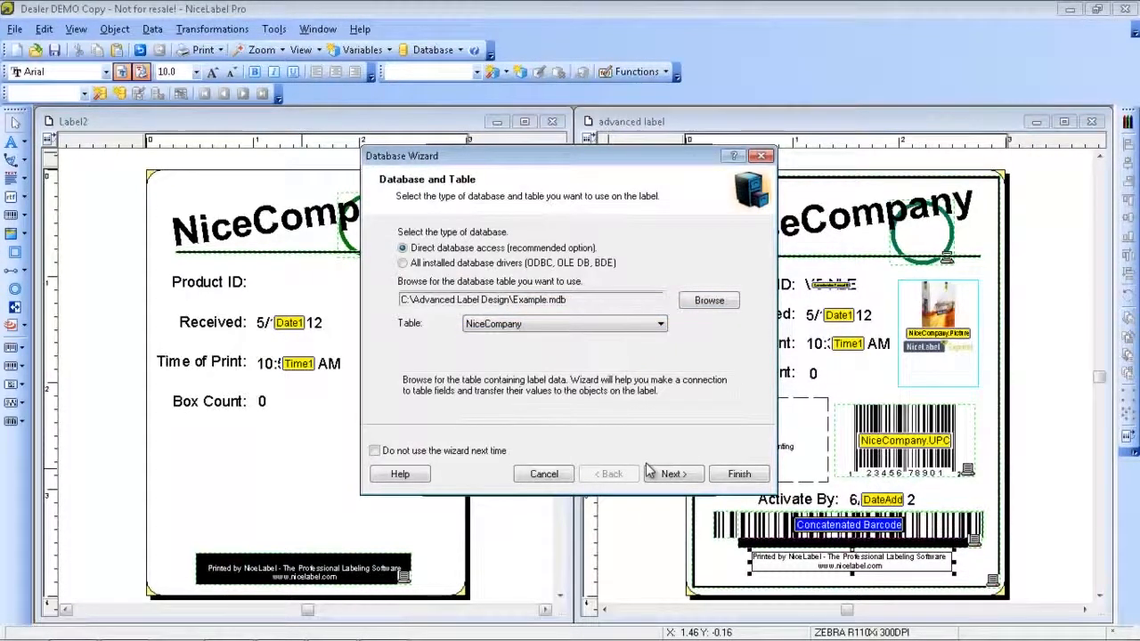
Complete the database wizard with all fields, all records, one label per record, and manual linking of the fields to objects.
{"action": "left_click", "coordinate": [674, 474]}
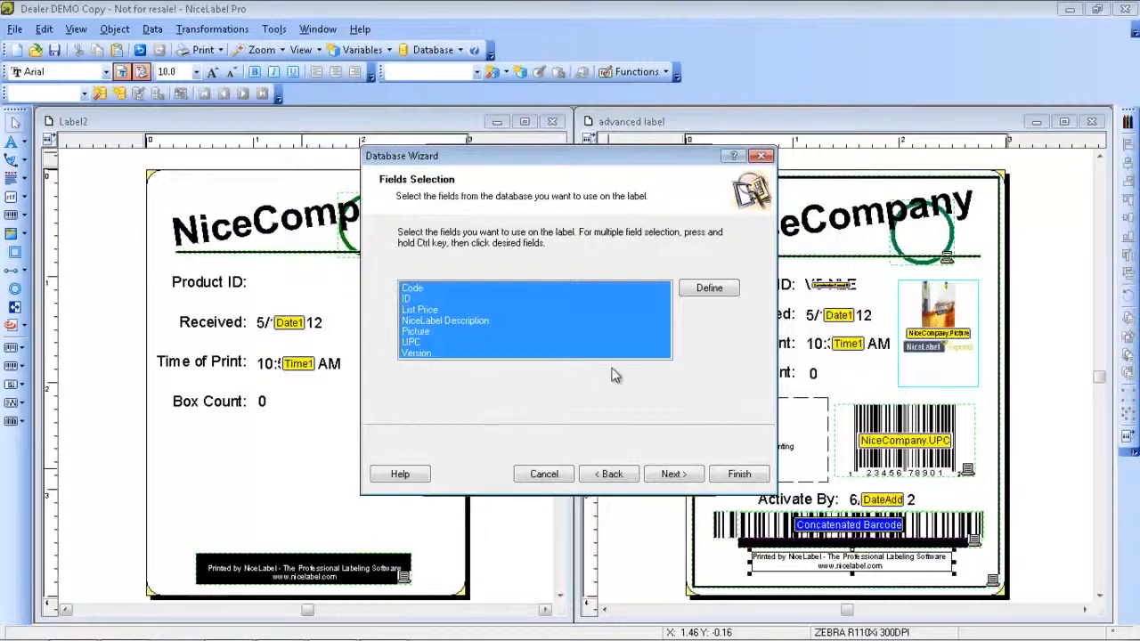
{"action": "left_click", "coordinate": [687, 481]}
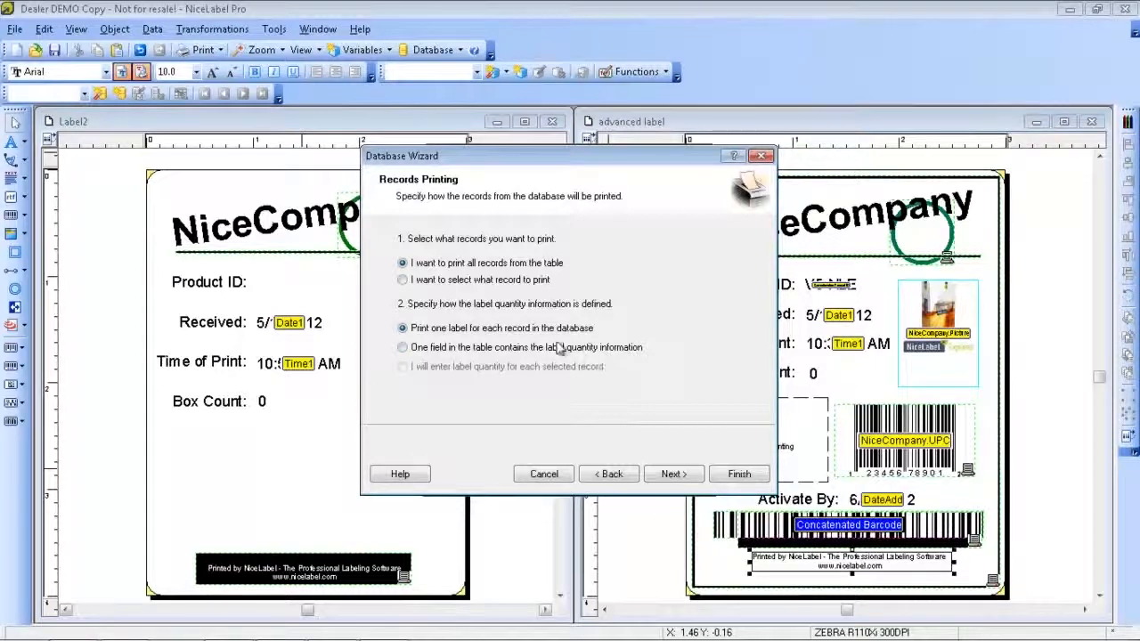
{"action": "left_click", "coordinate": [674, 478]}
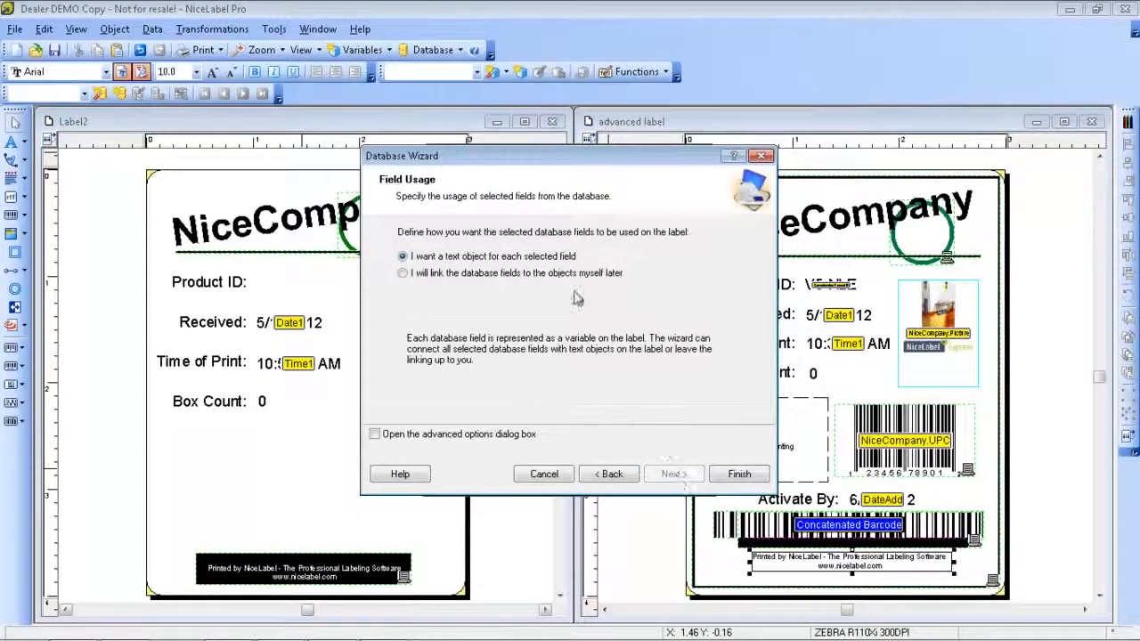
{"action": "left_click", "coordinate": [402, 273]}
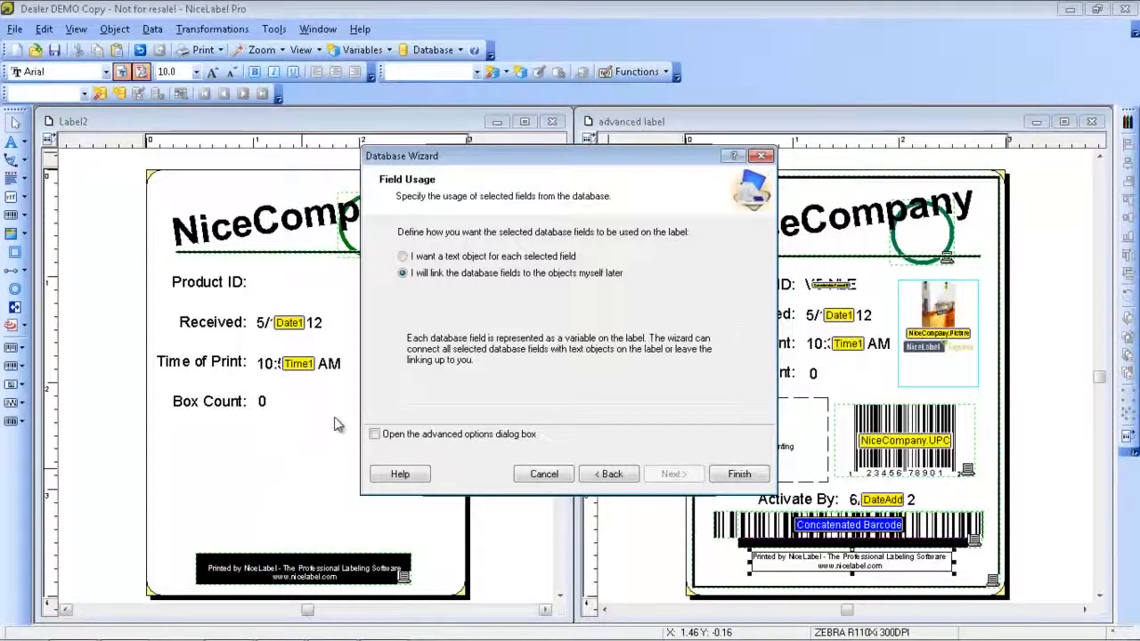
{"action": "left_click", "coordinate": [739, 475]}
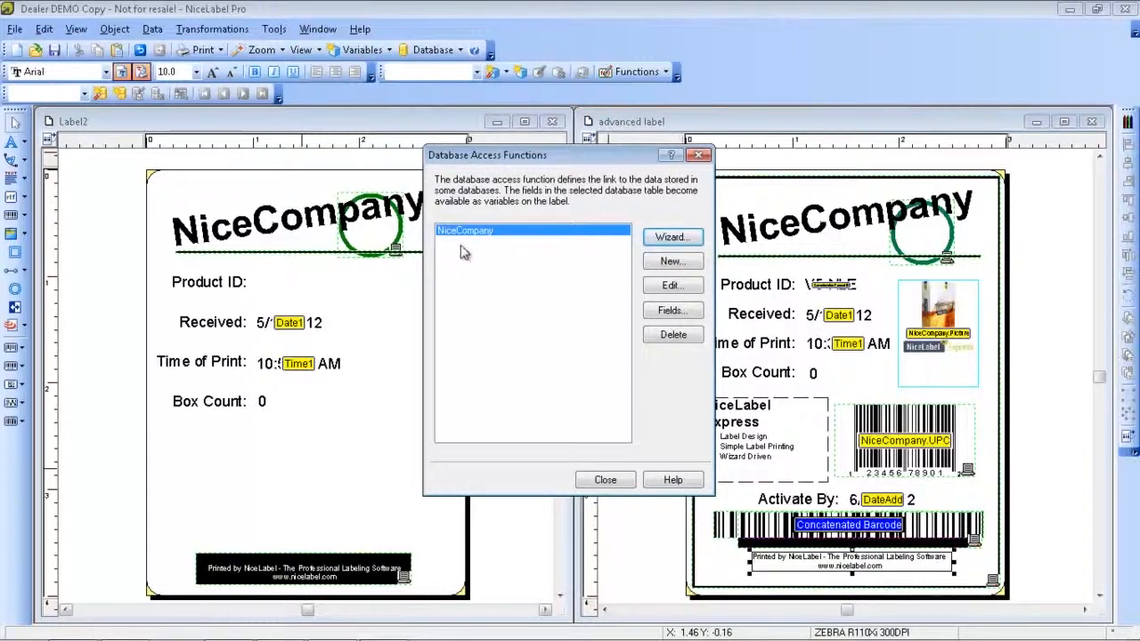
{"action": "left_click", "coordinate": [606, 480]}
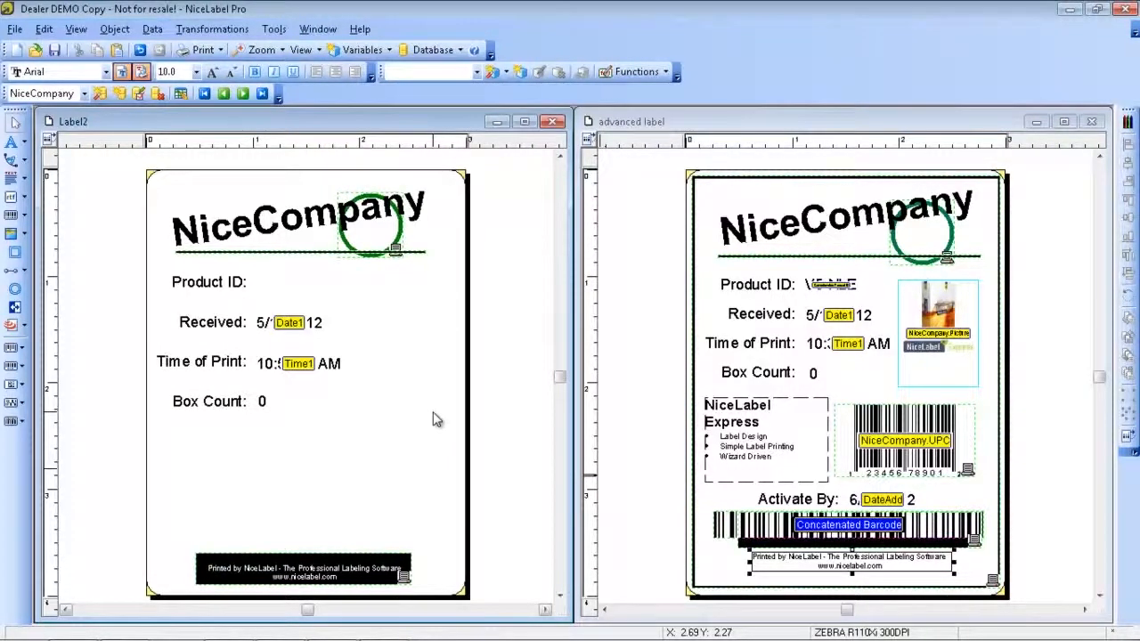
Review the label's variable list for the NiceCompany database fields and close it.
{"action": "left_click", "coordinate": [153, 29]}
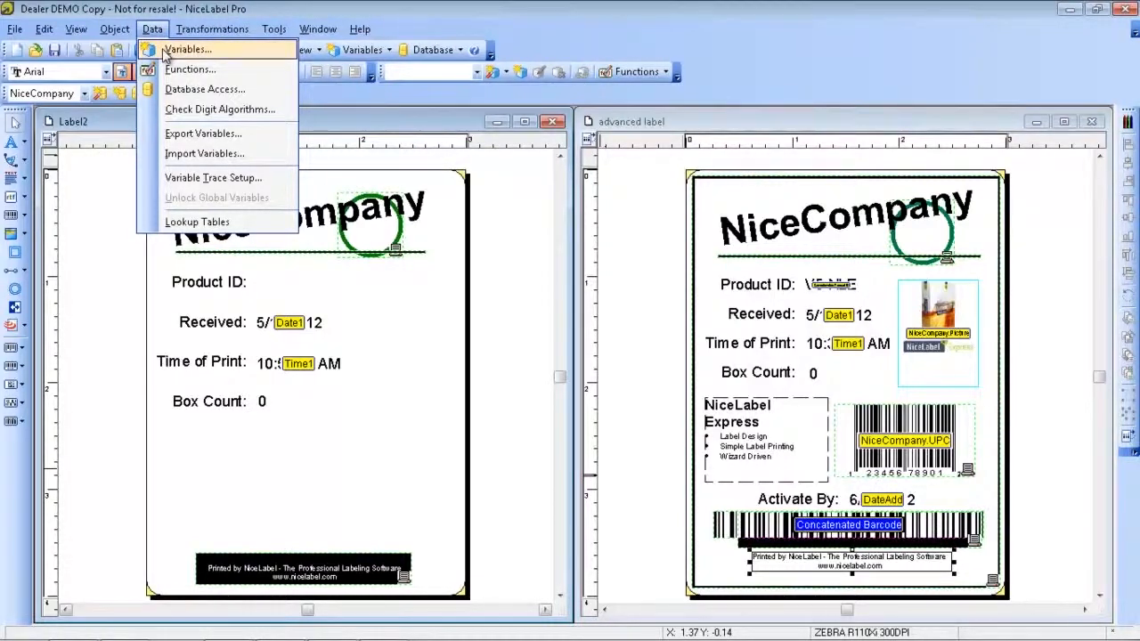
{"action": "left_click", "coordinate": [187, 50]}
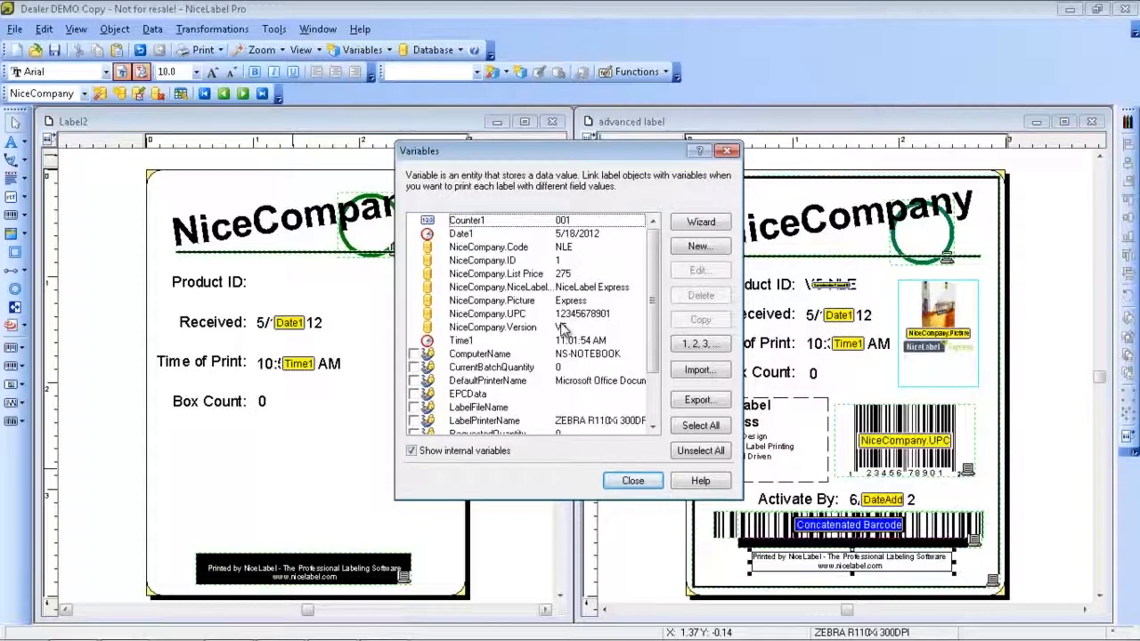
{"action": "left_click", "coordinate": [633, 482]}
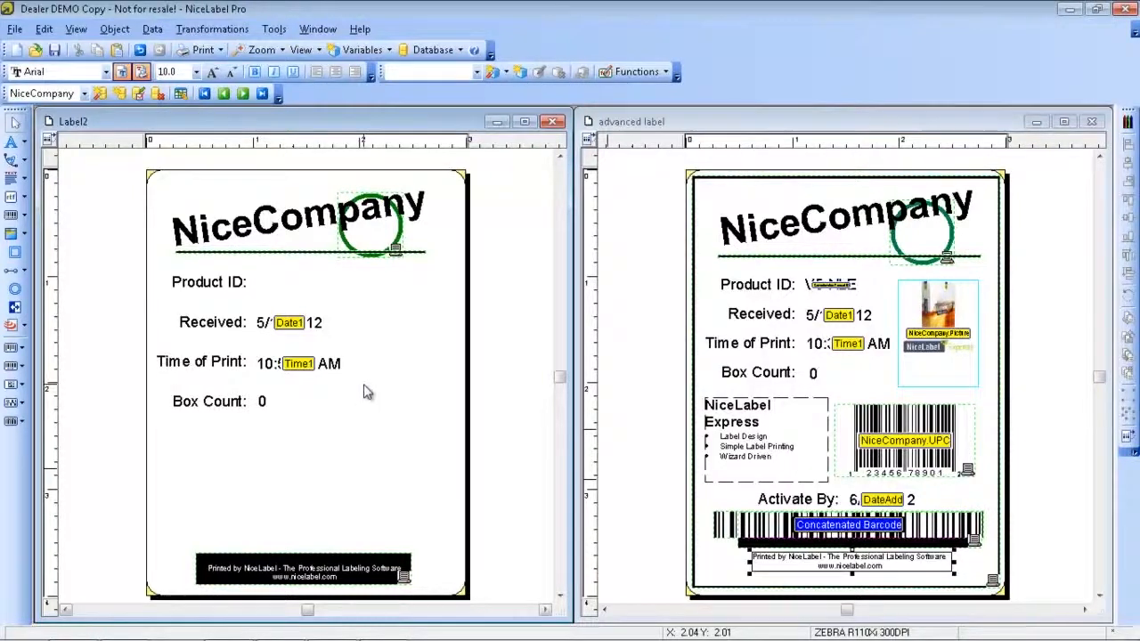
Place a rich text box below Box Count on Label2 containing "Description:" followed by the NiceCompany.NiceLabel Description variable.
{"action": "left_click", "coordinate": [24, 197]}
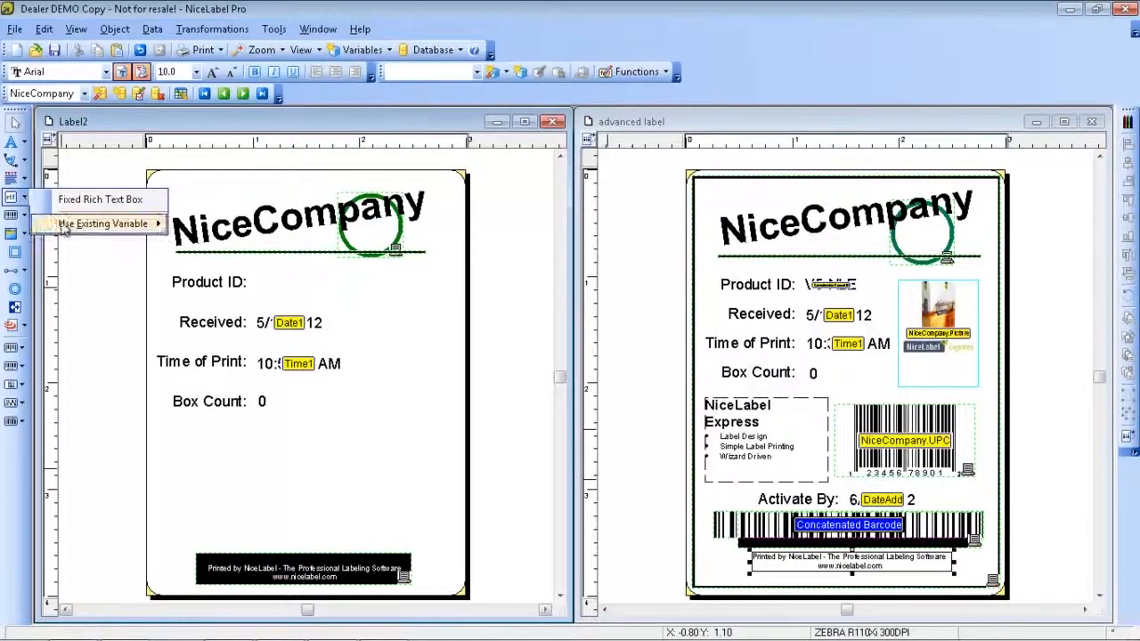
{"action": "mouse_move", "coordinate": [66, 224]}
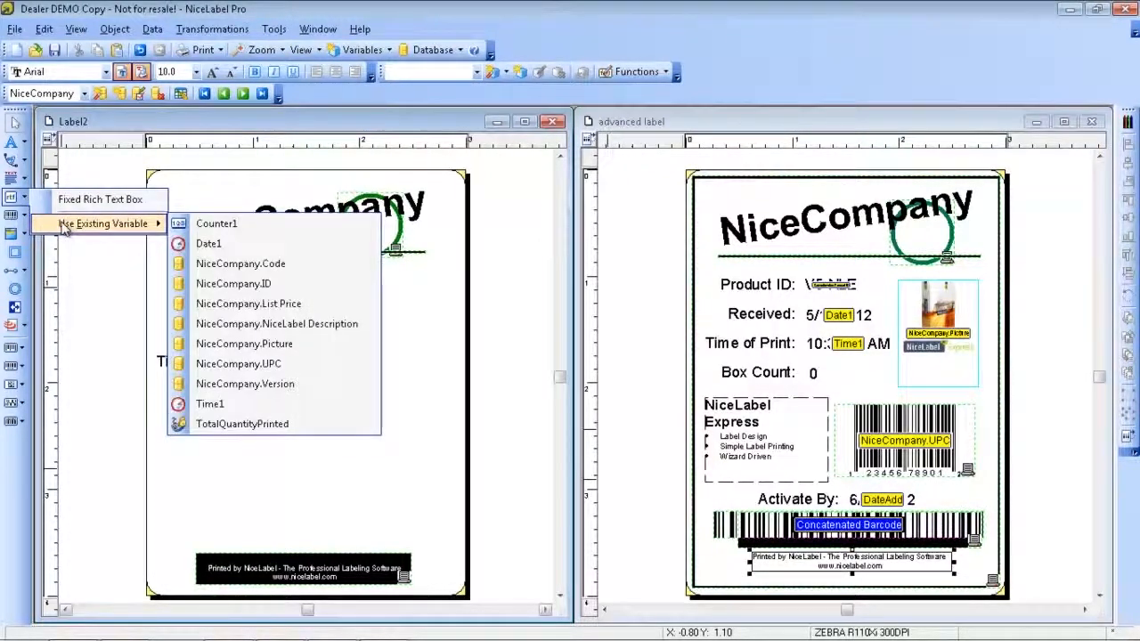
{"action": "left_click", "coordinate": [12, 197]}
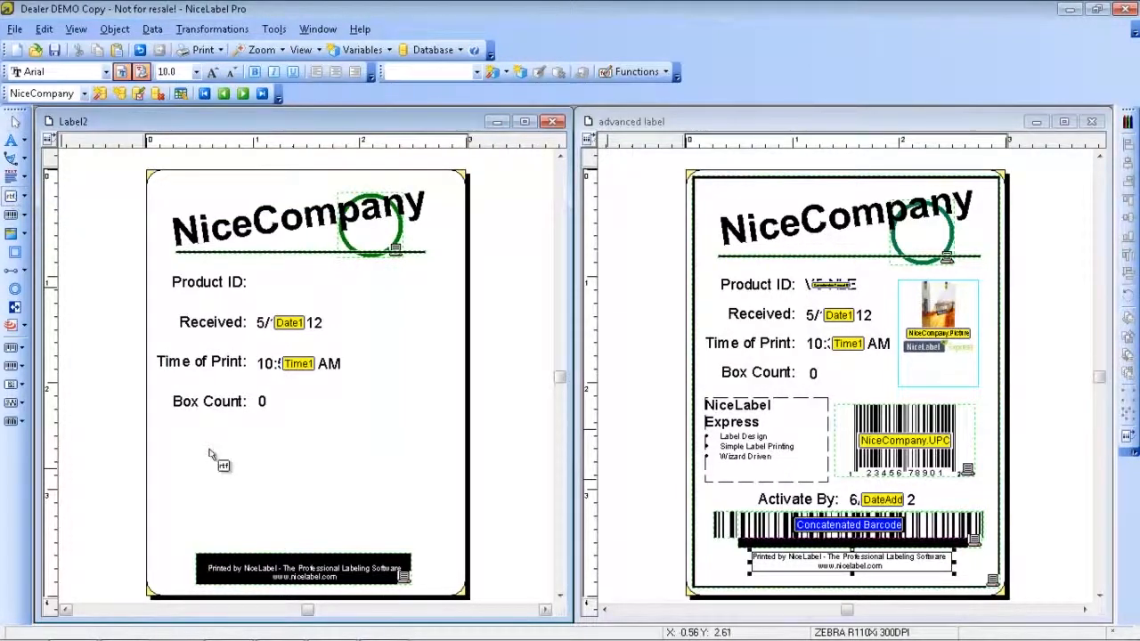
{"action": "left_click", "coordinate": [170, 437]}
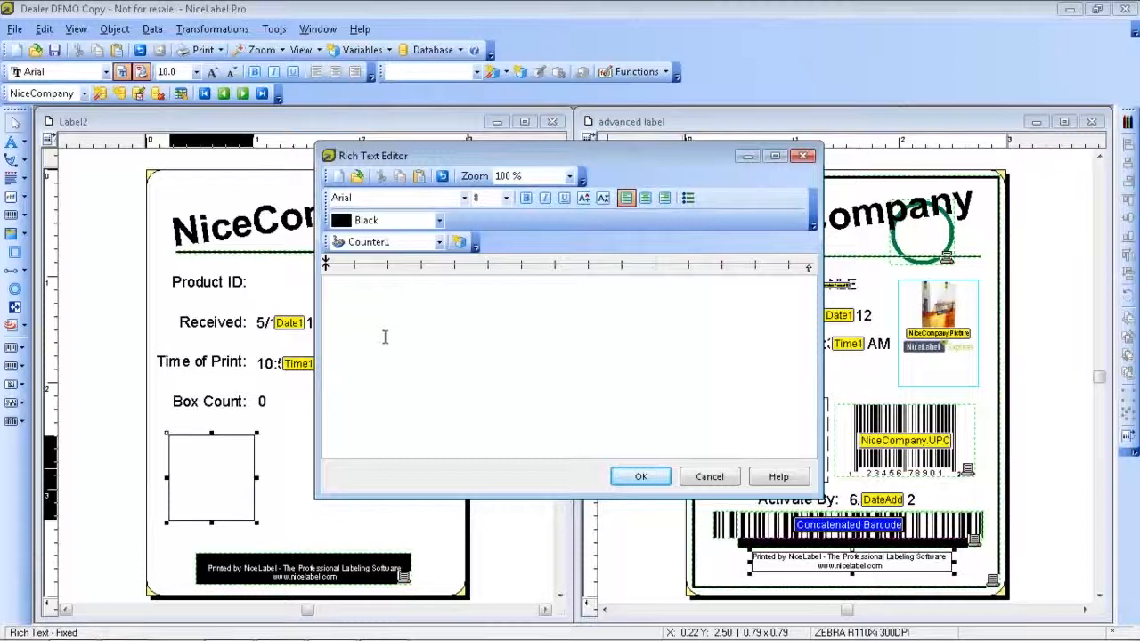
{"action": "type", "text": "Description?"}
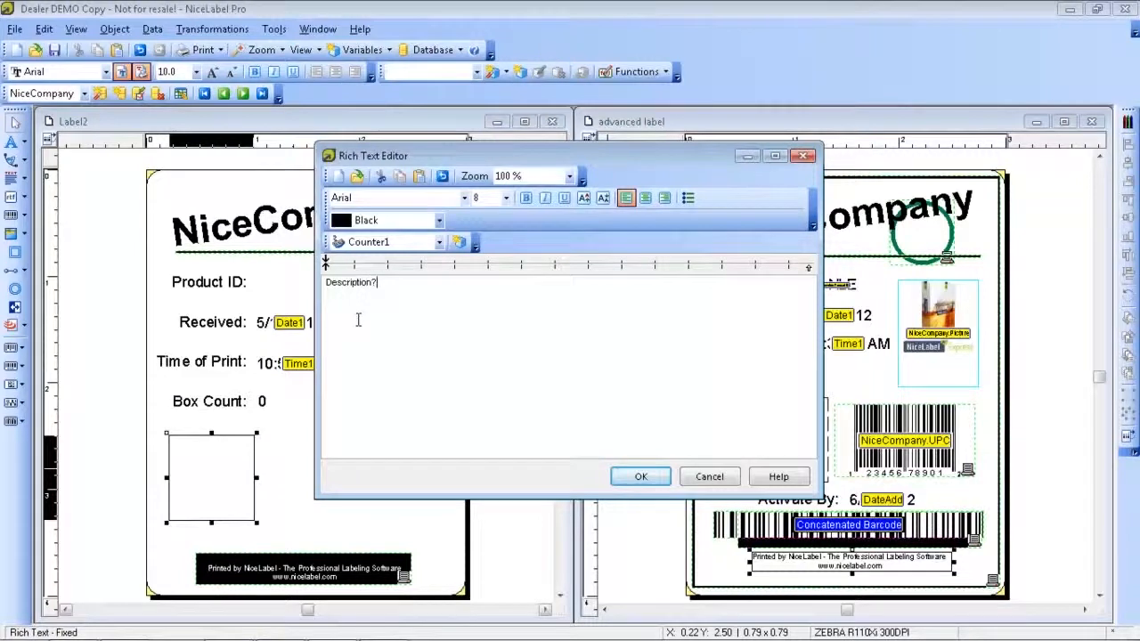
{"action": "key", "text": "BackSpace"}
{"action": "type", "text": ":"}
{"action": "left_click", "coordinate": [438, 243]}
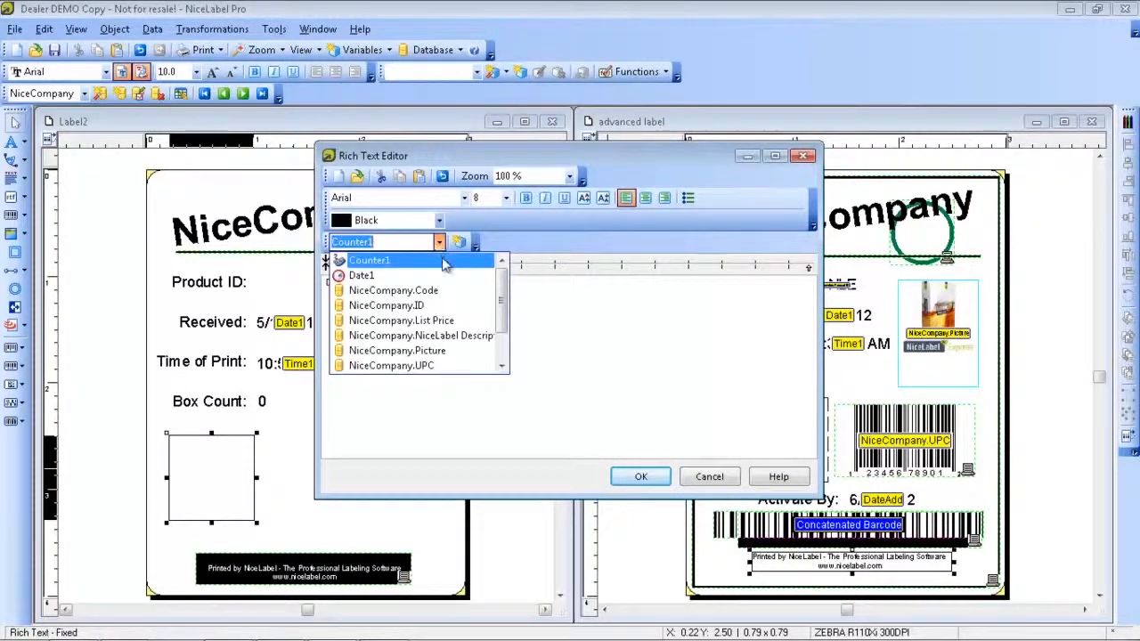
{"action": "left_click", "coordinate": [426, 335]}
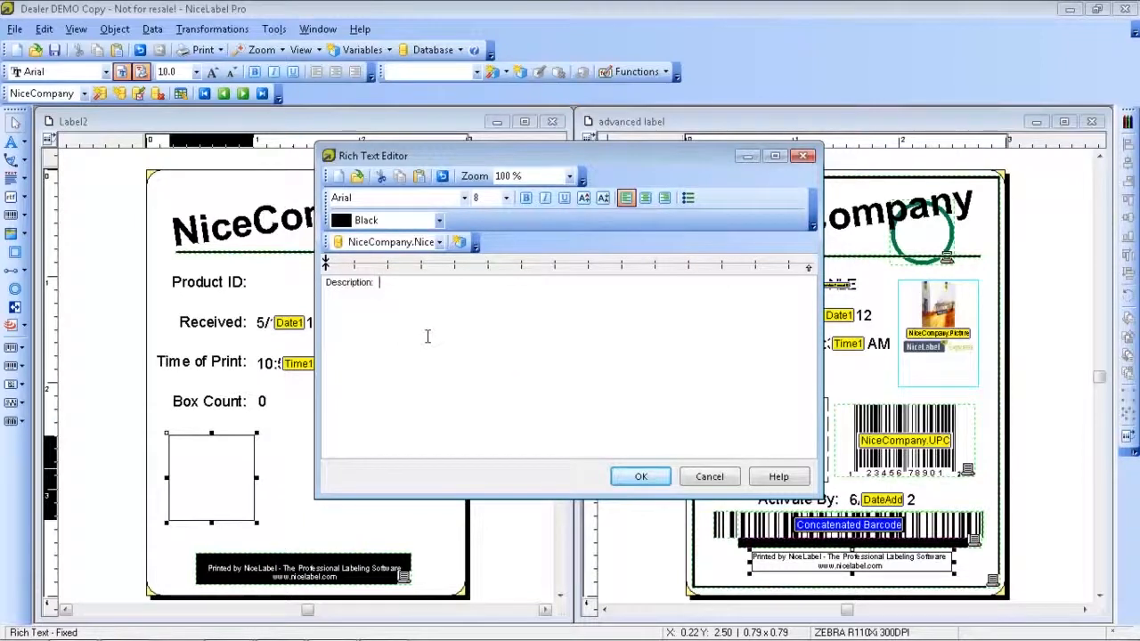
{"action": "left_click", "coordinate": [459, 245]}
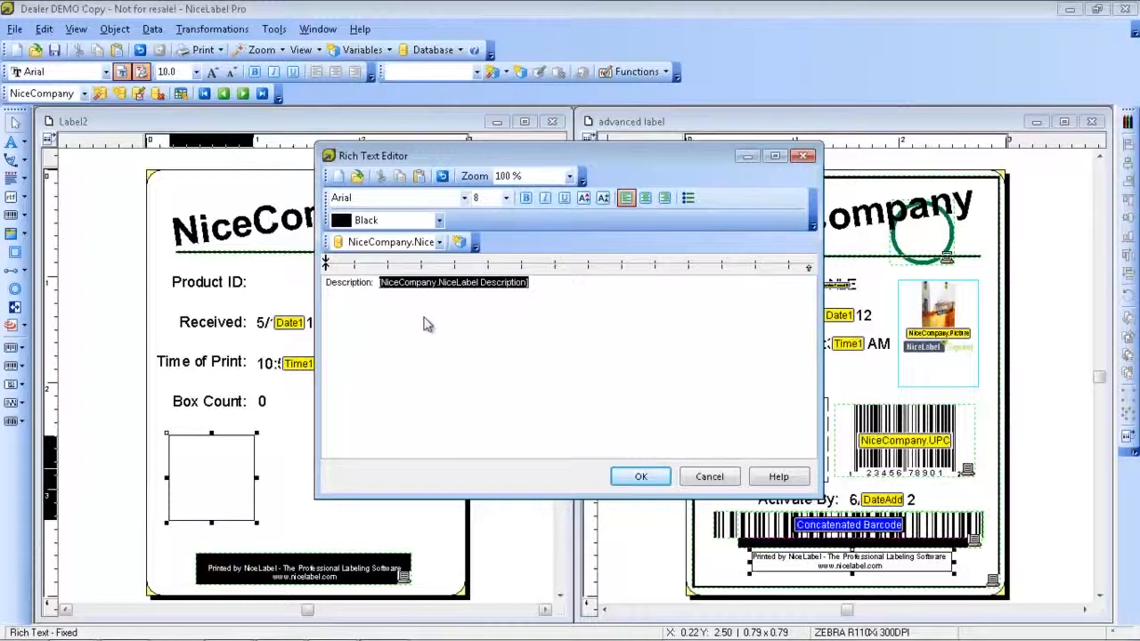
Set all the rich text to size 10, accept it, and move the box up and slightly left, just under the Box Count row.
{"action": "left_click_drag", "start_coordinate": [559, 296], "coordinate": [294, 290]}
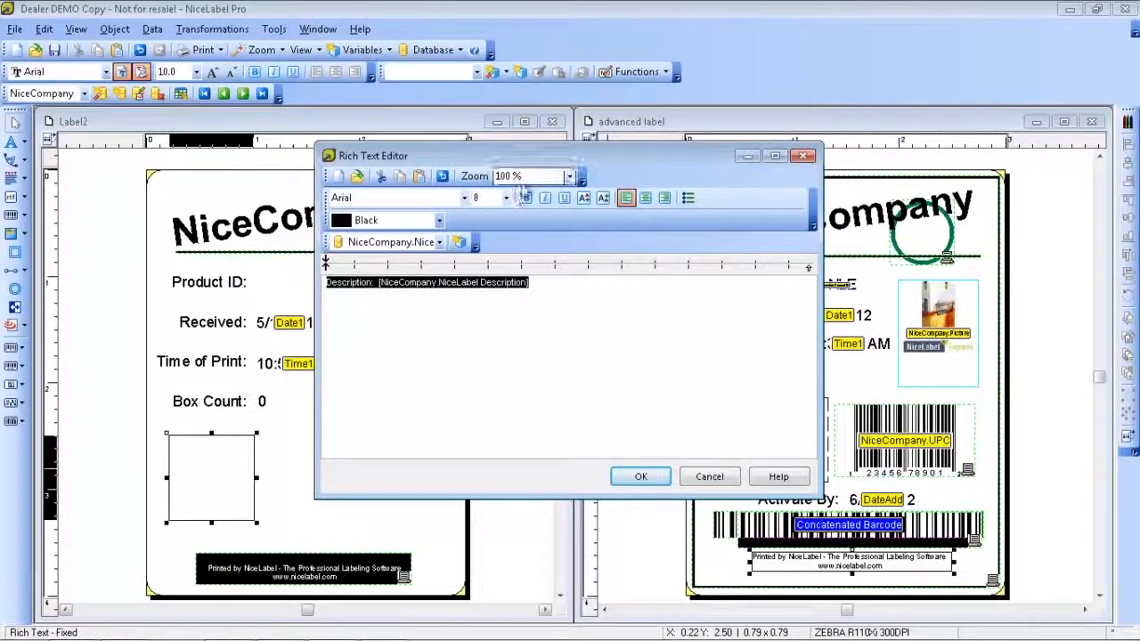
{"action": "left_click", "coordinate": [505, 198]}
{"action": "left_click", "coordinate": [482, 240]}
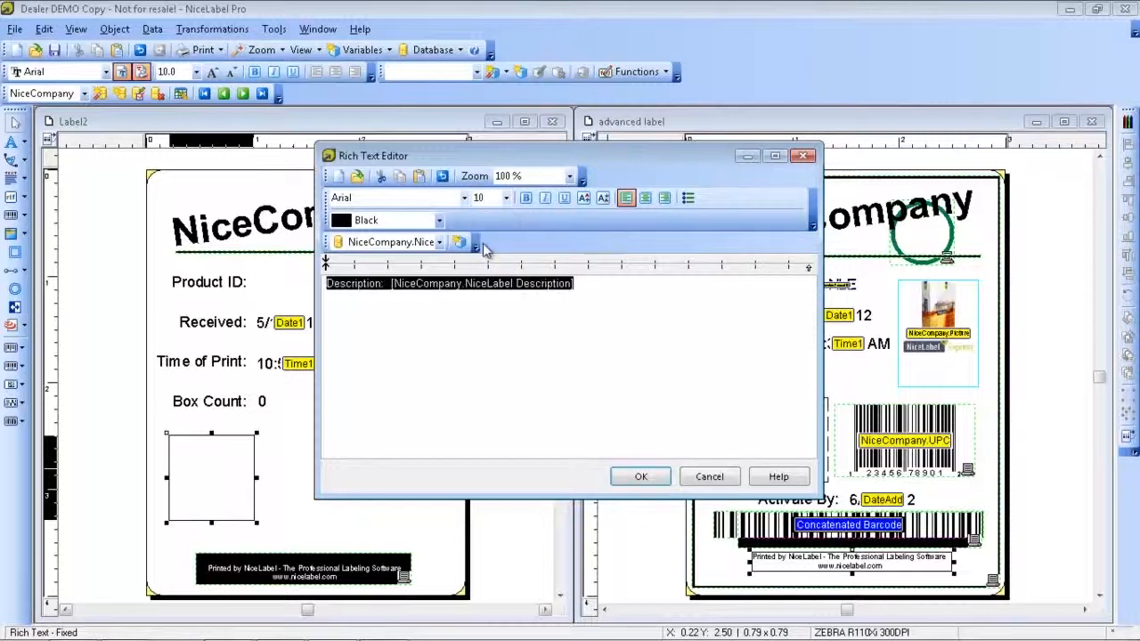
{"action": "left_click", "coordinate": [659, 477]}
{"action": "left_click_drag", "start_coordinate": [235, 478], "coordinate": [224, 466]}
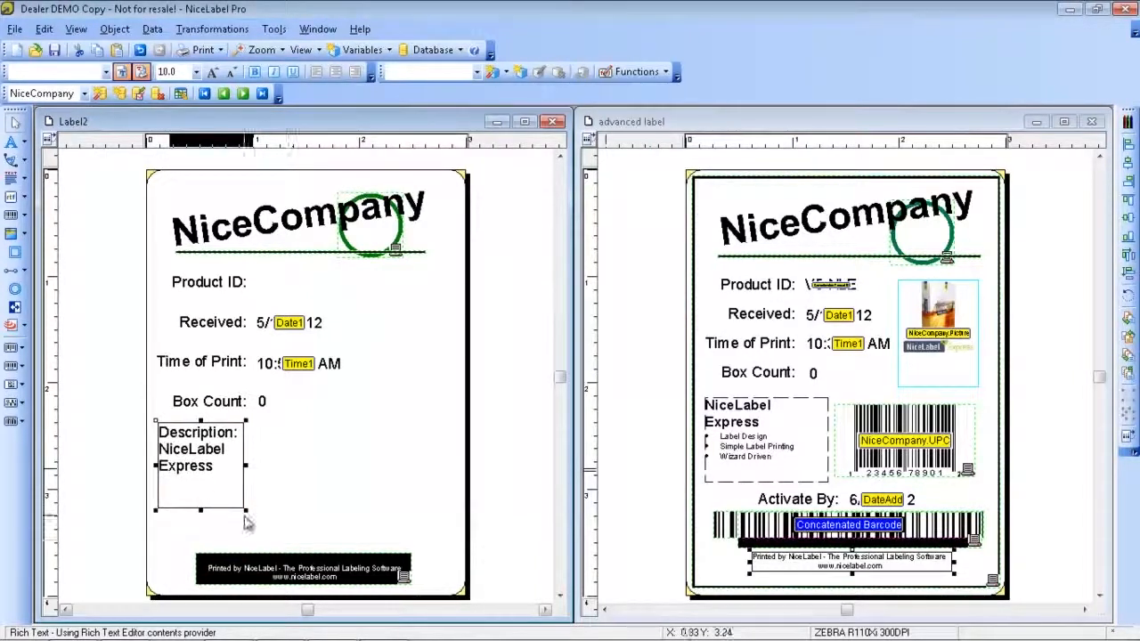
Try Best fit font resizing on the Description rich text box at different box sizes, and turn the option off again.
{"action": "left_click_drag", "start_coordinate": [245, 509], "coordinate": [305, 514]}
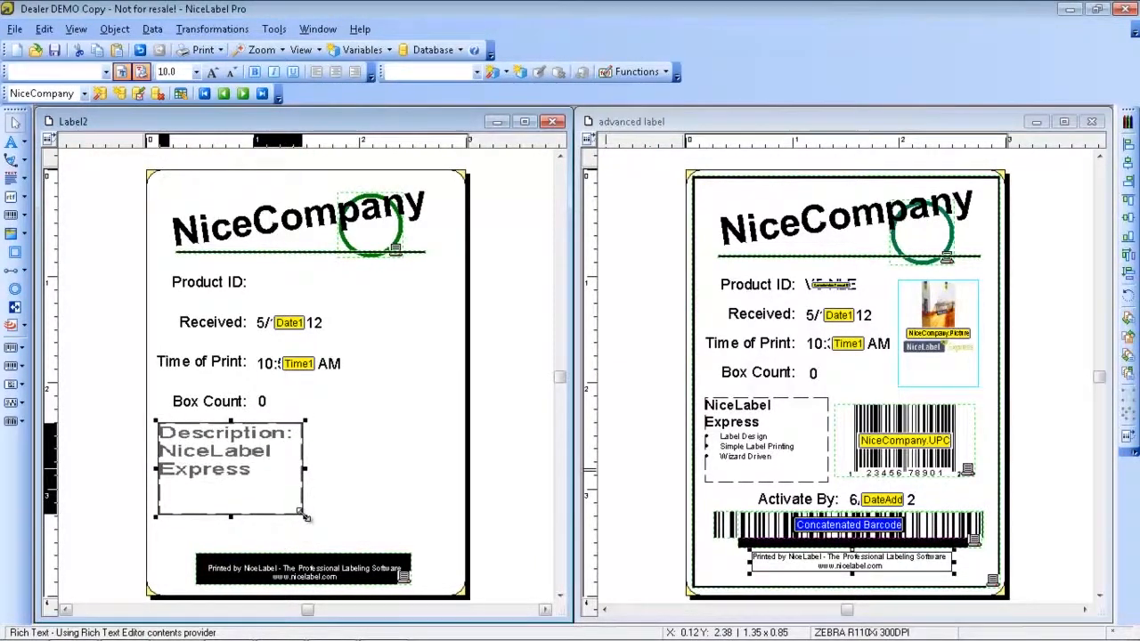
{"action": "double_click", "coordinate": [237, 472]}
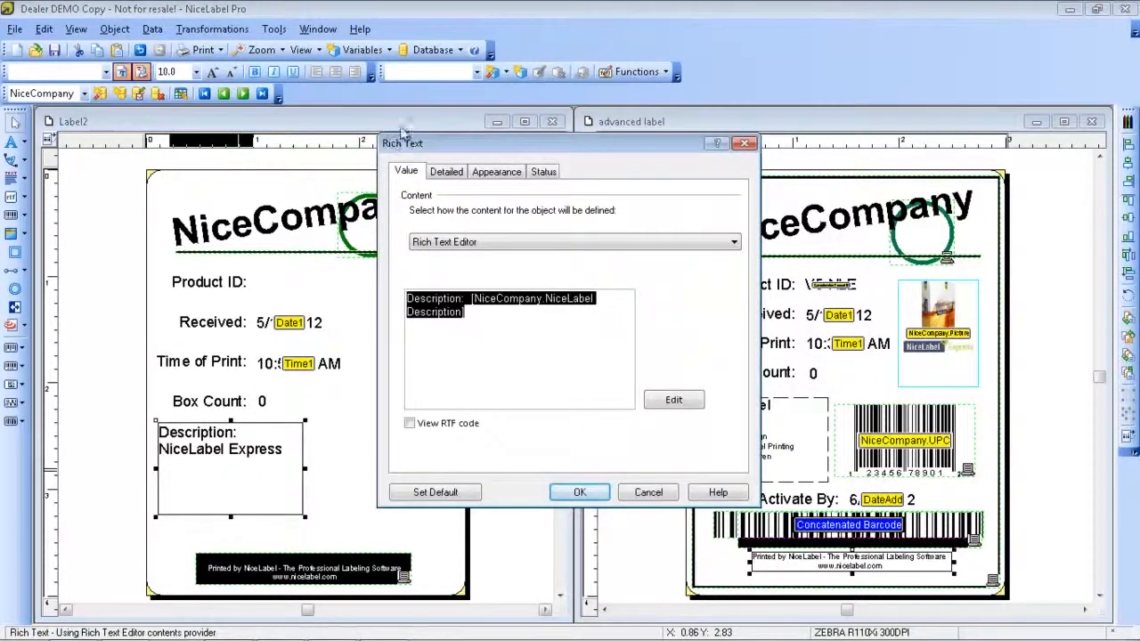
{"action": "left_click", "coordinate": [446, 171]}
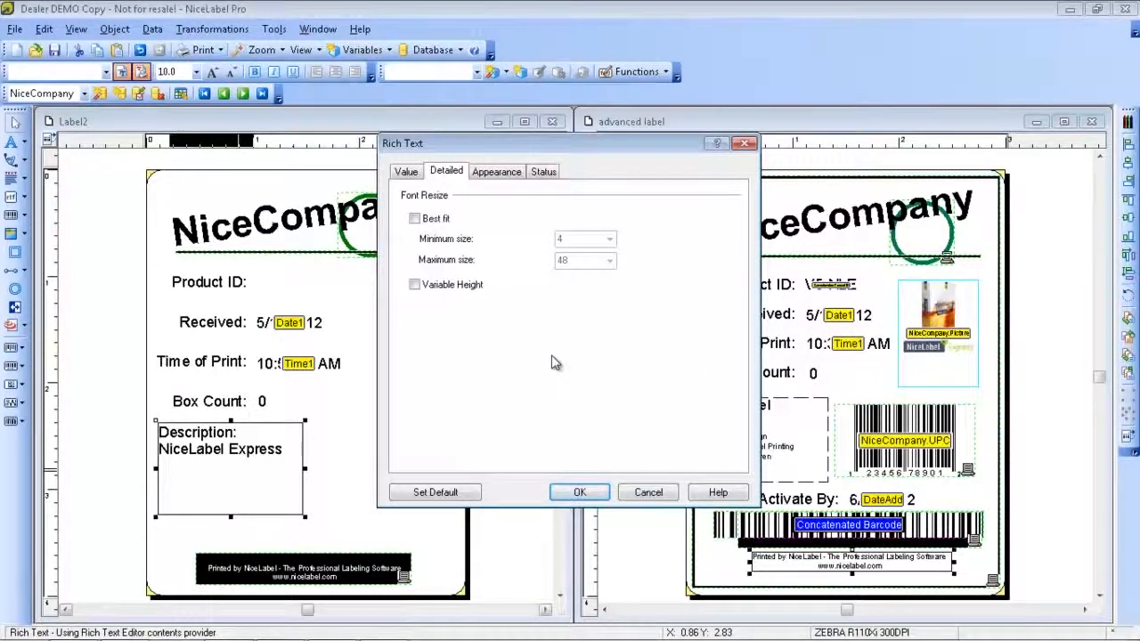
{"action": "left_click", "coordinate": [414, 218]}
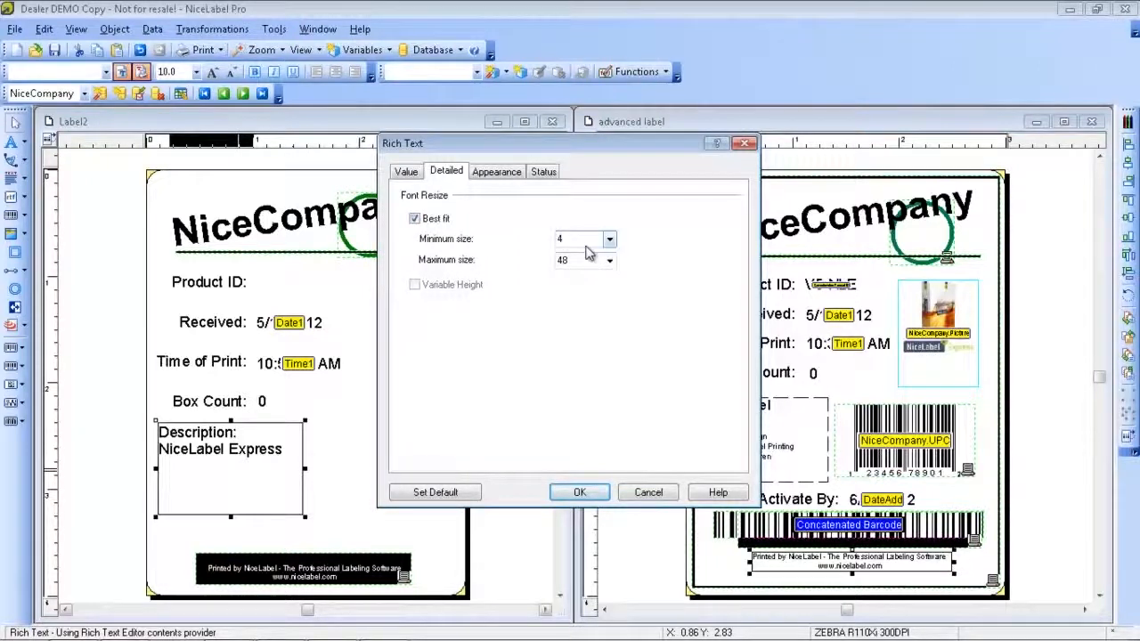
{"action": "left_click", "coordinate": [580, 492]}
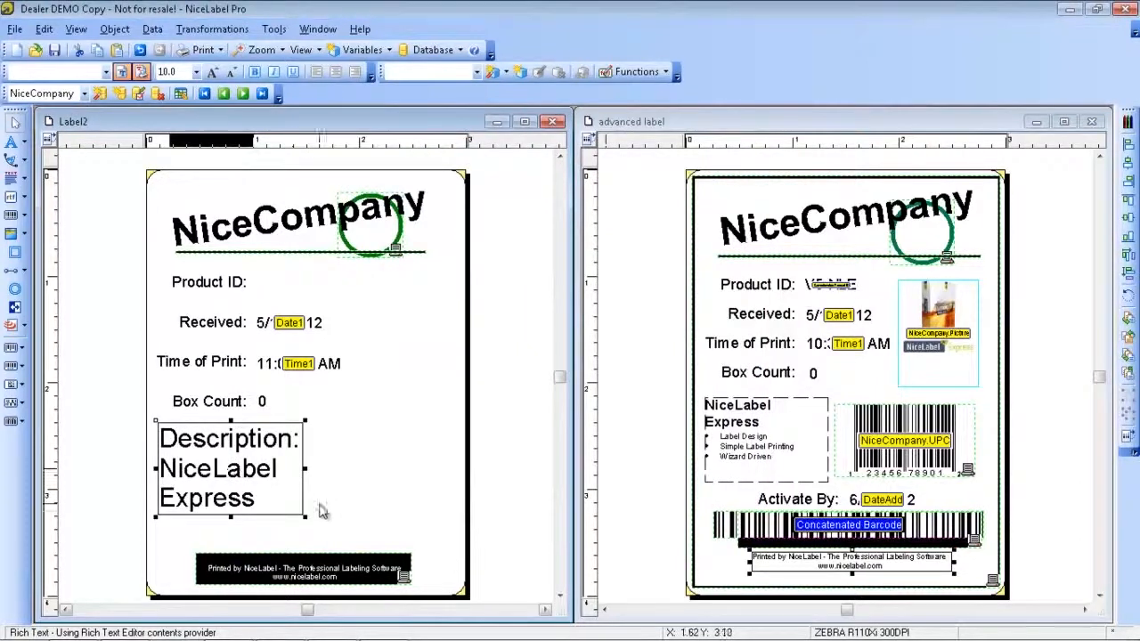
{"action": "mouse_move", "coordinate": [304, 517]}
{"action": "left_mouse_down"}
{"action": "mouse_move", "coordinate": [399, 544]}
{"action": "mouse_move", "coordinate": [275, 501]}
{"action": "mouse_move", "coordinate": [287, 504]}
{"action": "left_mouse_up"}
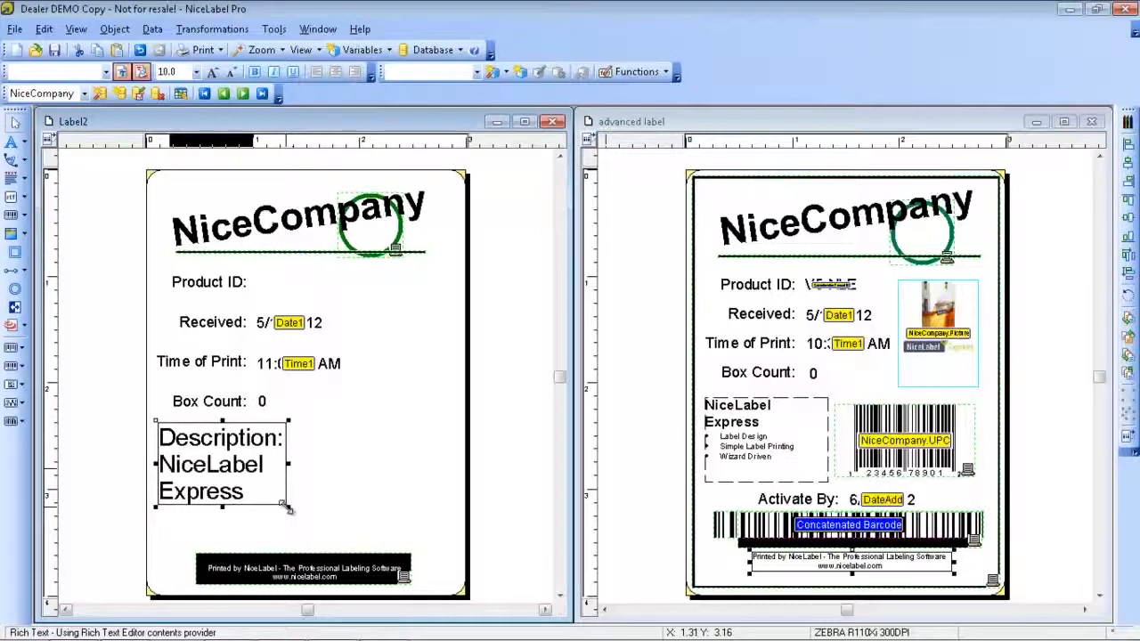
{"action": "double_click", "coordinate": [252, 471]}
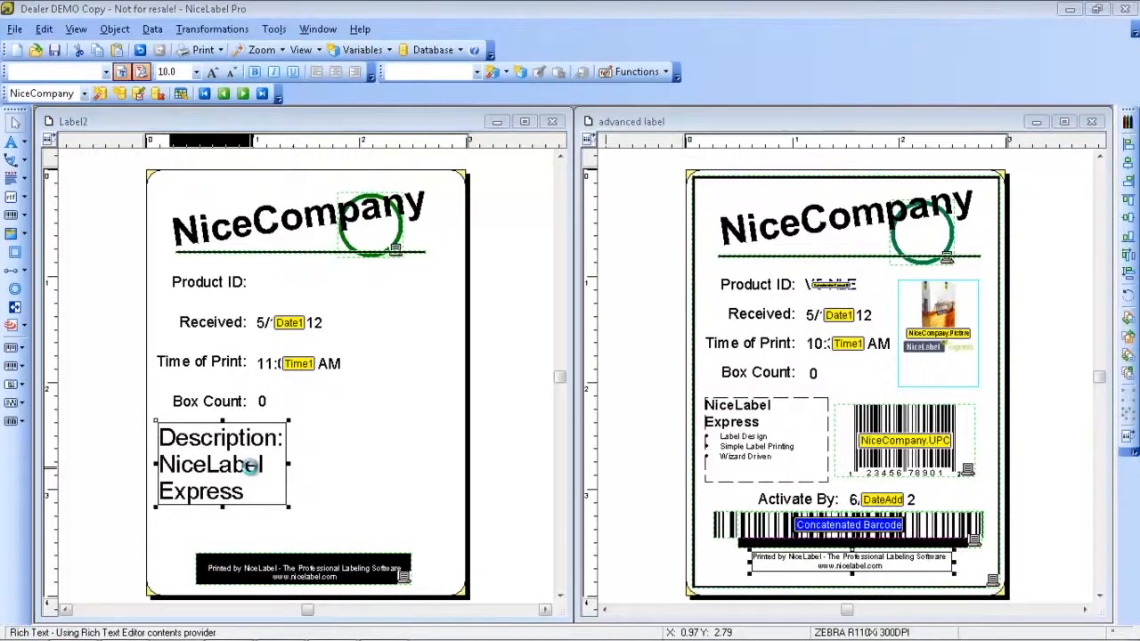
{"action": "left_click", "coordinate": [413, 218]}
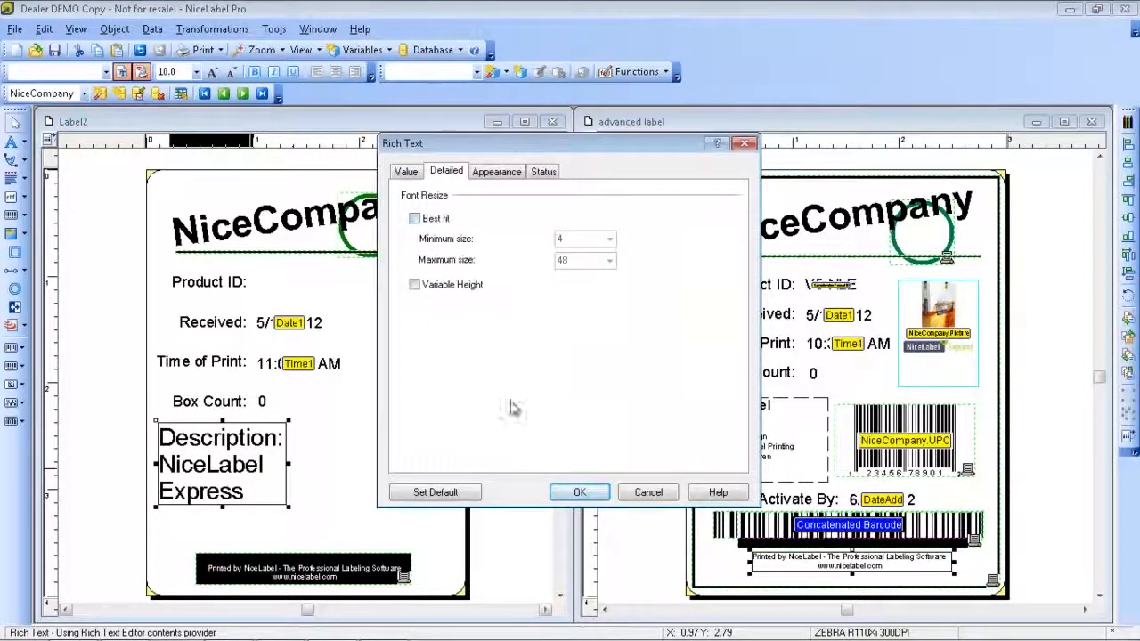
{"action": "left_click", "coordinate": [576, 493]}
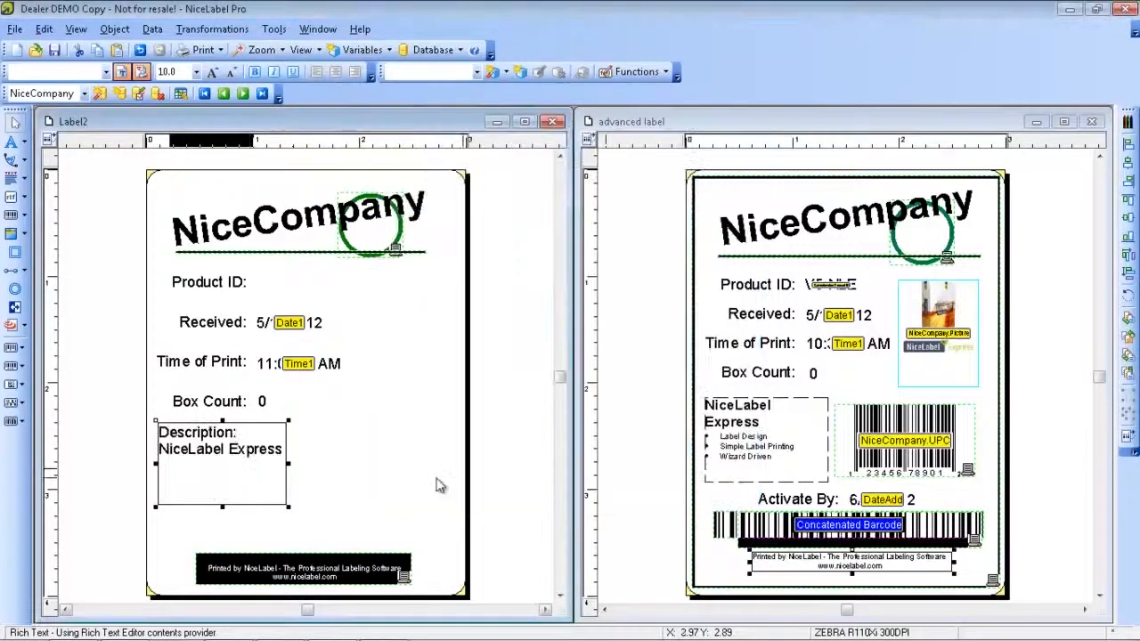
Enlarge the Description rich text box slightly in width and height and deselect it.
{"action": "left_click", "coordinate": [294, 514]}
{"action": "left_click", "coordinate": [278, 497]}
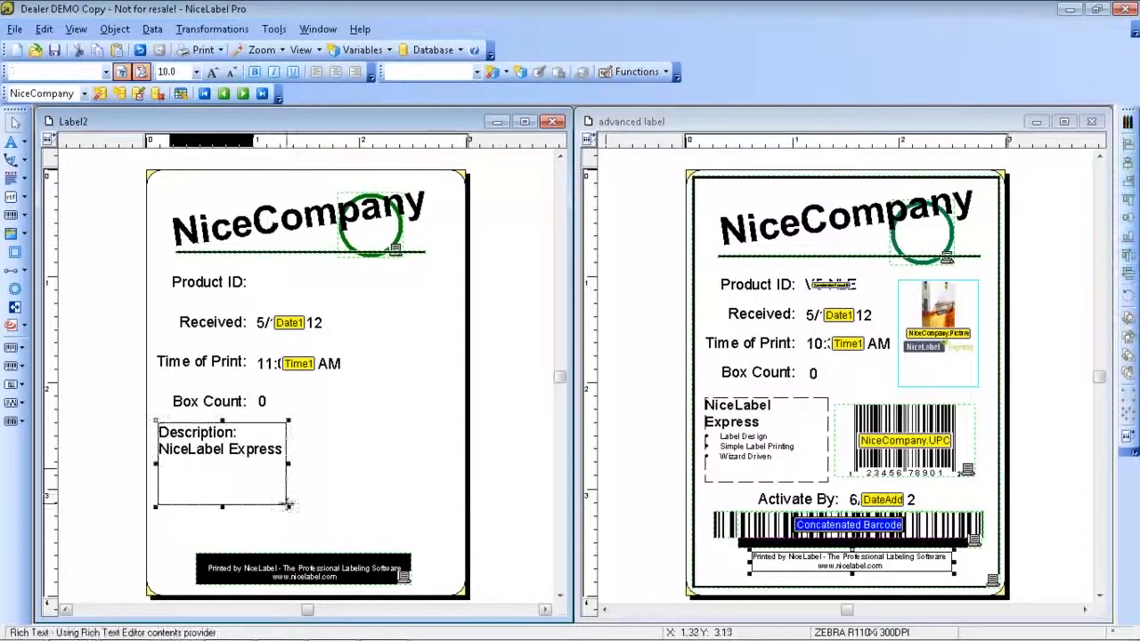
{"action": "left_click_drag", "start_coordinate": [287, 507], "coordinate": [315, 513]}
{"action": "left_click", "coordinate": [352, 517]}
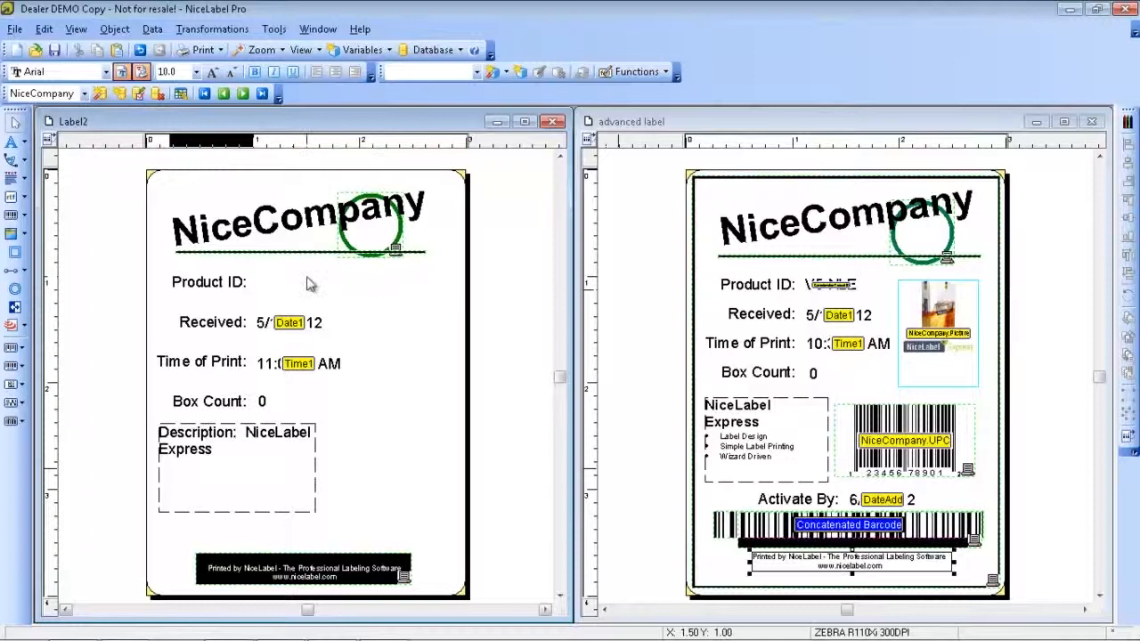
Create a new data function named Concatenate with the function type Concatenate.
{"action": "left_click", "coordinate": [155, 31]}
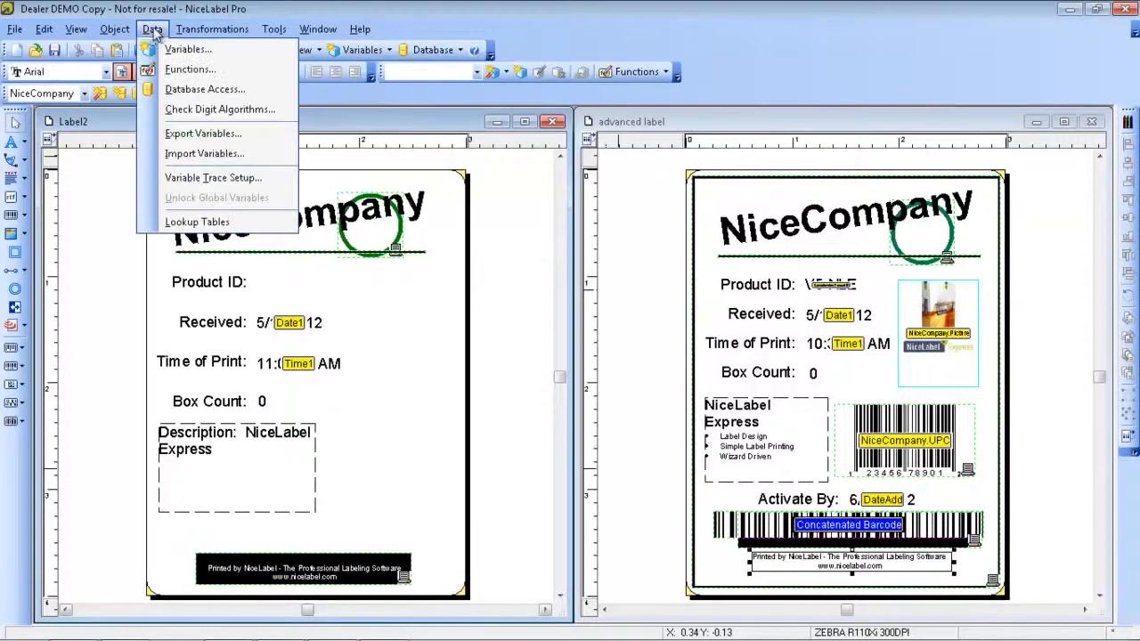
{"action": "left_click", "coordinate": [175, 69]}
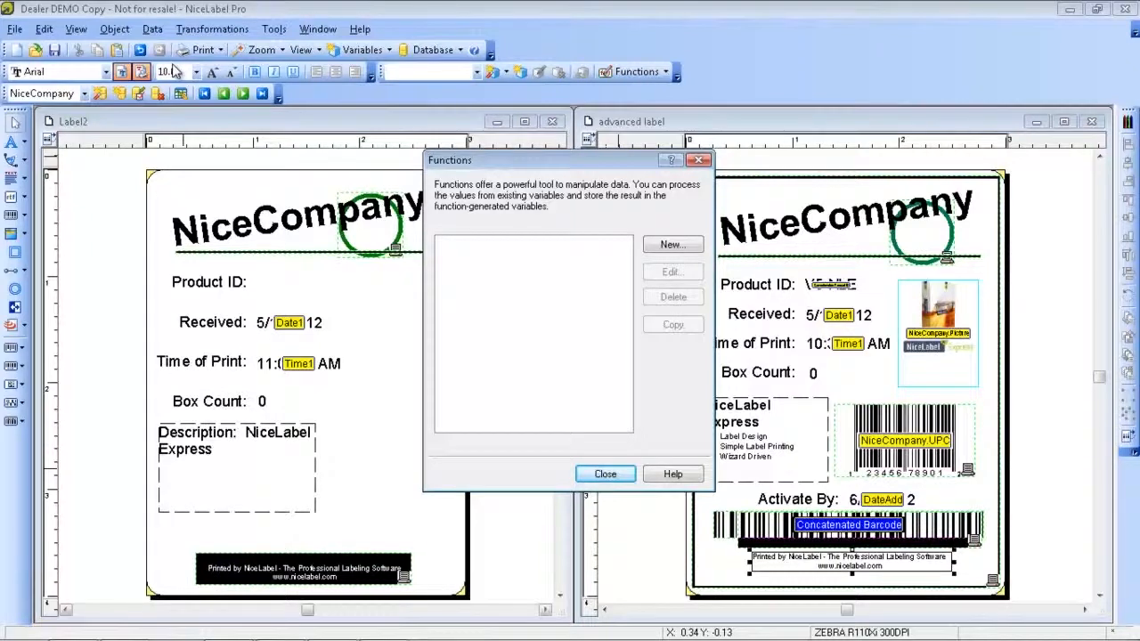
{"action": "left_click", "coordinate": [664, 244]}
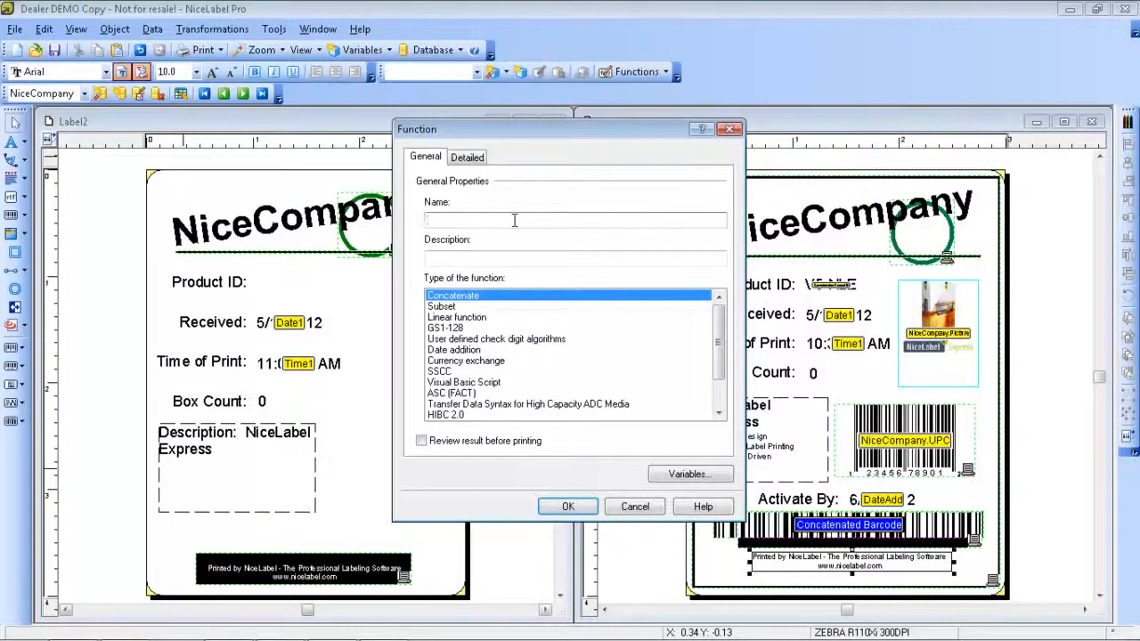
{"action": "type", "text": "Concatenate"}
{"action": "left_click", "coordinate": [442, 306]}
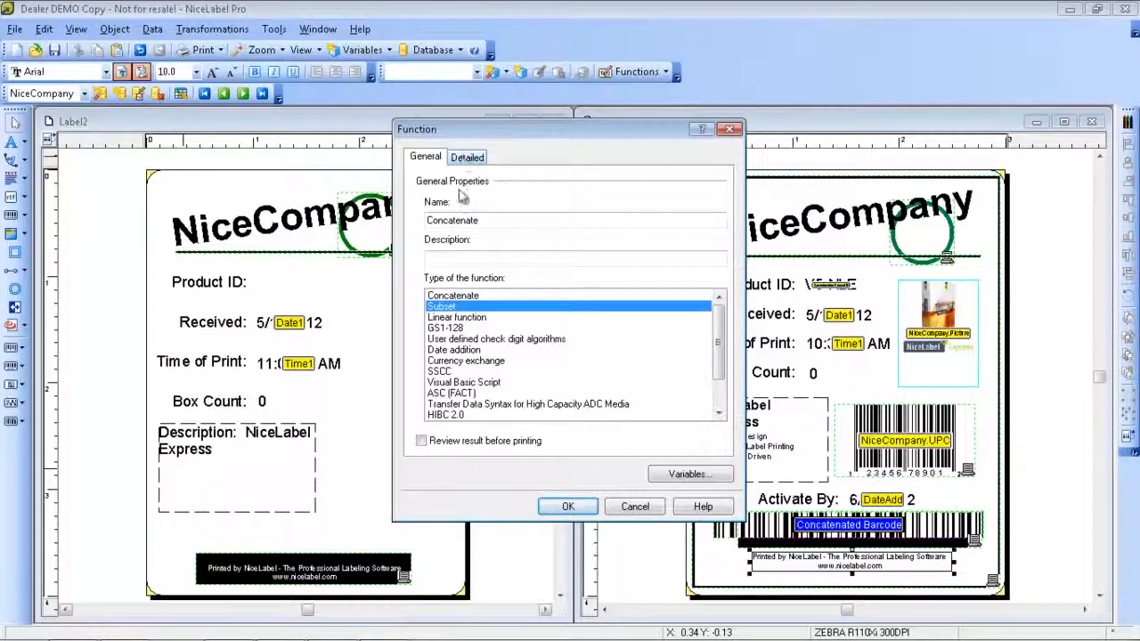
{"action": "left_click", "coordinate": [473, 295]}
Join NiceCompany.Version and NiceCompany.Code in that order with a "-" delimiter, and accept the Concatenate function.
{"action": "left_click", "coordinate": [468, 158]}
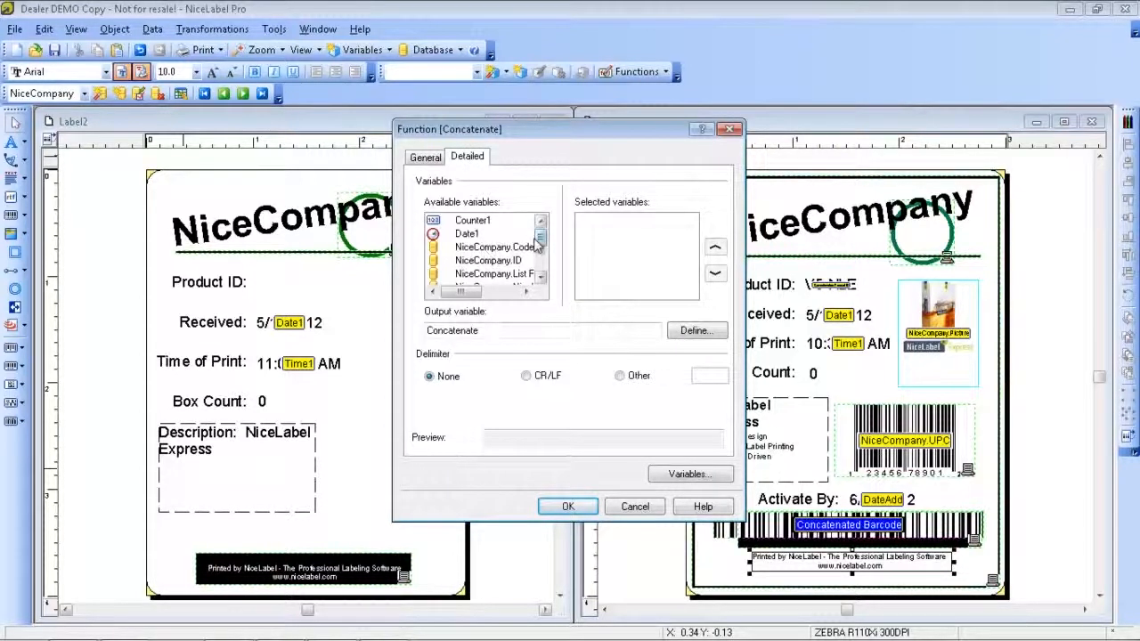
{"action": "scroll", "coordinate": [539, 249], "scroll_direction": "down", "scroll_amount": 2}
{"action": "scroll", "coordinate": [542, 267], "scroll_direction": "up", "scroll_amount": 3}
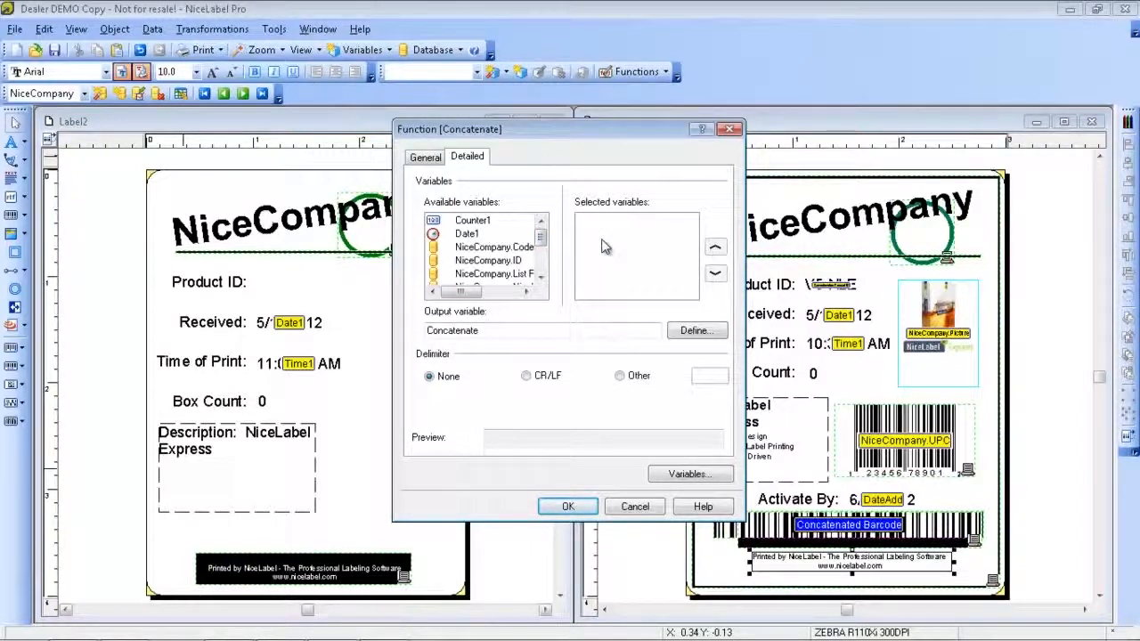
{"action": "mouse_move", "coordinate": [543, 241]}
{"action": "left_mouse_down"}
{"action": "mouse_move", "coordinate": [548, 257]}
{"action": "mouse_move", "coordinate": [541, 249]}
{"action": "left_mouse_up"}
{"action": "double_click", "coordinate": [525, 275]}
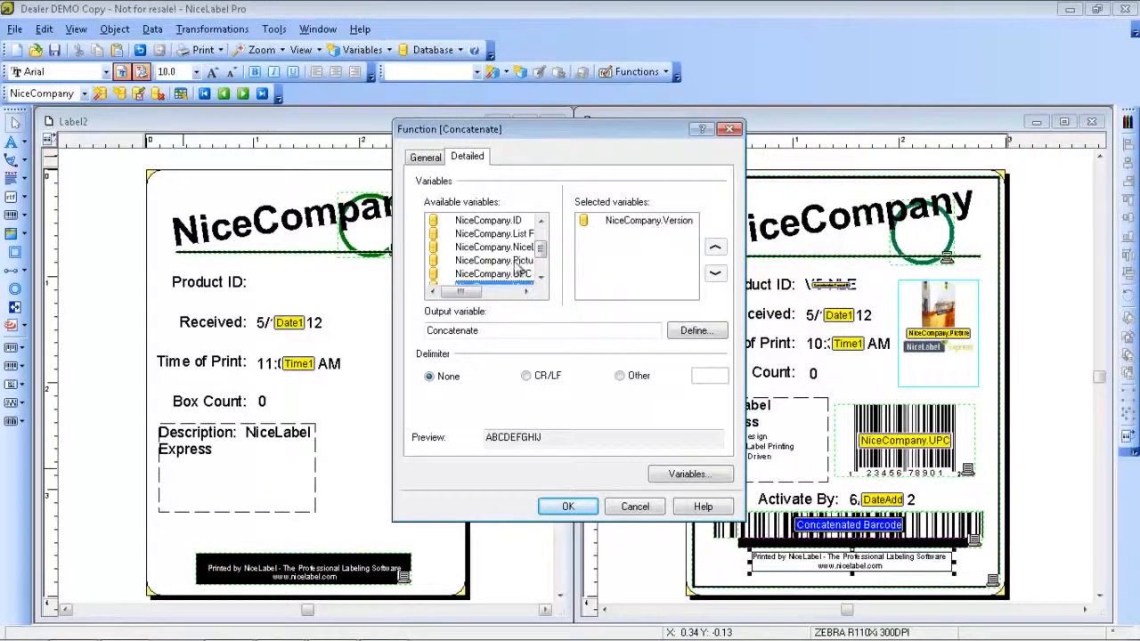
{"action": "left_click_drag", "start_coordinate": [542, 252], "coordinate": [545, 241]}
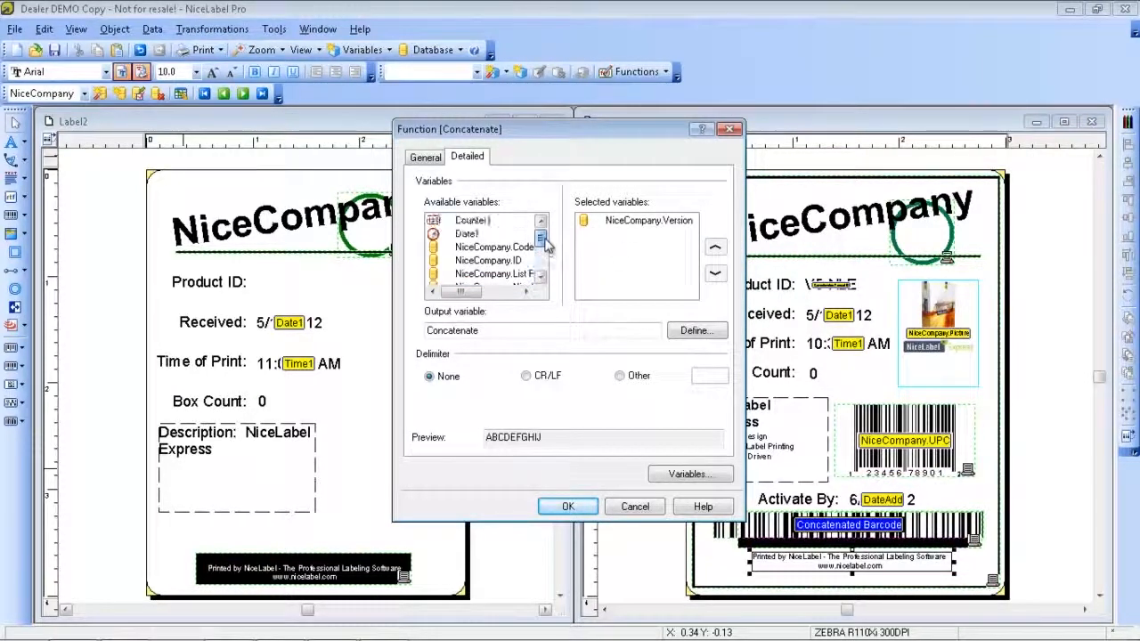
{"action": "double_click", "coordinate": [523, 248]}
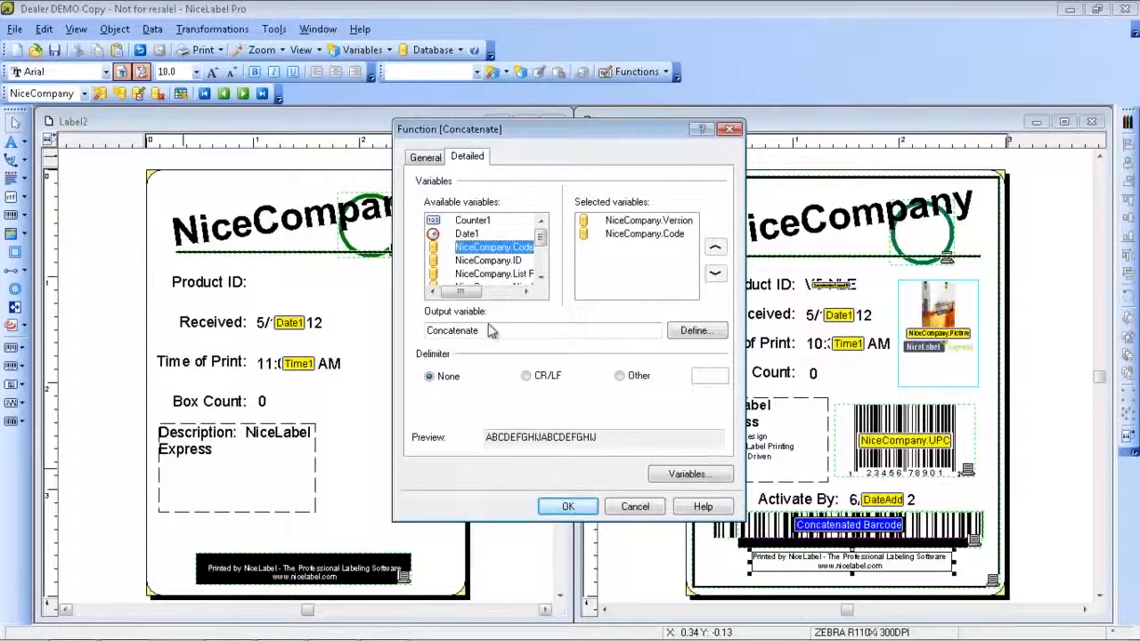
{"action": "left_click", "coordinate": [621, 376]}
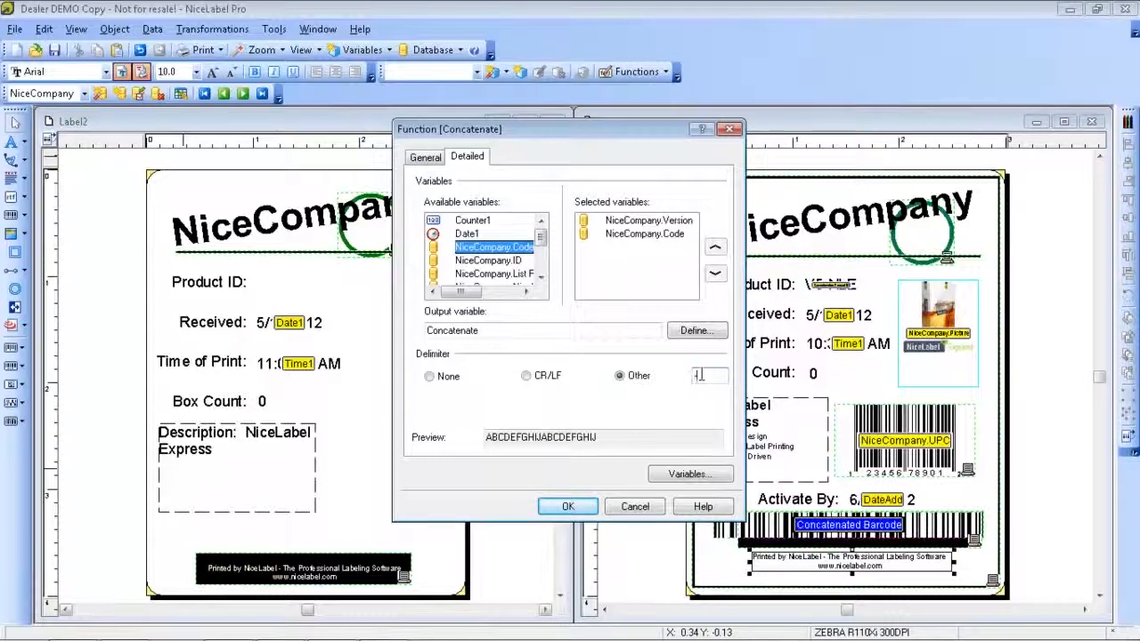
{"action": "left_click", "coordinate": [575, 507]}
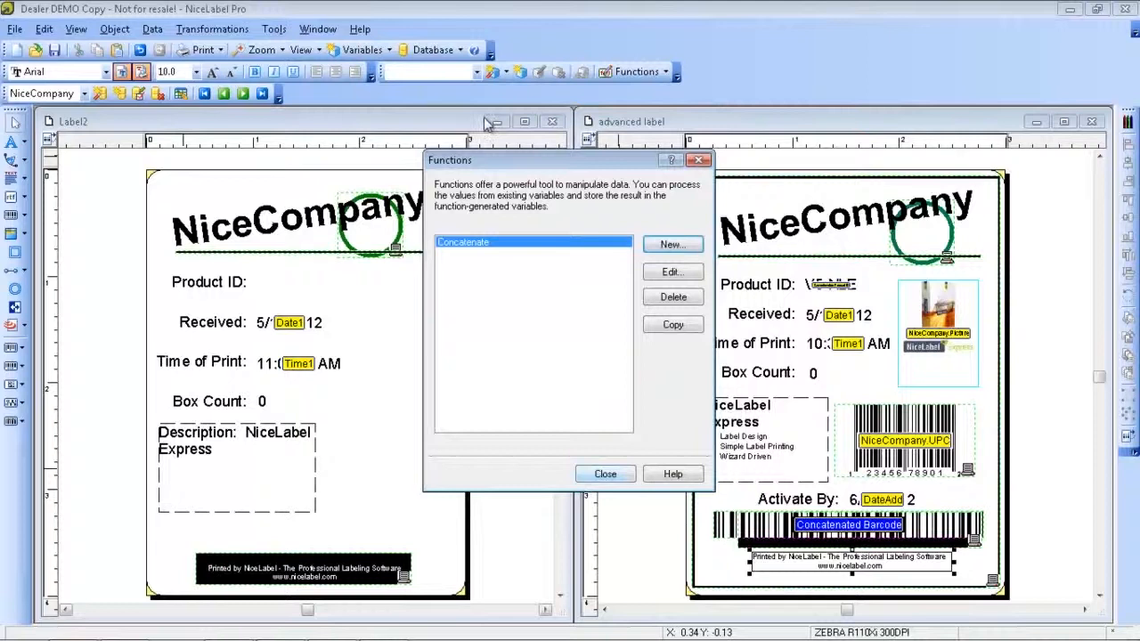
{"action": "left_click", "coordinate": [598, 479]}
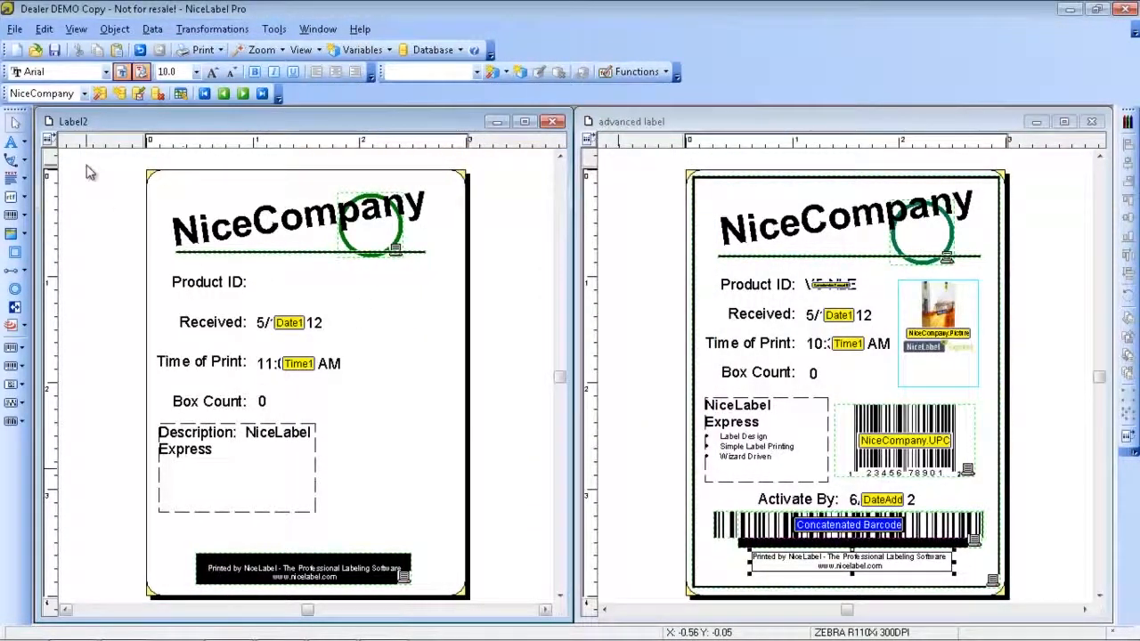
Place a text object using the existing Concatenate variable beside the Product ID label and align it with that row.
{"action": "left_click", "coordinate": [26, 145]}
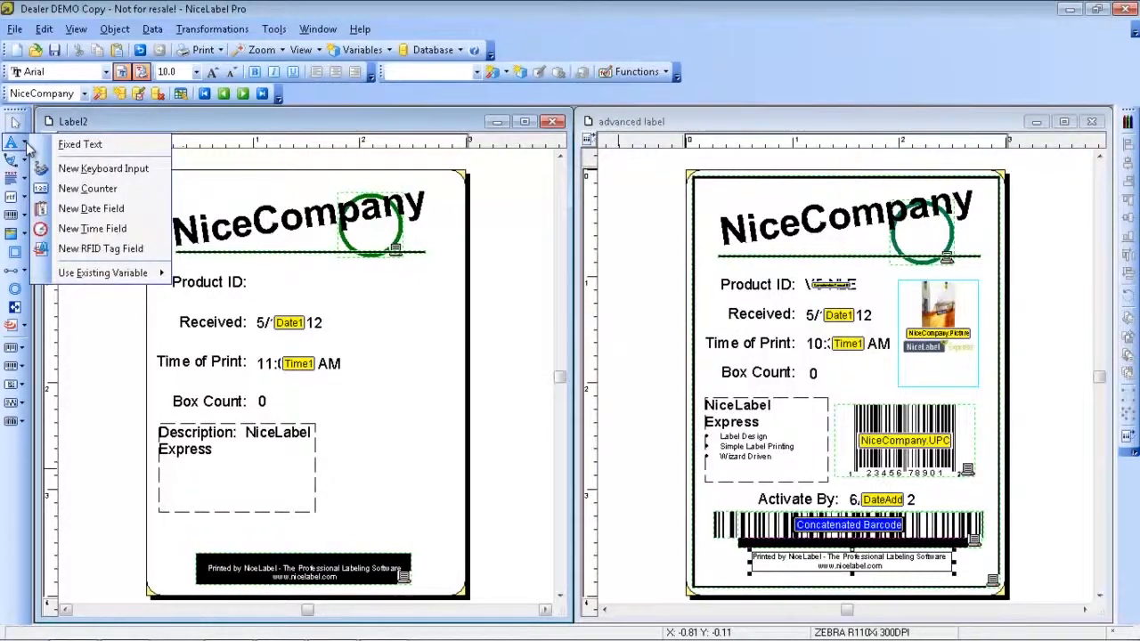
{"action": "mouse_move", "coordinate": [108, 275]}
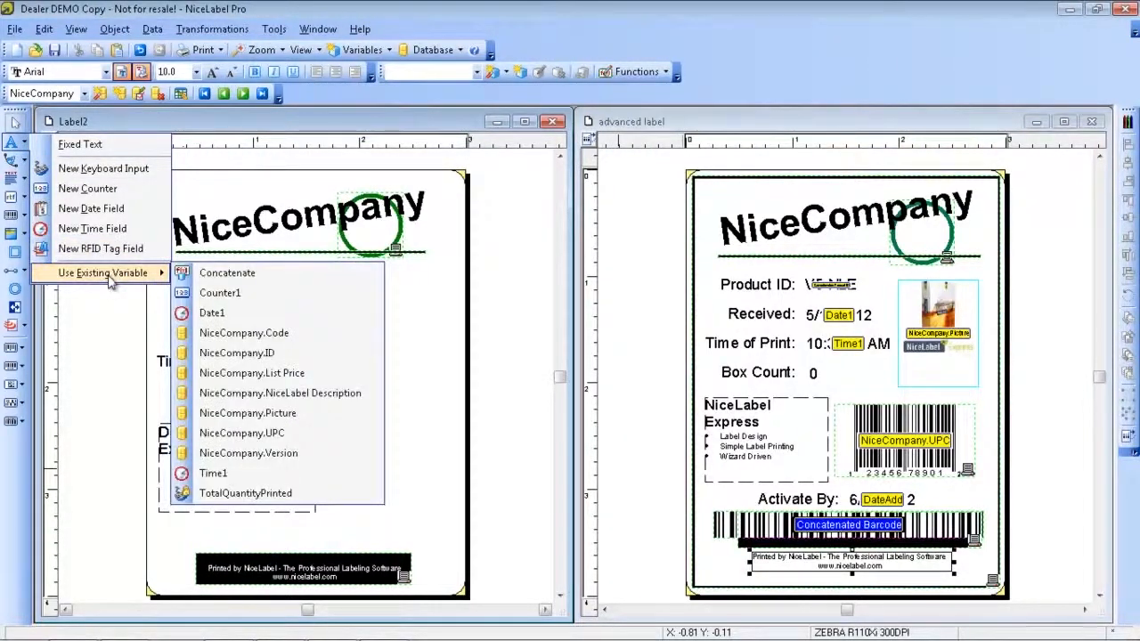
{"action": "left_click", "coordinate": [220, 275]}
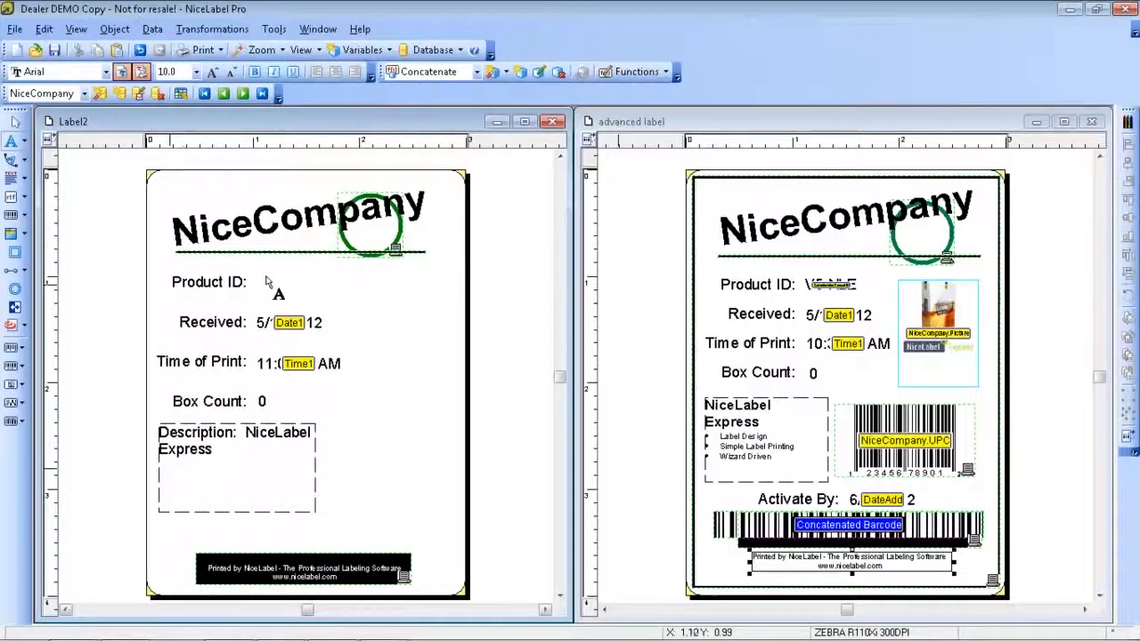
{"action": "left_click", "coordinate": [259, 285]}
{"action": "left_click", "coordinate": [285, 291]}
{"action": "left_click_drag", "start_coordinate": [285, 290], "coordinate": [282, 283]}
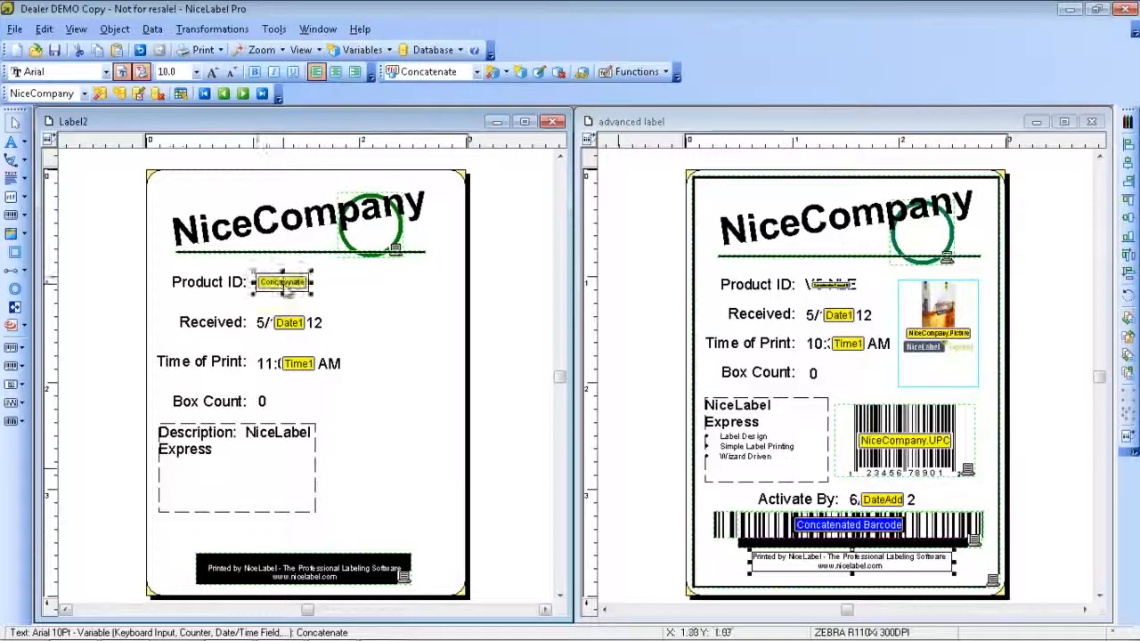
{"action": "left_click", "coordinate": [345, 294]}
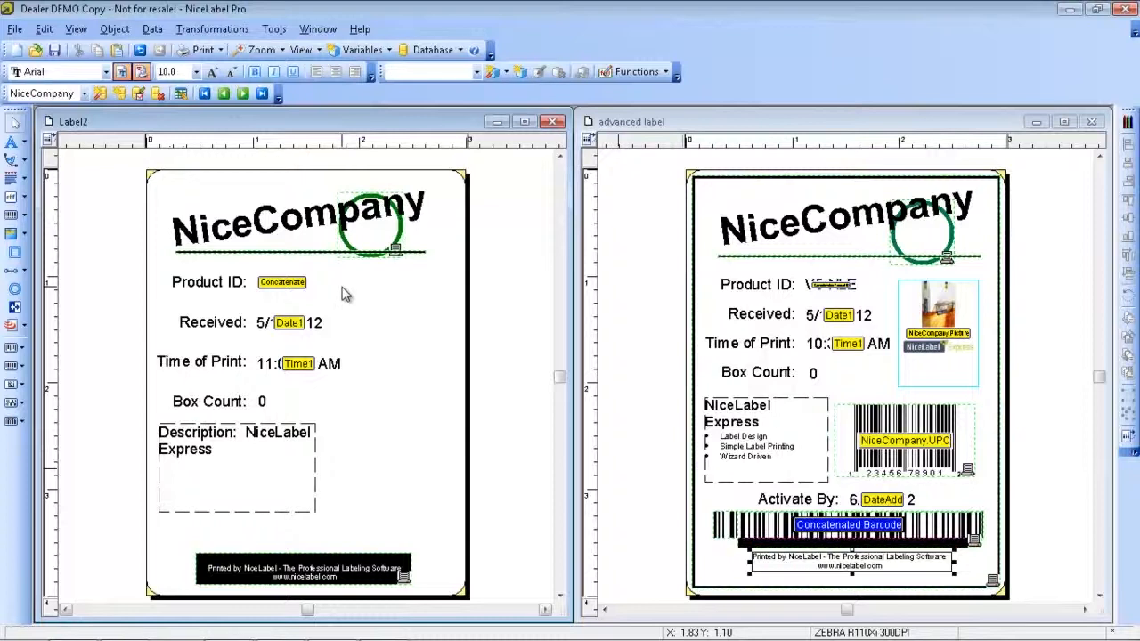
Turn off the display of variable names on the label objects.
{"action": "left_click", "coordinate": [77, 29]}
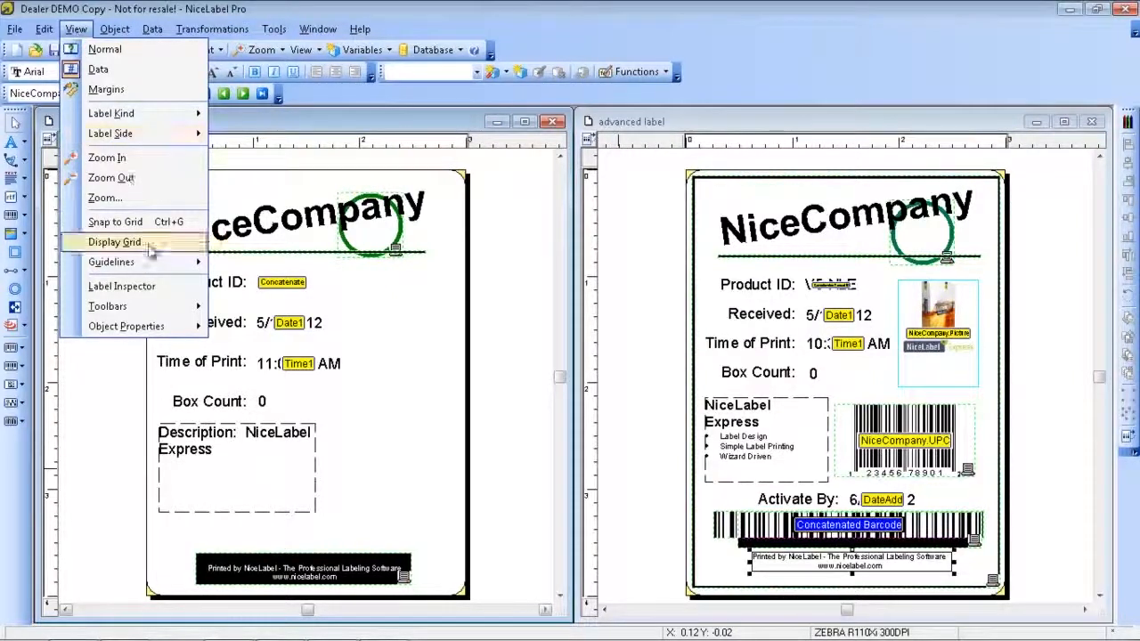
{"action": "mouse_move", "coordinate": [155, 307]}
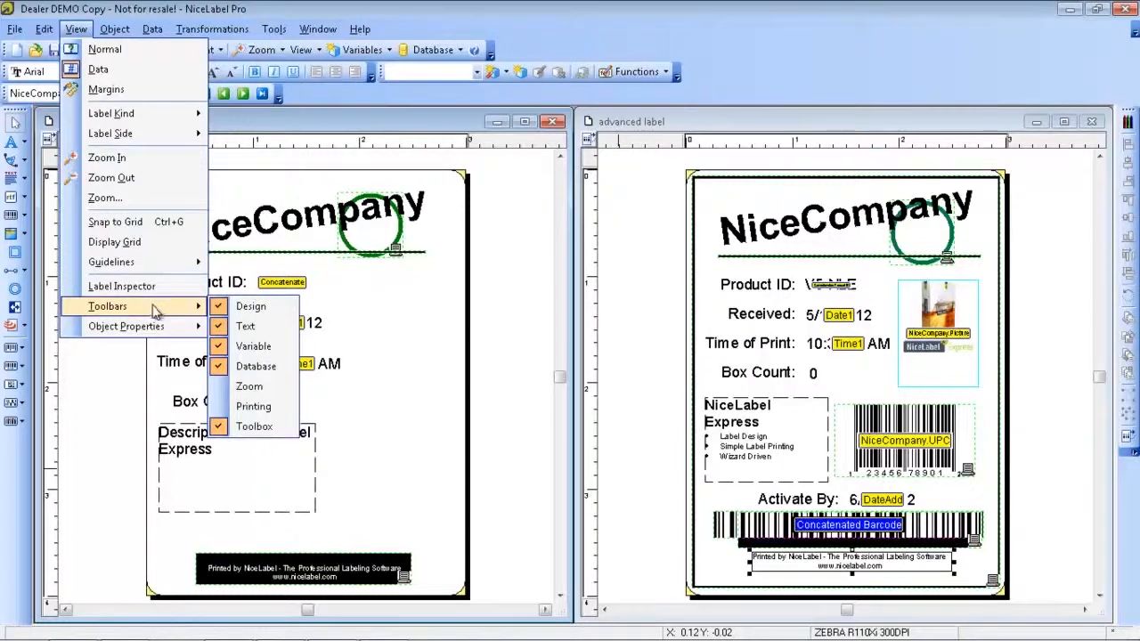
{"action": "mouse_move", "coordinate": [154, 328]}
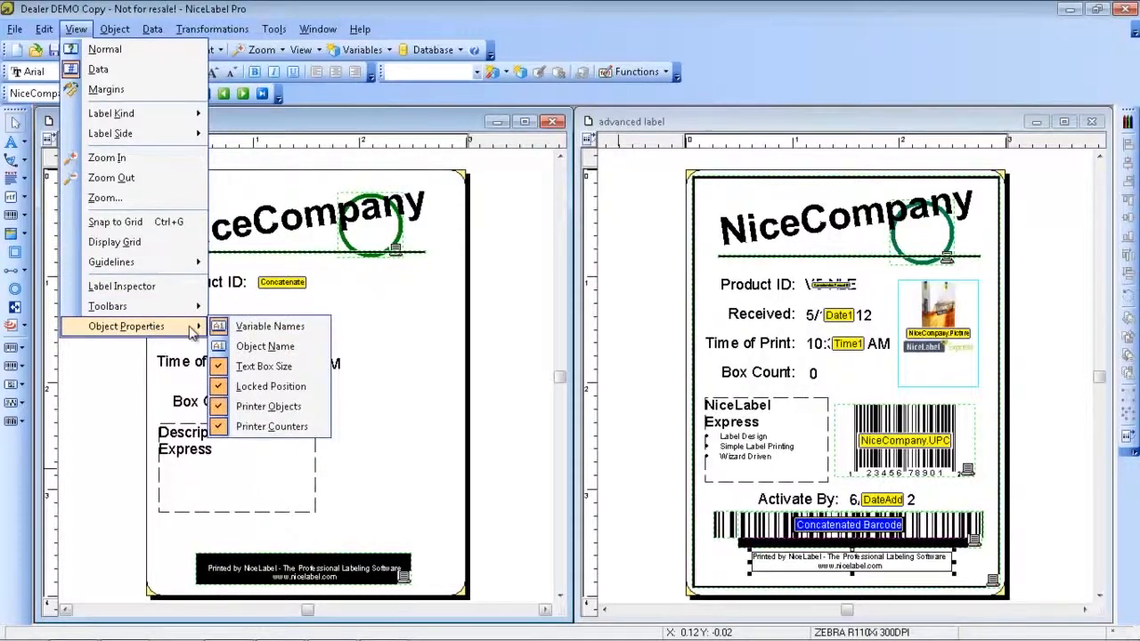
{"action": "left_click", "coordinate": [297, 329]}
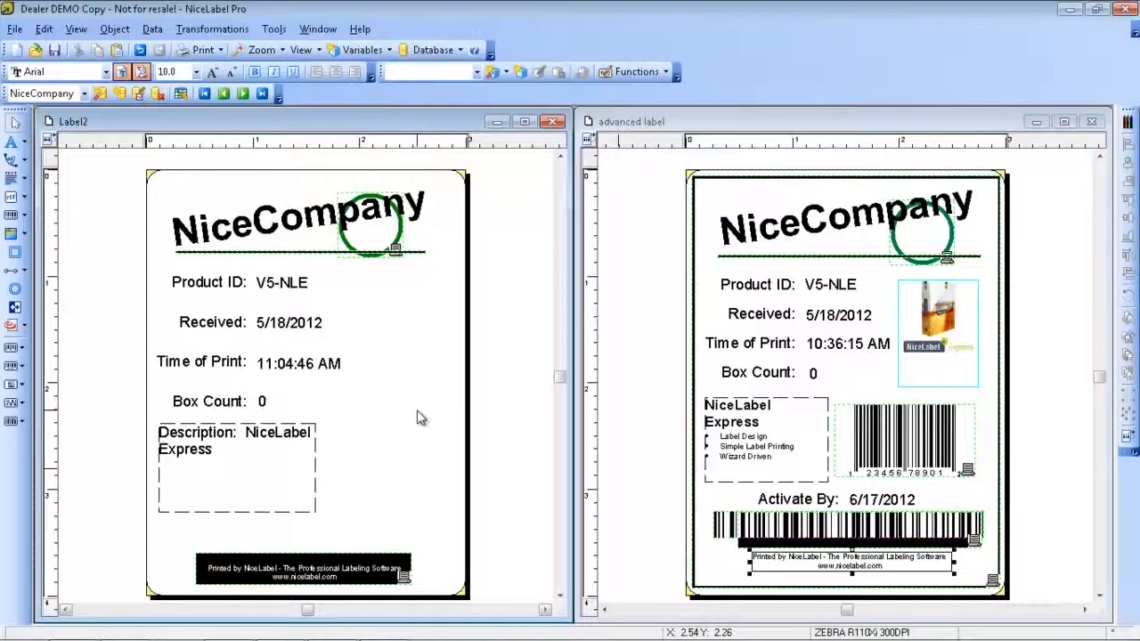
Place a bar code using the existing NiceCompany.UPC variable beside the Description text box.
{"action": "left_click", "coordinate": [27, 221]}
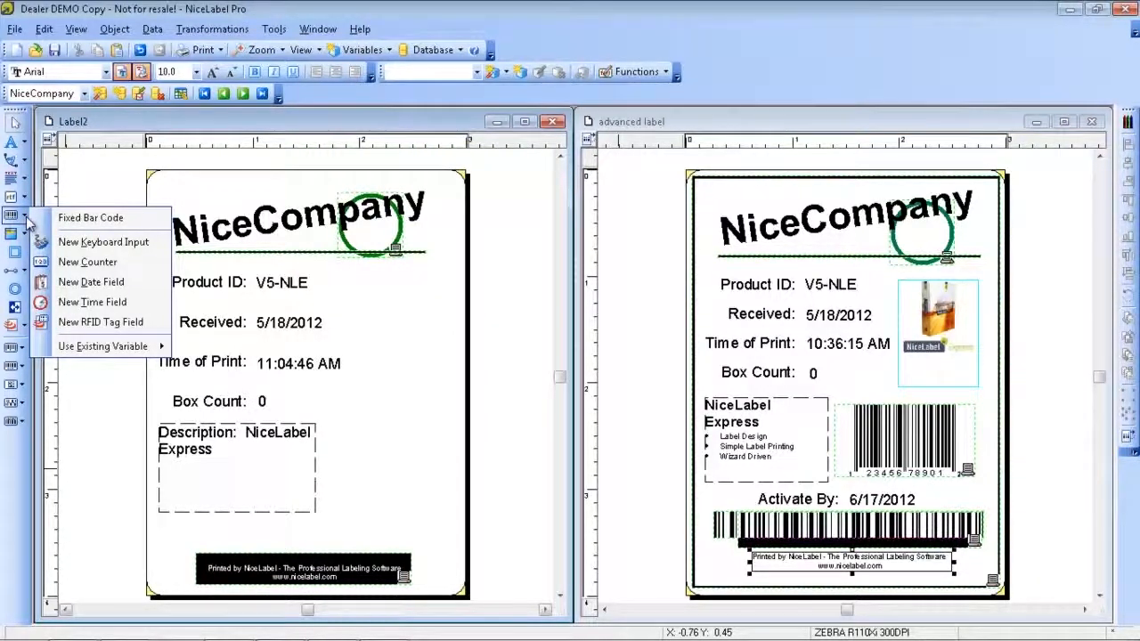
{"action": "left_click", "coordinate": [26, 222]}
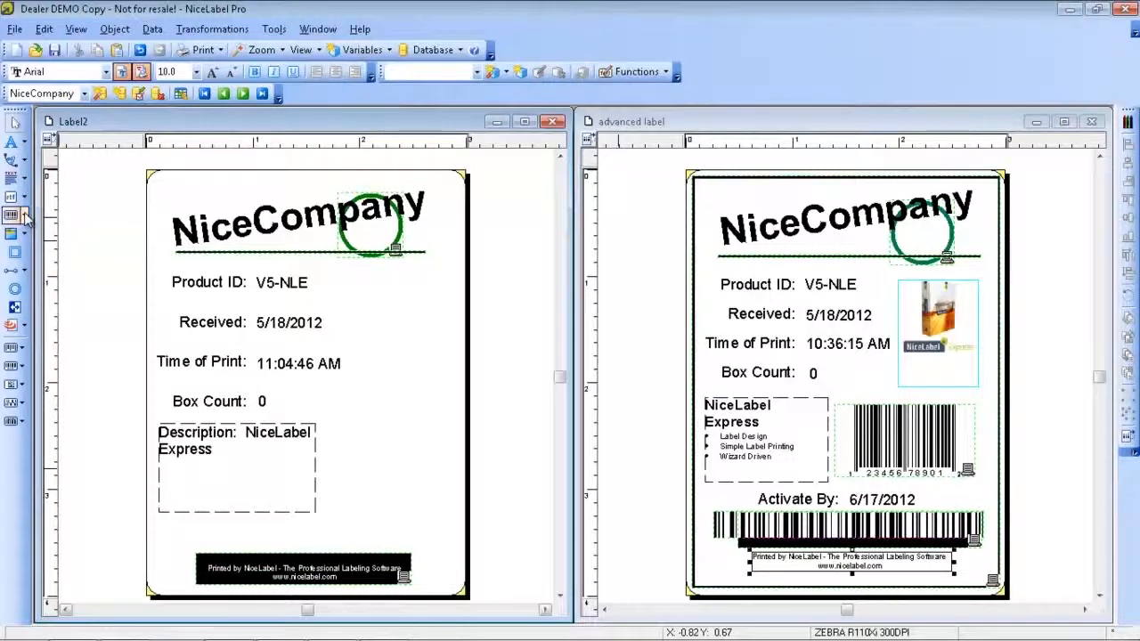
{"action": "left_click", "coordinate": [26, 221]}
{"action": "mouse_move", "coordinate": [157, 353]}
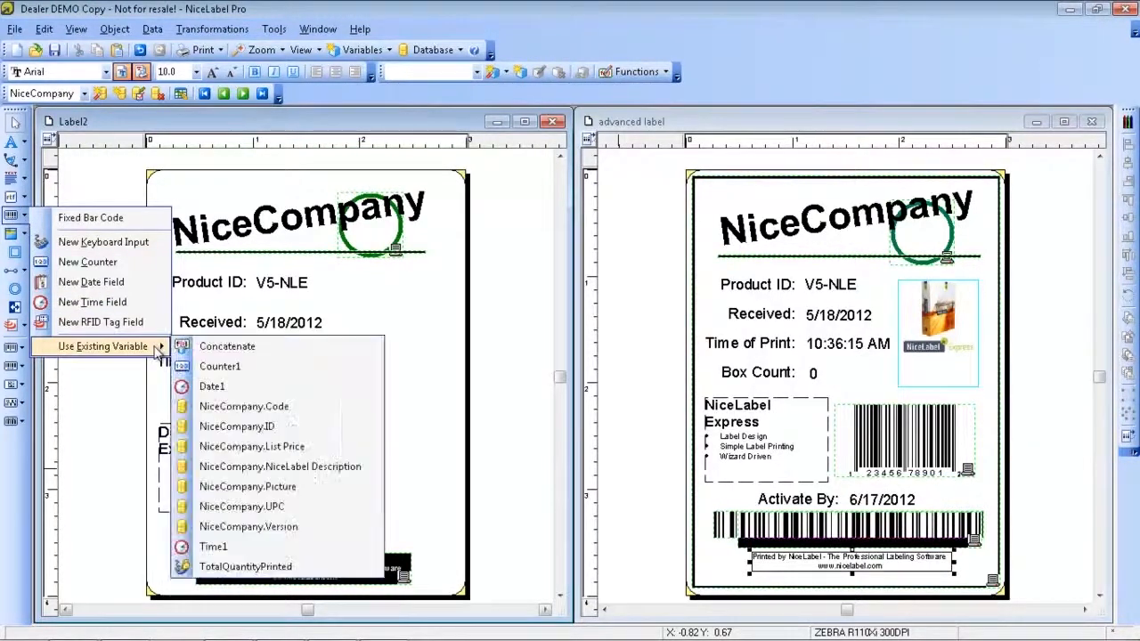
{"action": "left_click", "coordinate": [255, 513]}
{"action": "left_click", "coordinate": [337, 422]}
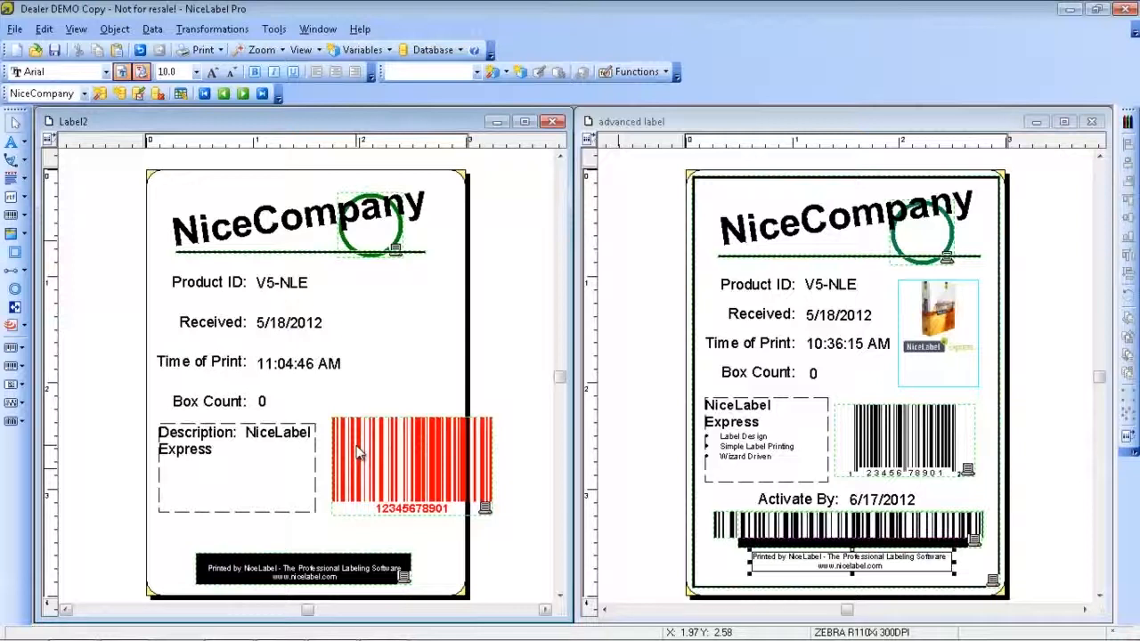
{"action": "left_click", "coordinate": [396, 472]}
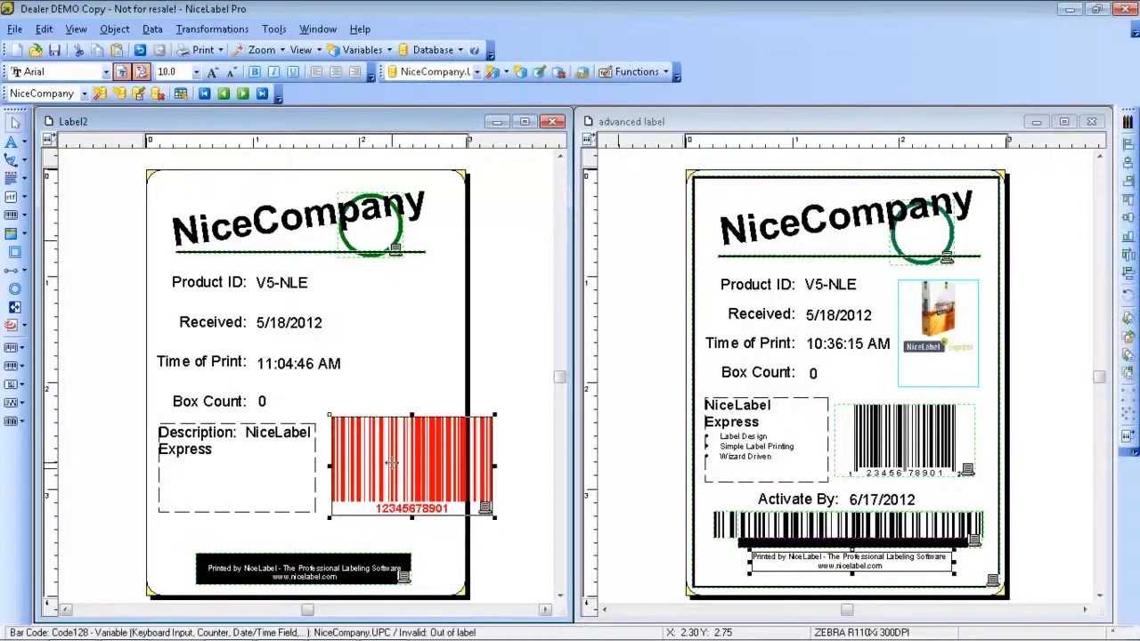
Narrow the Description text box and shift the UPC bar code against it so the bar code lies within the label.
{"action": "left_click", "coordinate": [318, 477]}
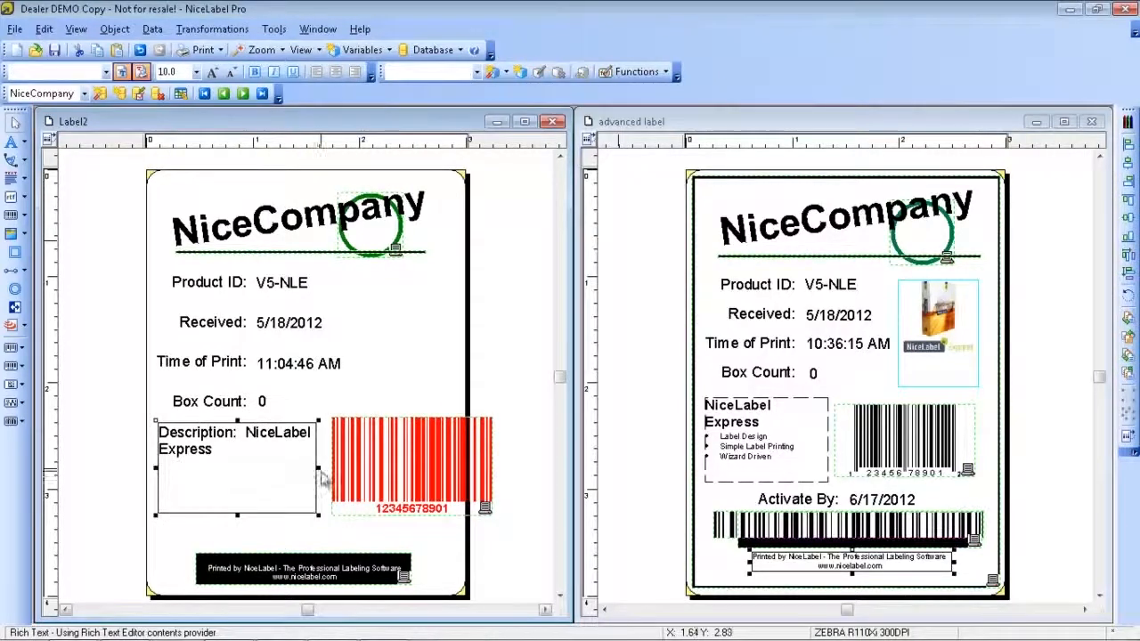
{"action": "left_click_drag", "start_coordinate": [316, 467], "coordinate": [299, 467]}
{"action": "left_click", "coordinate": [378, 460]}
{"action": "left_click_drag", "start_coordinate": [378, 460], "coordinate": [356, 459]}
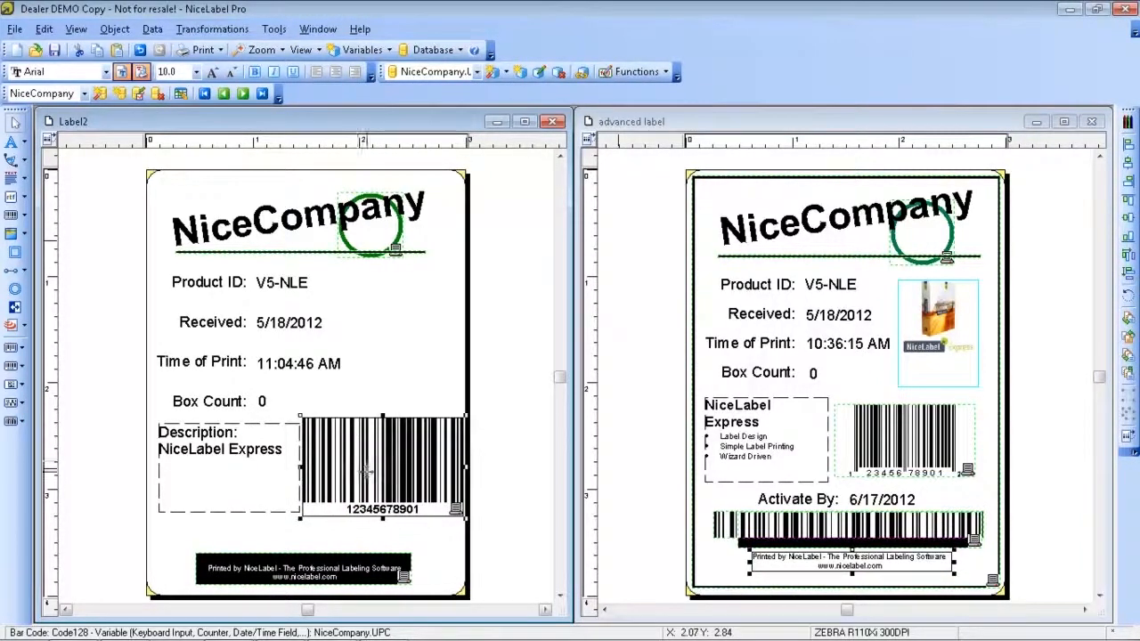
Change the bar code type of the UPC bar code to Upc-A.
{"action": "double_click", "coordinate": [369, 478]}
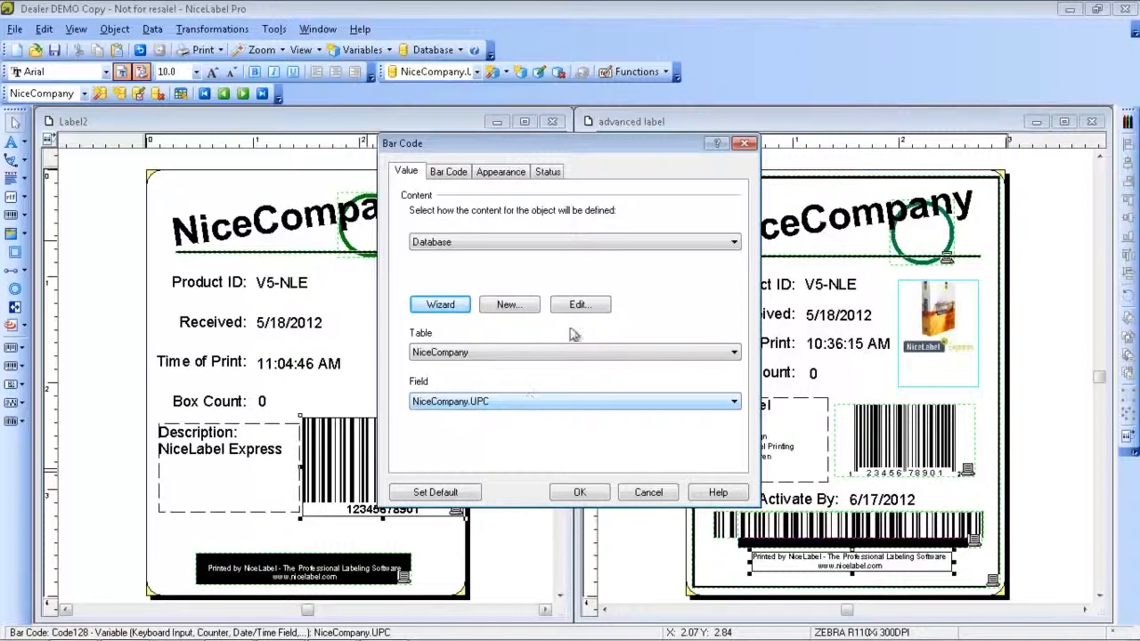
{"action": "left_click", "coordinate": [456, 172]}
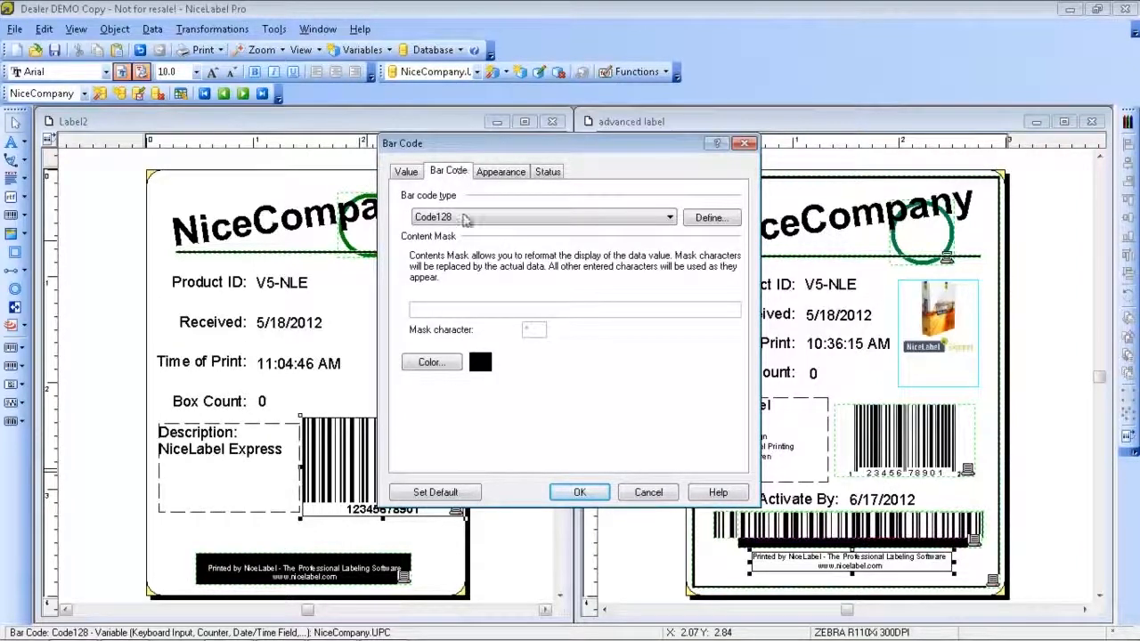
{"action": "left_click", "coordinate": [620, 217]}
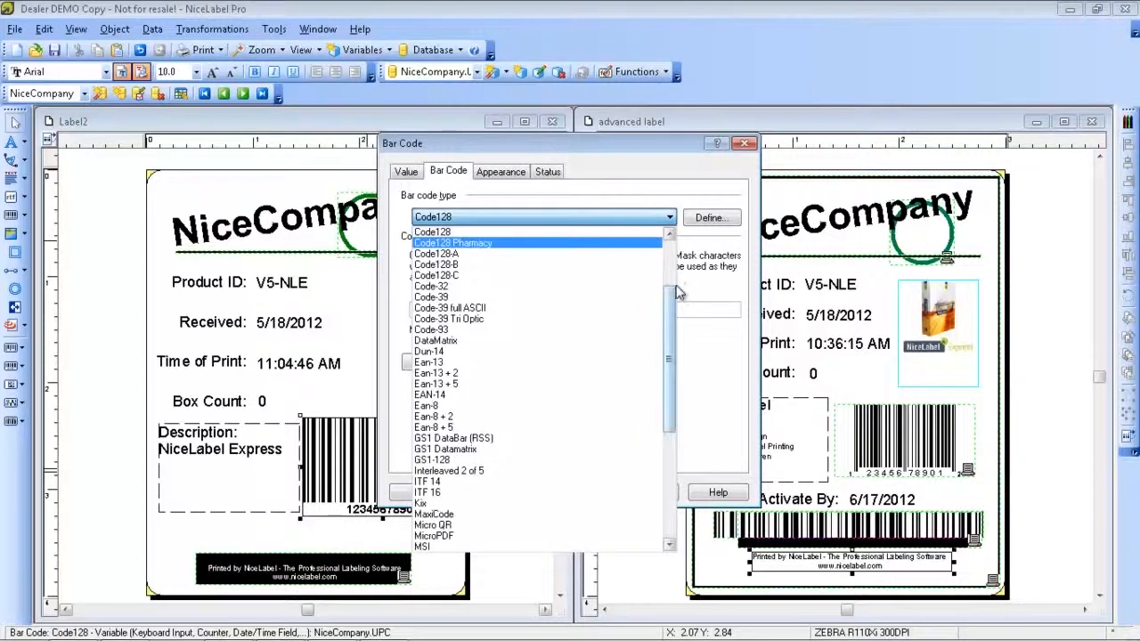
{"action": "left_click_drag", "start_coordinate": [675, 313], "coordinate": [678, 463]}
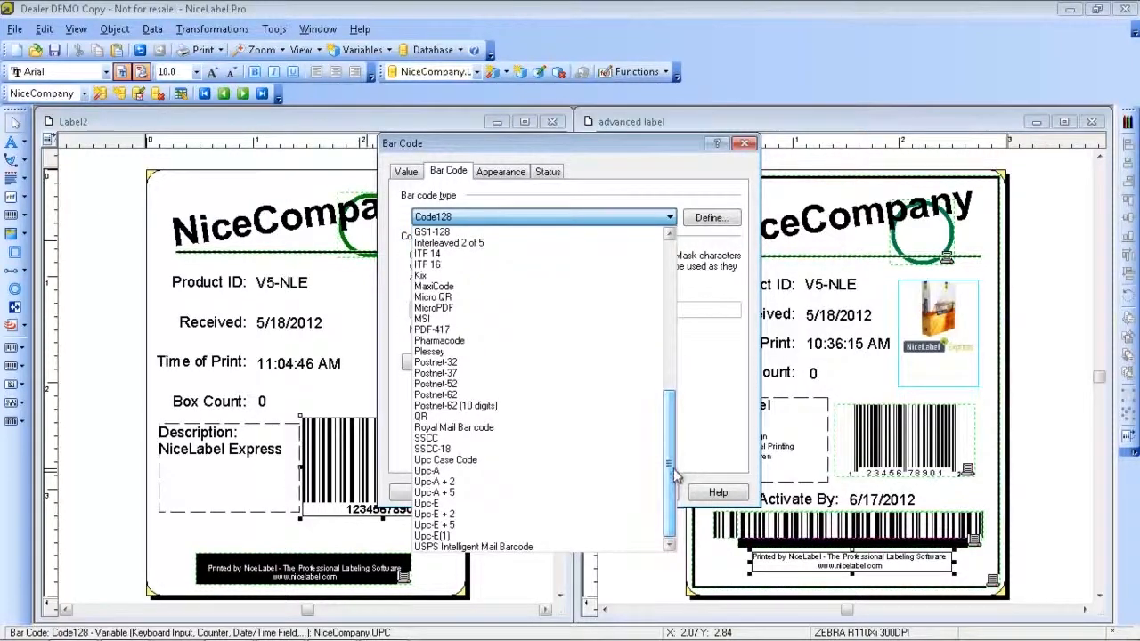
{"action": "left_click", "coordinate": [538, 479]}
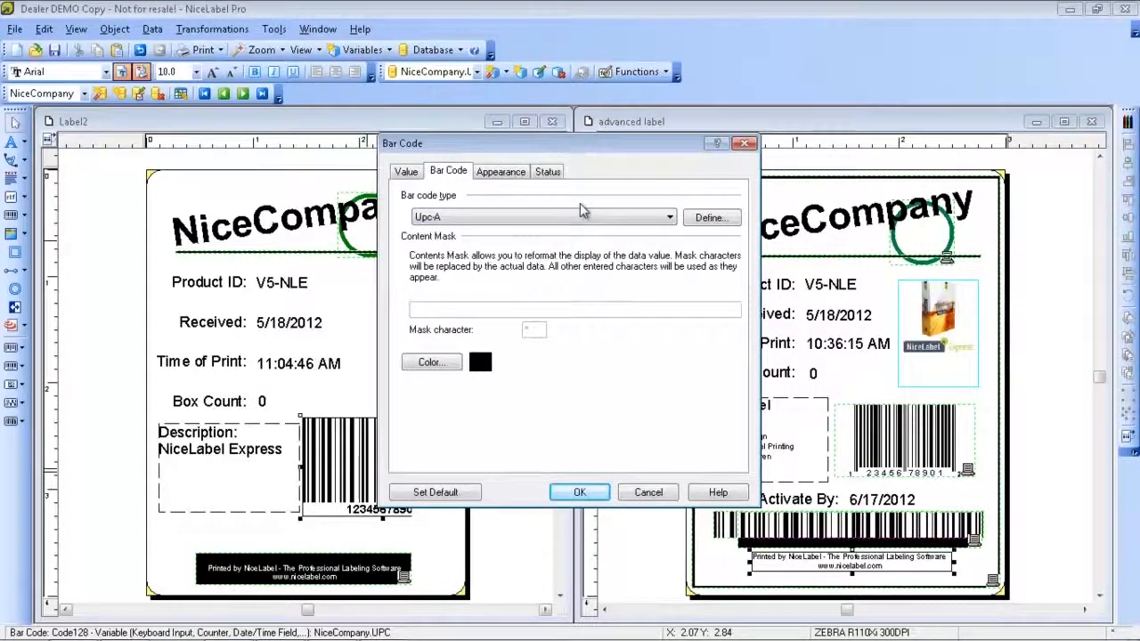
Set the narrow bar width in the Upc-A definition to 5 dots.
{"action": "left_click", "coordinate": [701, 218]}
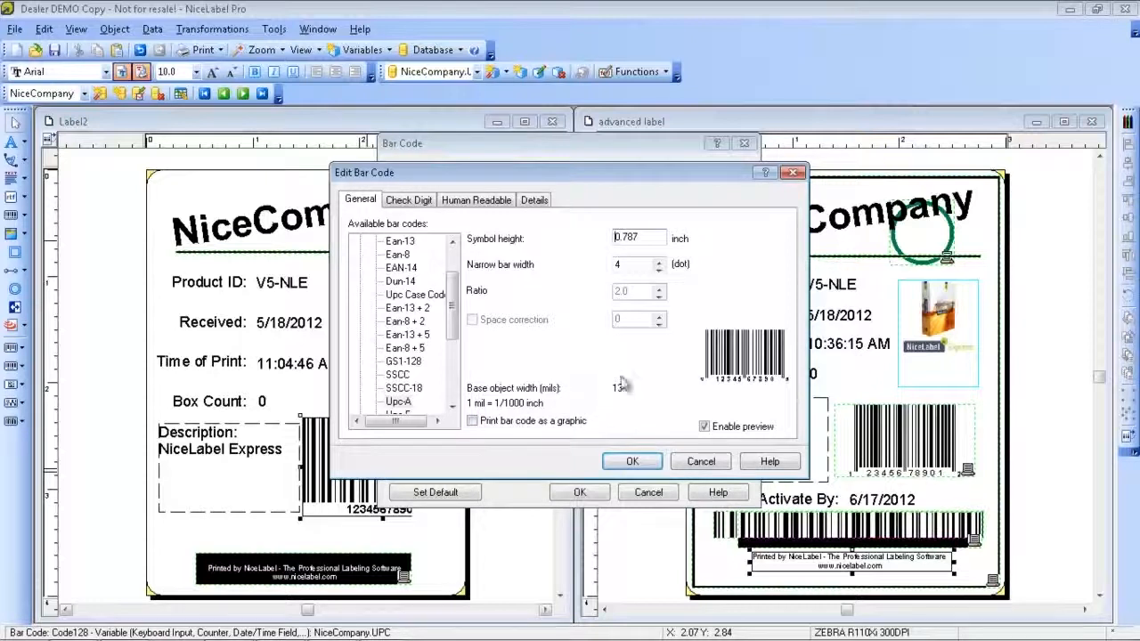
{"action": "left_click", "coordinate": [658, 260]}
{"action": "left_click", "coordinate": [658, 261]}
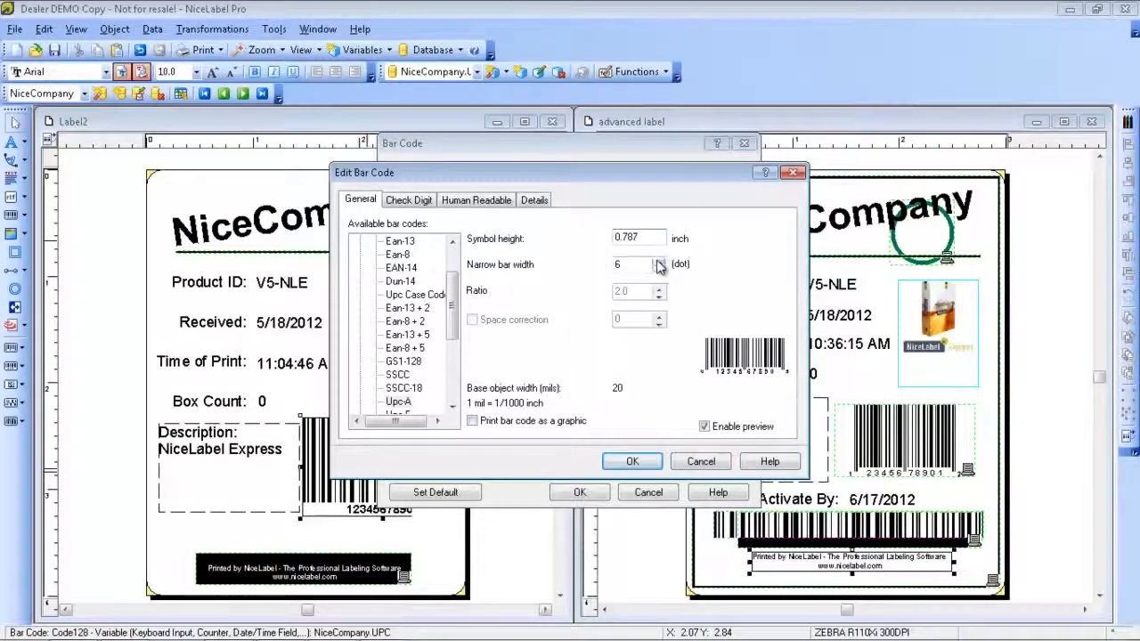
{"action": "left_click", "coordinate": [659, 270]}
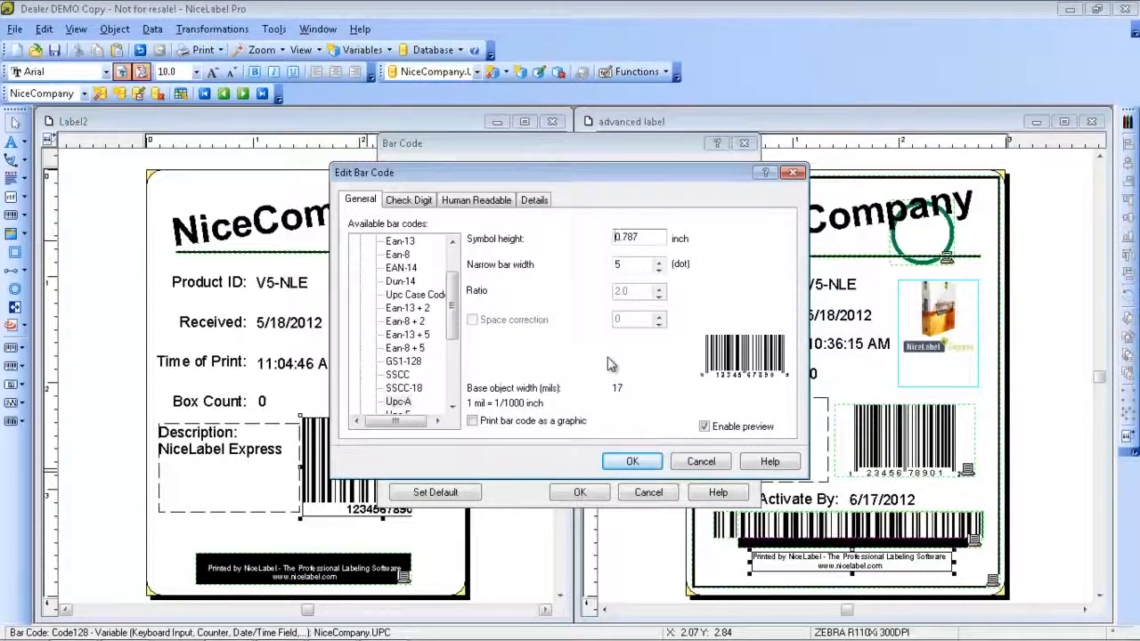
Review the check digit and detail options, keep the human-readable text below the bar code, and accept the bar code settings.
{"action": "left_click", "coordinate": [412, 202]}
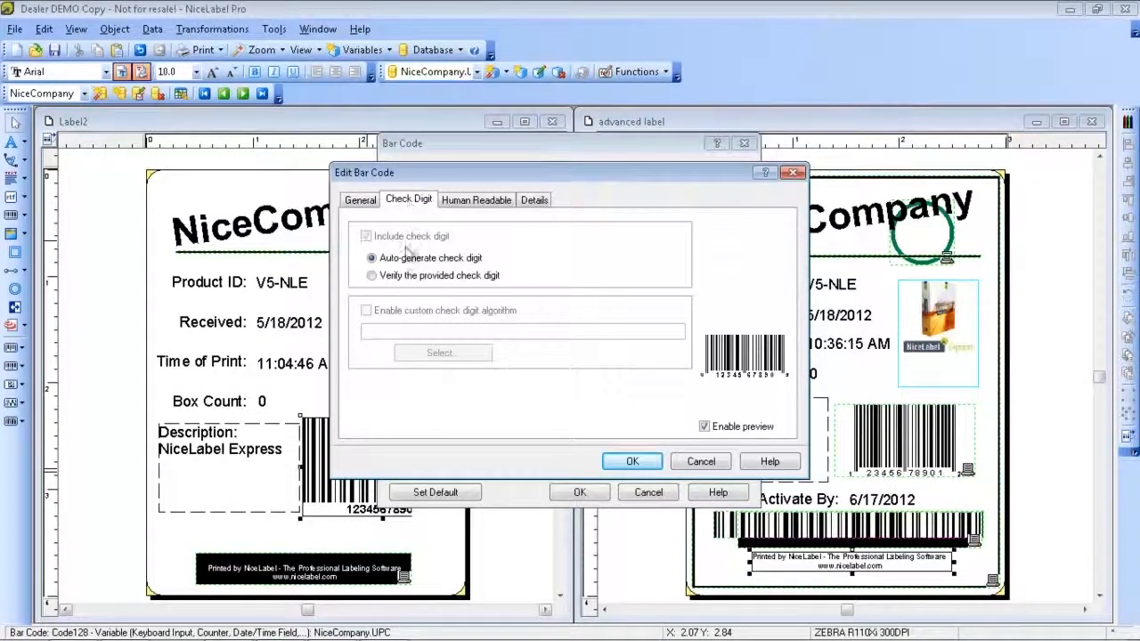
{"action": "left_click", "coordinate": [472, 201]}
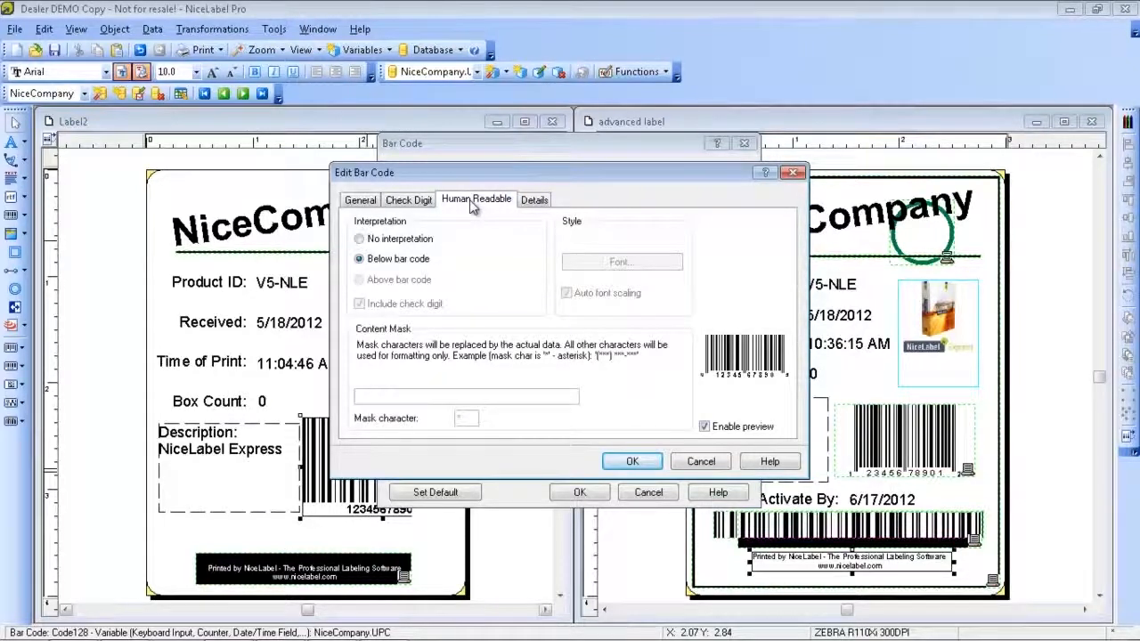
{"action": "left_click", "coordinate": [375, 239]}
{"action": "left_click", "coordinate": [373, 260]}
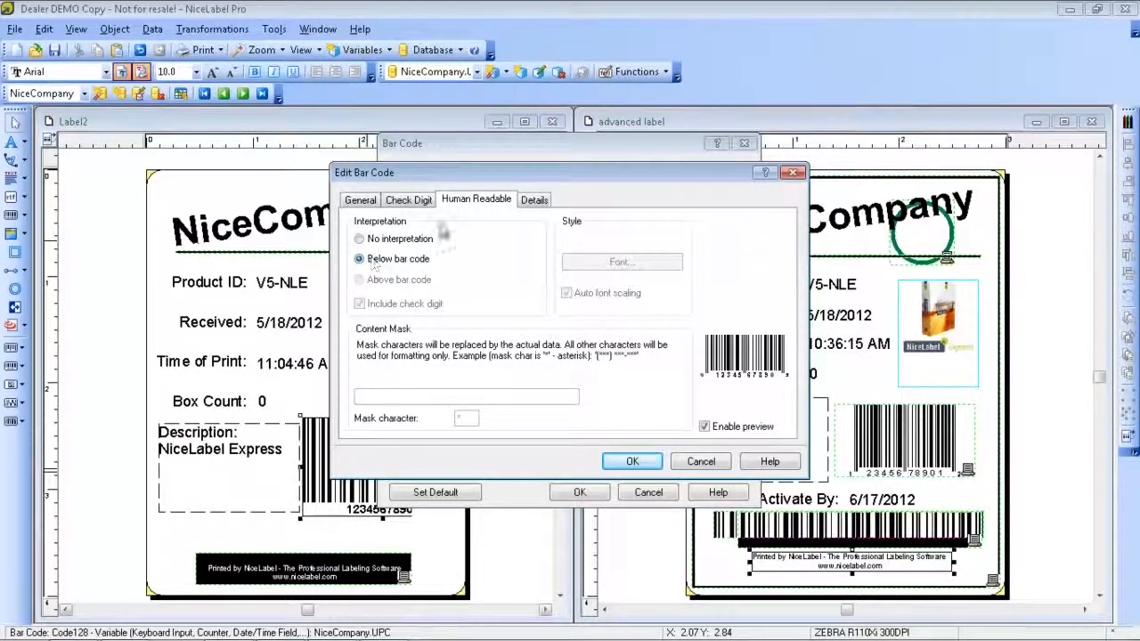
{"action": "left_click", "coordinate": [536, 201]}
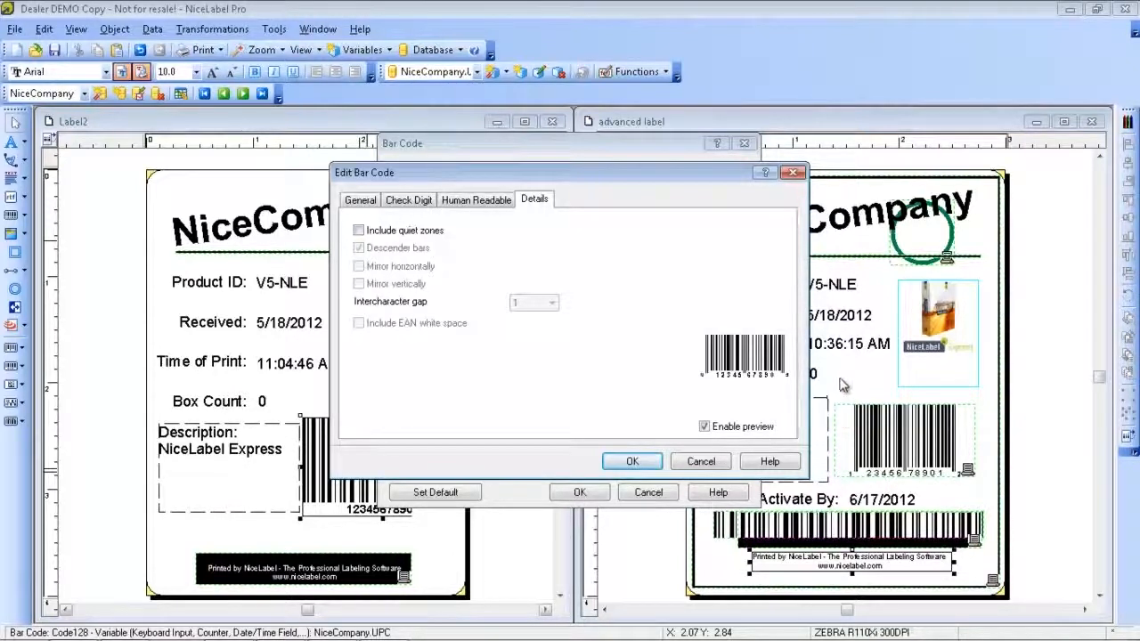
{"action": "left_click", "coordinate": [637, 461]}
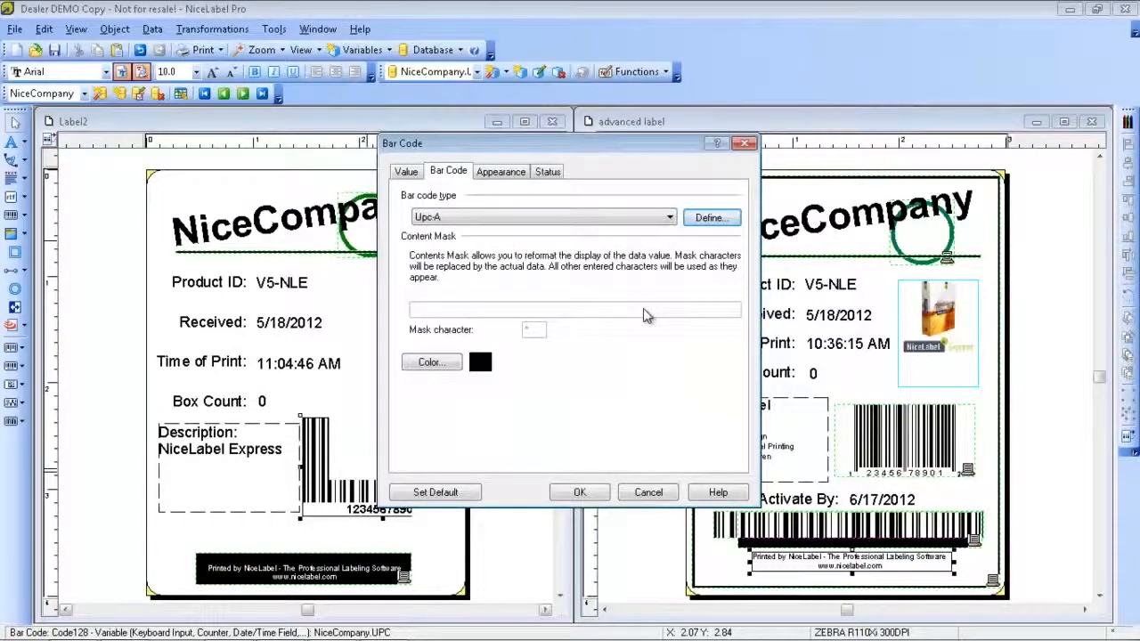
{"action": "left_click", "coordinate": [589, 493]}
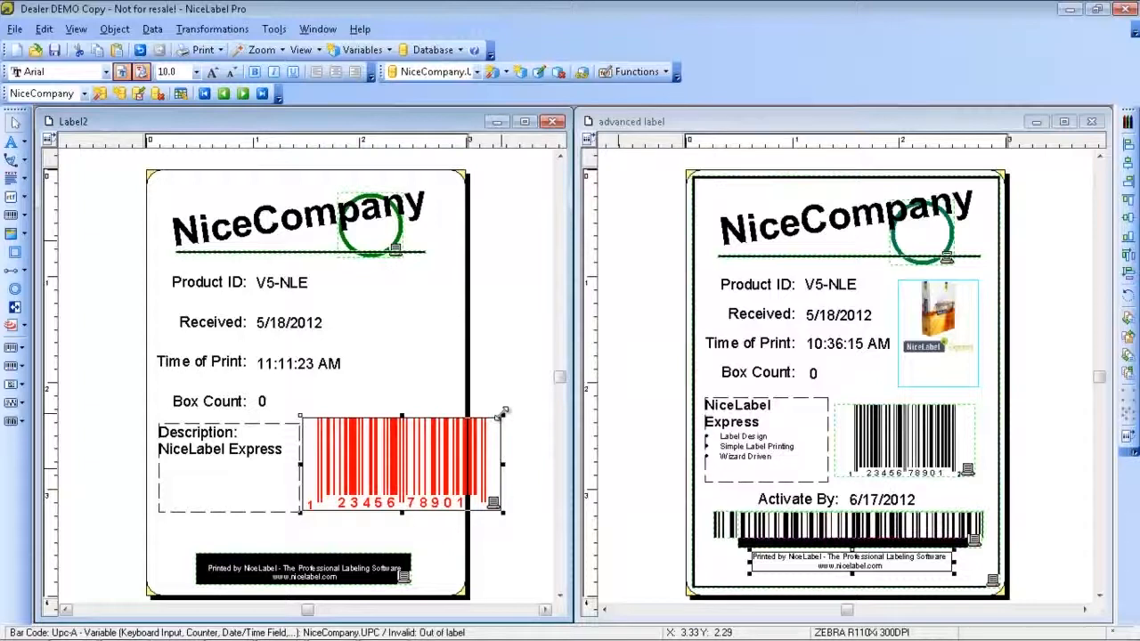
Shrink the UPC bar code so it fits inside the label's edge.
{"action": "left_click_drag", "start_coordinate": [504, 414], "coordinate": [463, 419]}
{"action": "left_click", "coordinate": [432, 377]}
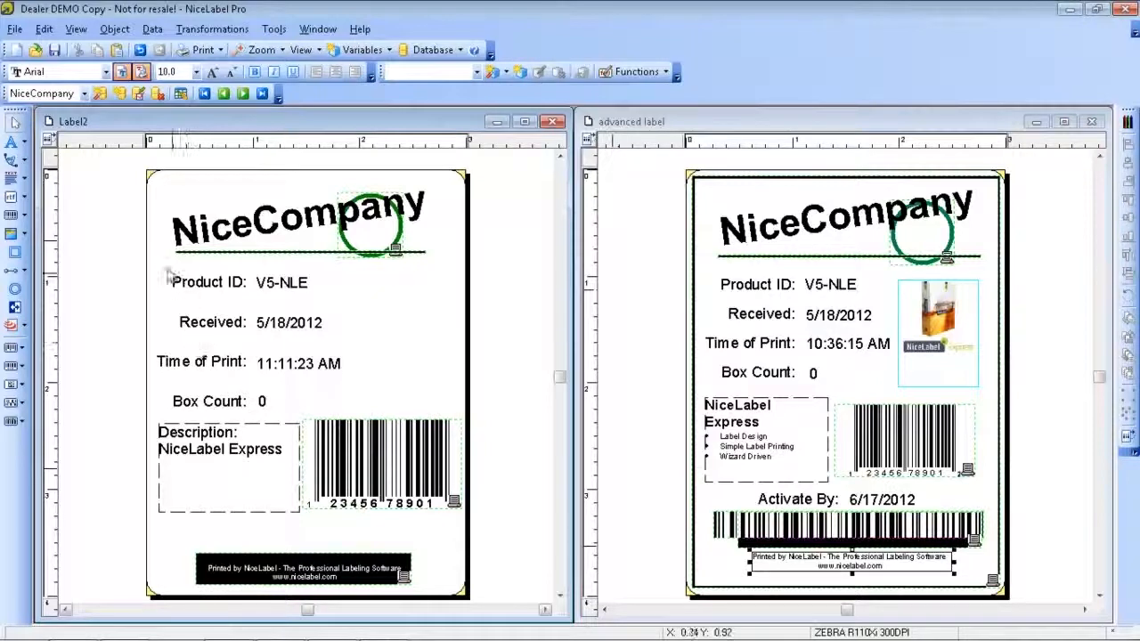
Create a new data function named Concatenate2 with the function type Concatenate.
{"action": "left_click", "coordinate": [151, 30]}
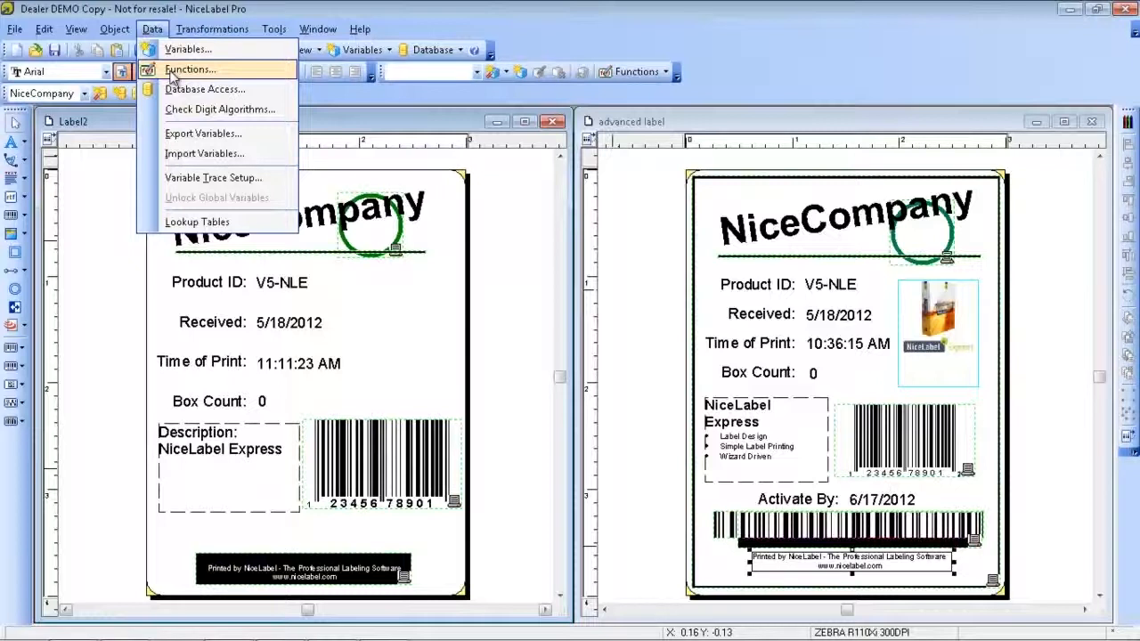
{"action": "left_click", "coordinate": [173, 72]}
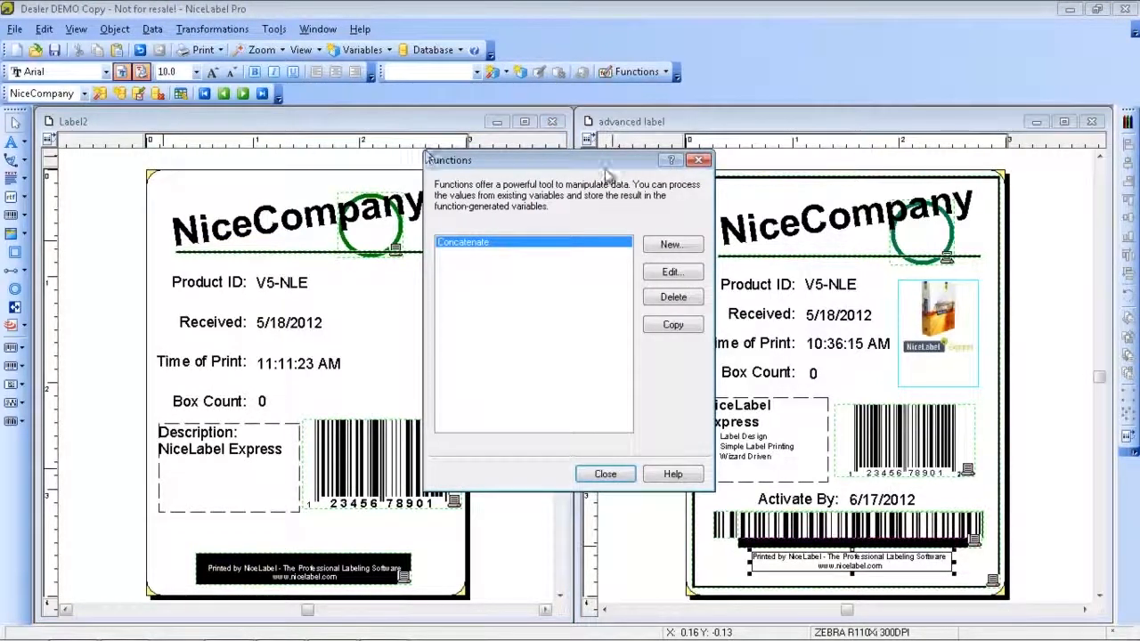
{"action": "left_click", "coordinate": [672, 245]}
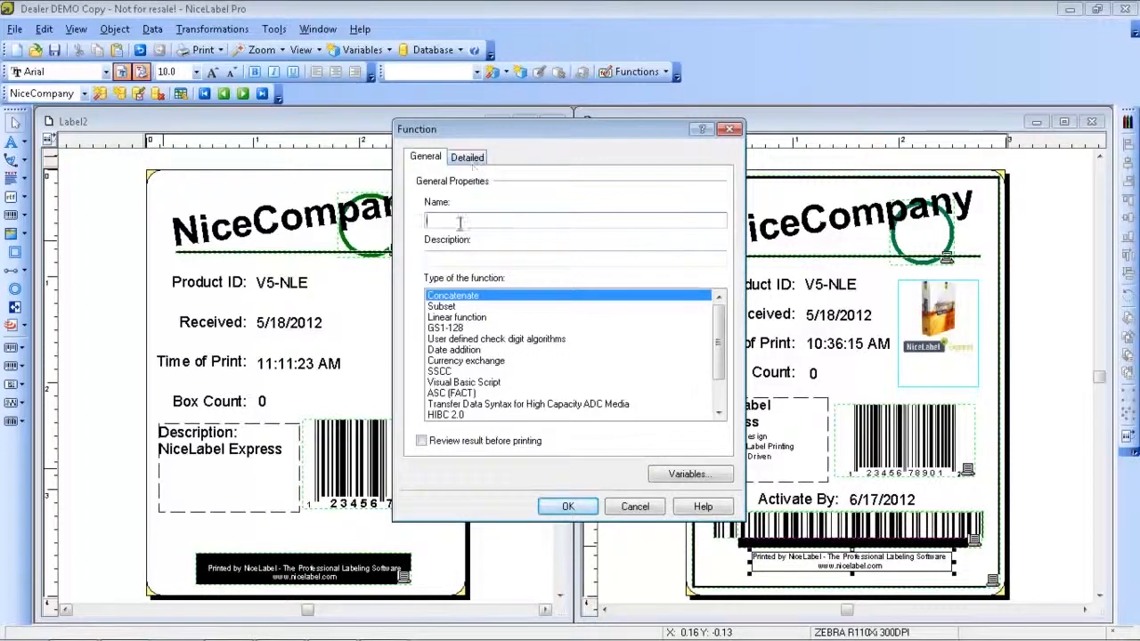
{"action": "type", "text": "Concatenate"}
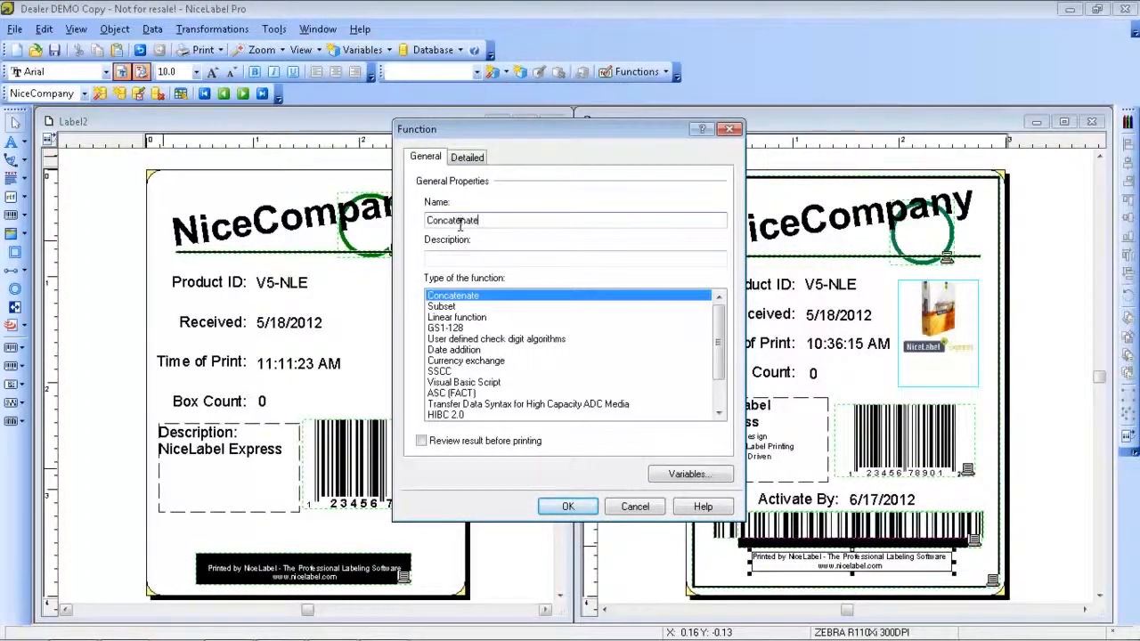
{"action": "type", "text": "2"}
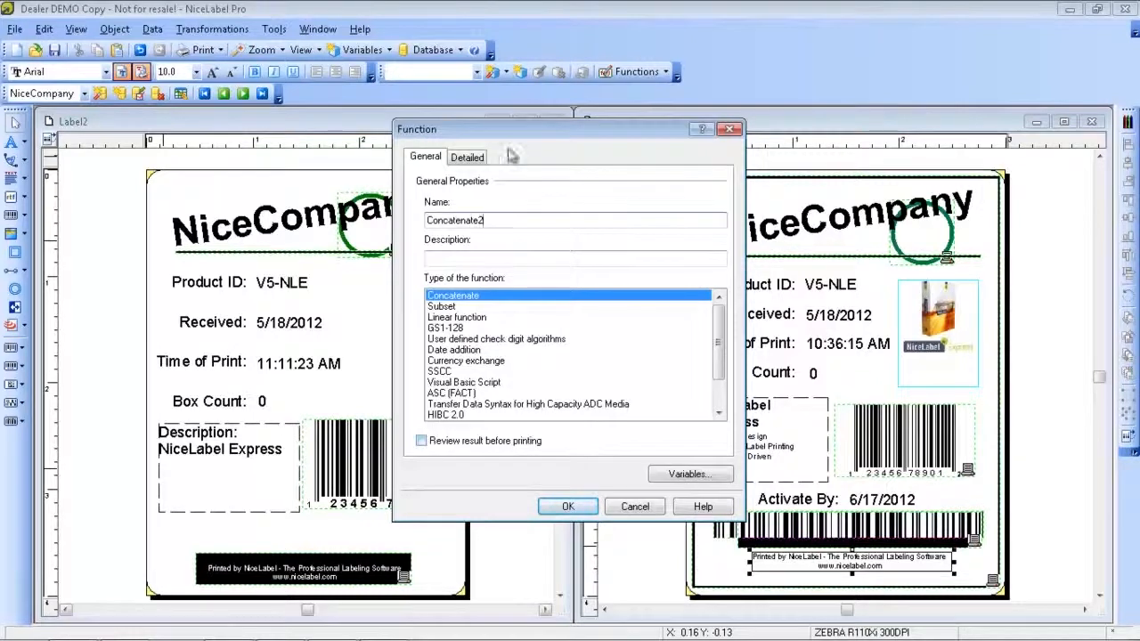
Join Concatenate and NiceCompany.Version in that order with no delimiter, and accept the Concatenate2 function.
{"action": "left_click", "coordinate": [468, 158]}
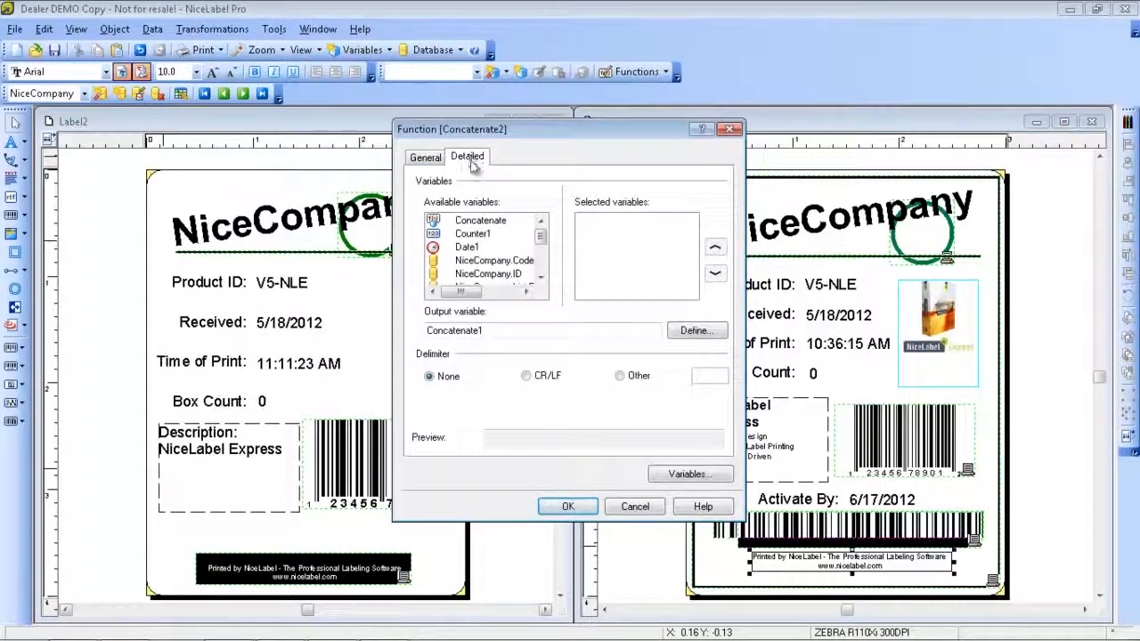
{"action": "mouse_move", "coordinate": [539, 235]}
{"action": "left_mouse_down"}
{"action": "mouse_move", "coordinate": [544, 243]}
{"action": "mouse_move", "coordinate": [548, 229]}
{"action": "left_mouse_up"}
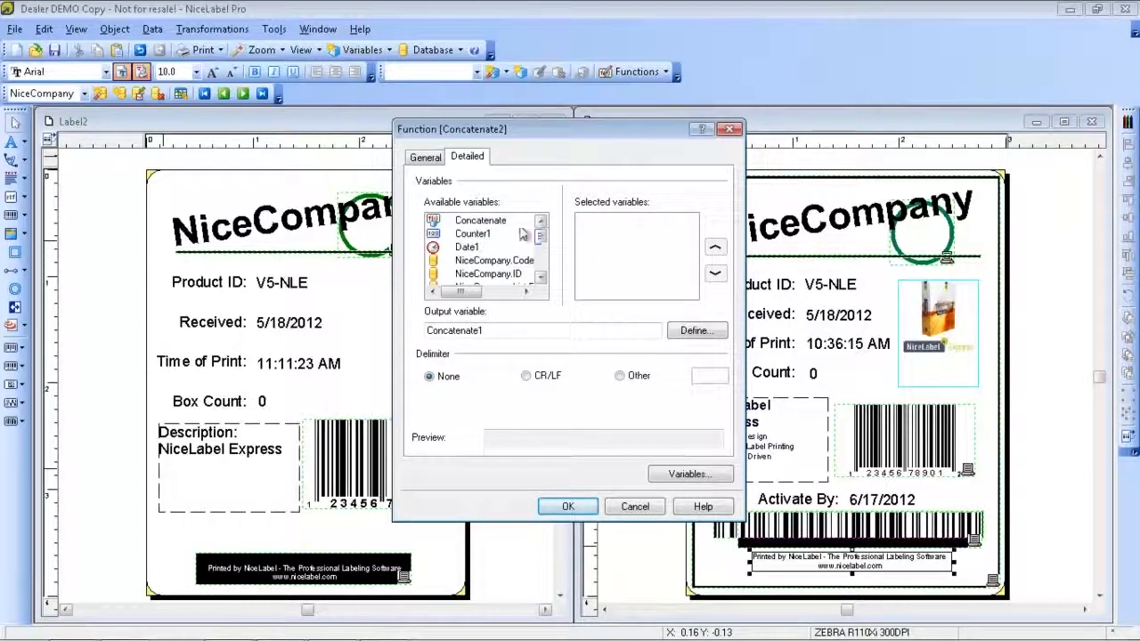
{"action": "double_click", "coordinate": [486, 221]}
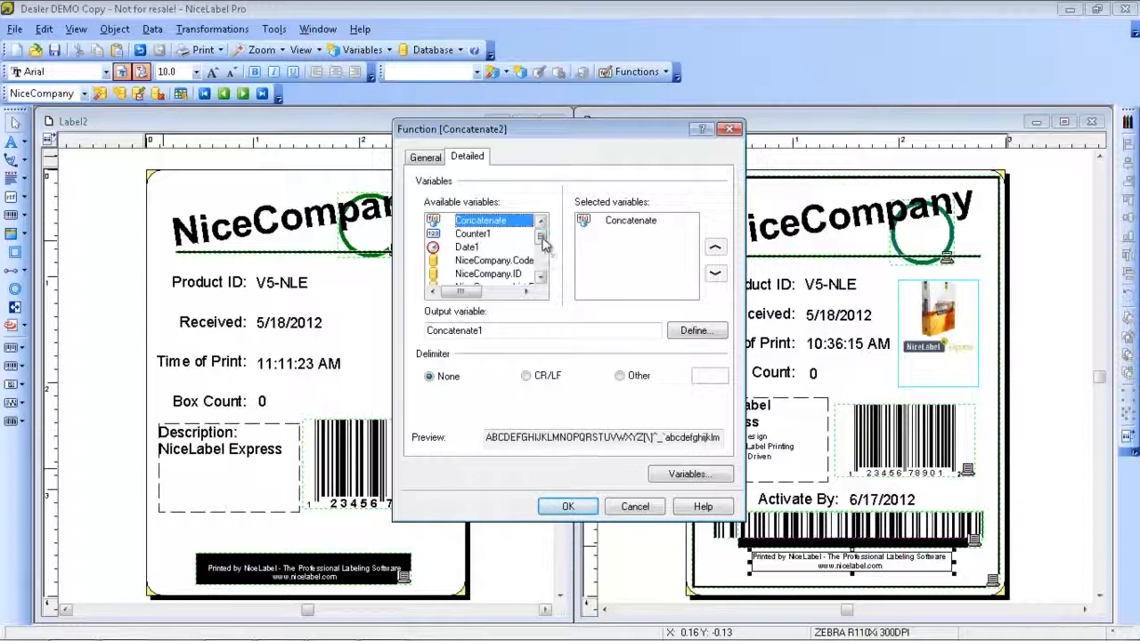
{"action": "left_click_drag", "start_coordinate": [541, 235], "coordinate": [543, 254]}
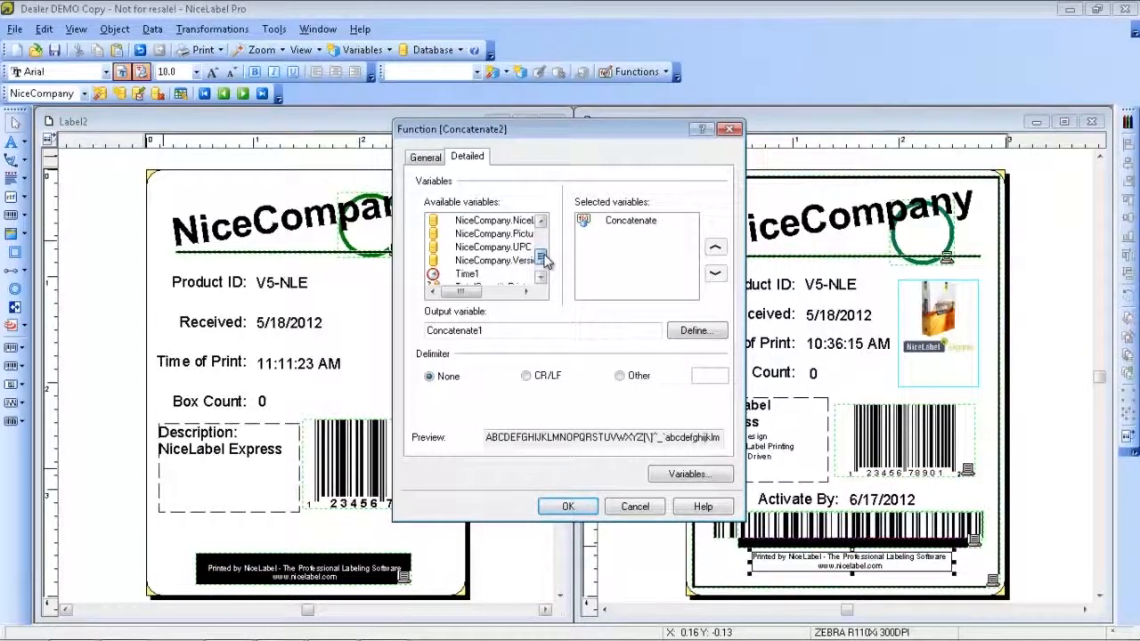
{"action": "double_click", "coordinate": [521, 262]}
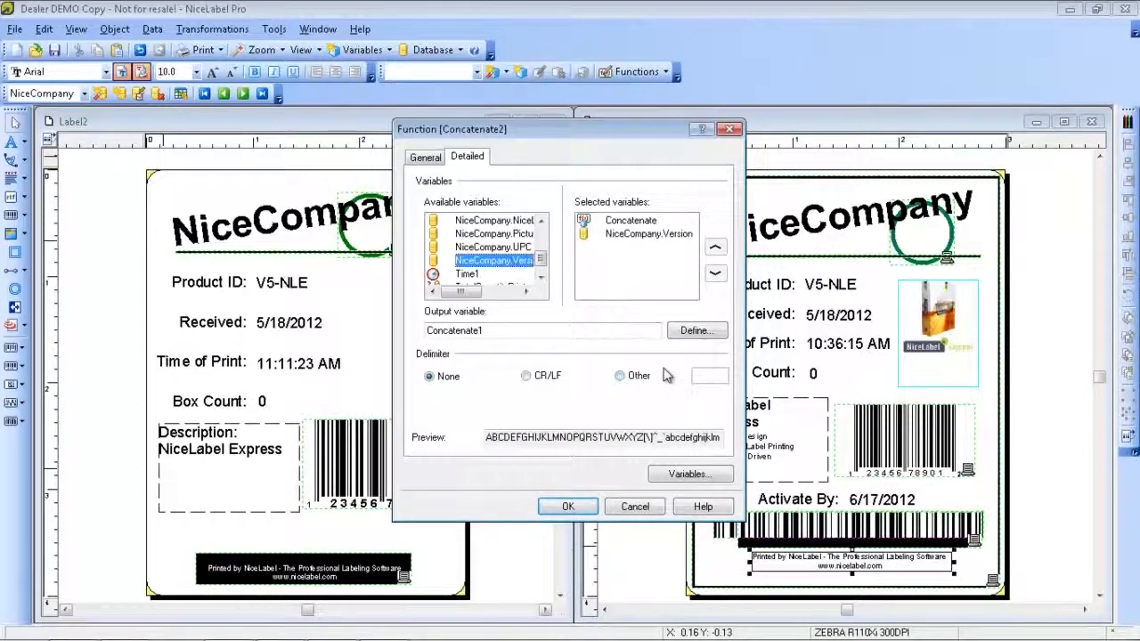
{"action": "left_click", "coordinate": [569, 504]}
{"action": "left_click", "coordinate": [604, 476]}
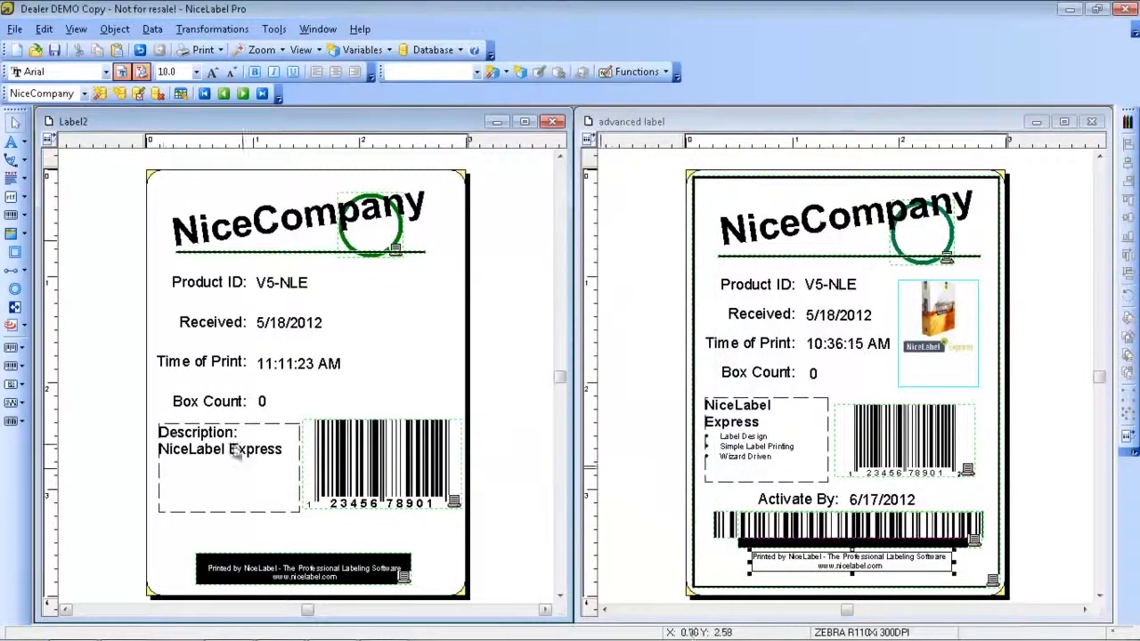
Place a bar code linked to the existing Concatenate1 variable on Label2, just above the black footer box.
{"action": "left_click", "coordinate": [25, 219]}
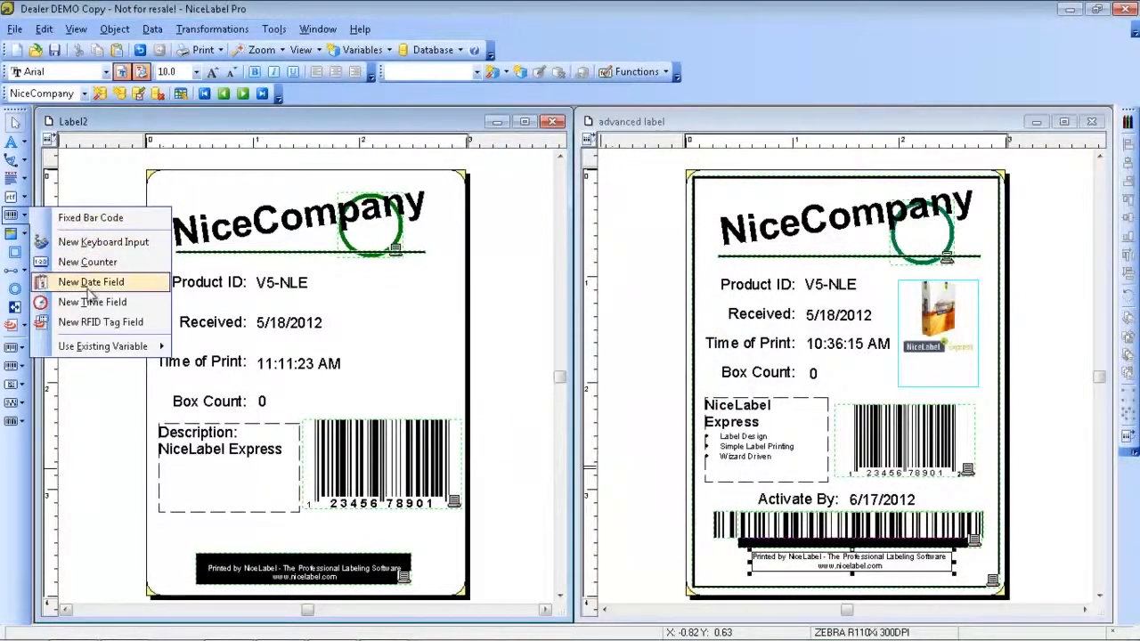
{"action": "mouse_move", "coordinate": [113, 350]}
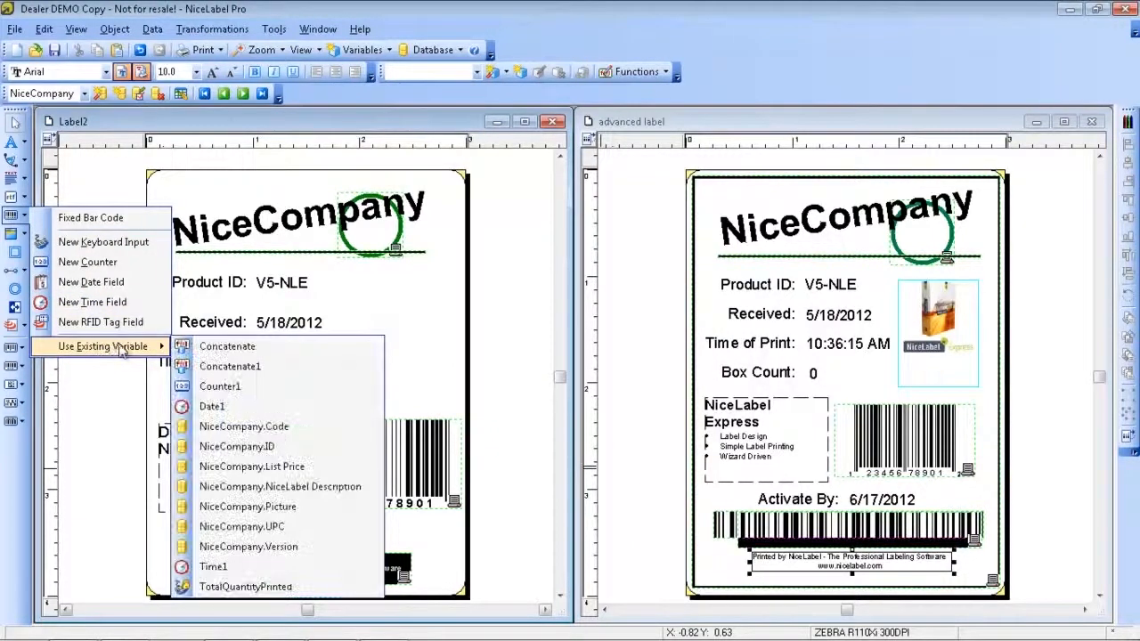
{"action": "left_click", "coordinate": [225, 366]}
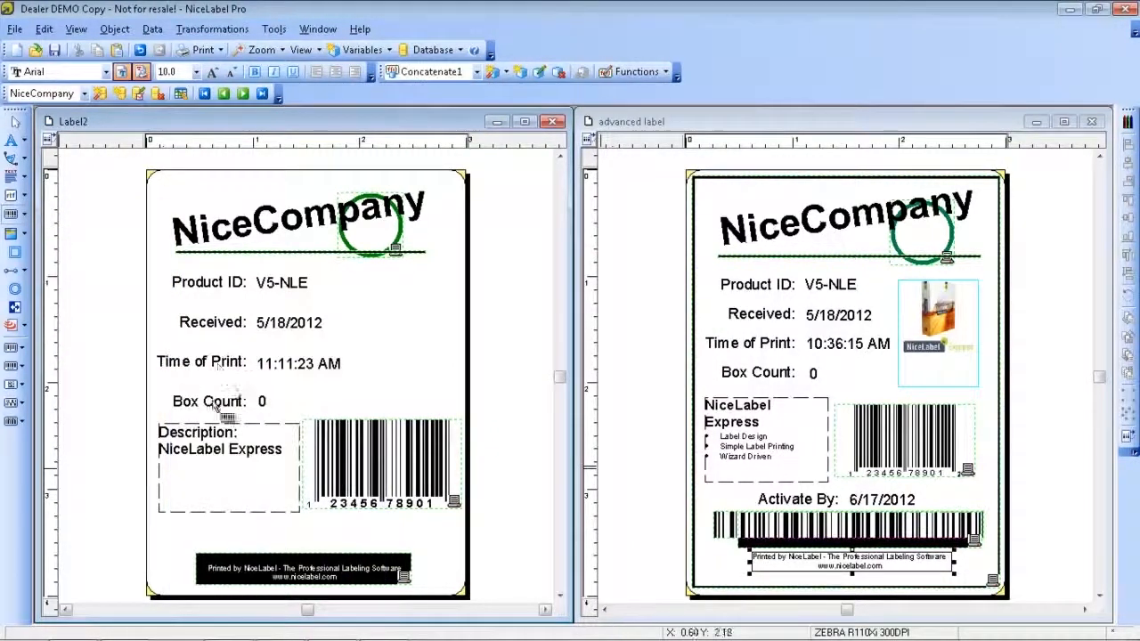
{"action": "left_click", "coordinate": [201, 527]}
{"action": "left_click_drag", "start_coordinate": [241, 532], "coordinate": [239, 459]}
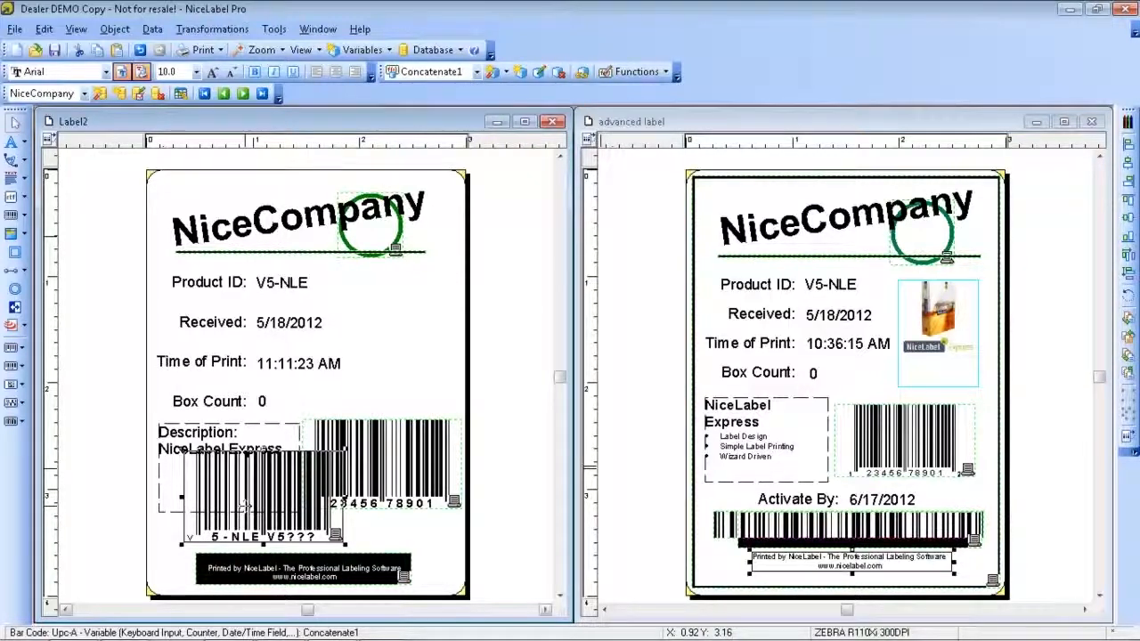
Change the new Concatenate1 bar code's type to Code128.
{"action": "double_click", "coordinate": [244, 506]}
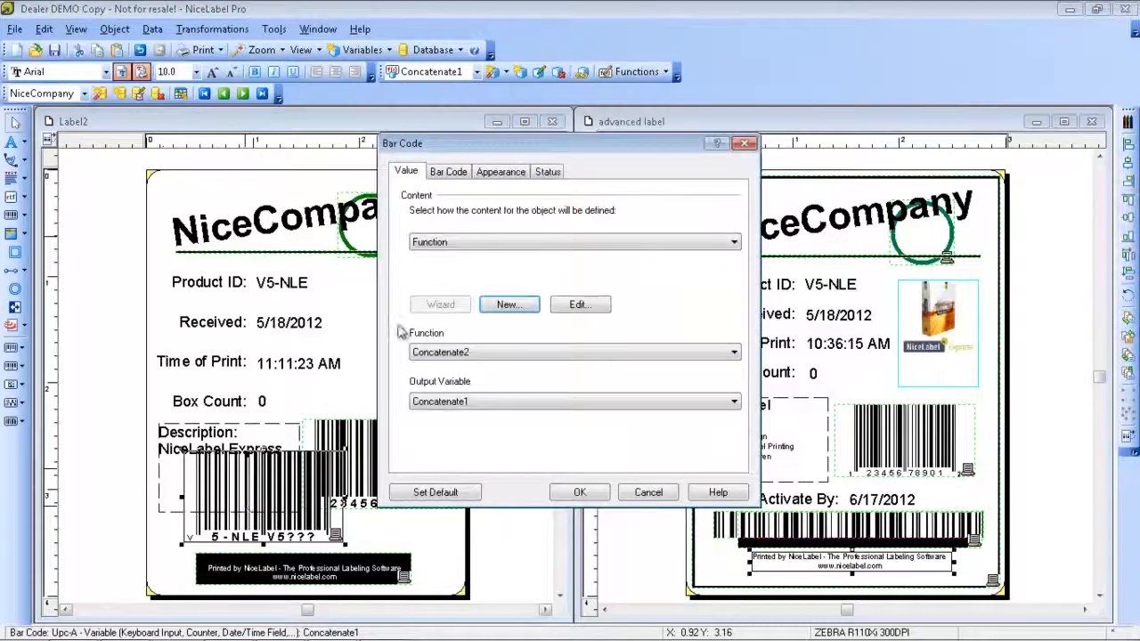
{"action": "left_click", "coordinate": [448, 172]}
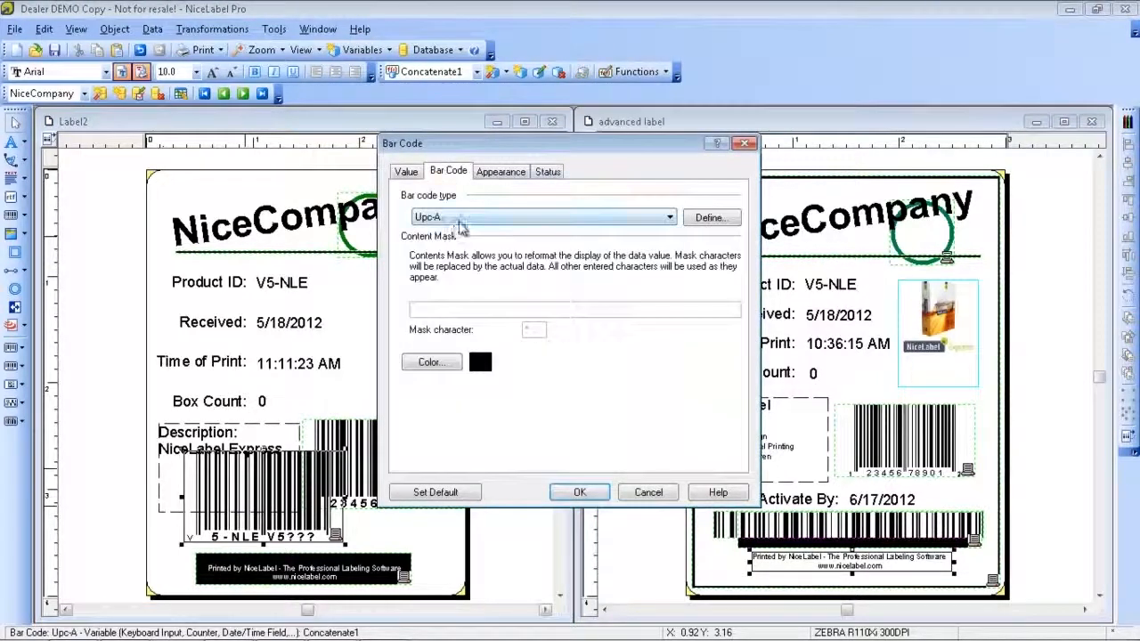
{"action": "left_click", "coordinate": [461, 221]}
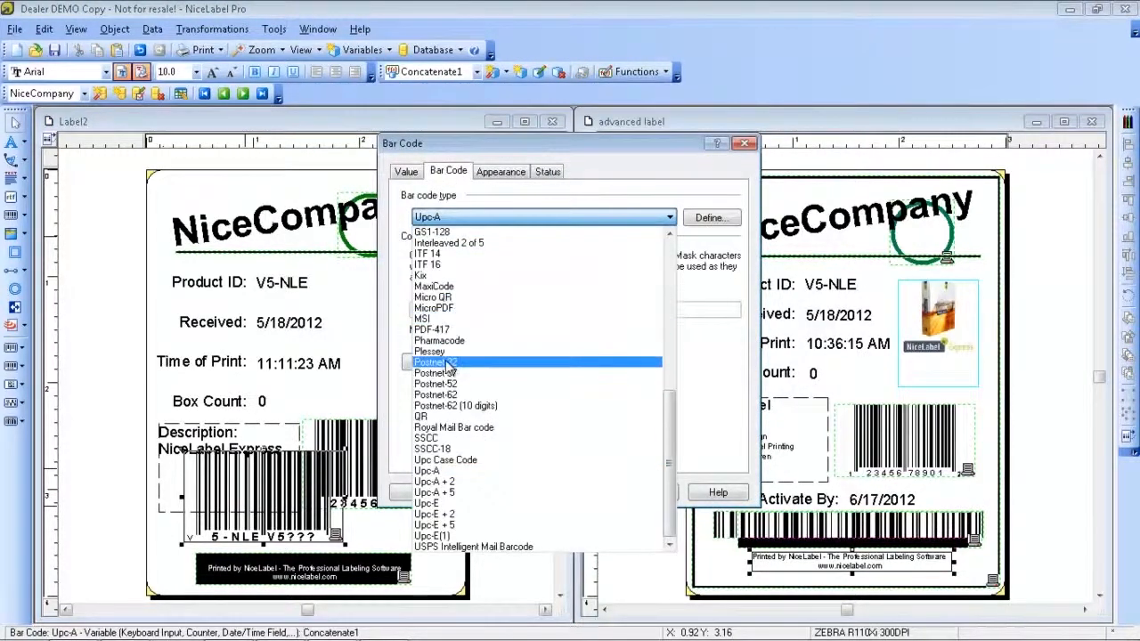
{"action": "left_click_drag", "start_coordinate": [670, 414], "coordinate": [679, 259]}
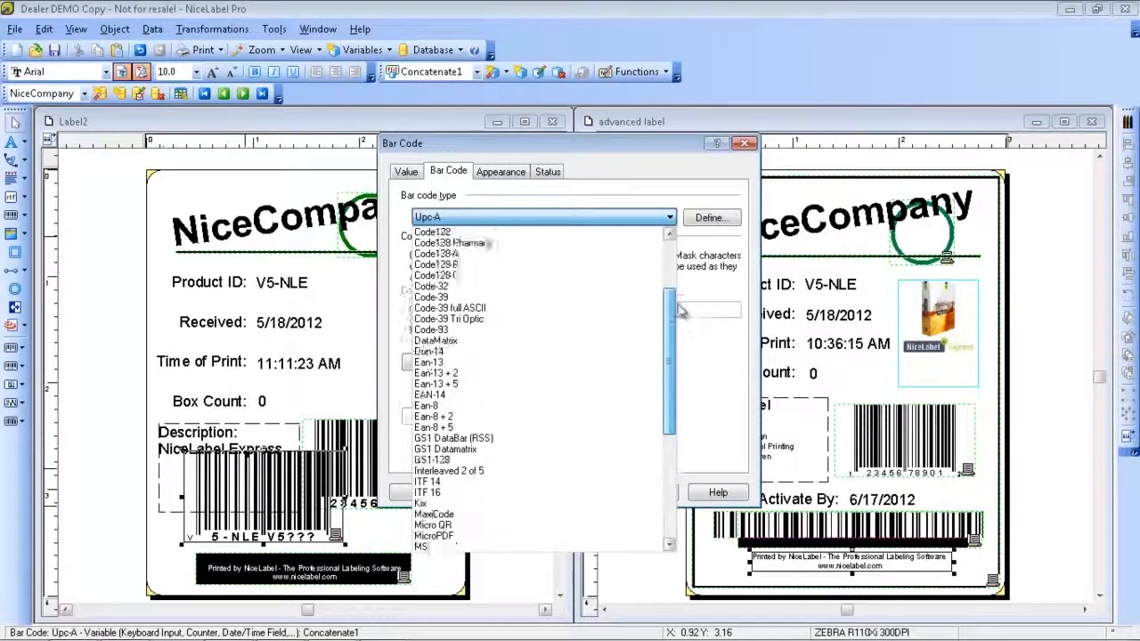
{"action": "left_click", "coordinate": [454, 331]}
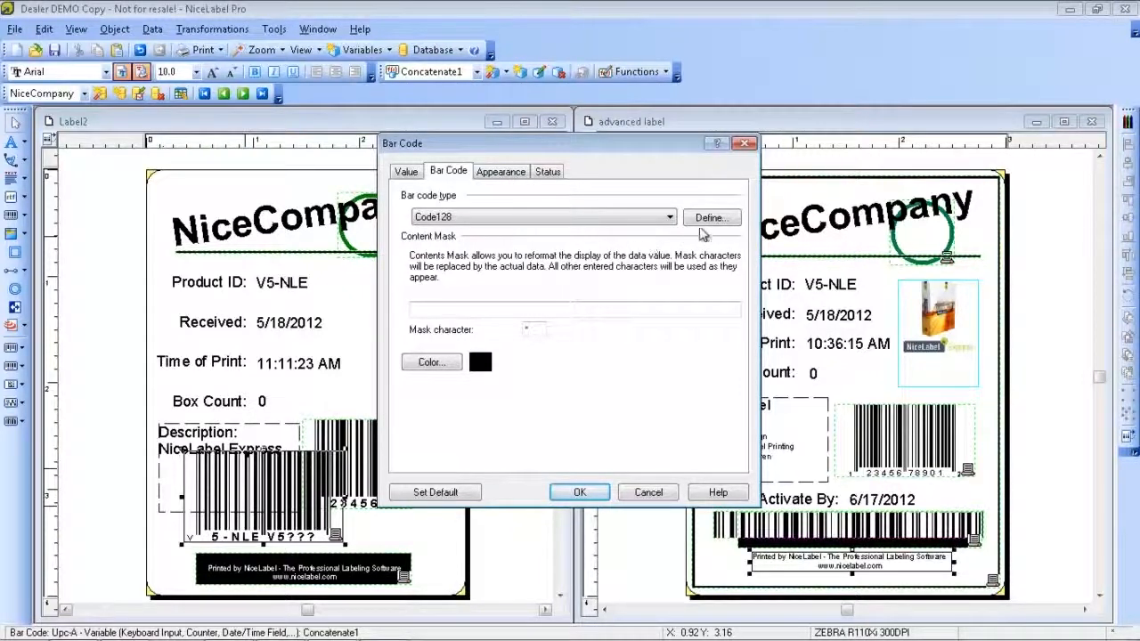
Set the Code128 bar code's human-readable text to No interpretation and accept the bar code settings.
{"action": "left_click", "coordinate": [705, 220]}
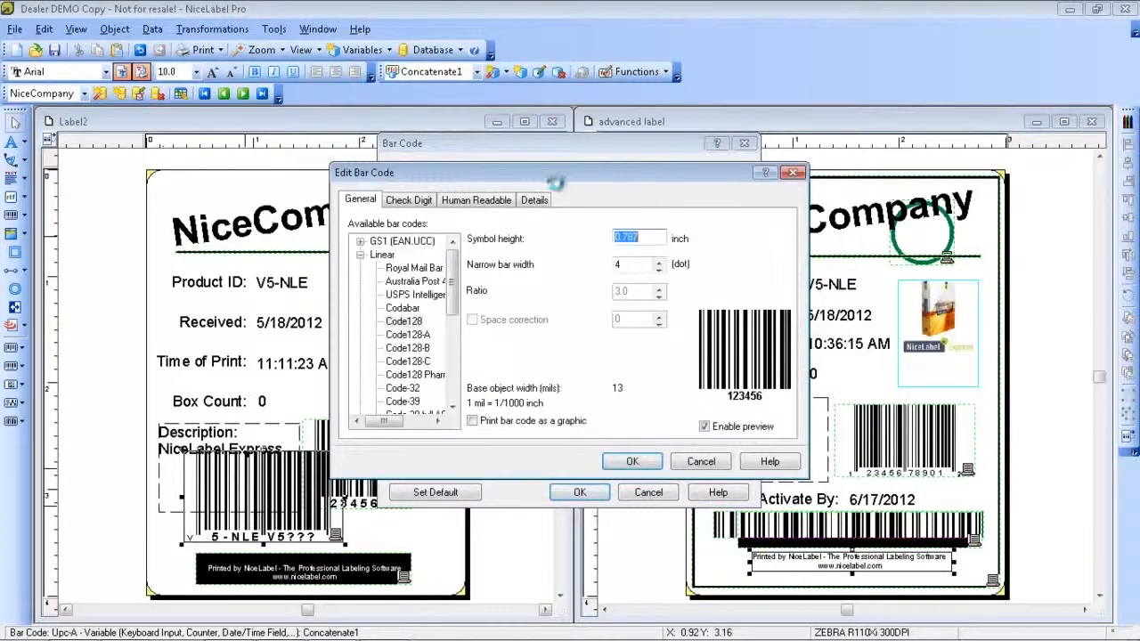
{"action": "left_click", "coordinate": [477, 202]}
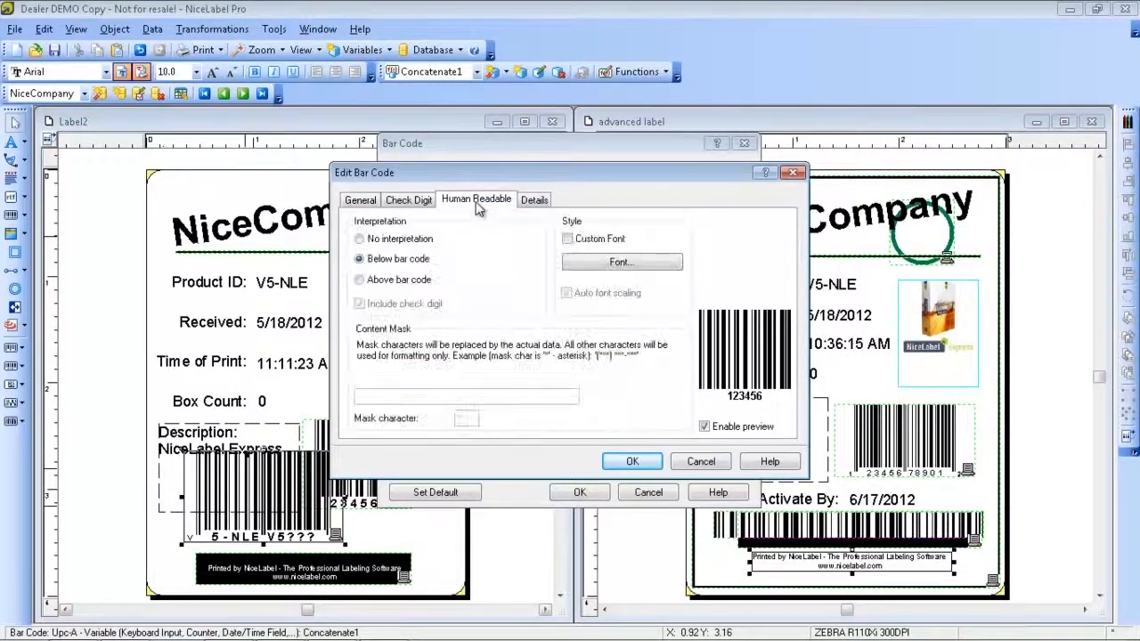
{"action": "left_click", "coordinate": [359, 239]}
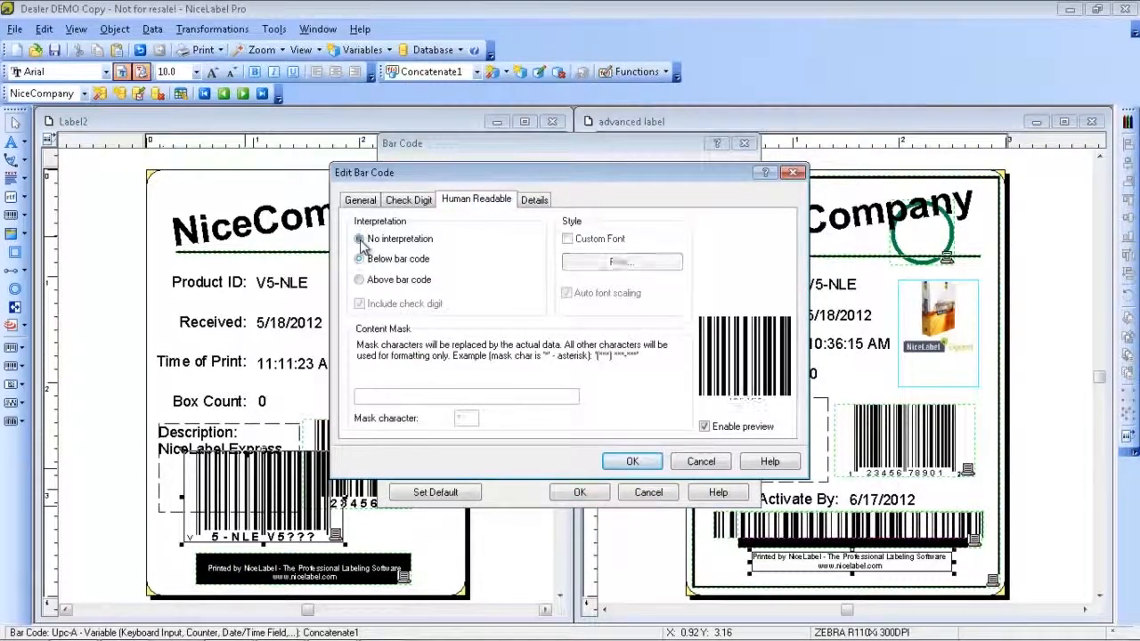
{"action": "left_click", "coordinate": [629, 460]}
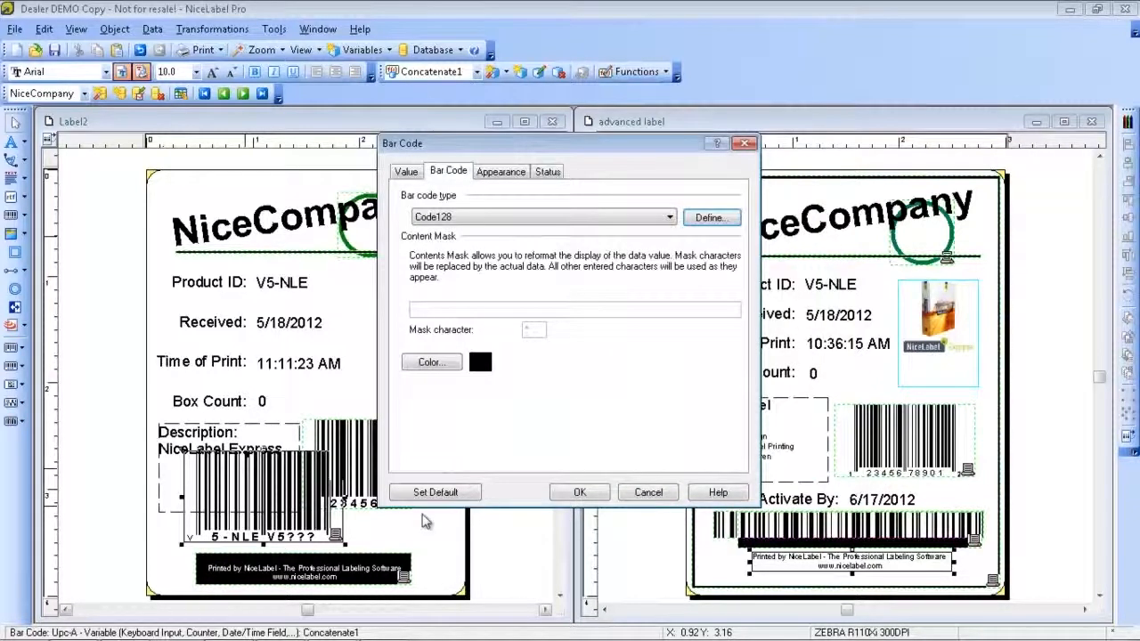
{"action": "left_click", "coordinate": [580, 492]}
Position the Code128 bar code between the description box and the black footer, stretched across most of the label's width.
{"action": "left_click_drag", "start_coordinate": [308, 472], "coordinate": [296, 520]}
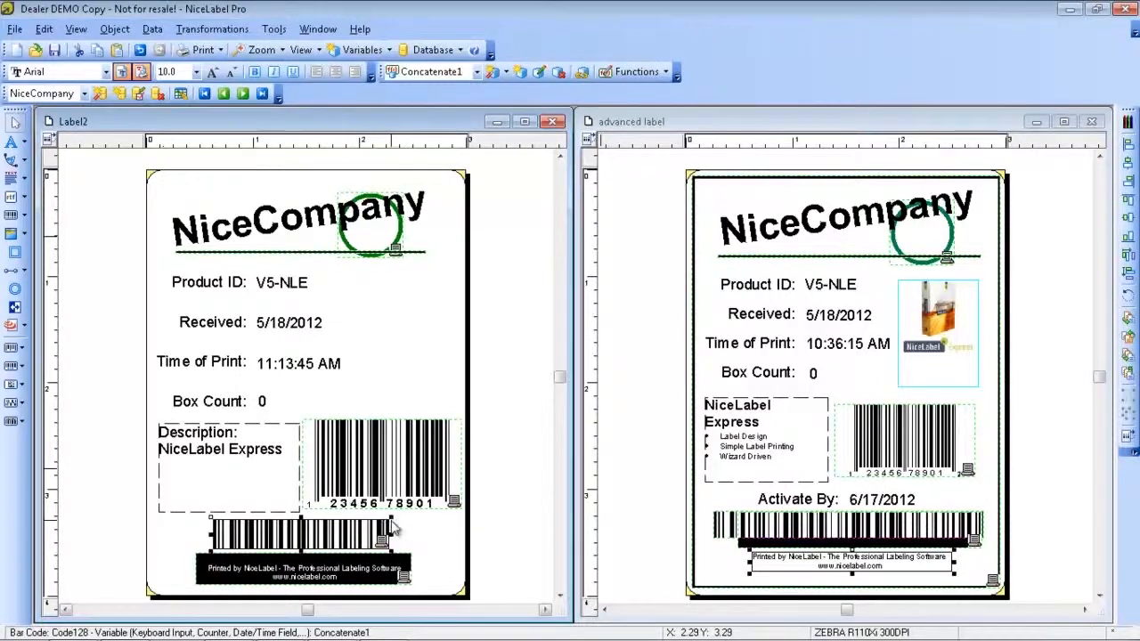
{"action": "left_click_drag", "start_coordinate": [392, 516], "coordinate": [359, 538]}
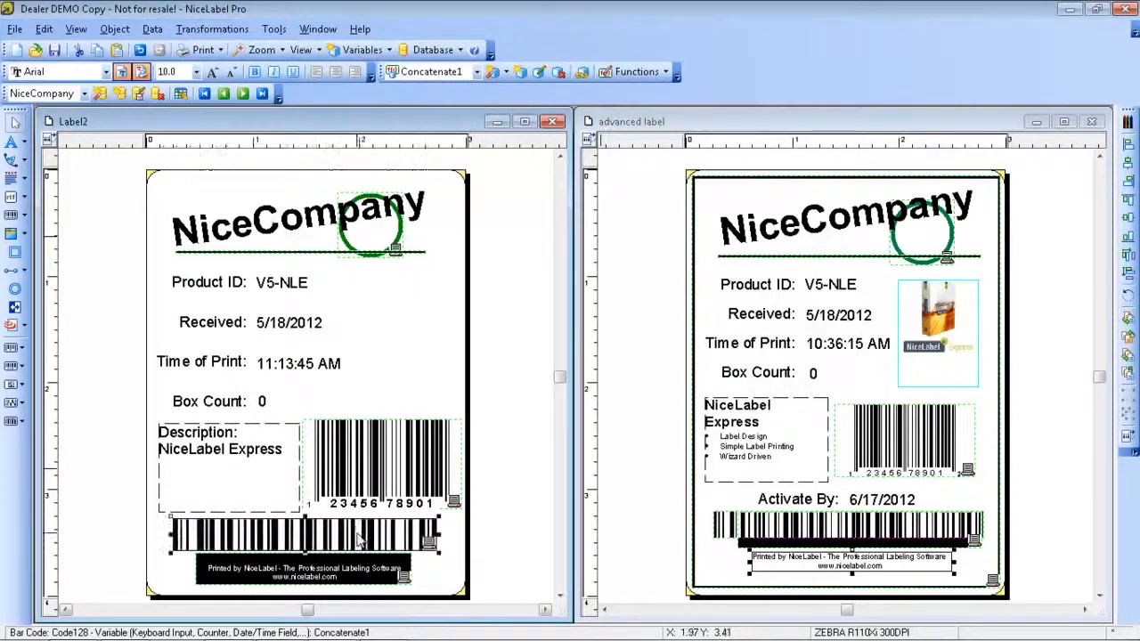
{"action": "left_click", "coordinate": [445, 580]}
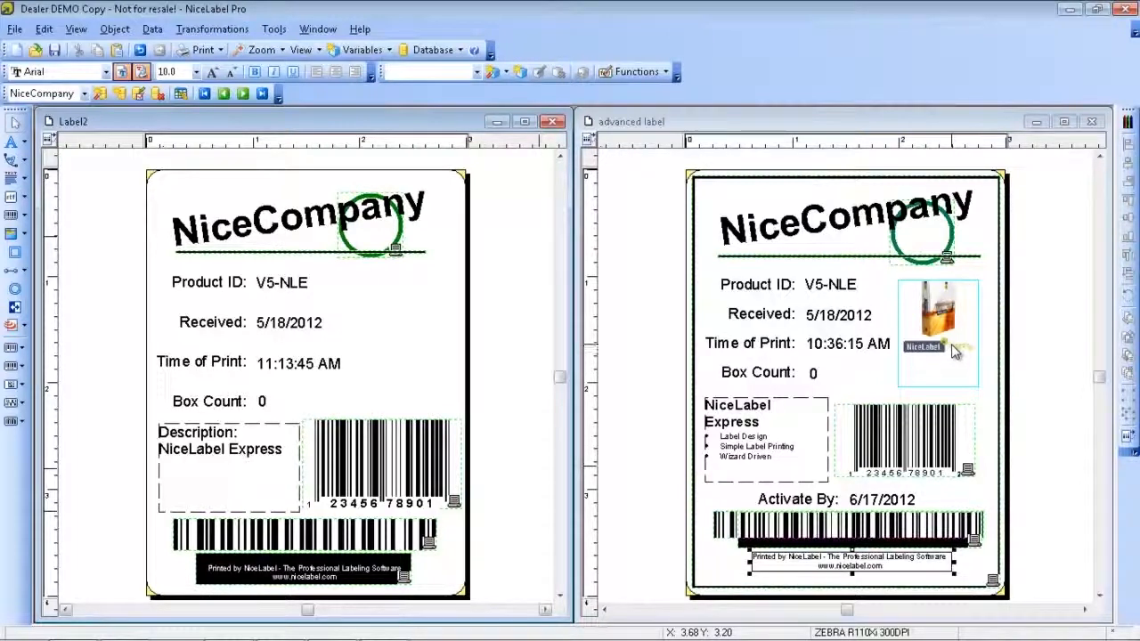
Place a picture linked to the NiceCompany.Picture variable beside the date and time fields, and enlarge it to fill the gap above the UPC bar code.
{"action": "left_click", "coordinate": [25, 237]}
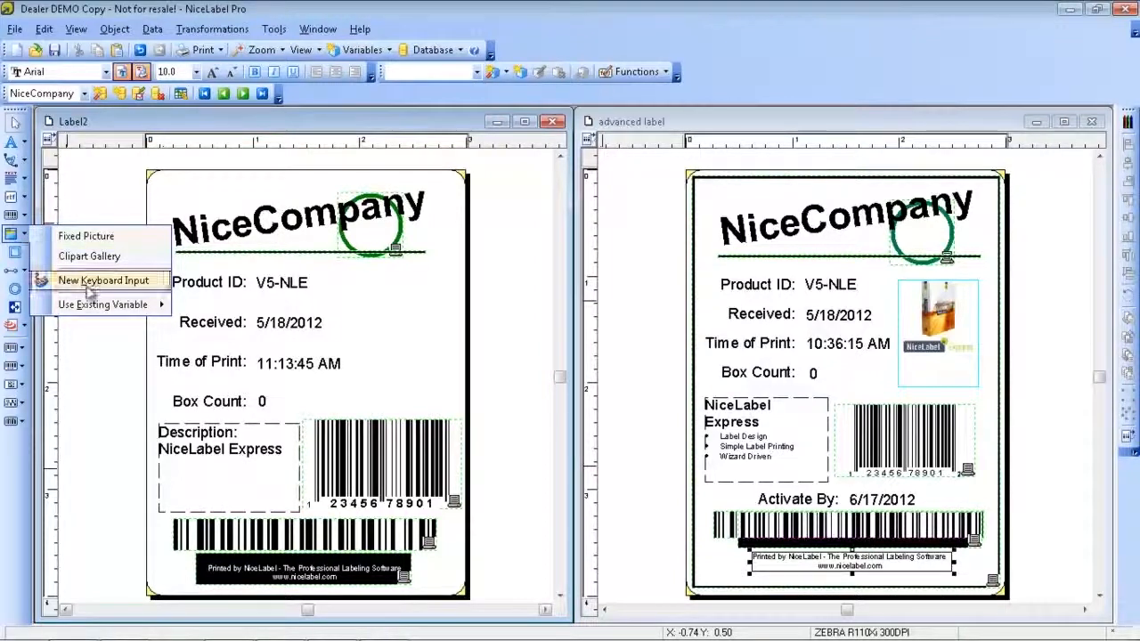
{"action": "mouse_move", "coordinate": [96, 305]}
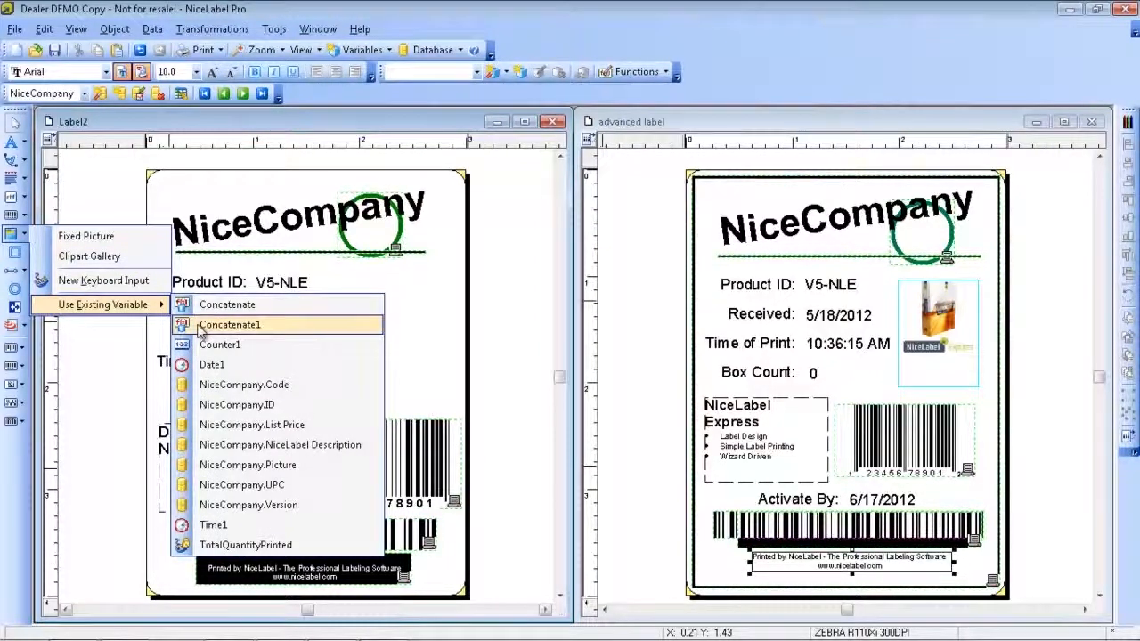
{"action": "left_click", "coordinate": [270, 465]}
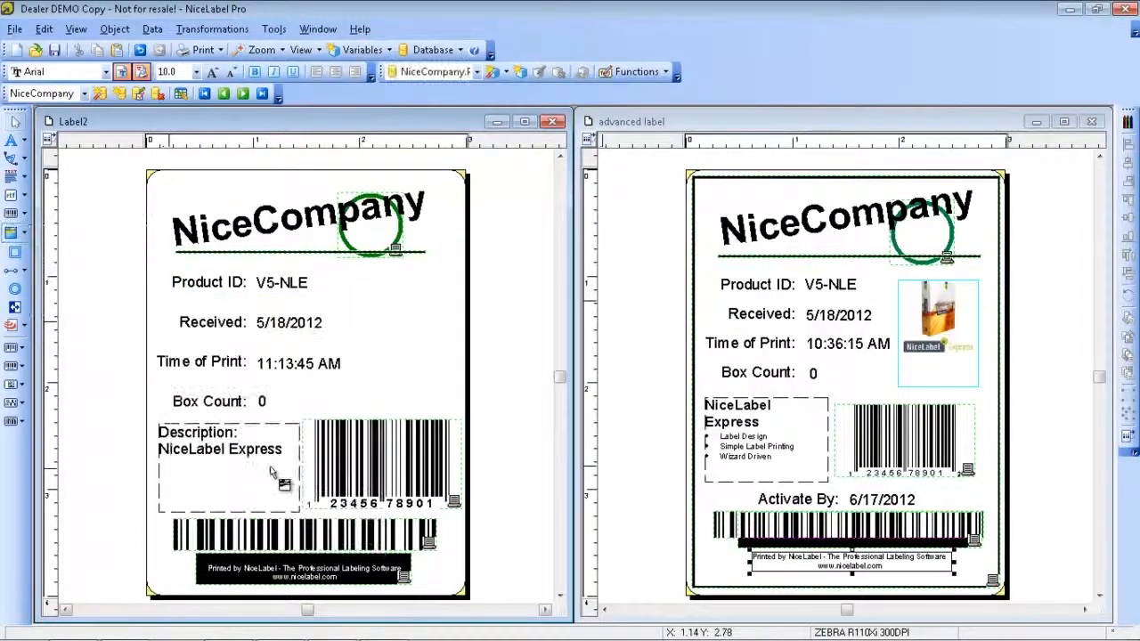
{"action": "left_click", "coordinate": [359, 292]}
{"action": "left_click", "coordinate": [383, 323]}
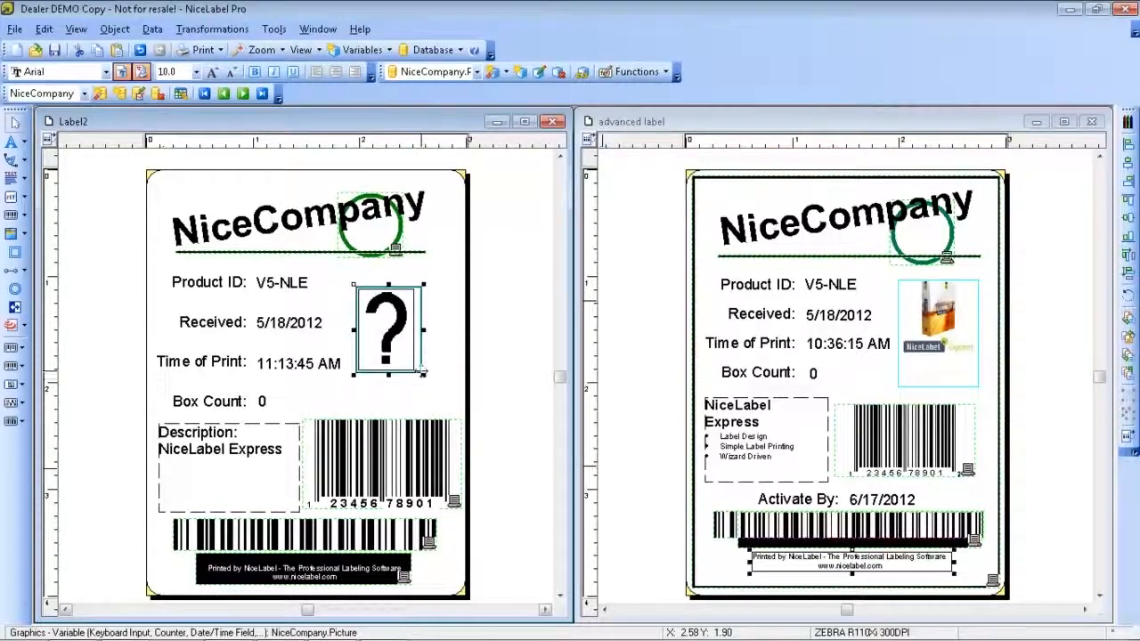
{"action": "mouse_move", "coordinate": [424, 374]}
{"action": "left_mouse_down"}
{"action": "mouse_move", "coordinate": [446, 406]}
{"action": "mouse_move", "coordinate": [426, 375]}
{"action": "left_mouse_up"}
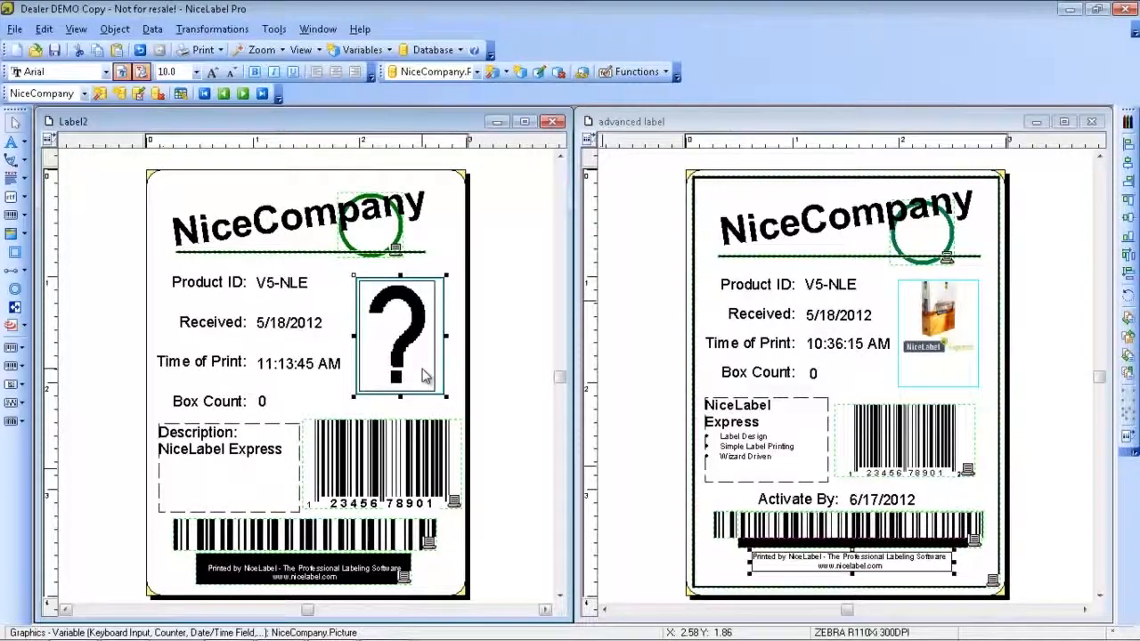
{"action": "left_click", "coordinate": [450, 260]}
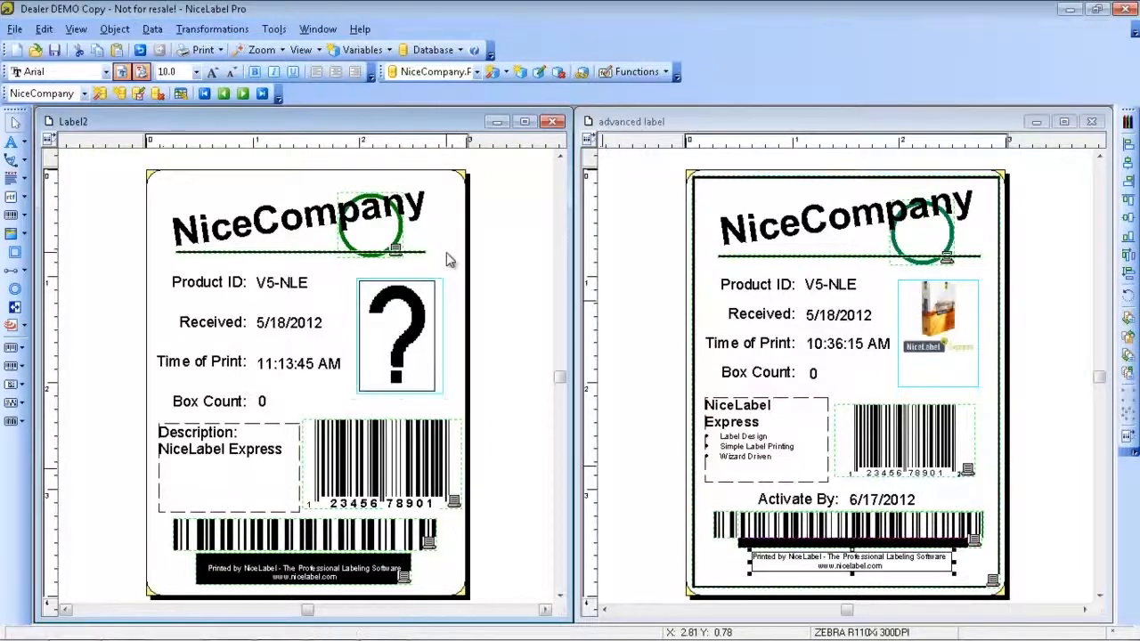
Check the default Pictures folder path in the program options, and close them without changes.
{"action": "left_click", "coordinate": [273, 28]}
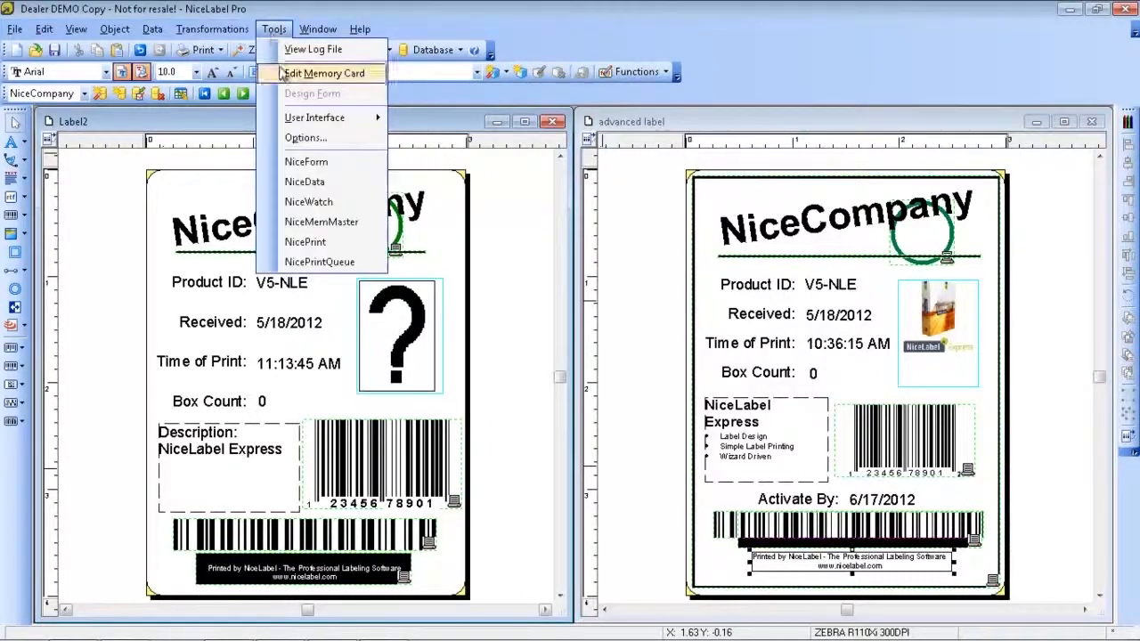
{"action": "left_click", "coordinate": [306, 140]}
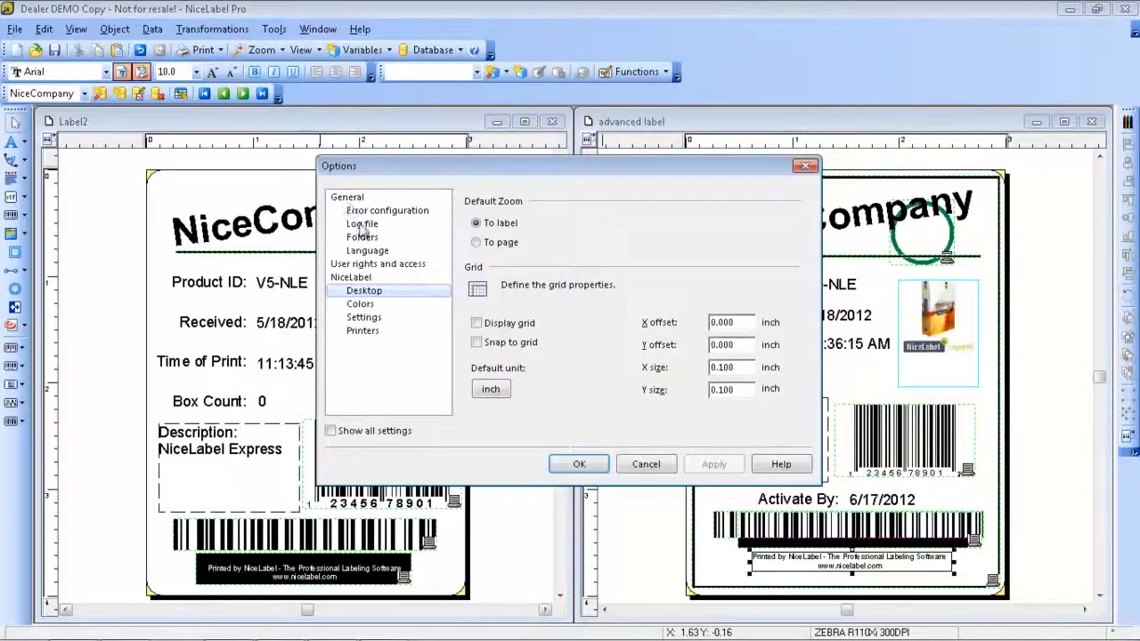
{"action": "left_click", "coordinate": [365, 240]}
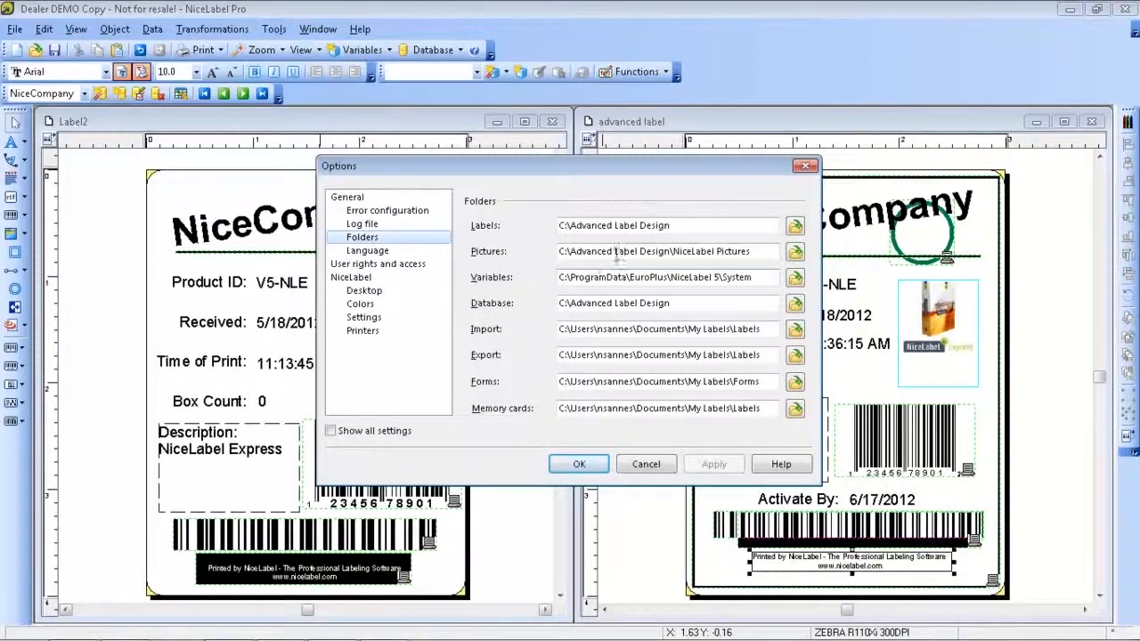
{"action": "left_click_drag", "start_coordinate": [570, 252], "coordinate": [767, 258]}
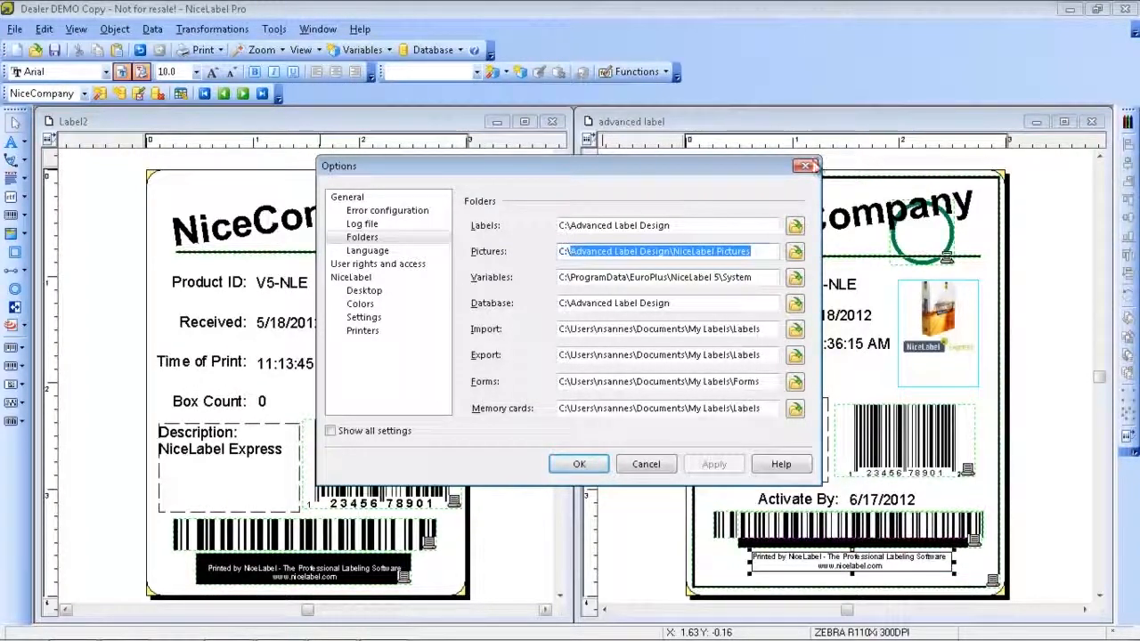
{"action": "left_click", "coordinate": [806, 167]}
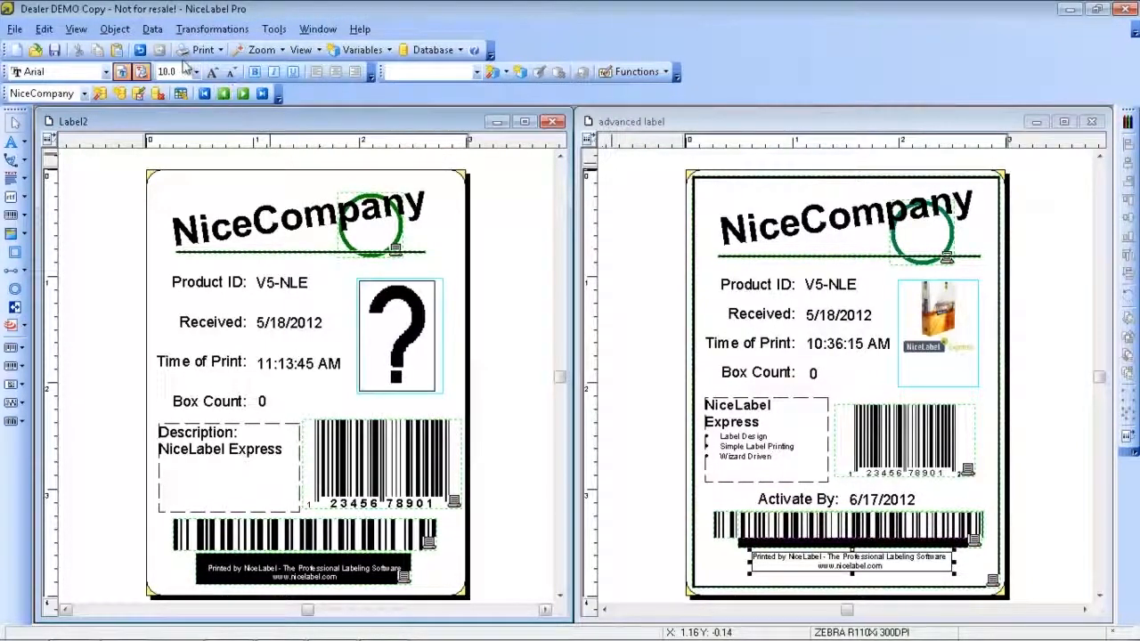
Open the prefix and suffix settings of the NiceCompany.Picture variable.
{"action": "left_click", "coordinate": [155, 30]}
{"action": "left_click", "coordinate": [182, 50]}
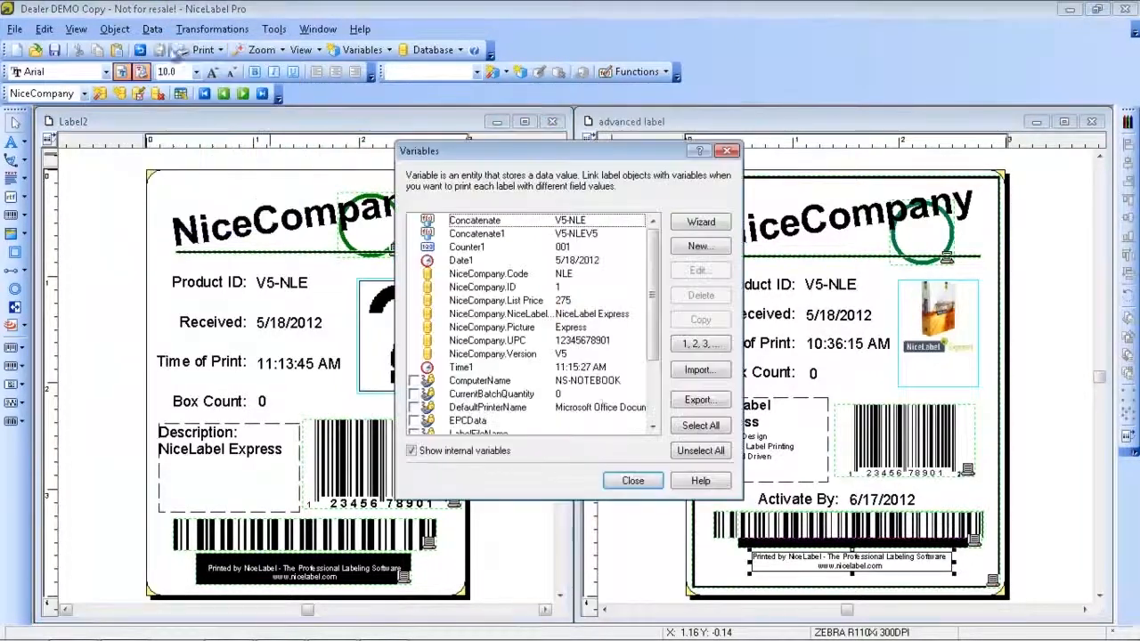
{"action": "left_click", "coordinate": [536, 329]}
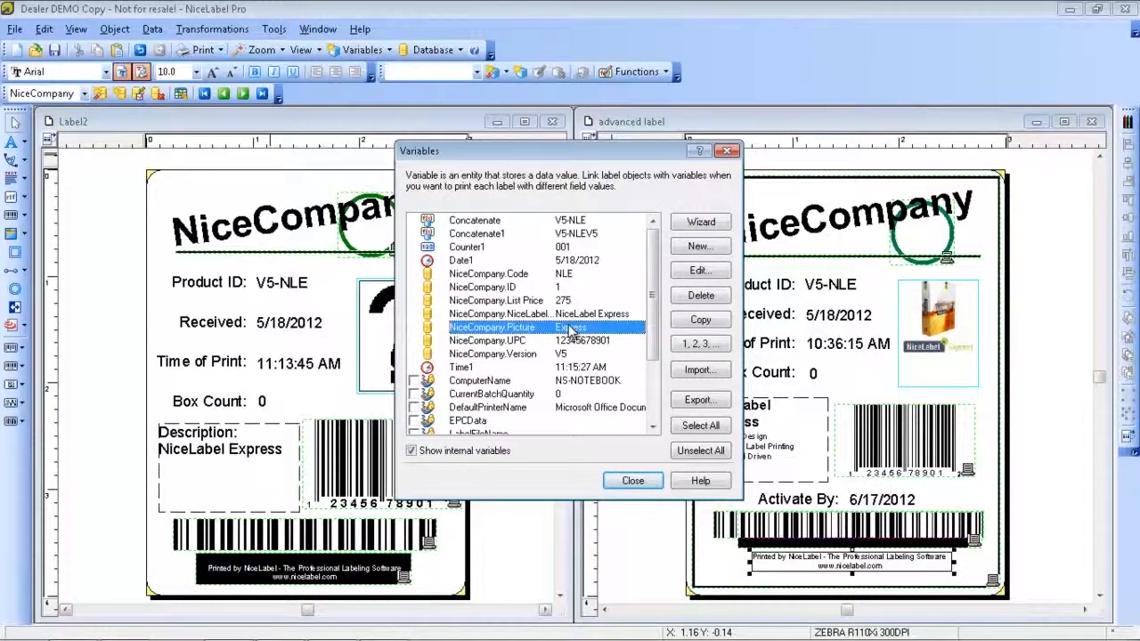
{"action": "double_click", "coordinate": [570, 329]}
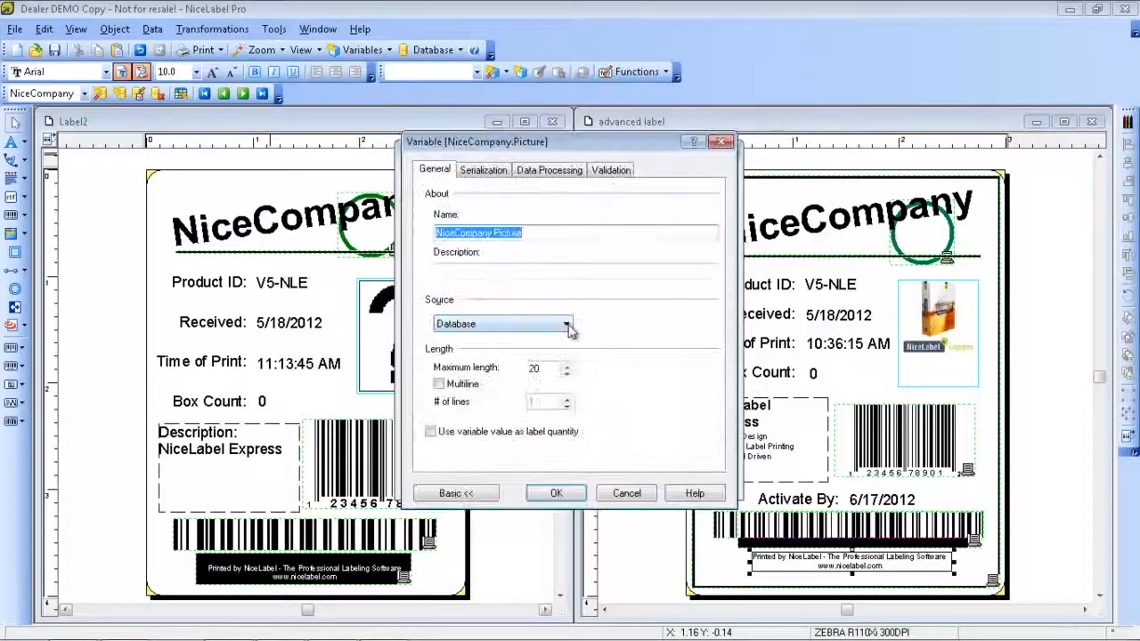
{"action": "left_click", "coordinate": [542, 171]}
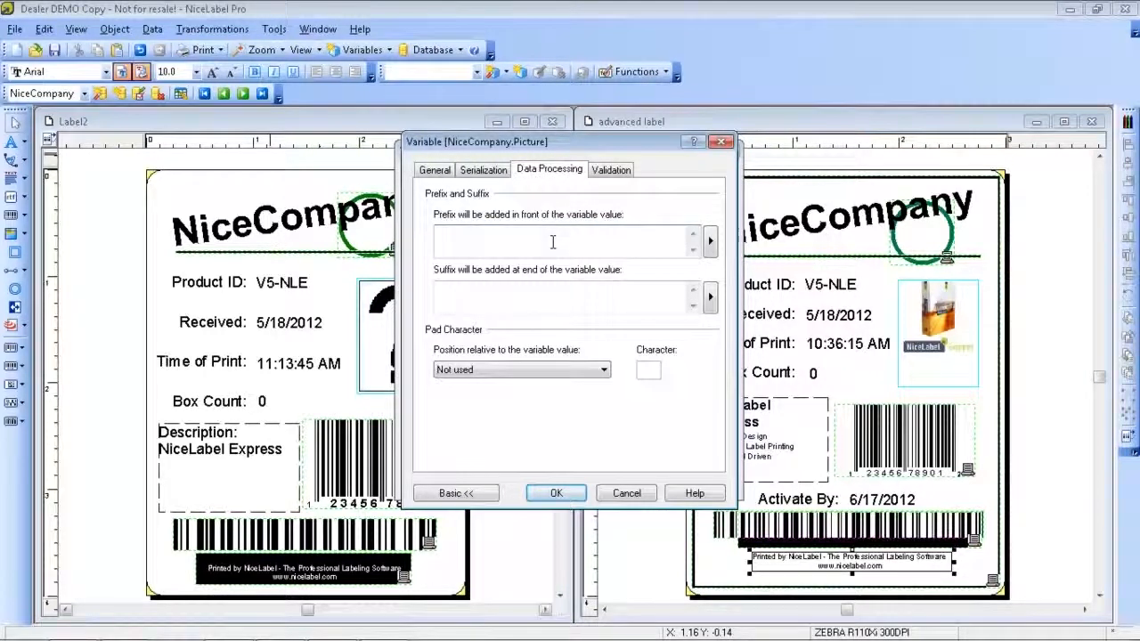
Switch to Windows Explorer, open the NiceLabel Pictures folder and copy its path, C:\Advanced Label Design\NiceLabel Pictures.
{"action": "mouse_move", "coordinate": [499, 640]}
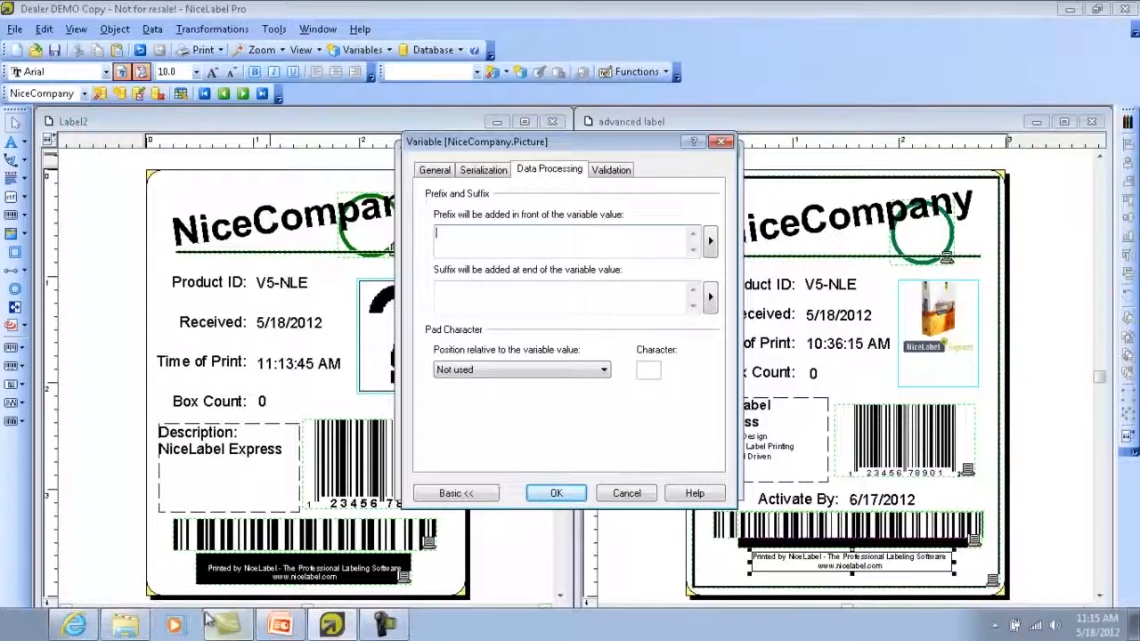
{"action": "left_click", "coordinate": [228, 624]}
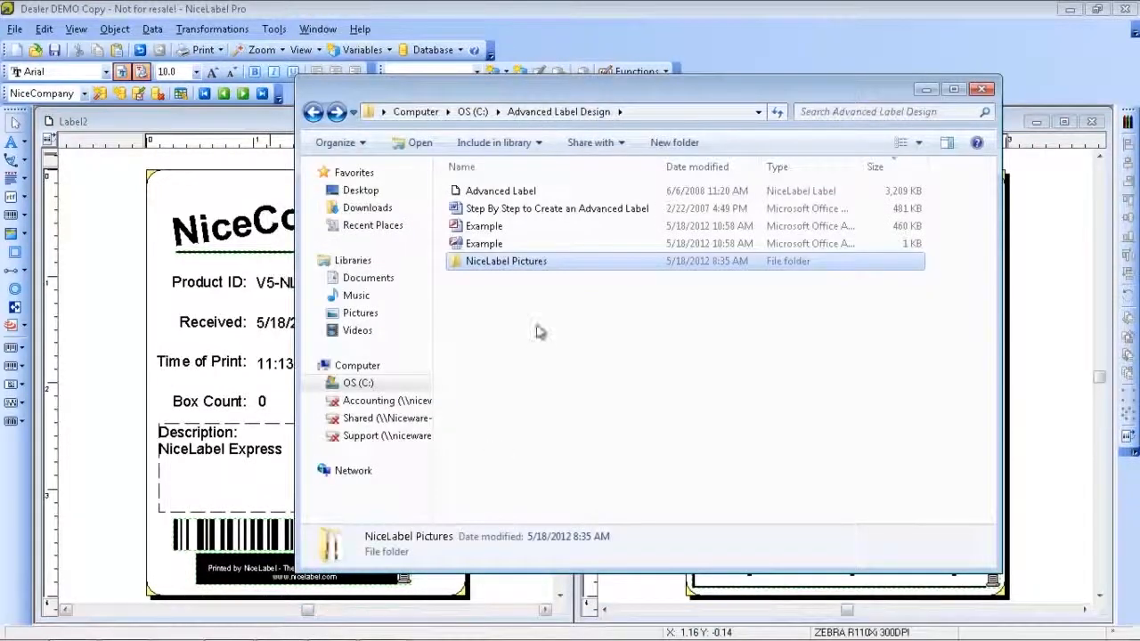
{"action": "double_click", "coordinate": [541, 260]}
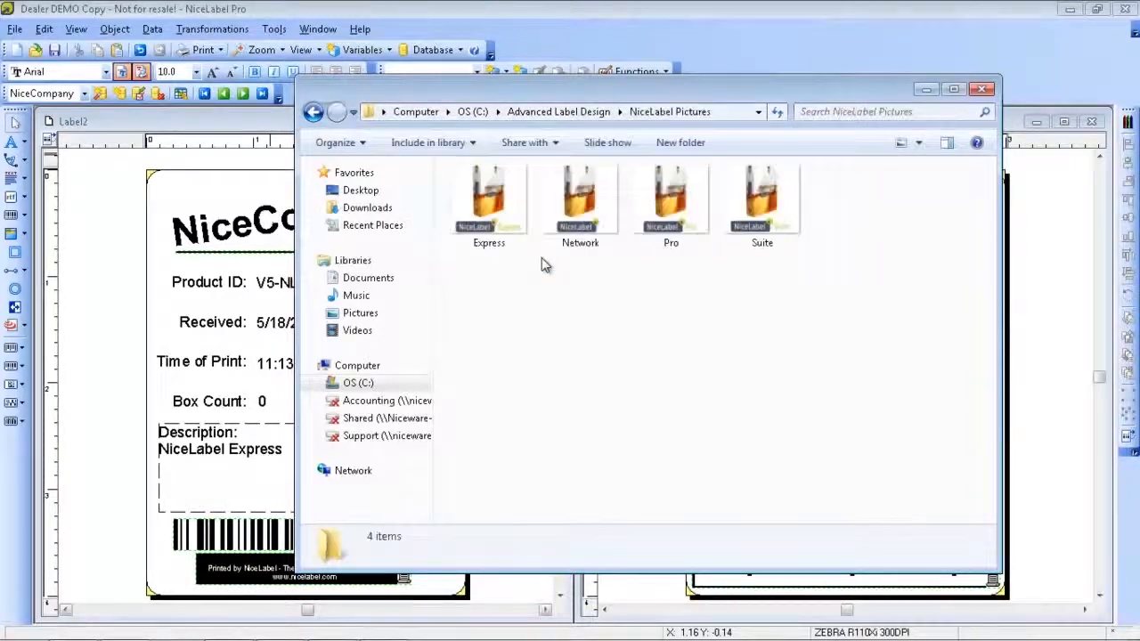
{"action": "left_click", "coordinate": [748, 112]}
{"action": "left_click_drag", "start_coordinate": [617, 113], "coordinate": [351, 108]}
{"action": "key", "text": "ctrl+c"}
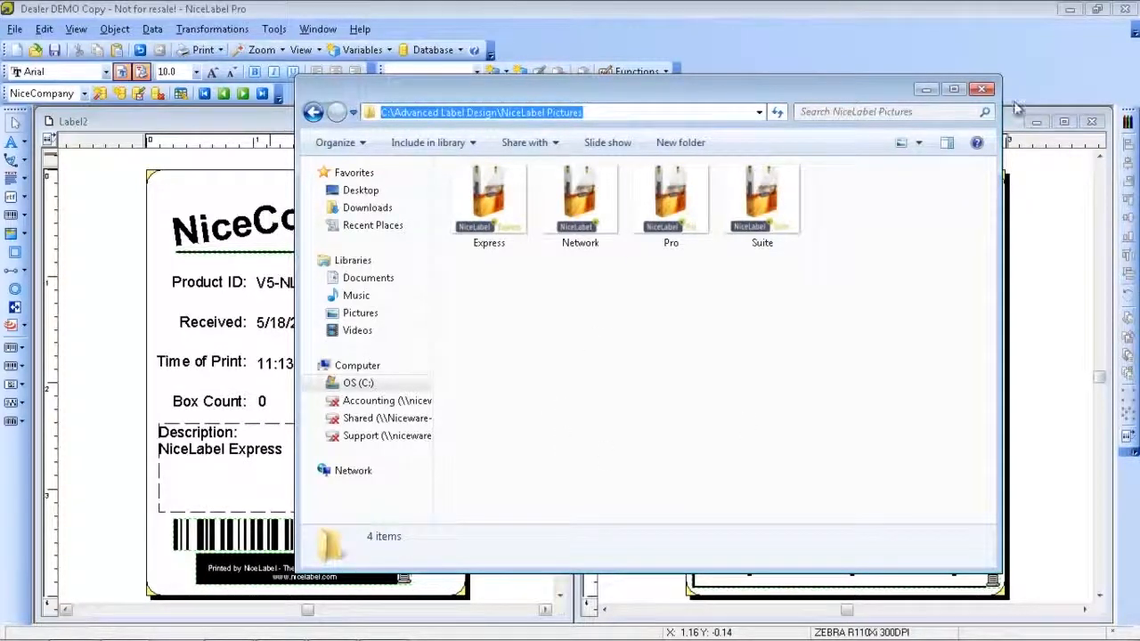
Give the NiceCompany.Picture variable the prefix C:\Advanced Label Design\NiceLabel Pictures\ and the suffix .JPG, and close the variables list.
{"action": "left_click", "coordinate": [927, 89]}
{"action": "left_click", "coordinate": [595, 239]}
{"action": "key", "text": "ctrl+v"}
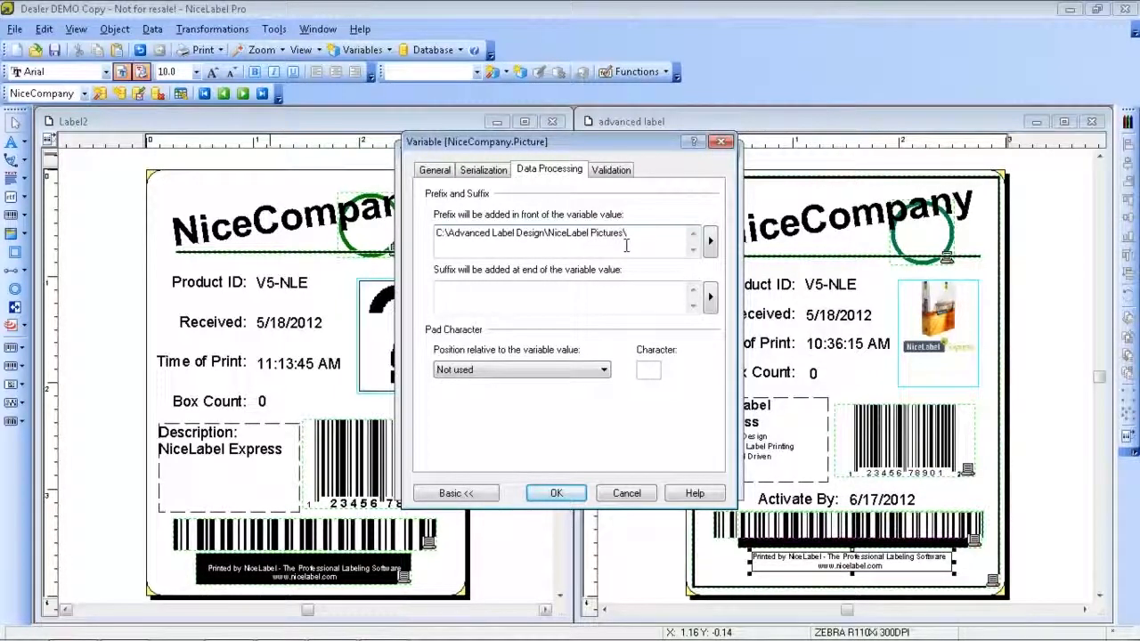
{"action": "left_click", "coordinate": [595, 289]}
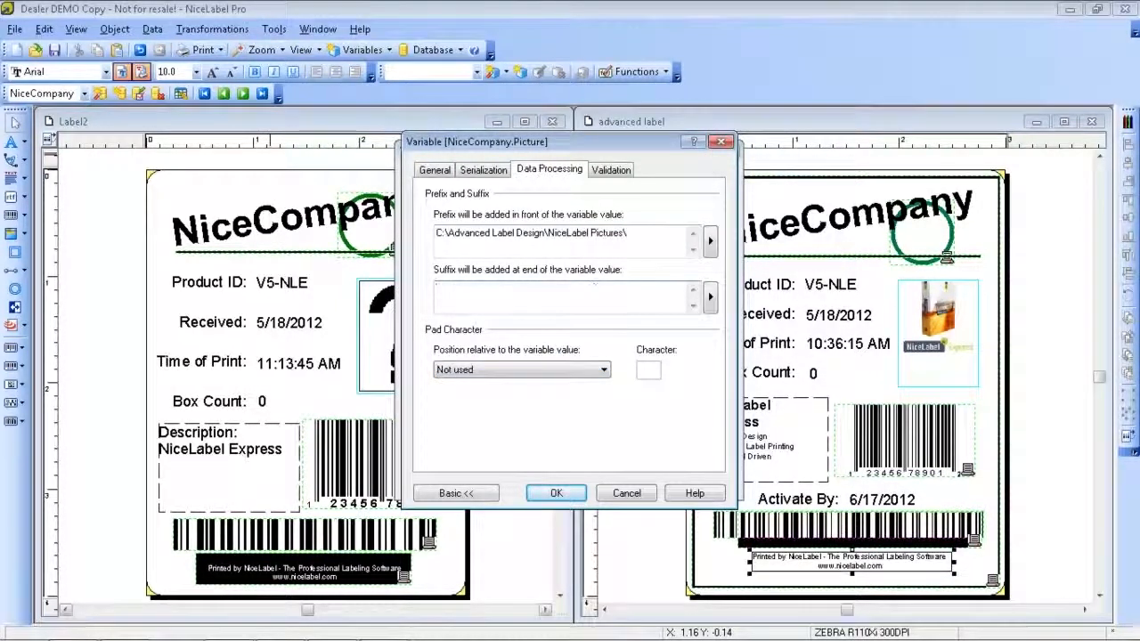
{"action": "type", "text": ".JPG"}
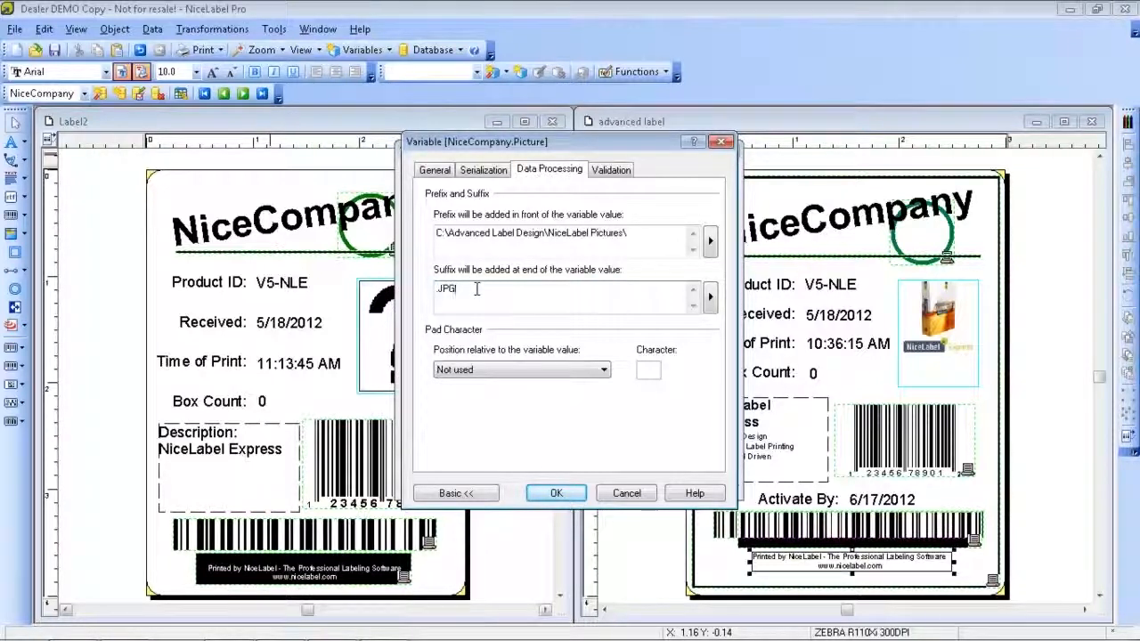
{"action": "mouse_move", "coordinate": [282, 638]}
{"action": "left_click", "coordinate": [555, 492]}
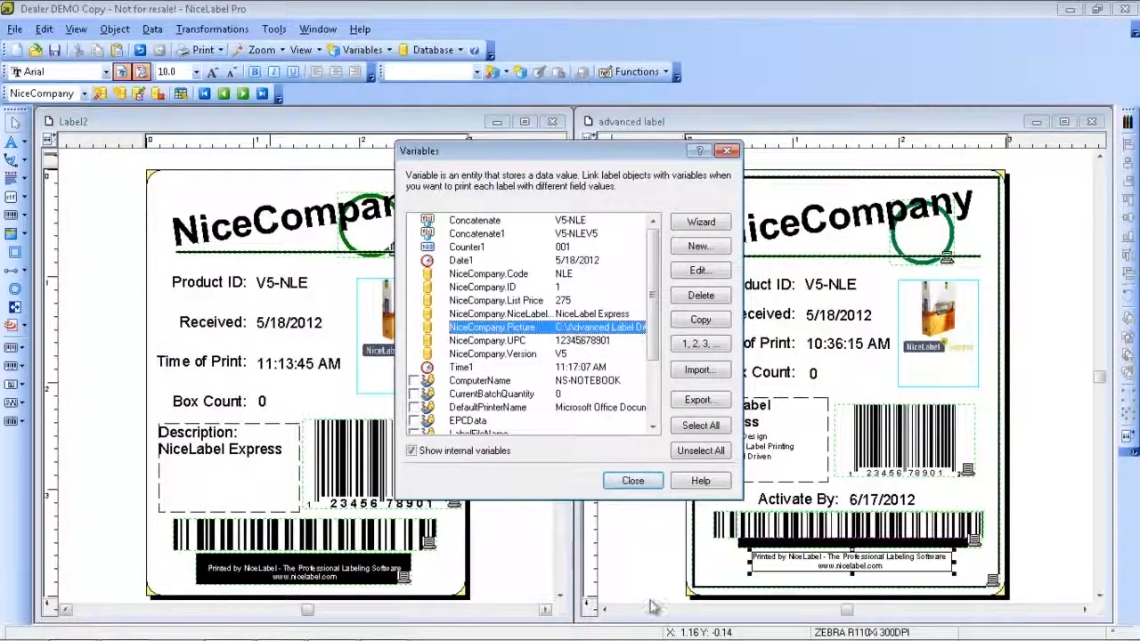
{"action": "left_click", "coordinate": [633, 480]}
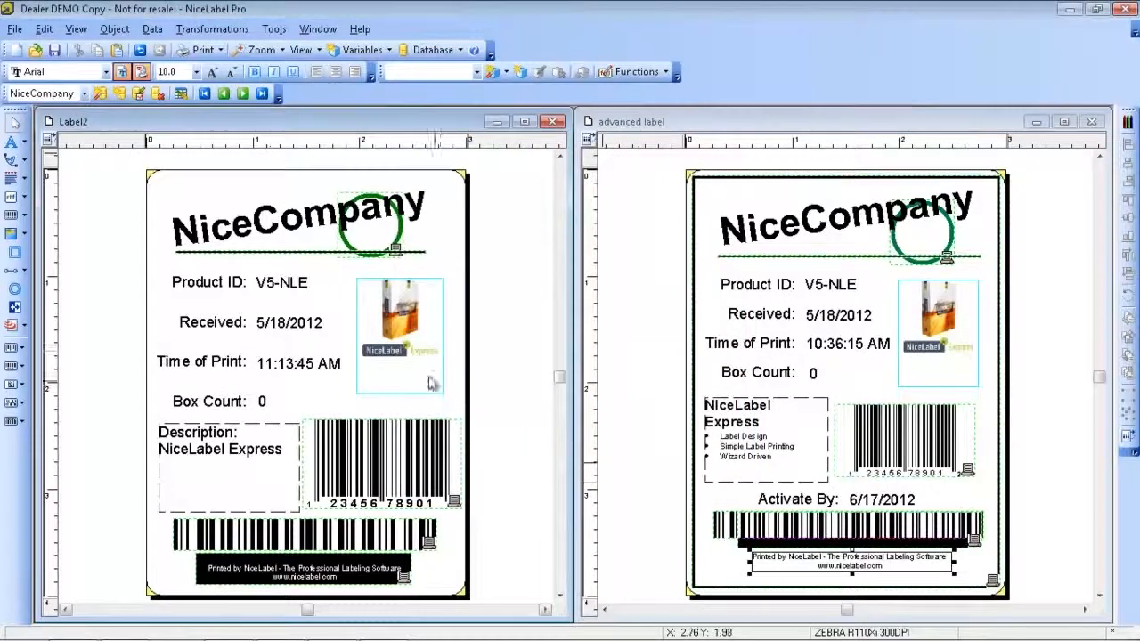
{"action": "left_click", "coordinate": [410, 353]}
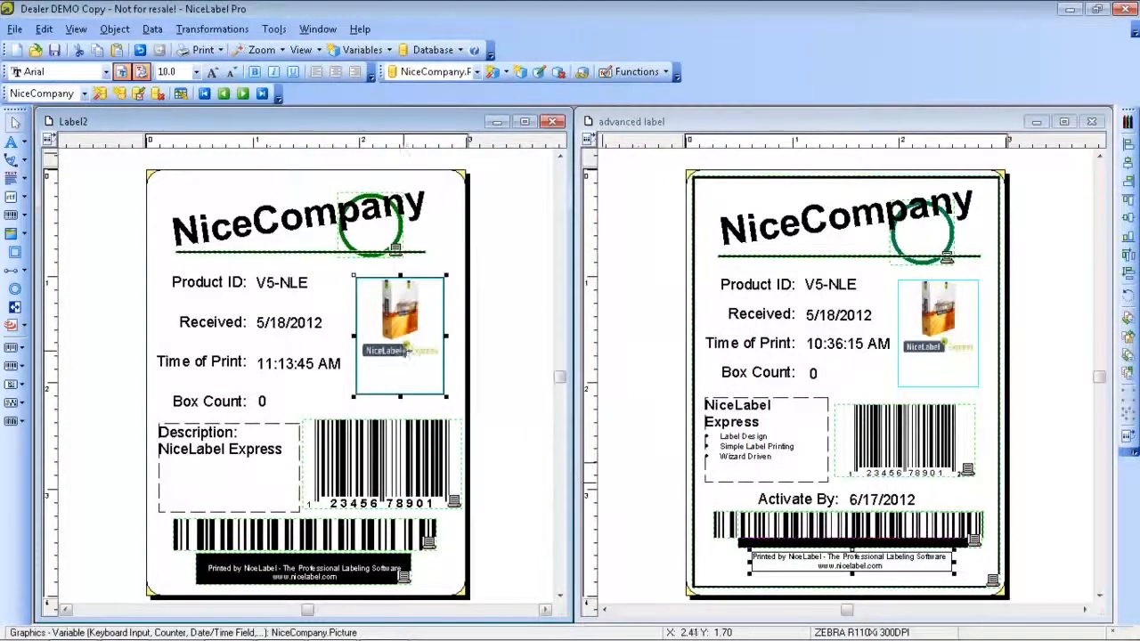
{"action": "left_click", "coordinate": [452, 235]}
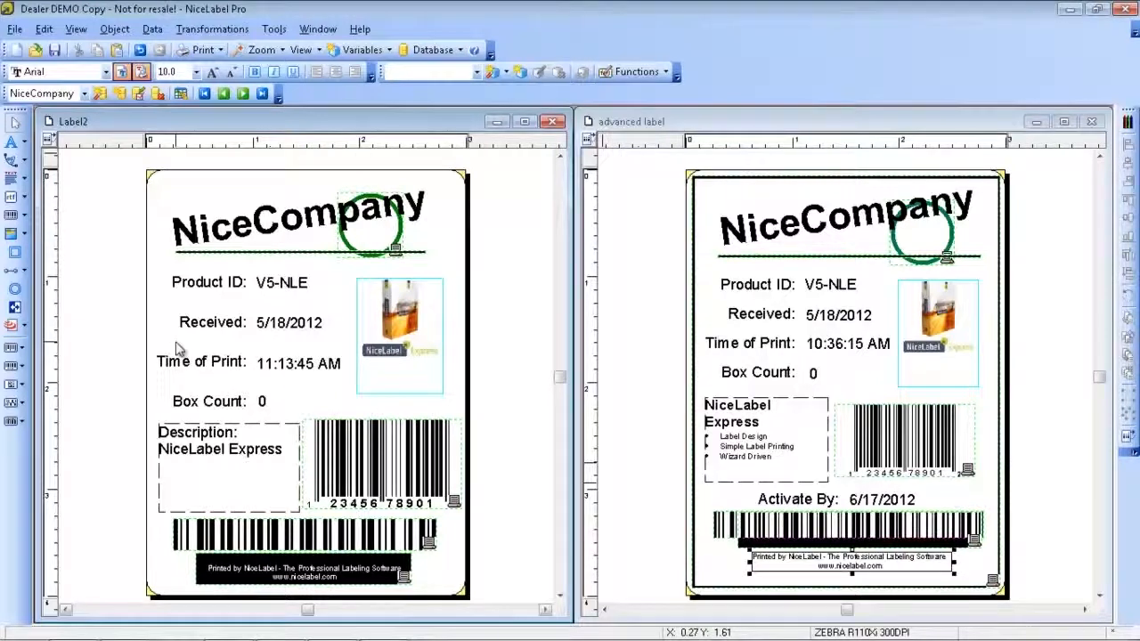
Try a solid, unfilled rectangle border around the whole label, and delete it again.
{"action": "left_click", "coordinate": [15, 255]}
{"action": "left_click_drag", "start_coordinate": [152, 179], "coordinate": [468, 595]}
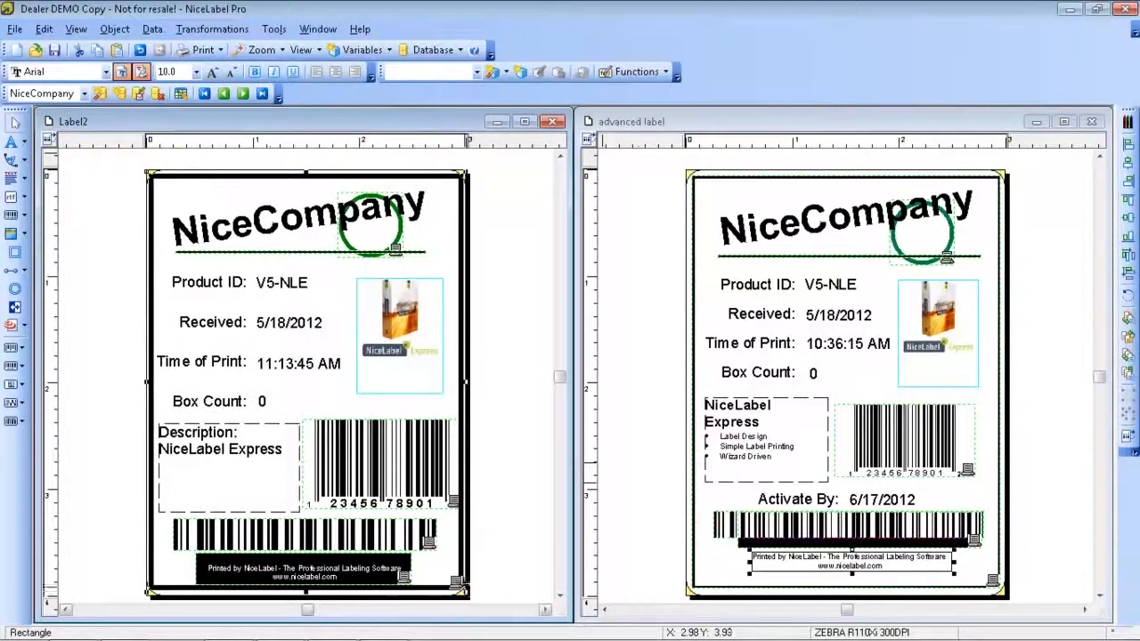
{"action": "double_click", "coordinate": [462, 571]}
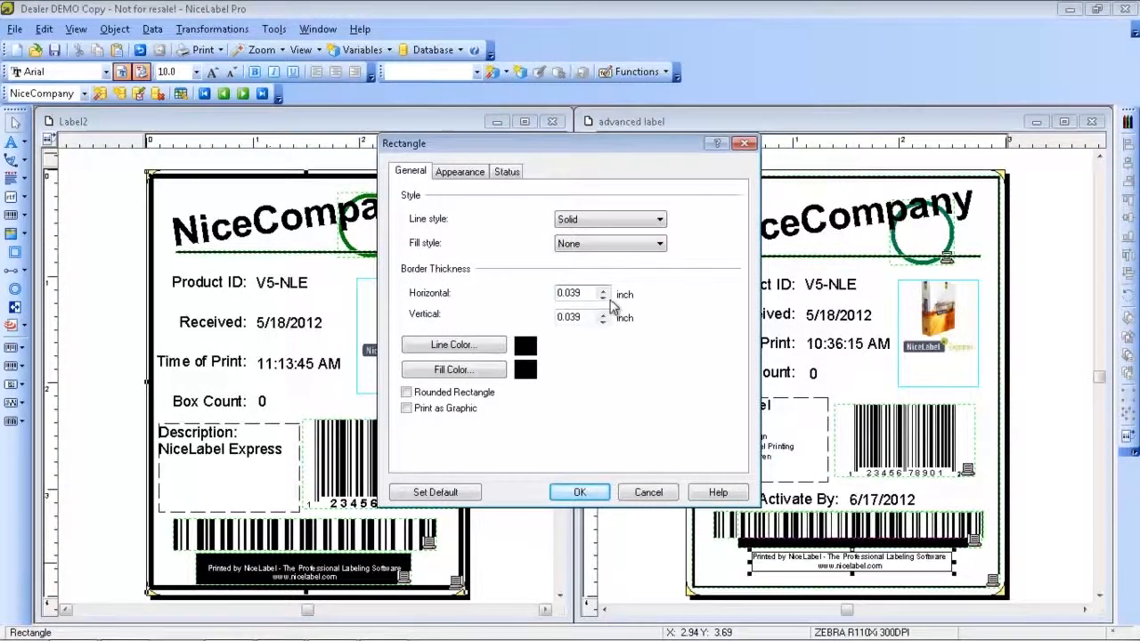
{"action": "left_click", "coordinate": [649, 492]}
{"action": "left_click", "coordinate": [248, 178]}
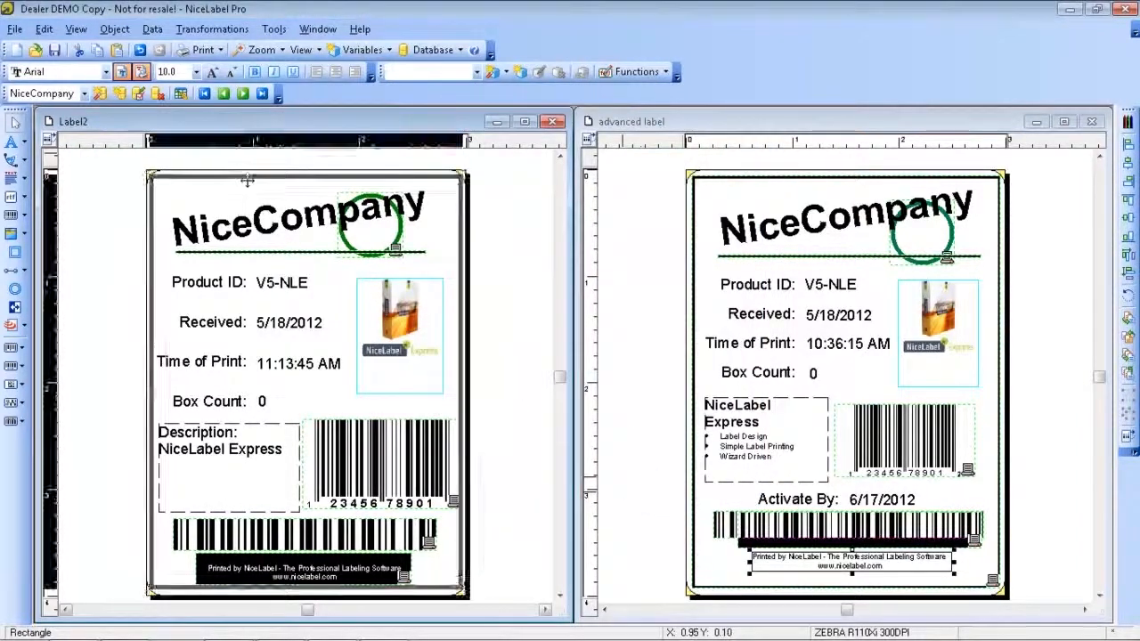
{"action": "key", "text": "Delete"}
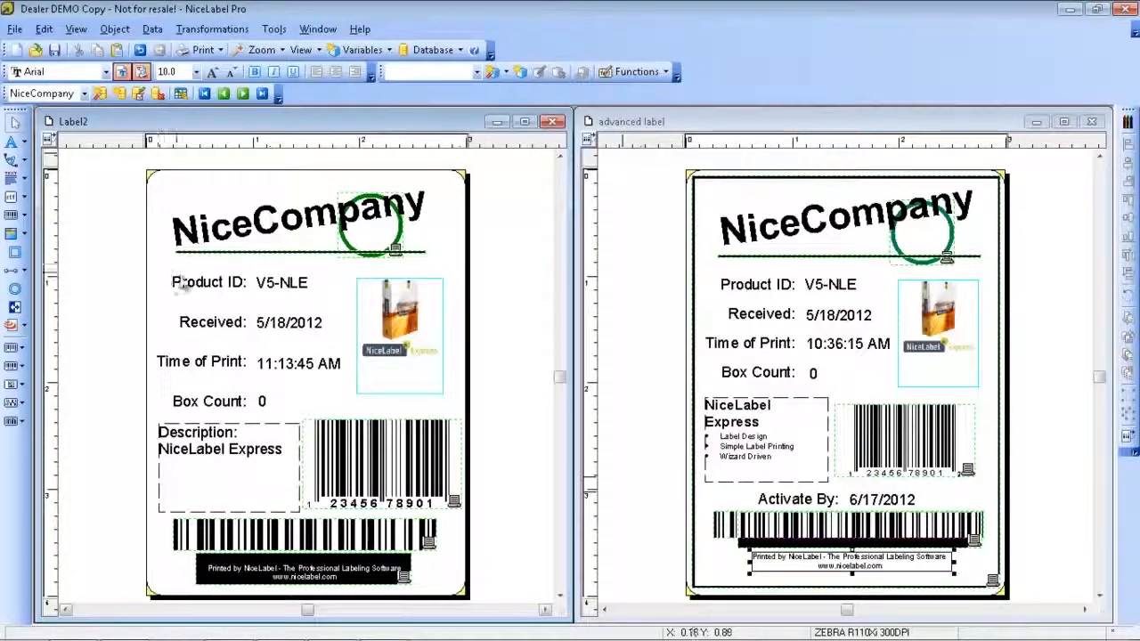
Lock the position of the "Product ID:" text on the label.
{"action": "left_click", "coordinate": [184, 279]}
{"action": "double_click", "coordinate": [183, 281]}
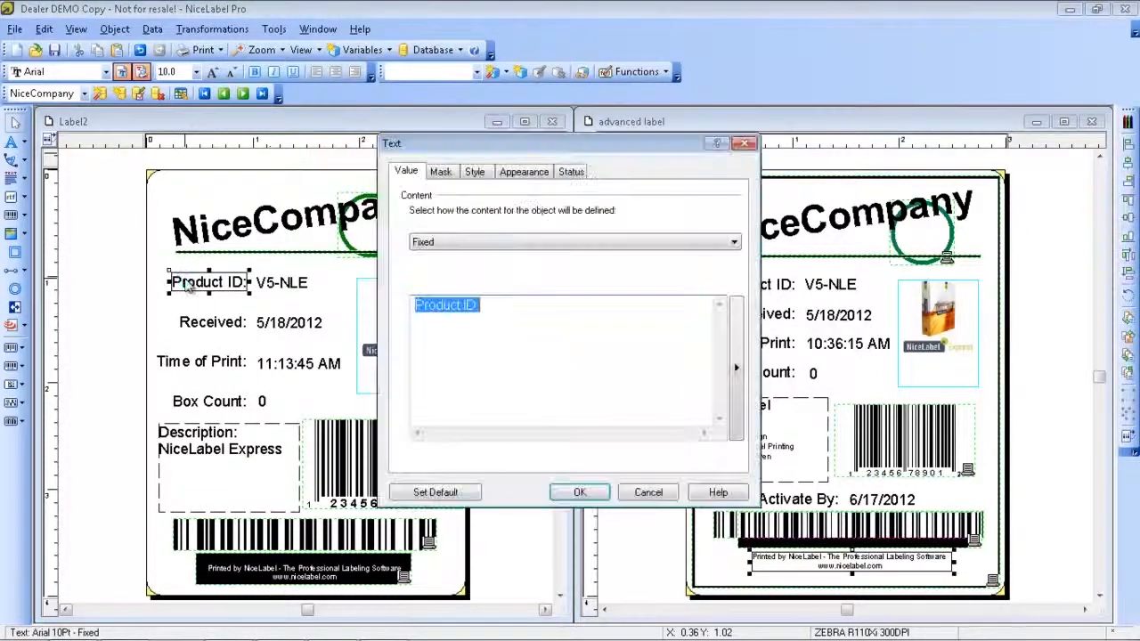
{"action": "left_click", "coordinate": [744, 143]}
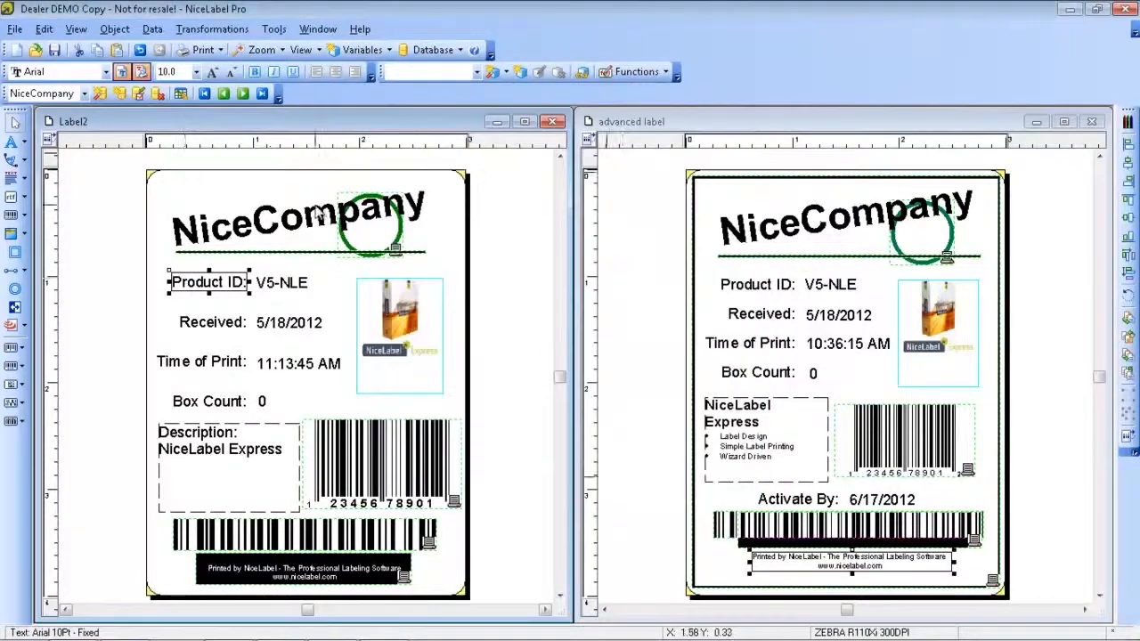
{"action": "right_click", "coordinate": [220, 281]}
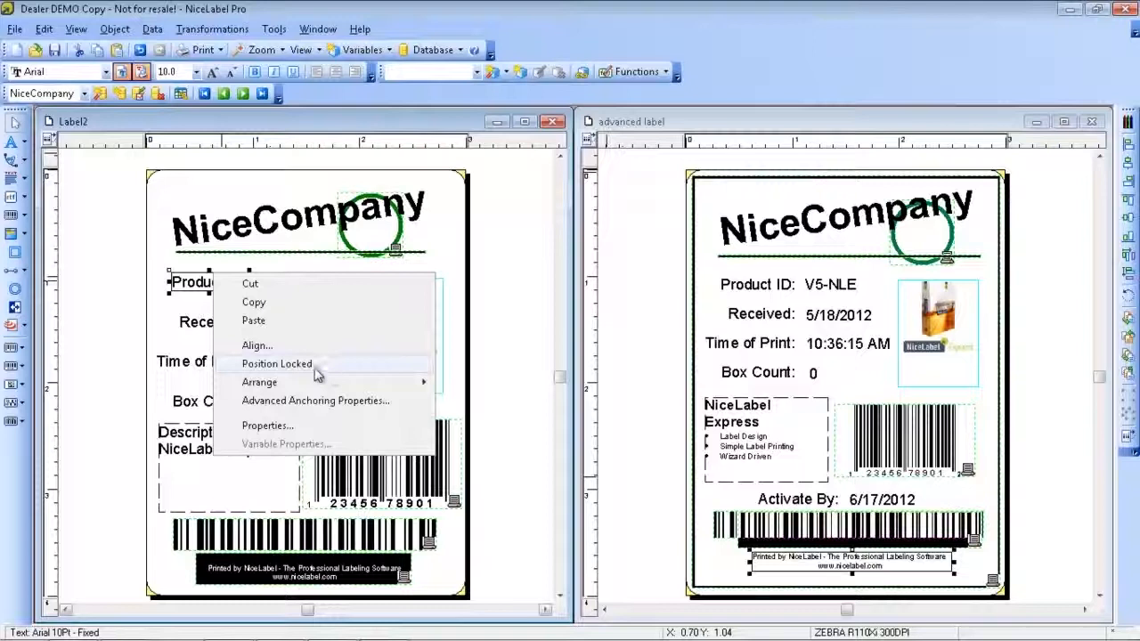
{"action": "left_click", "coordinate": [277, 363]}
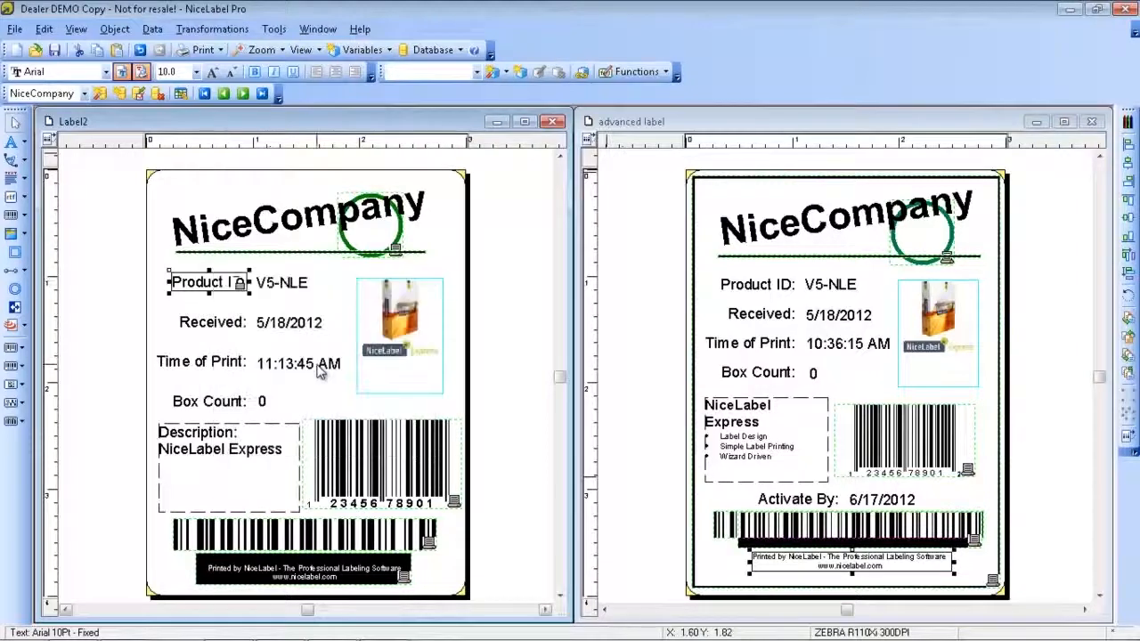
{"action": "left_click", "coordinate": [227, 303]}
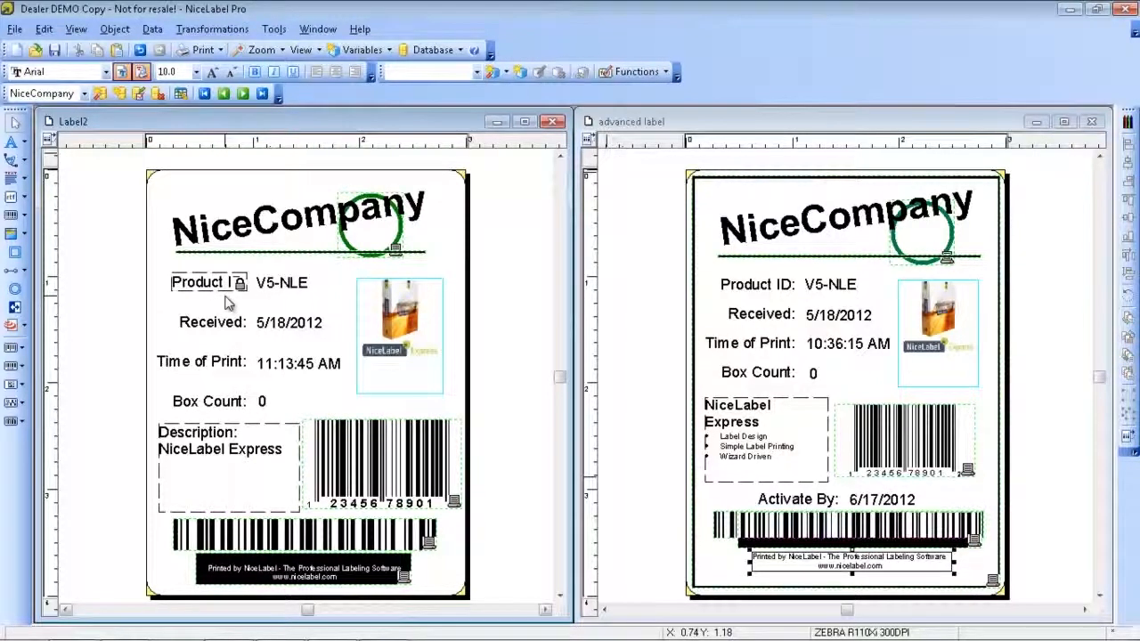
Try the label lock and password protection options in the label's advanced properties, and turn both off again.
{"action": "left_click", "coordinate": [16, 30]}
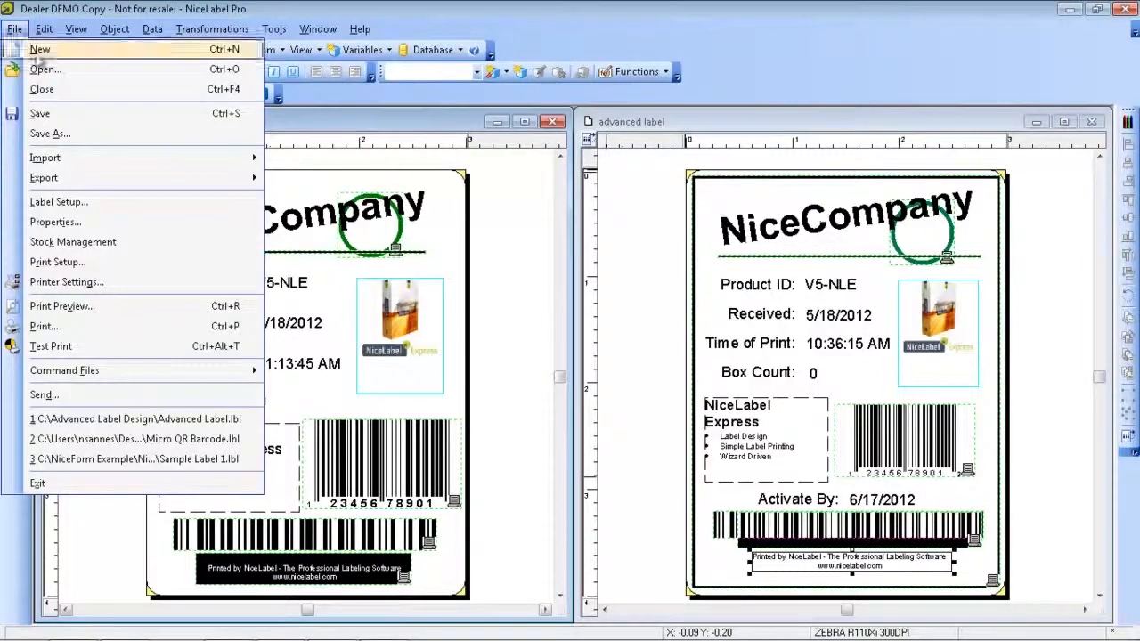
{"action": "left_click", "coordinate": [64, 222]}
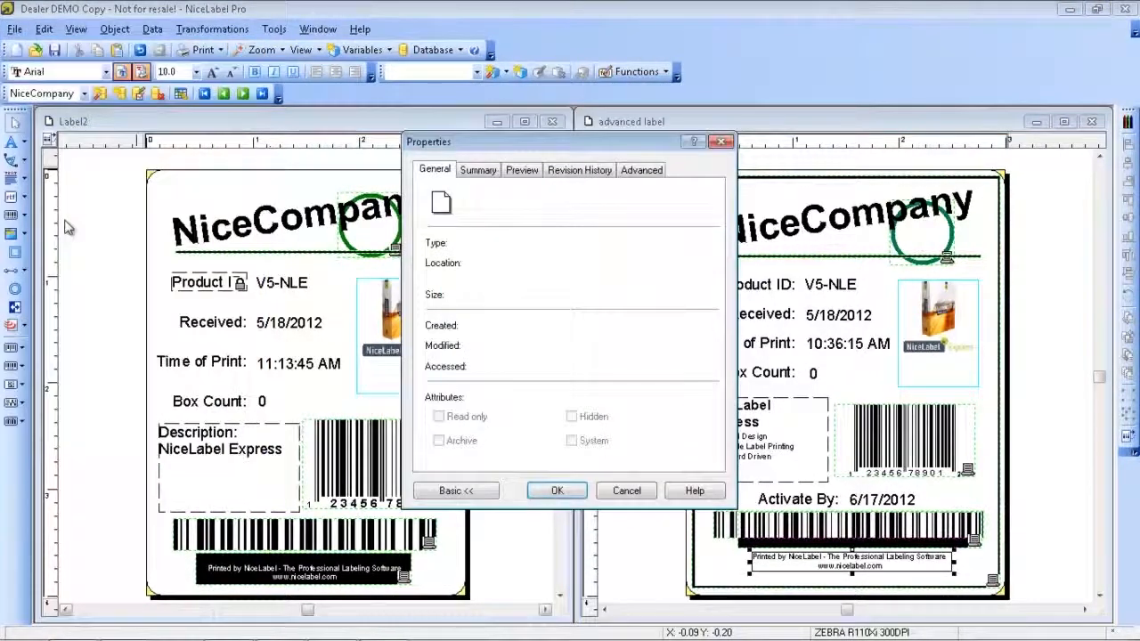
{"action": "left_click", "coordinate": [627, 175]}
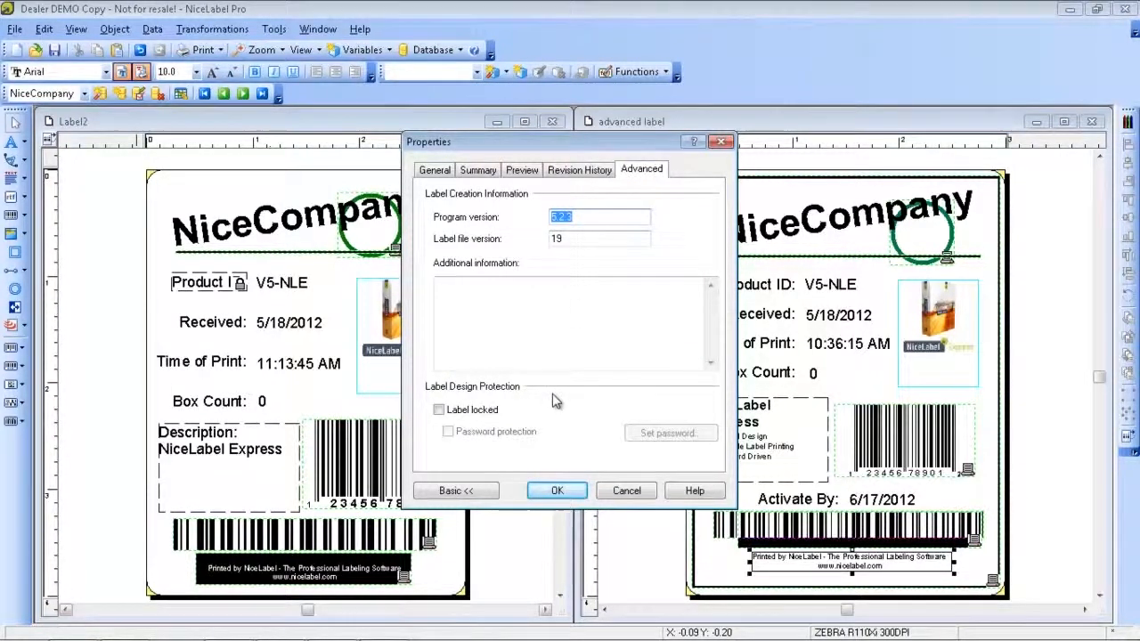
{"action": "left_click", "coordinate": [440, 410]}
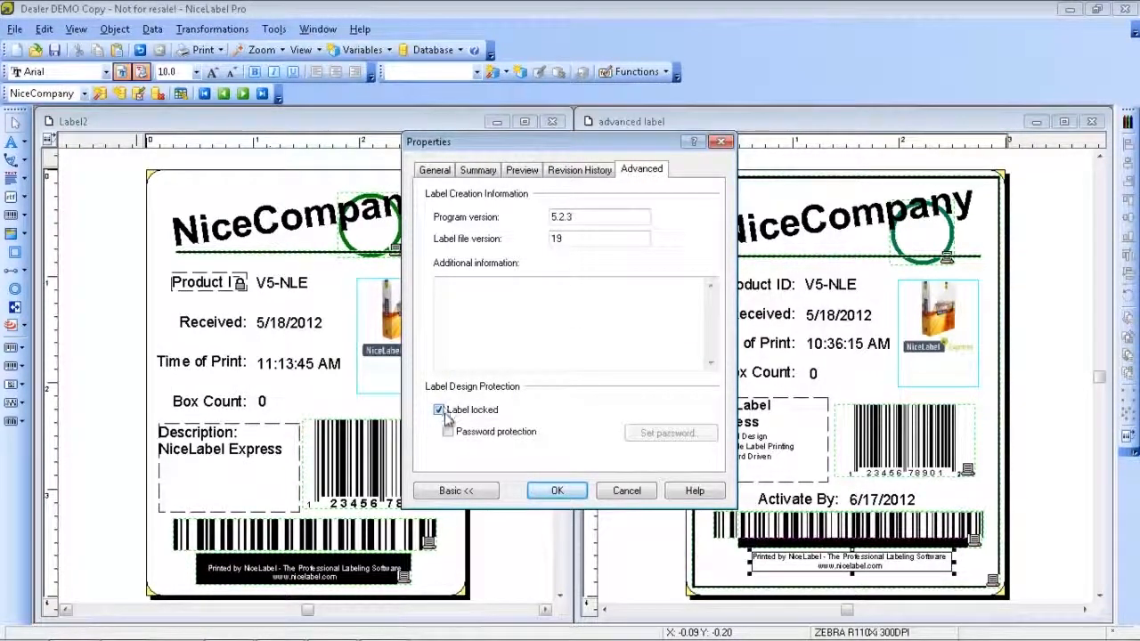
{"action": "left_click", "coordinate": [448, 432]}
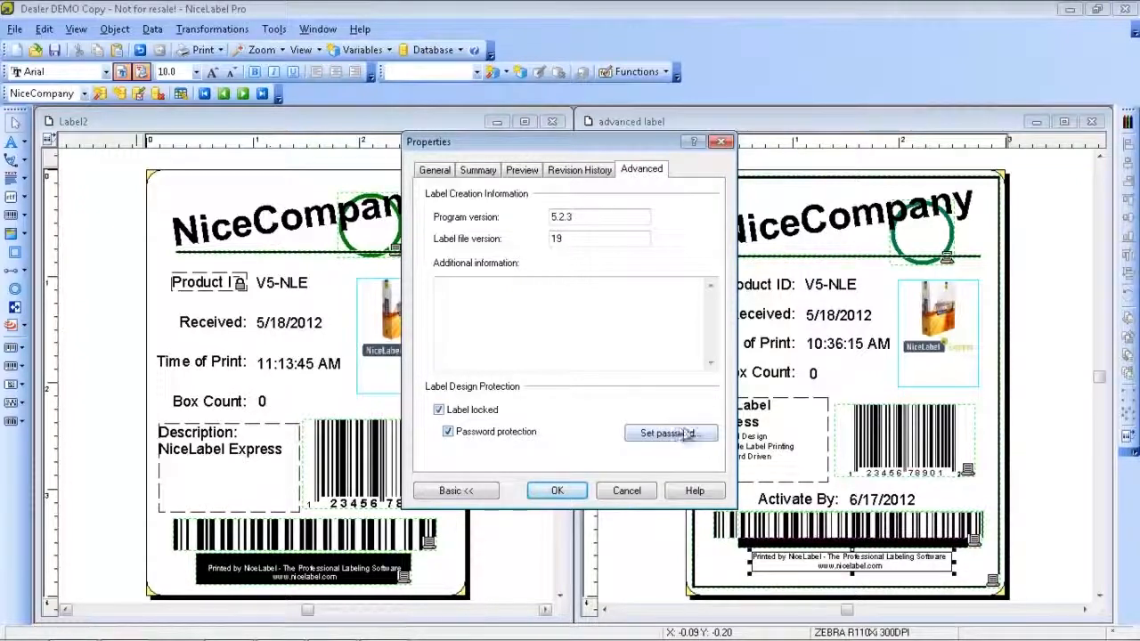
{"action": "left_click", "coordinate": [447, 431]}
{"action": "left_click", "coordinate": [439, 410]}
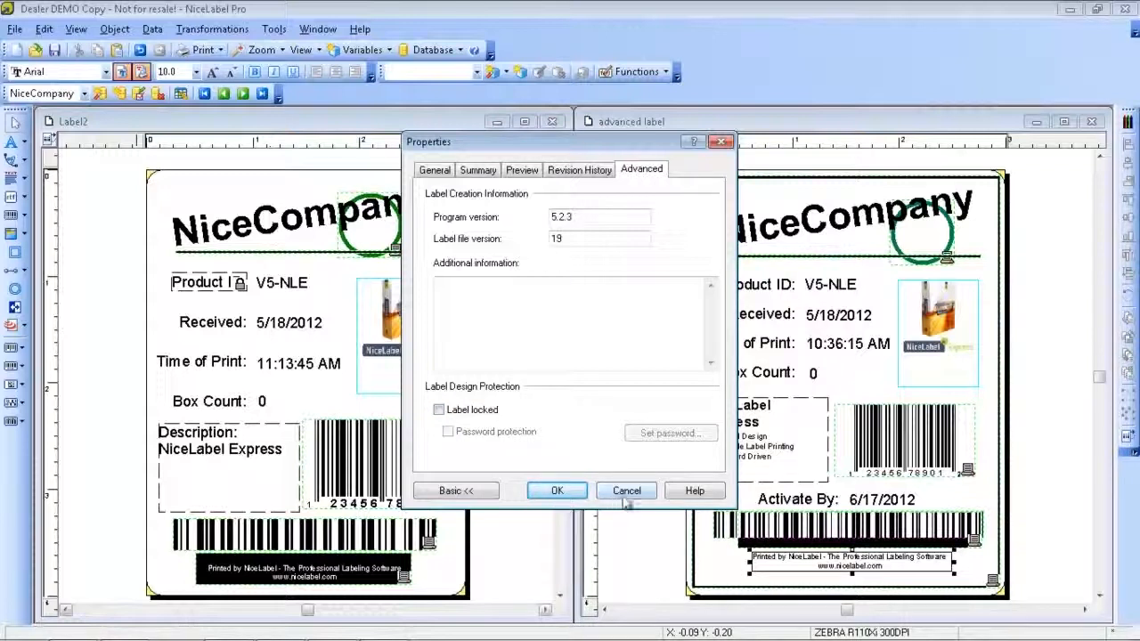
{"action": "left_click", "coordinate": [556, 491]}
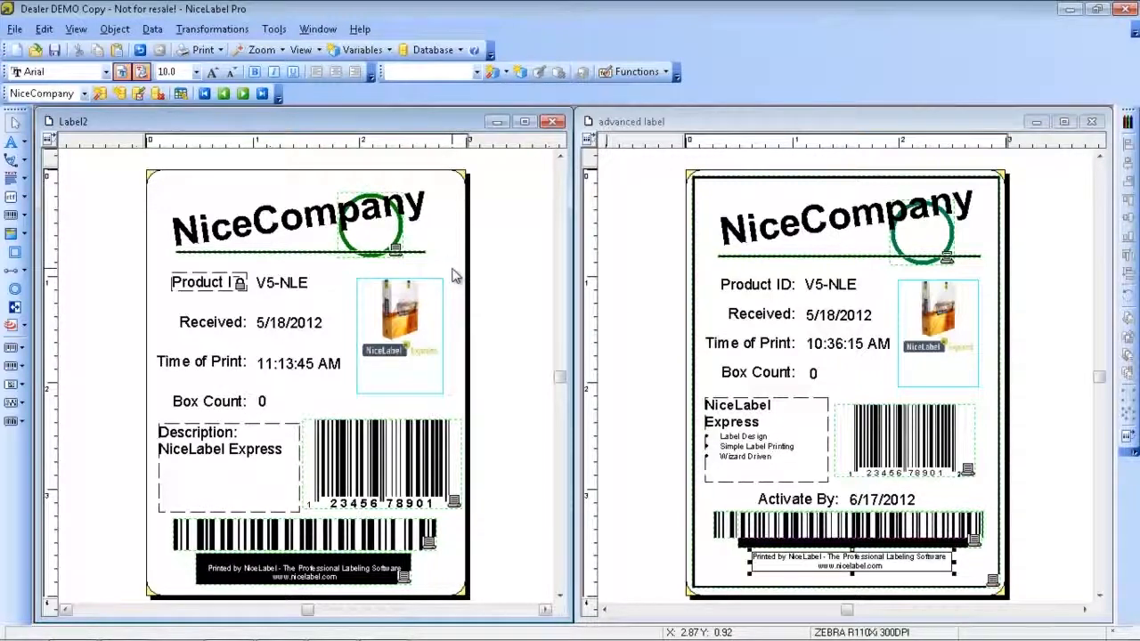
Add RFID tag data of type EPC (class 1) Gen2 128bit to the label, keeping the access code's data source fixed.
{"action": "left_click", "coordinate": [24, 327]}
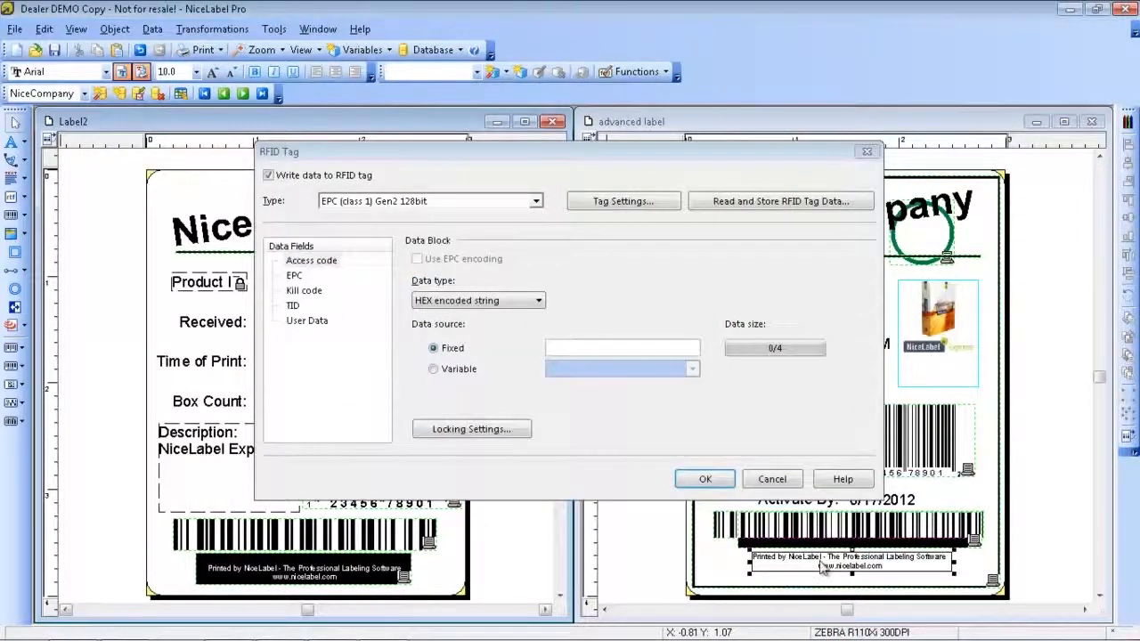
{"action": "left_click", "coordinate": [536, 201]}
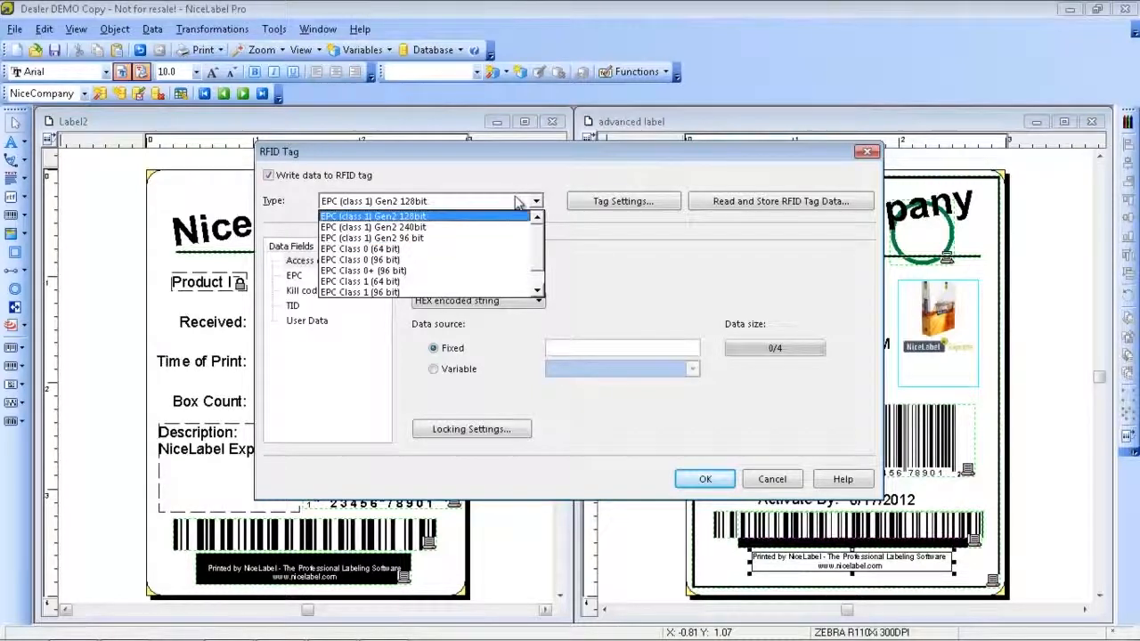
{"action": "left_click", "coordinate": [544, 185]}
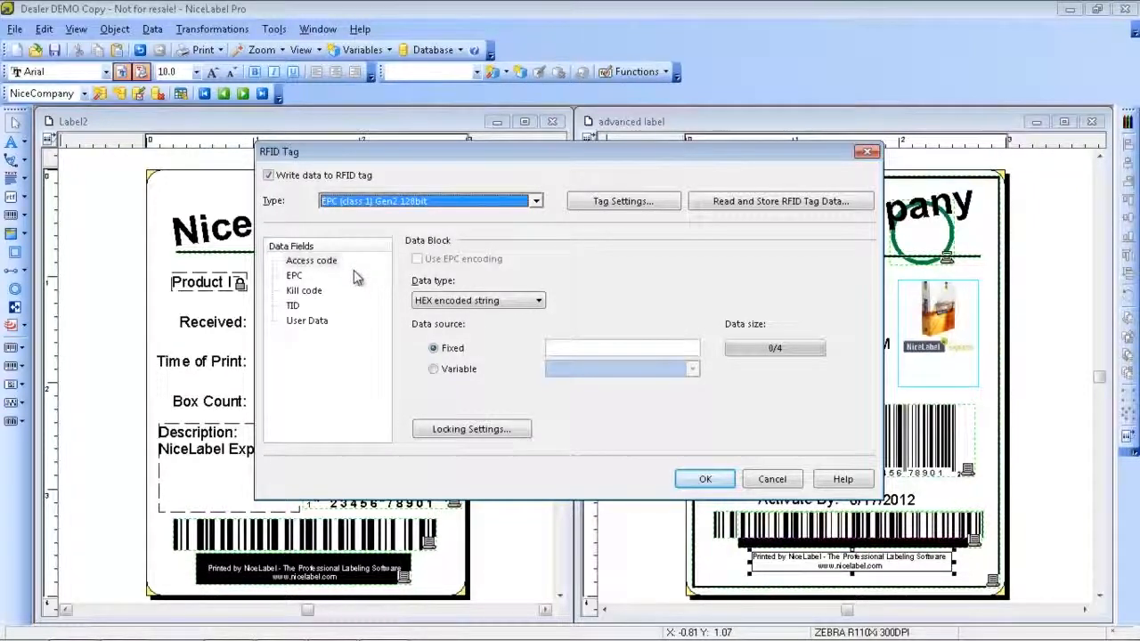
{"action": "left_click", "coordinate": [433, 369]}
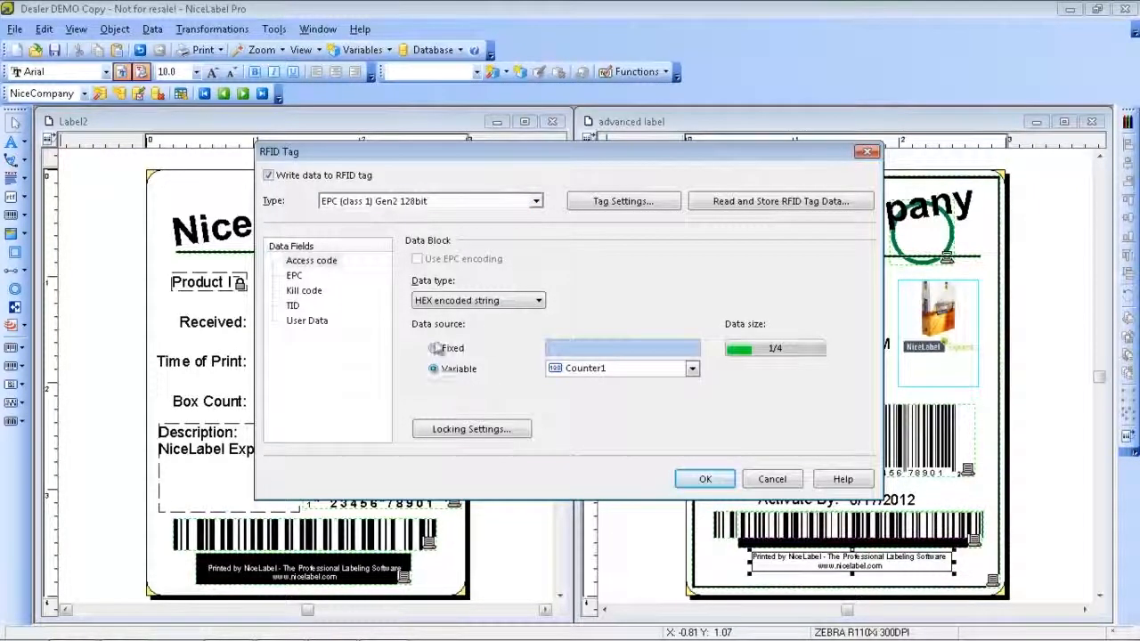
{"action": "left_click", "coordinate": [434, 349]}
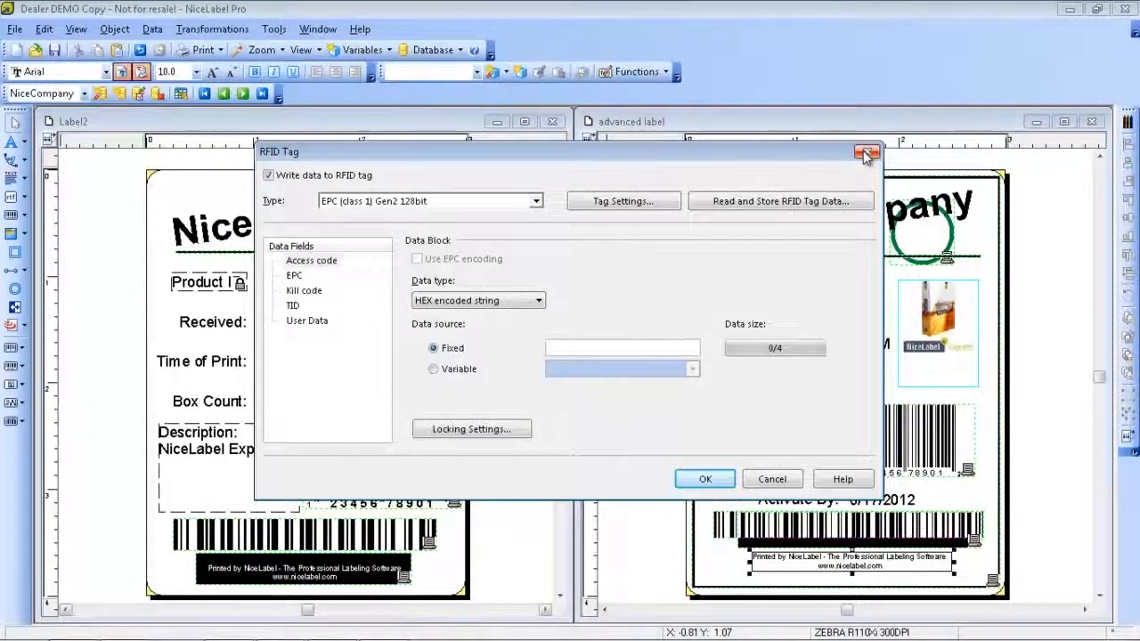
{"action": "left_click", "coordinate": [706, 479]}
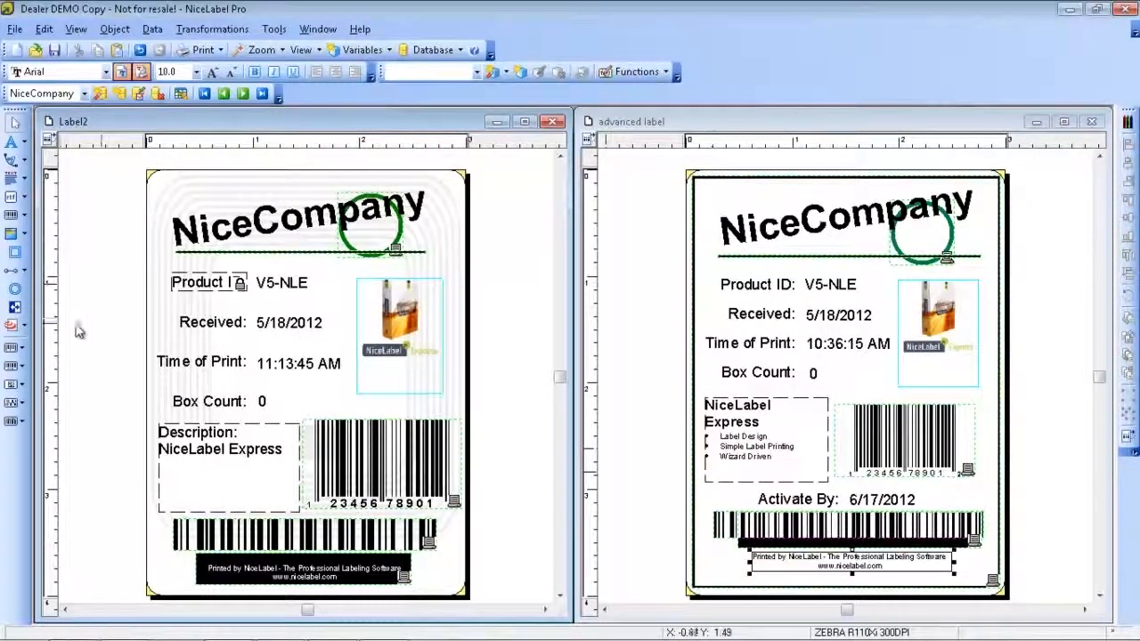
Turn off writing data to the RFID tag for the label, and decline to write the data.
{"action": "left_click", "coordinate": [23, 328]}
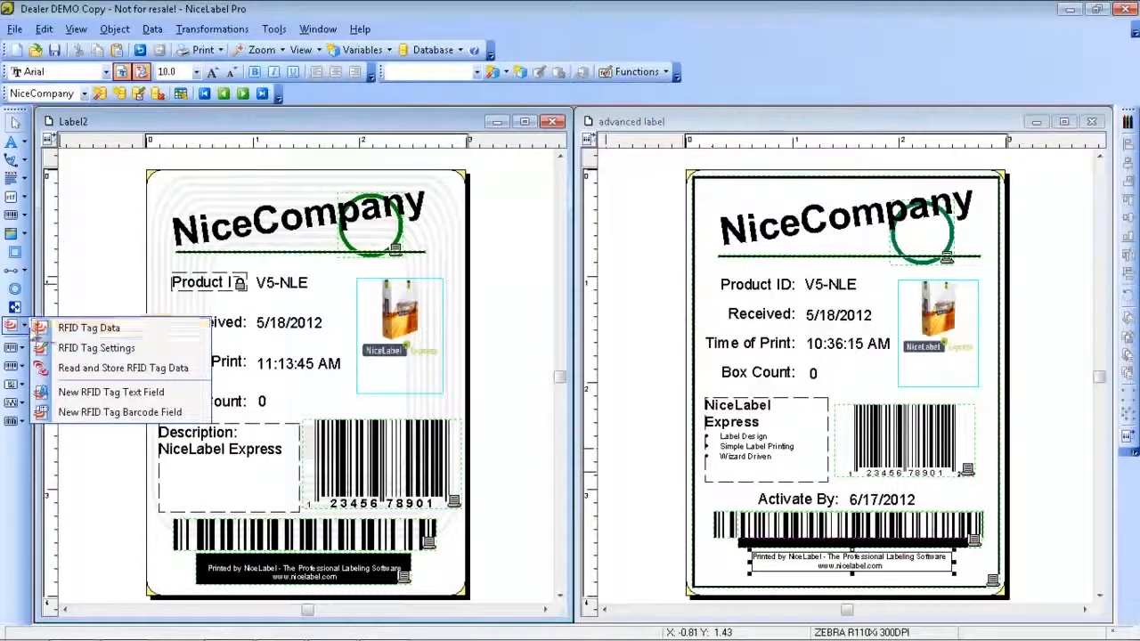
{"action": "left_click", "coordinate": [10, 328]}
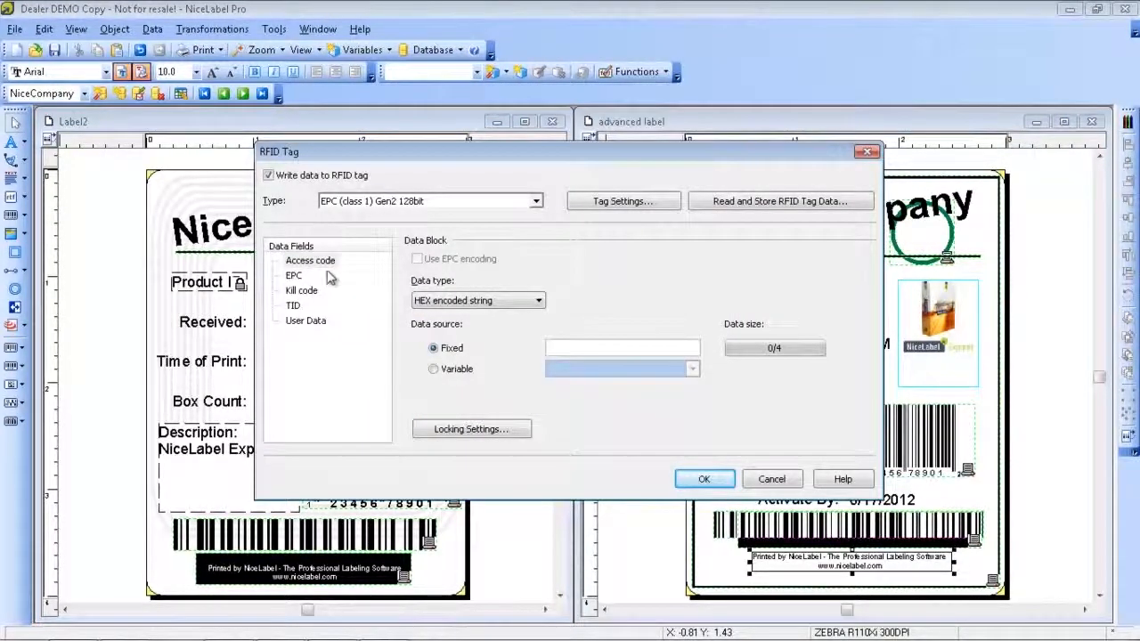
{"action": "left_click", "coordinate": [268, 175]}
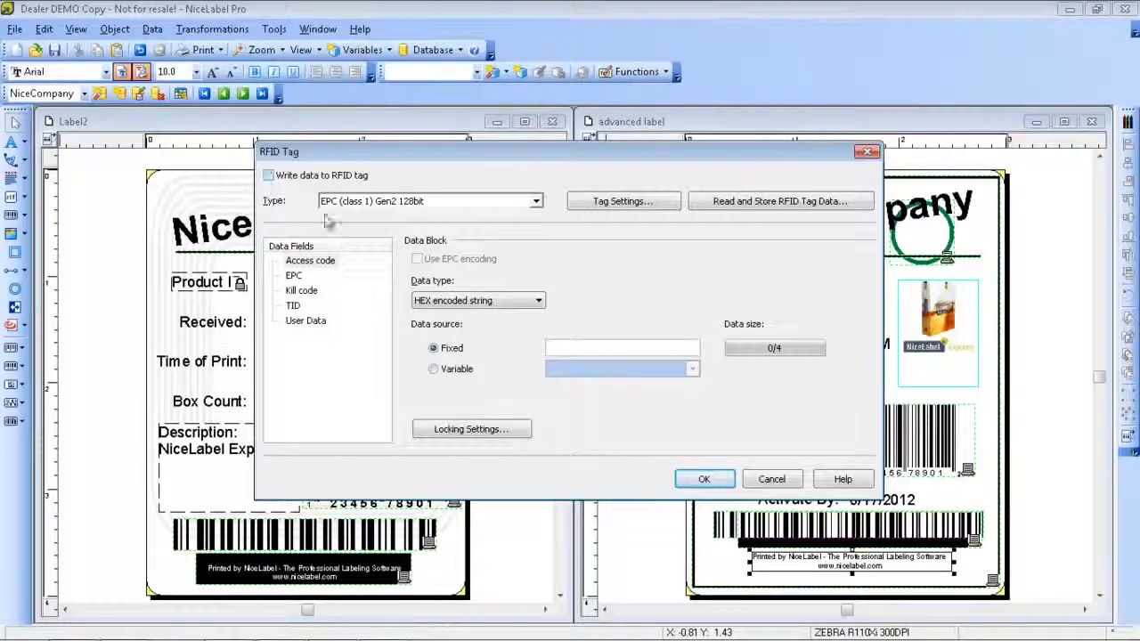
{"action": "left_click", "coordinate": [712, 481]}
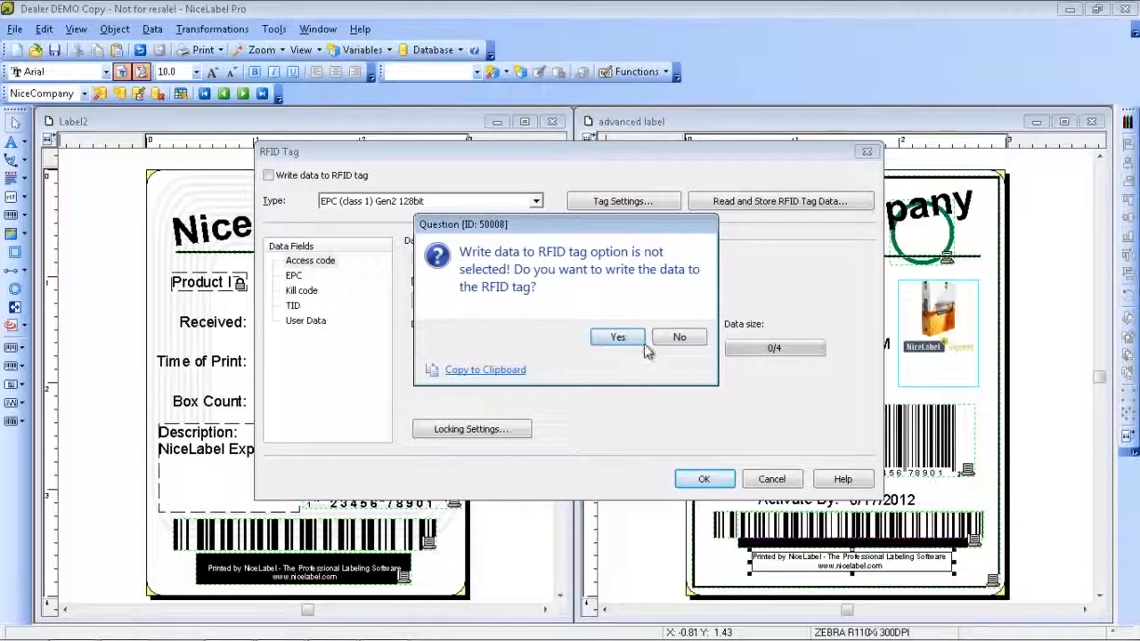
{"action": "left_click", "coordinate": [675, 338]}
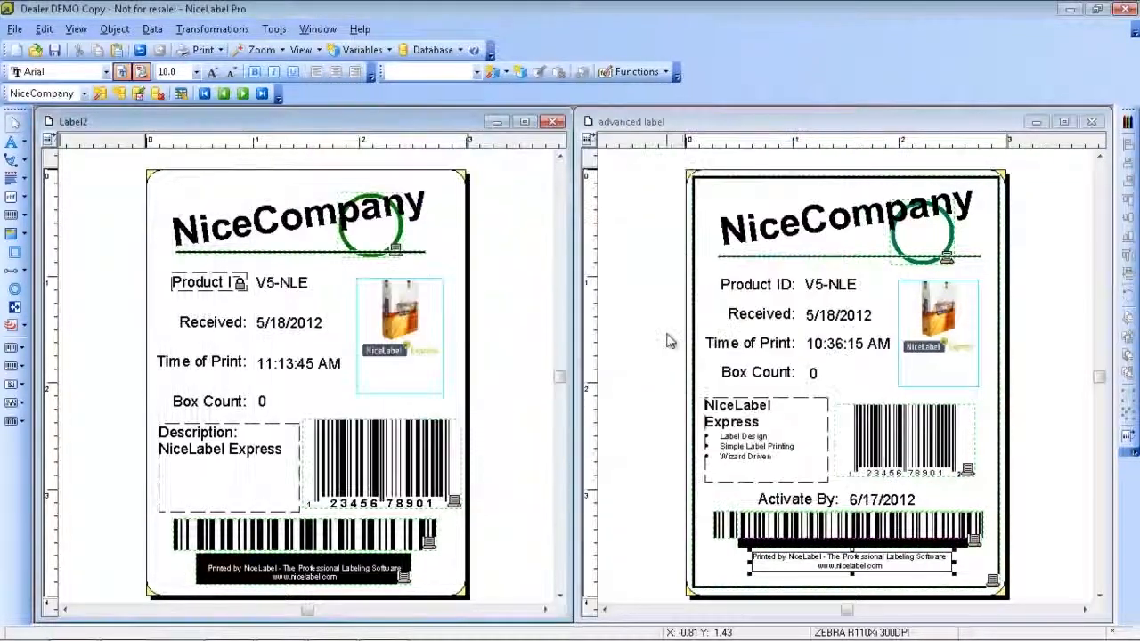